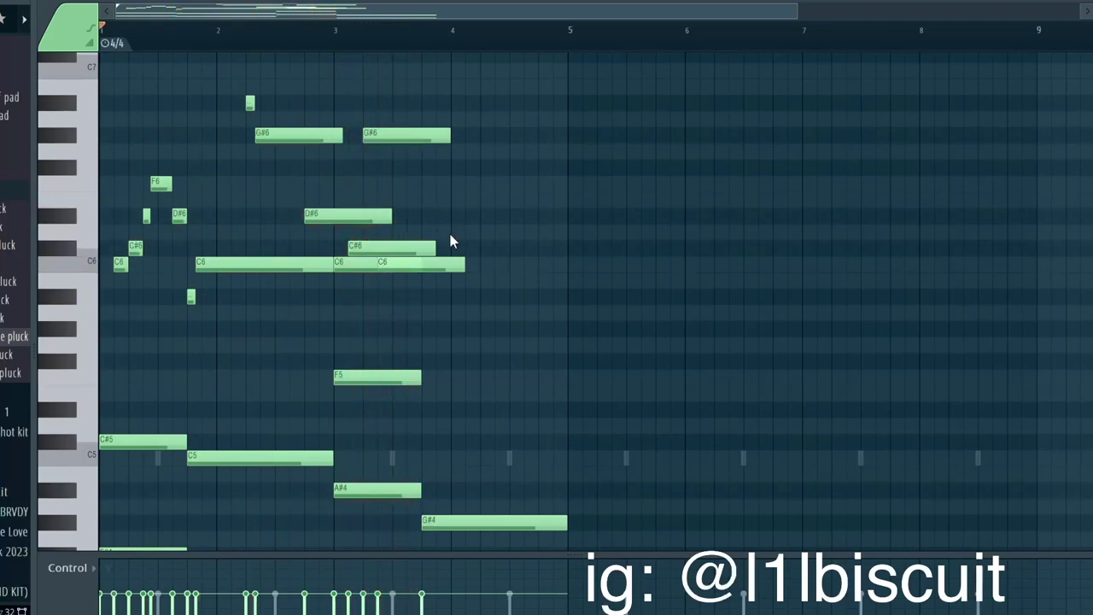
Add D#6, C#6 and C6 melody notes late in bar 3 and a G#5 note at the start of bar 4
click(415, 213)
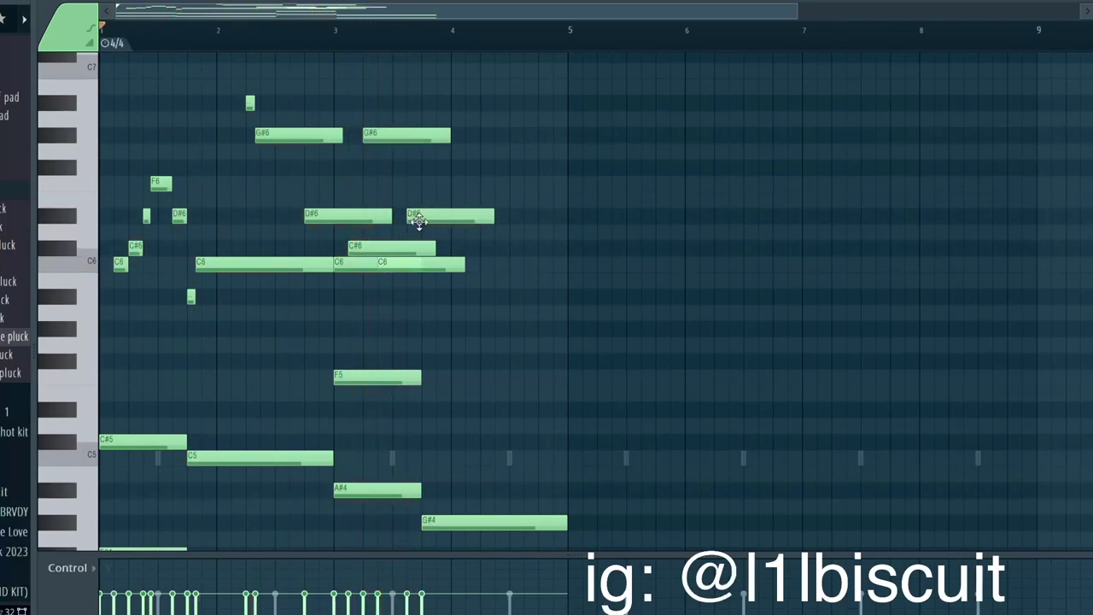
click(434, 299)
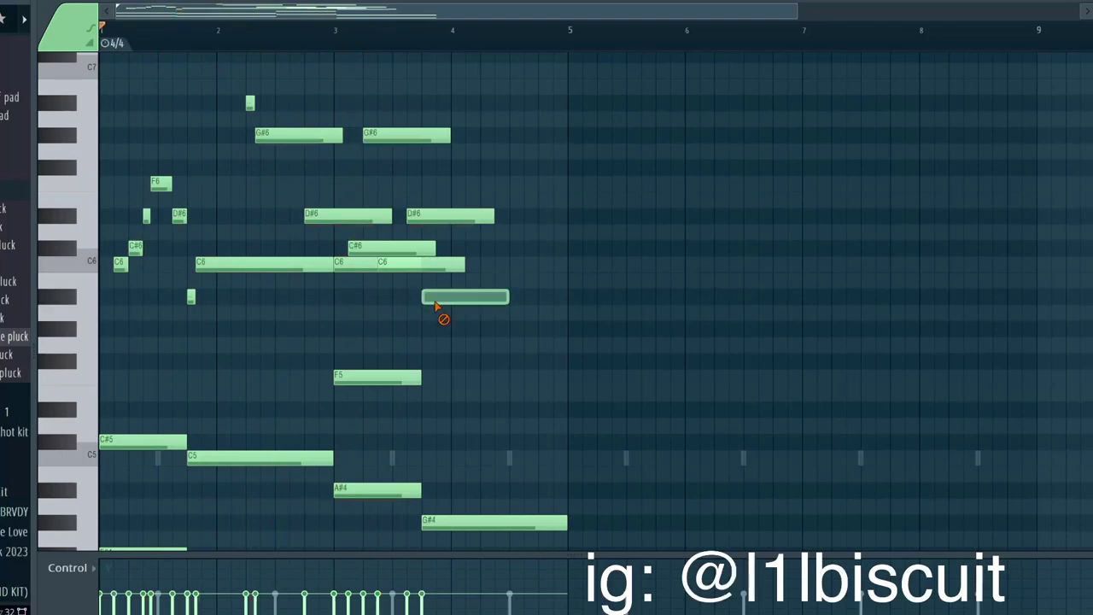
drag(441, 295, 429, 249)
drag(452, 296, 443, 258)
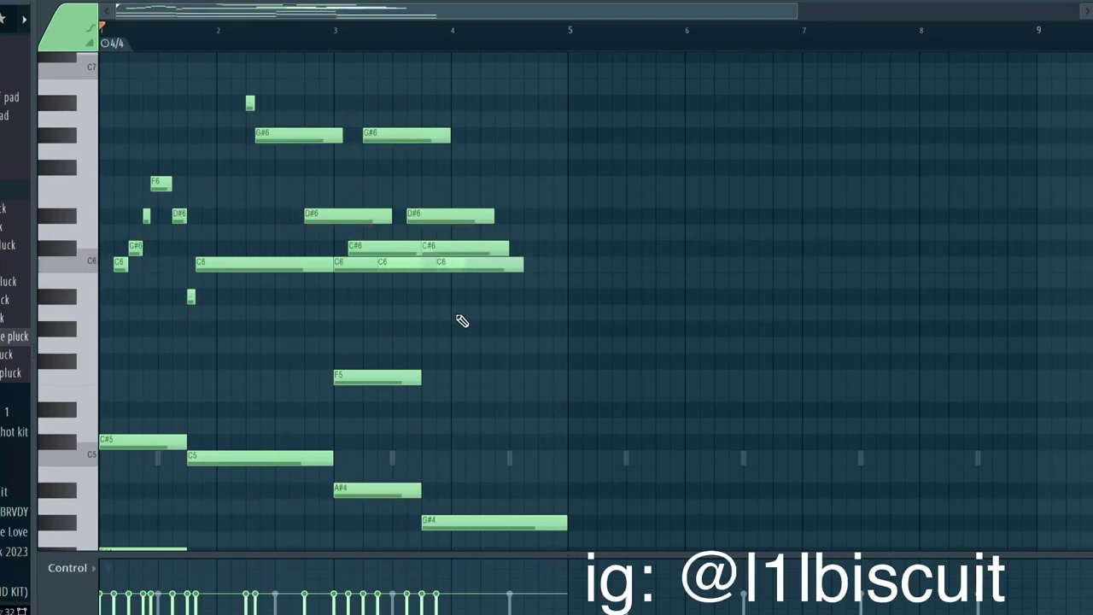
drag(460, 326, 457, 333)
Play back the pattern to listen to the extended melody with the chords
key(space)
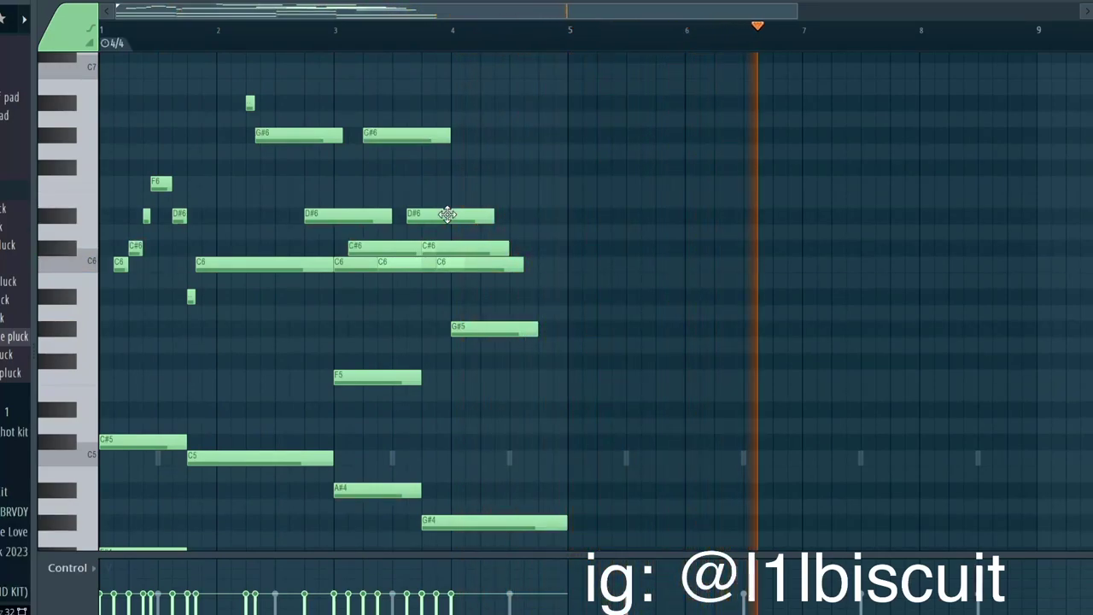
scroll(547, 269, down, 3)
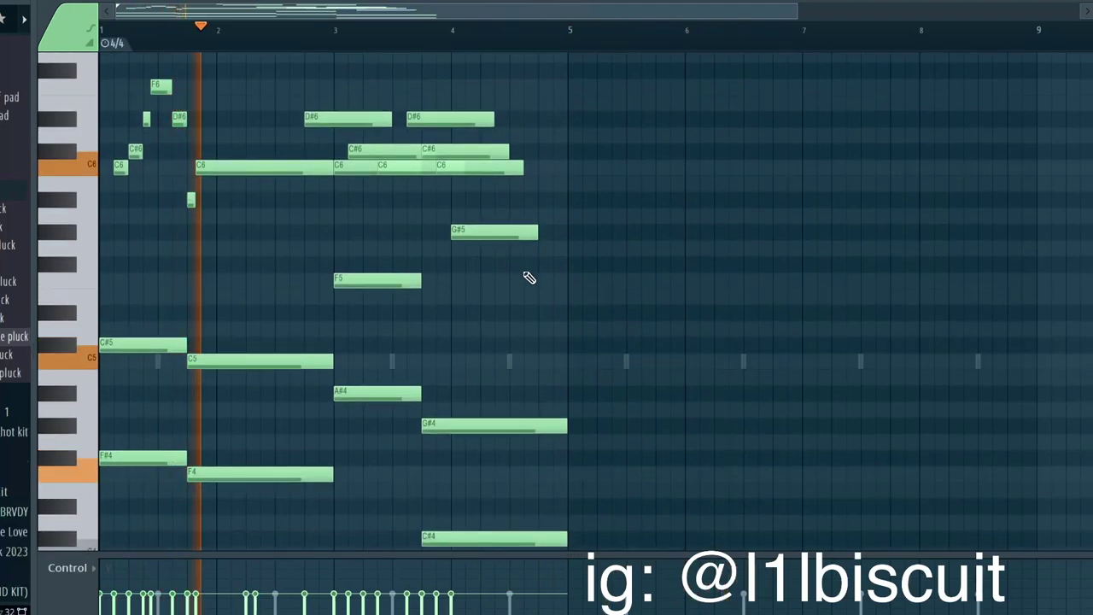
scroll(538, 283, up, 3)
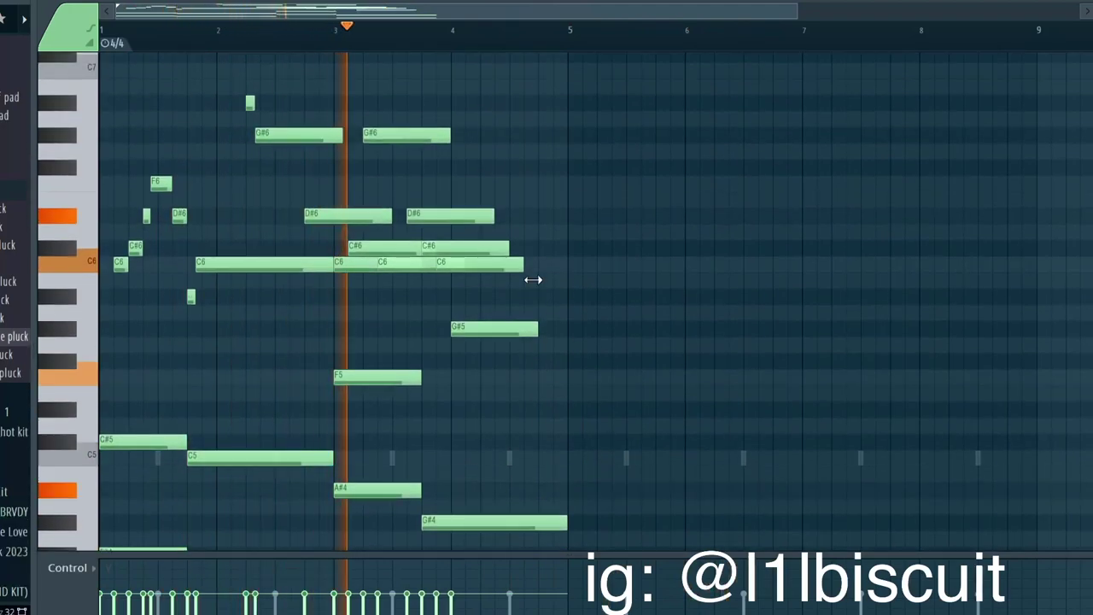
key(space)
Add a D#5 note midway through bar 4 and an F5 note just after it, and play the pattern
click(516, 407)
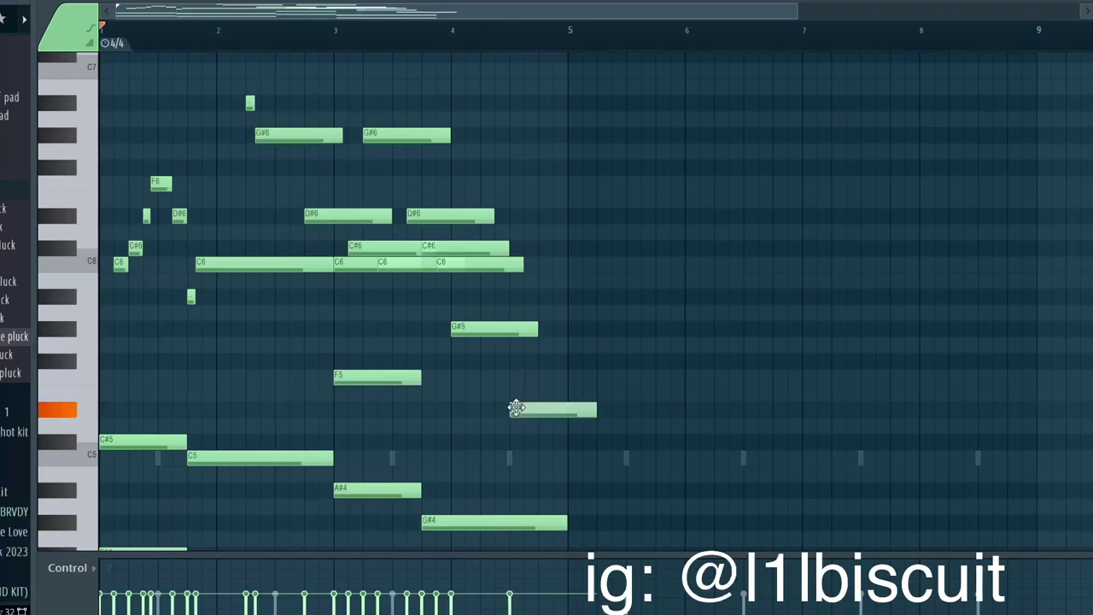
drag(521, 391, 539, 375)
key(space)
Shorten the new D#5 note with quick legato so it meets the F5, and trim the F5 to end at bar 5
ctrl+click(522, 372)
ctrl+click(530, 403)
key(ctrl+l)
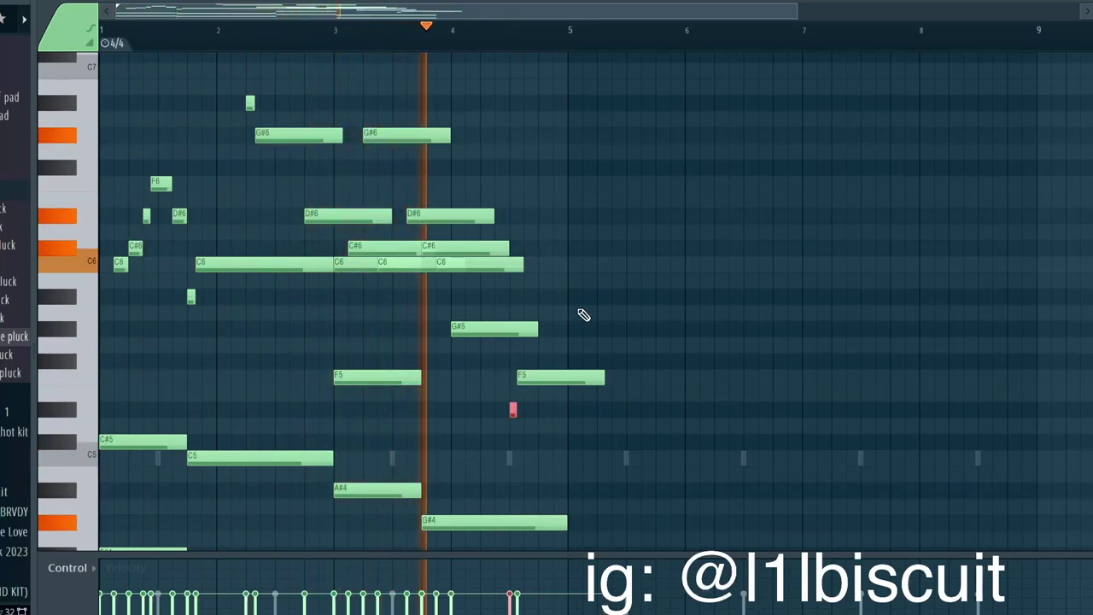
ctrl+click(578, 309)
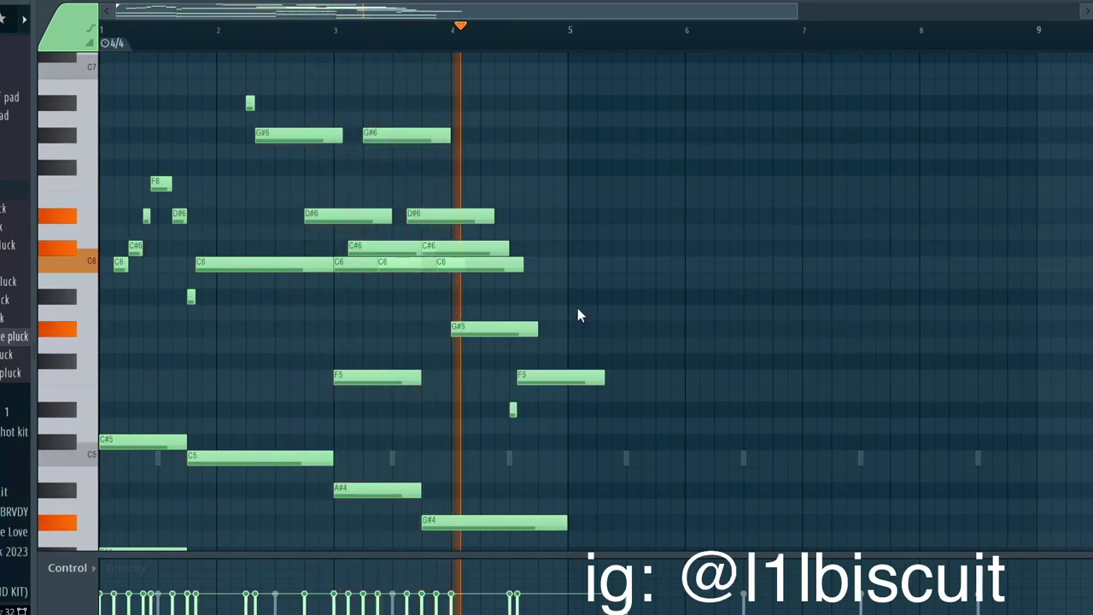
shift+right_click(575, 379)
right_click(589, 379)
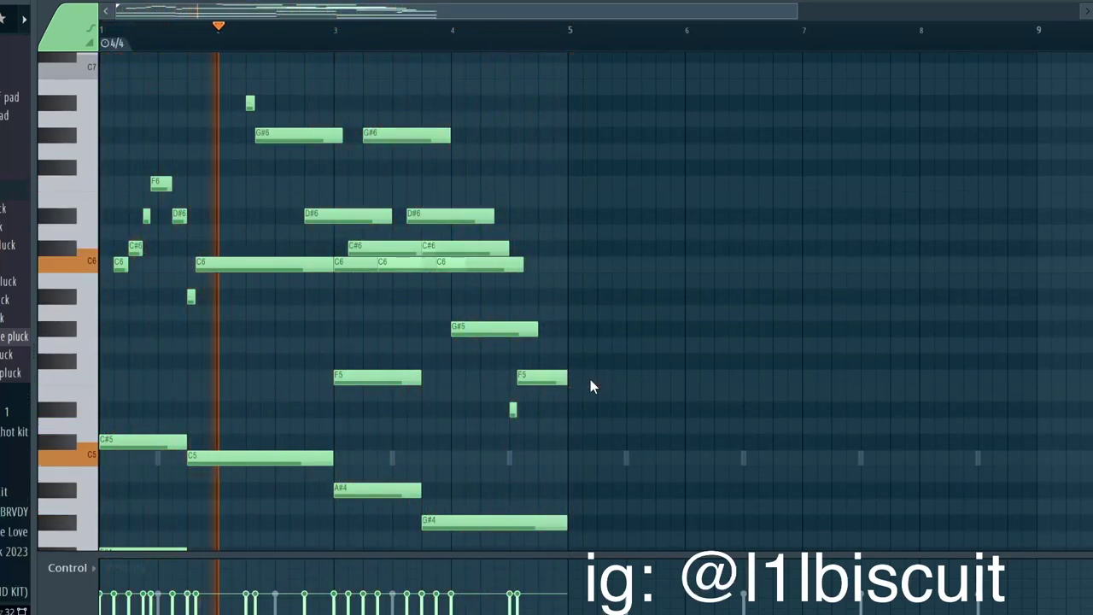
Apply quick legato to the overlapping upper melody notes from late bar 2 through bar 3, and shorten the long G#6 to end at bar 3
drag(390, 96, 563, 273)
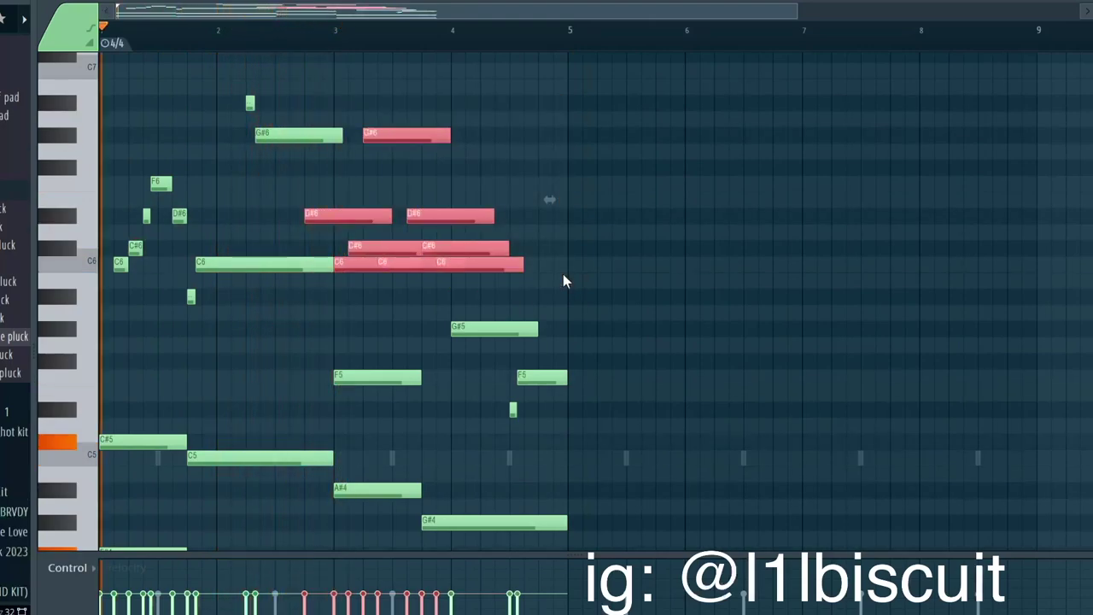
key(ctrl+l)
ctrl+click(563, 274)
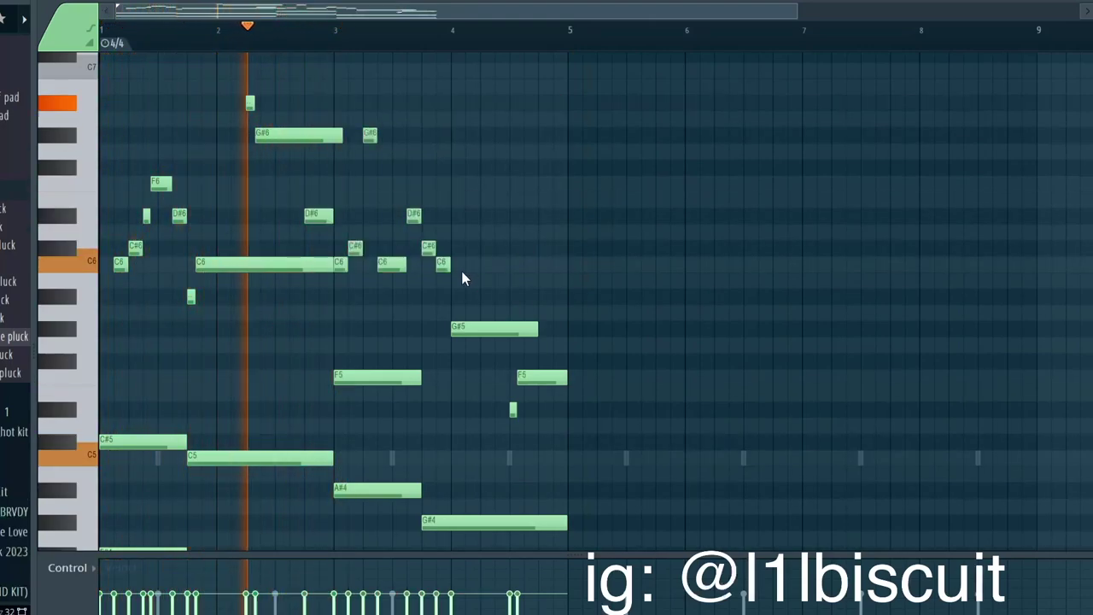
click(333, 136)
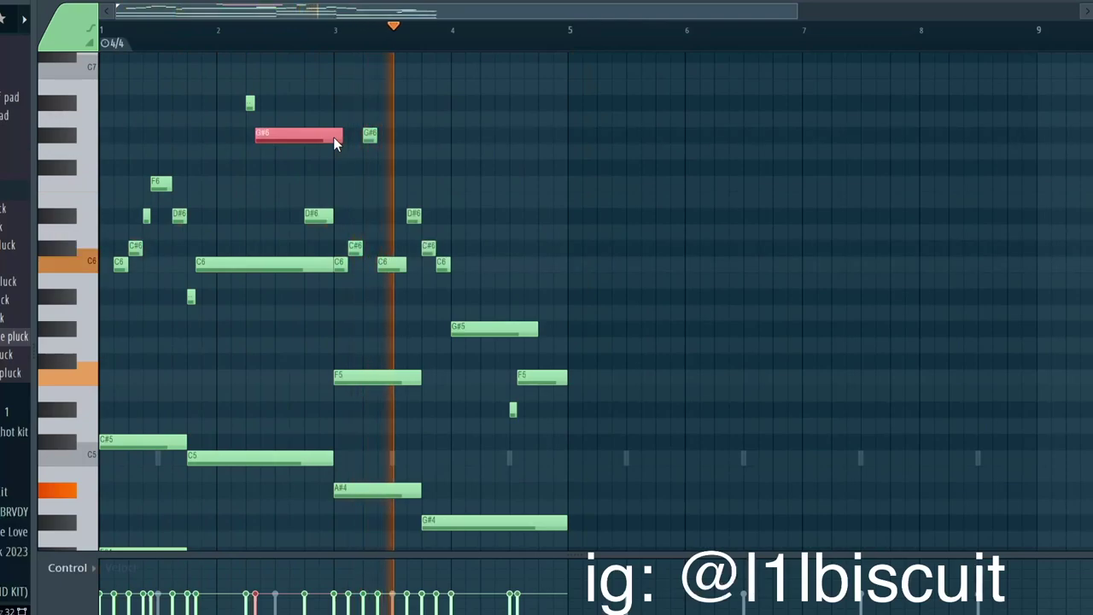
drag(340, 134, 334, 133)
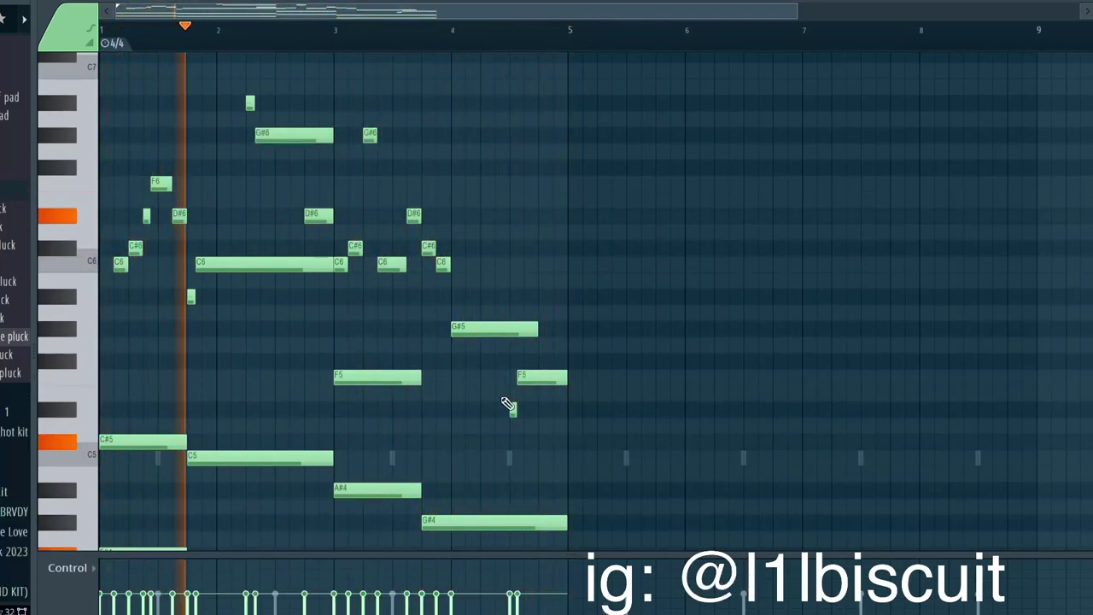
Add a D#5 note in the last quarter of bar 4, listen to it, and trim it to end at bar 5
key(space)
click(547, 424)
drag(553, 416, 550, 402)
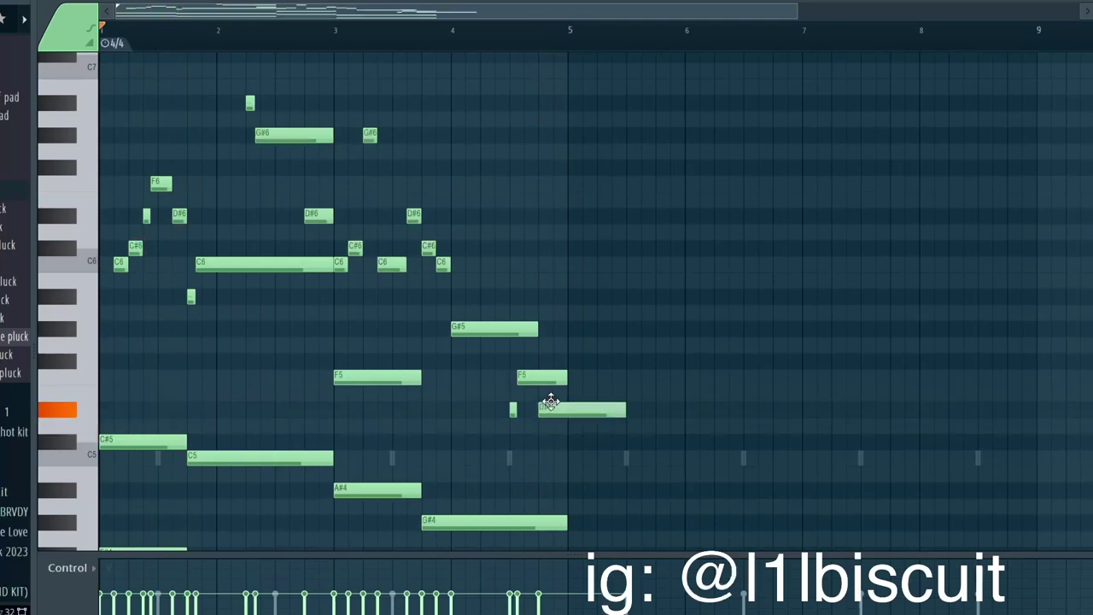
key(space)
click(440, 33)
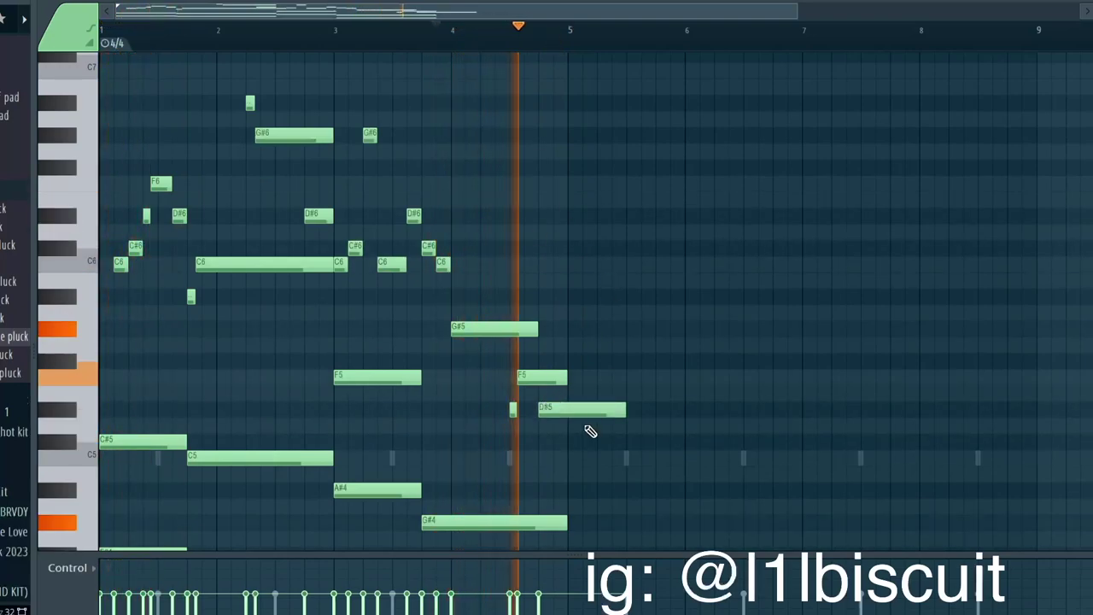
key(space)
right_click(586, 408)
key(space)
key(space)
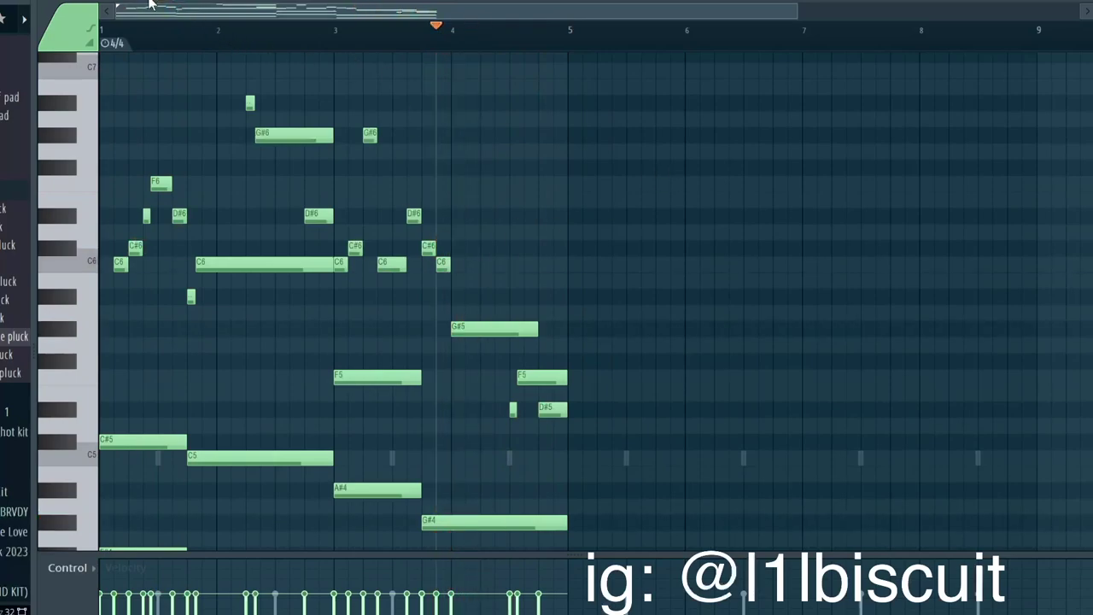
Raise the closing D#5, F5 and D#5 notes in bar 4 by one octave
key(space)
drag(500, 337, 643, 449)
key(space)
key(space)
key(ctrl+Up)
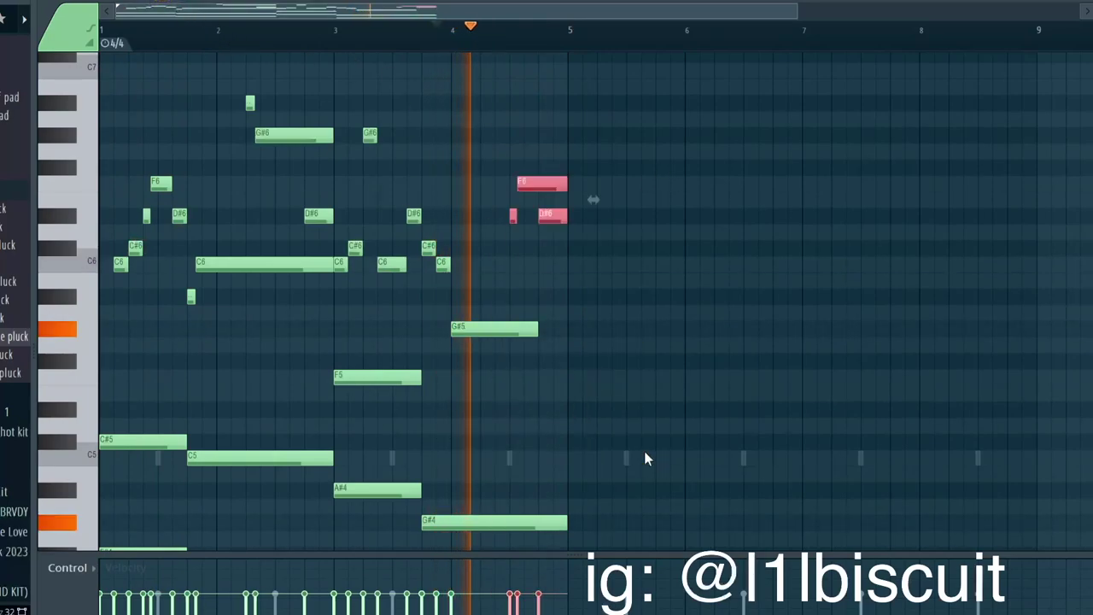
ctrl+click(551, 241)
Play the finished melody and duplicate the four-bar pattern into bars 5 to 8
scroll(547, 244, down, 2)
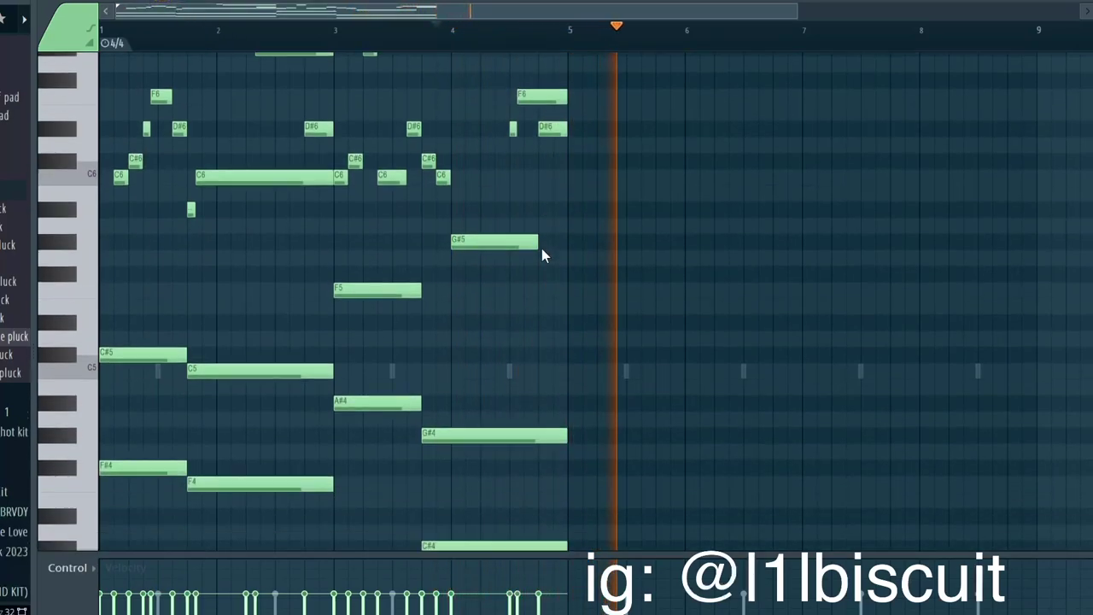
key(space)
key(space)
key(ctrl+b)
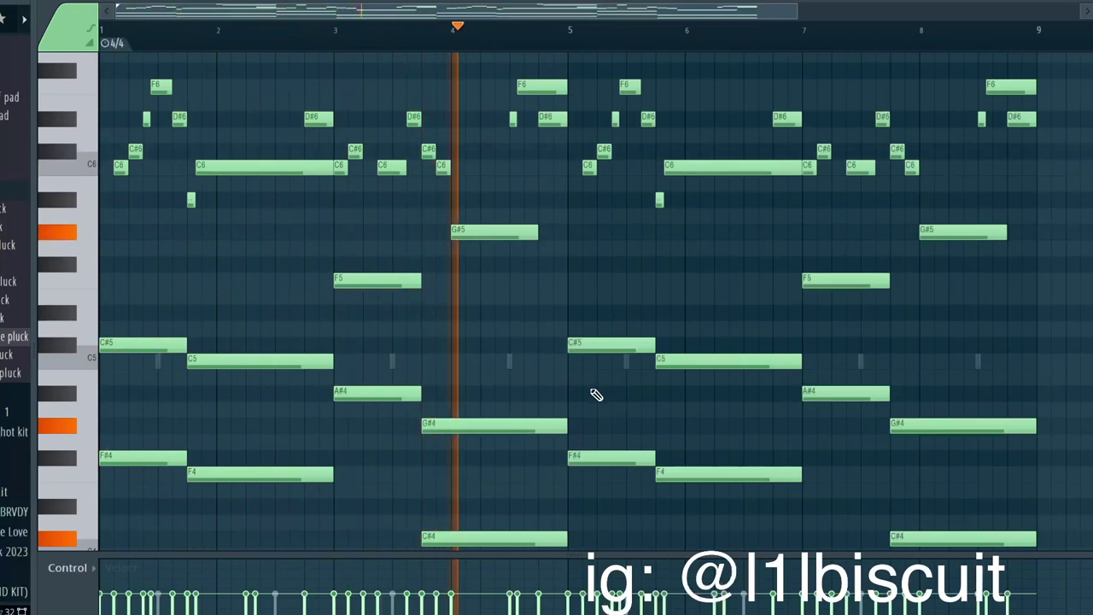
scroll(590, 396, down, 3)
scroll(590, 396, down, 3)
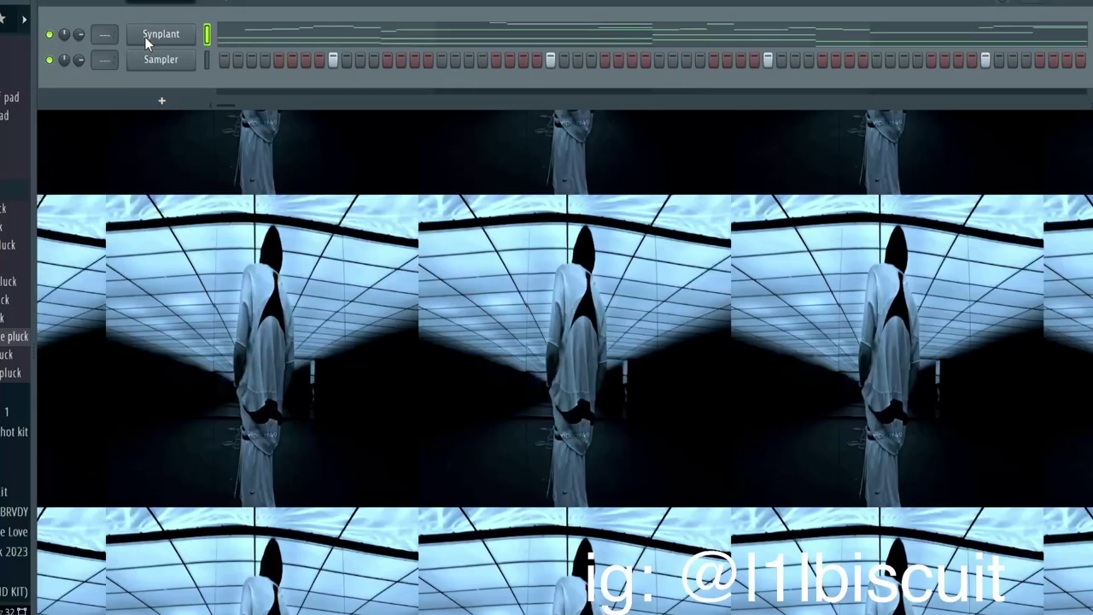
Open the Envelope and LFO section of Synplant's DNA editor and increase env_time
click(147, 36)
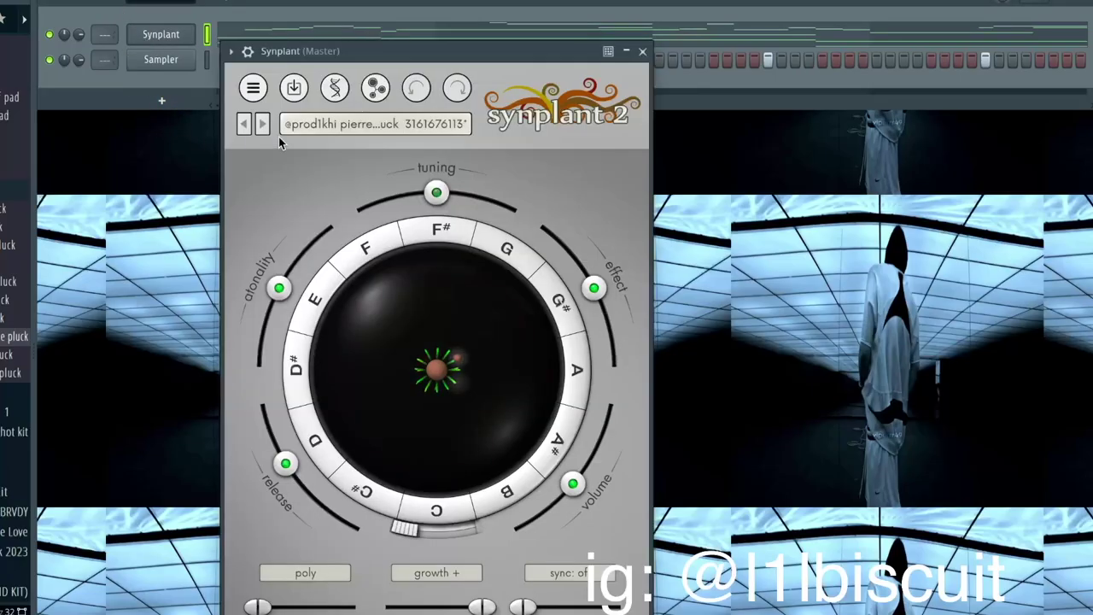
click(335, 90)
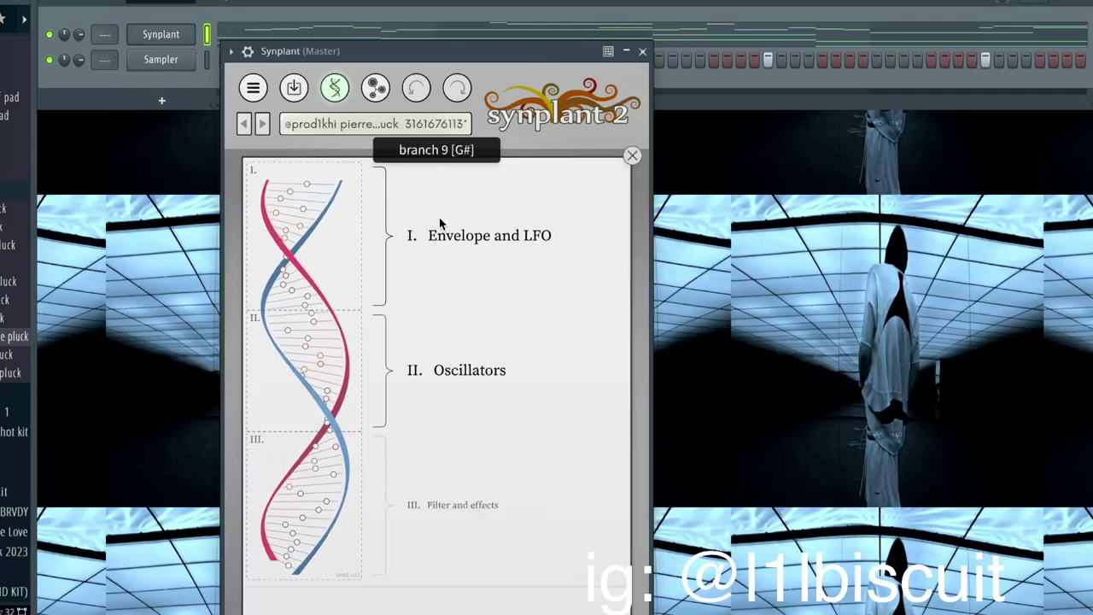
mouse_move(519, 199)
mouse_down()
mouse_move(524, 231)
mouse_move(520, 192)
mouse_up()
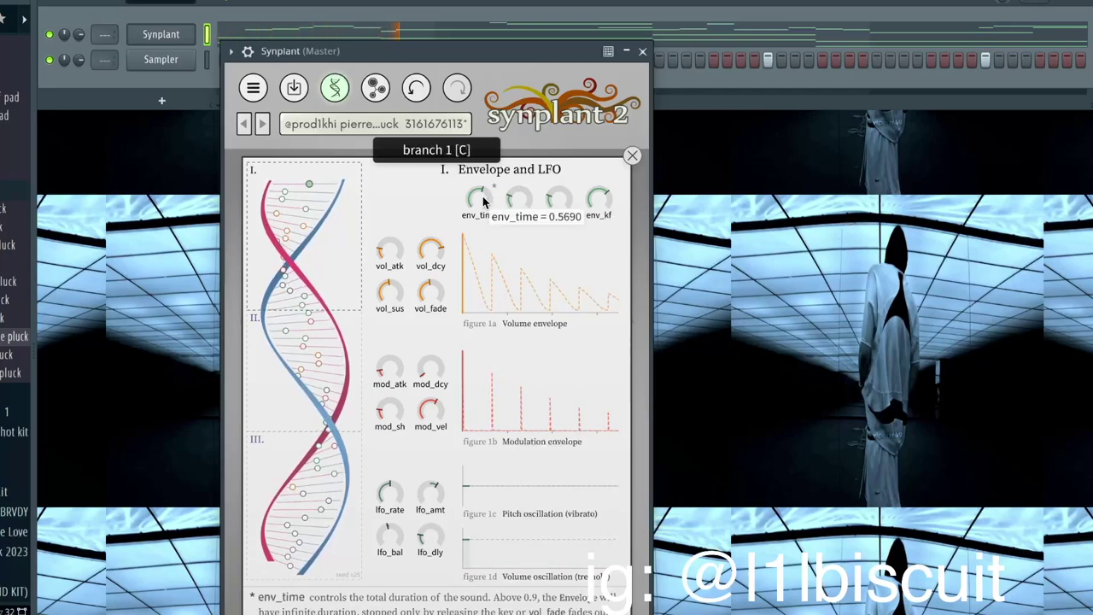
drag(484, 201, 490, 144)
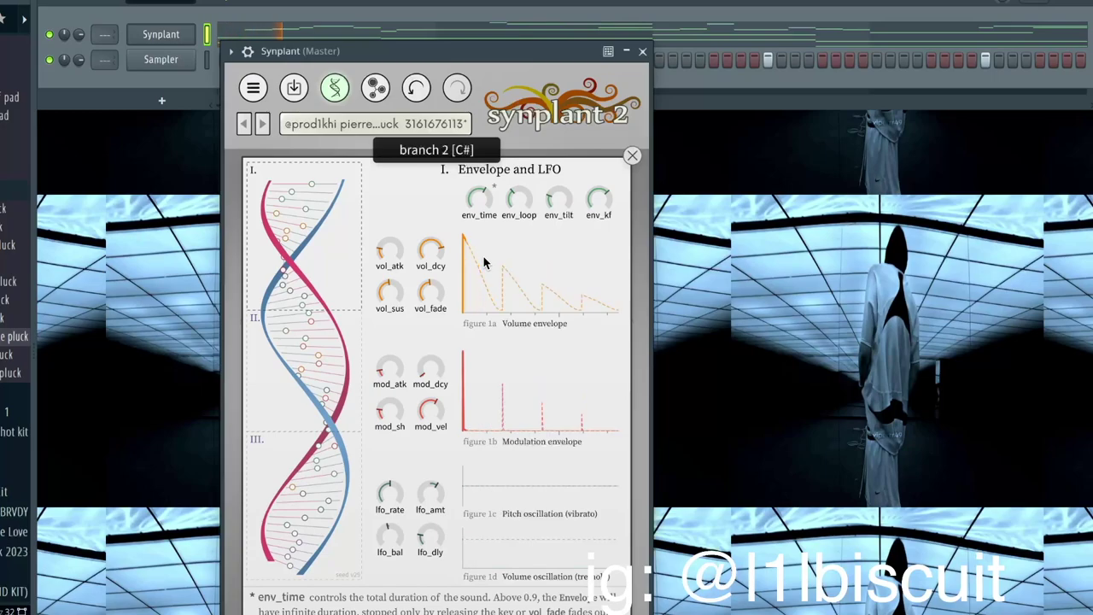
Reshape the volume envelope by lowering vol_dcy and raising vol_sus
mouse_move(435, 256)
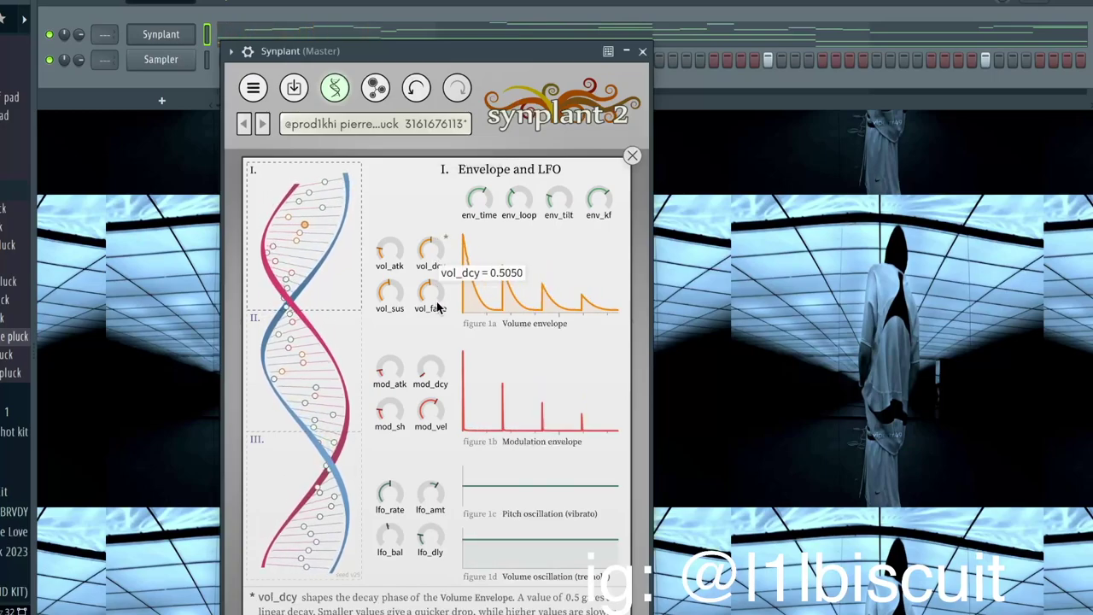
drag(434, 255, 432, 290)
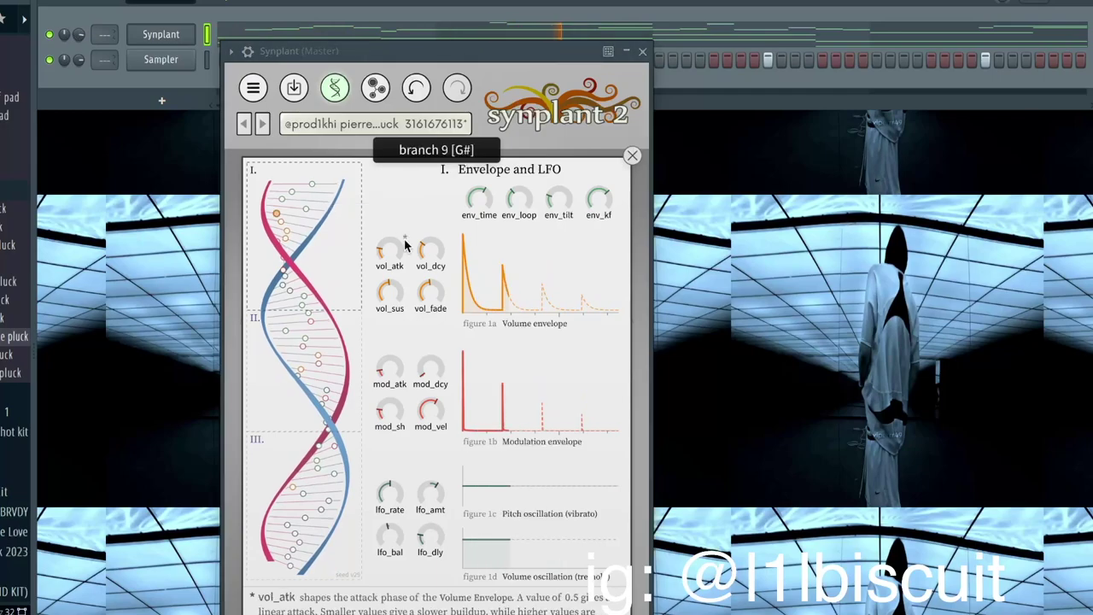
mouse_move(395, 241)
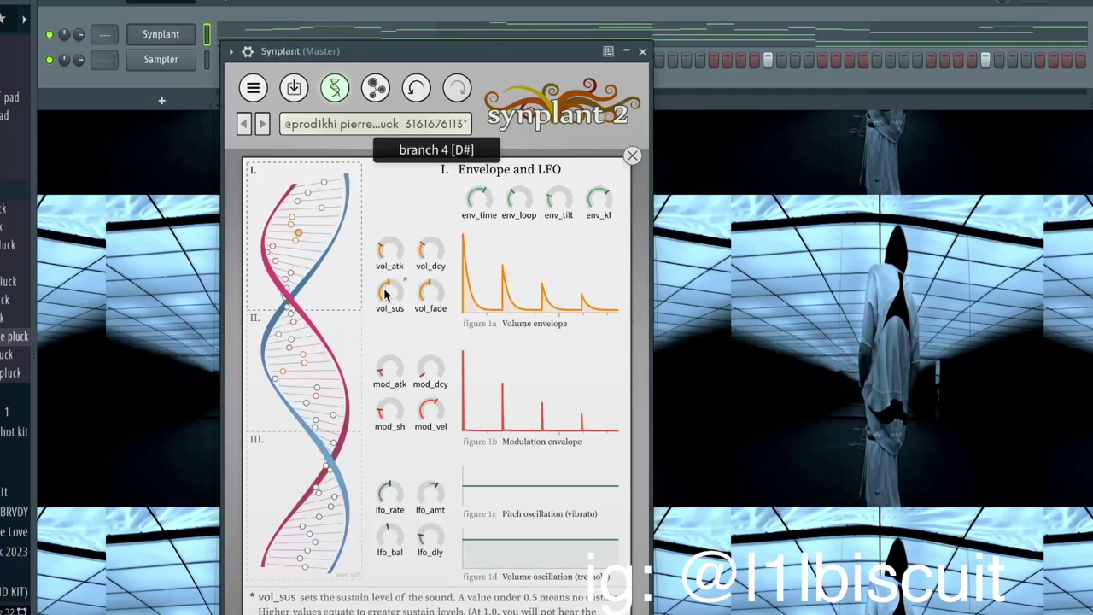
drag(390, 268, 393, 240)
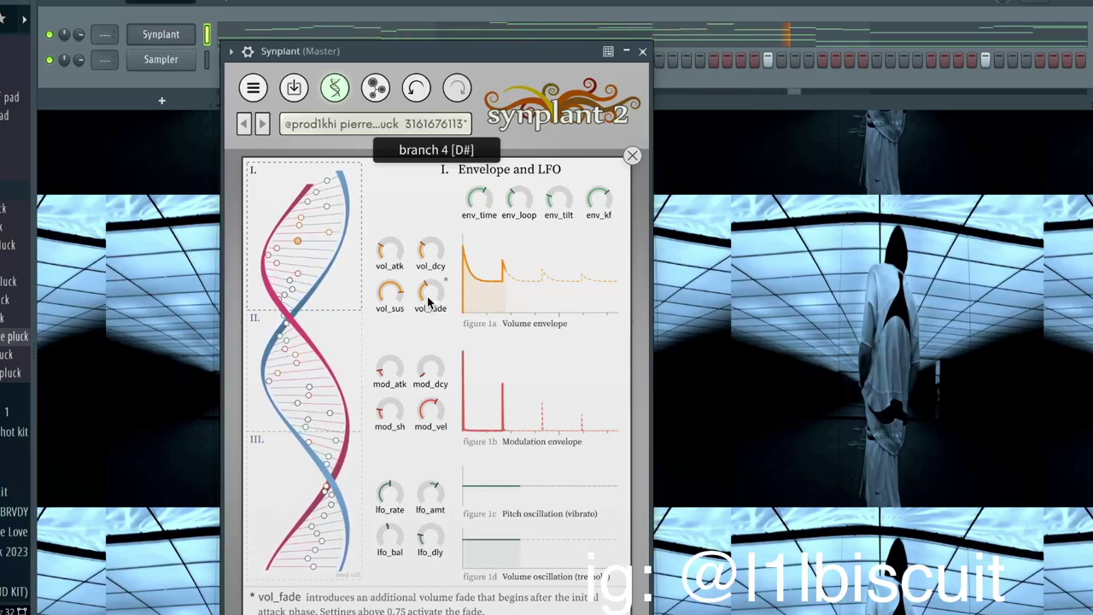
Try env_tilt at 1.0000, and settle on an env_tilt of 0.0000
drag(564, 174, 572, 61)
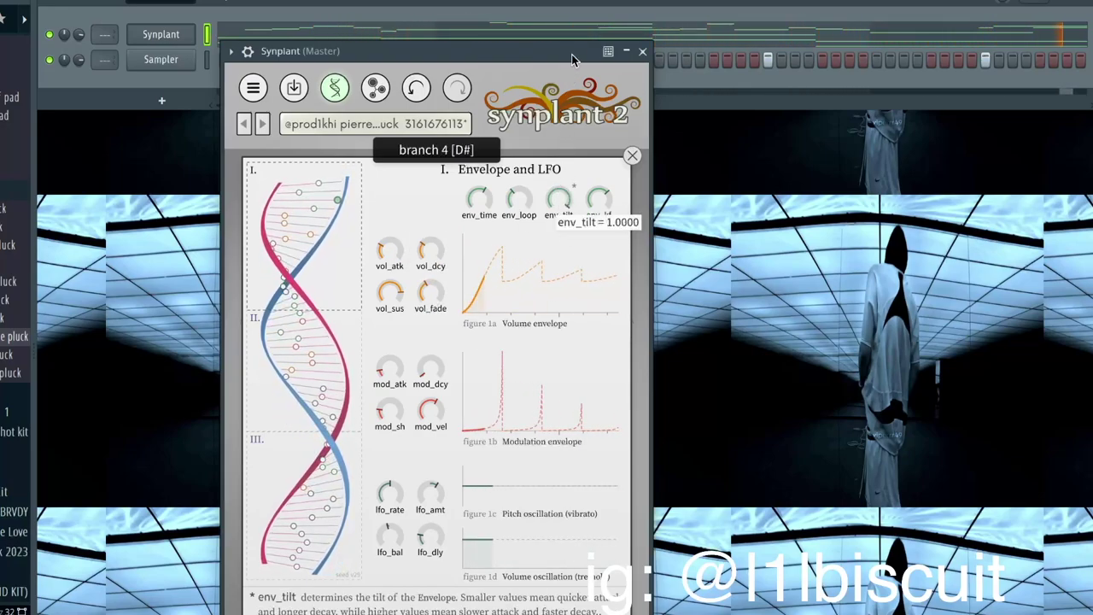
drag(562, 197, 561, 395)
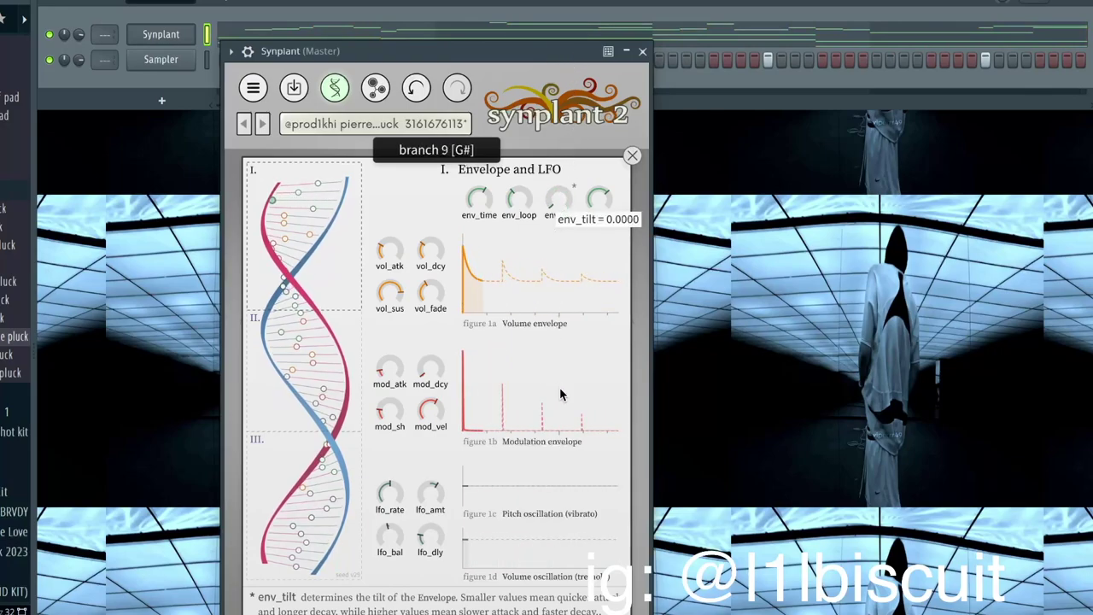
drag(564, 448, 563, 436)
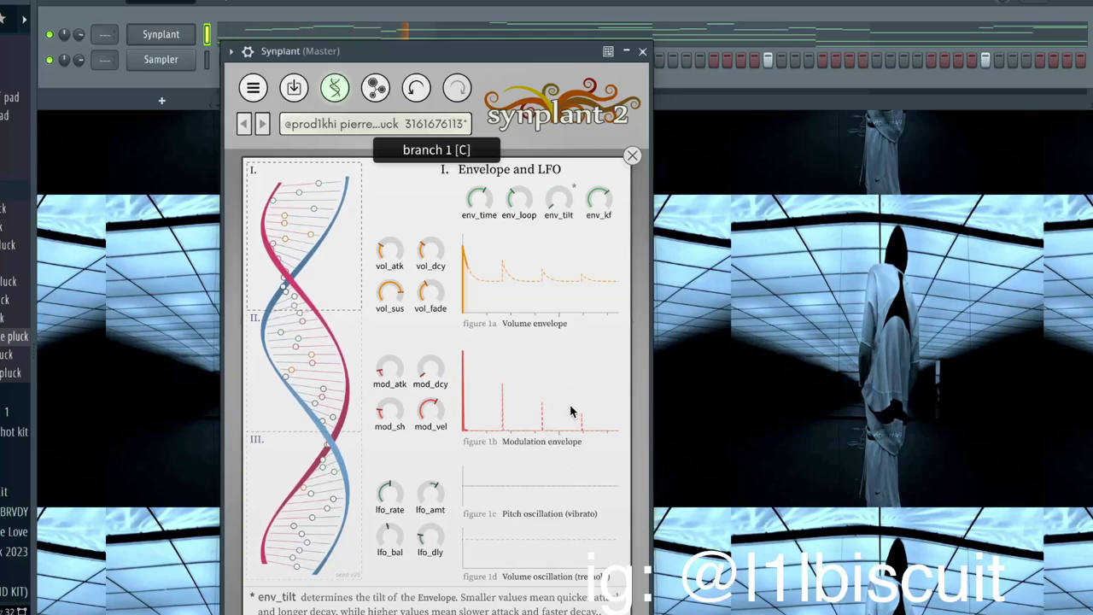
Lower vol_sus in the volume envelope and close the DNA editor
drag(387, 291, 394, 316)
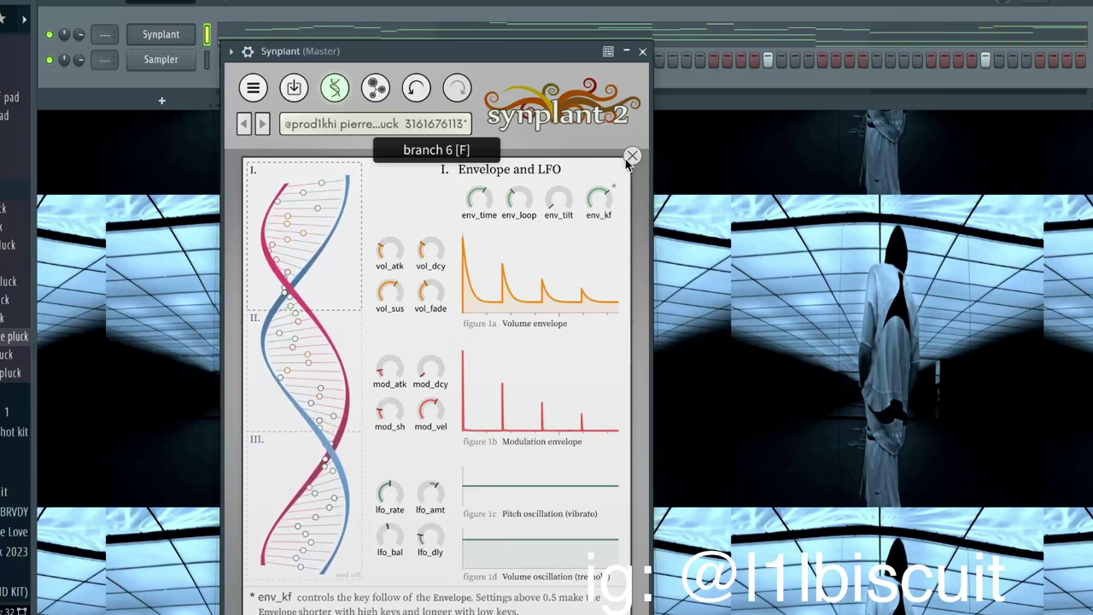
right_click(513, 196)
click(514, 199)
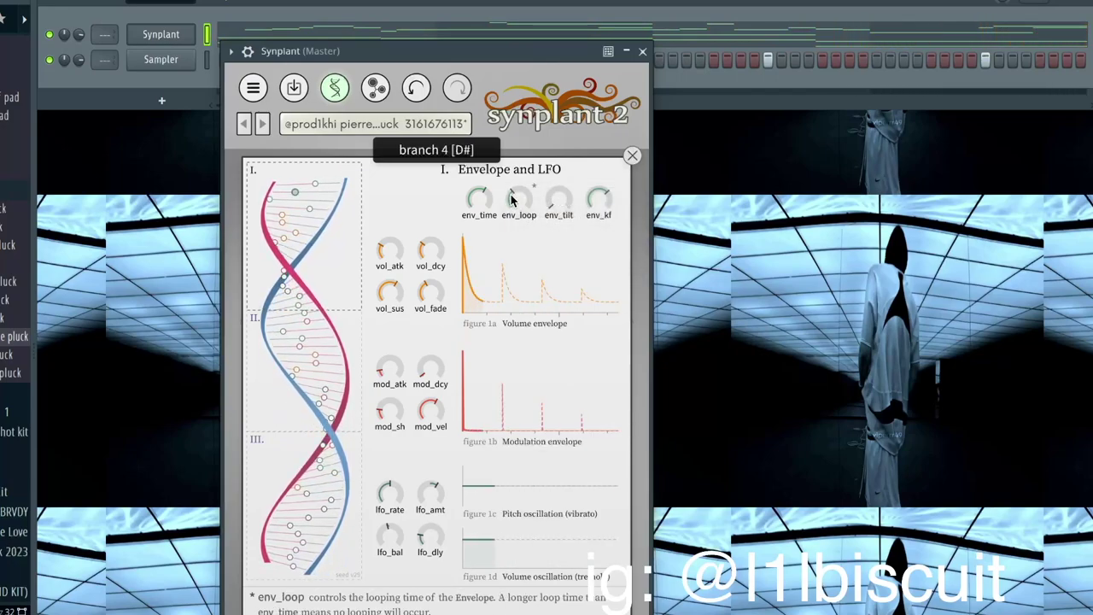
click(633, 155)
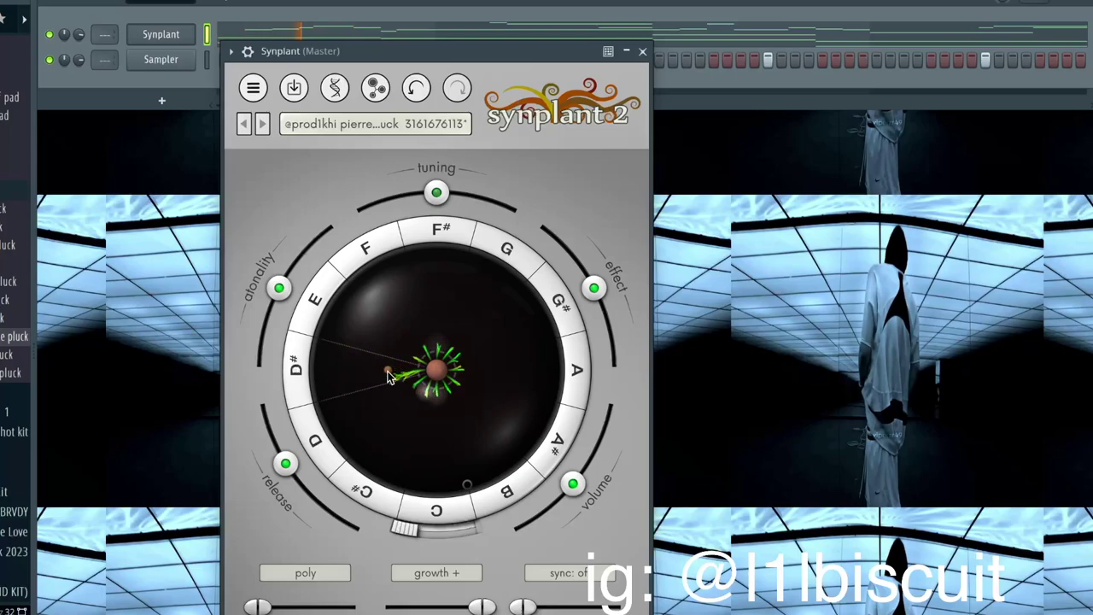
Grow Synplant branches of differing lengths in the D#, F and F# sectors, and try one at C#
drag(358, 376, 371, 377)
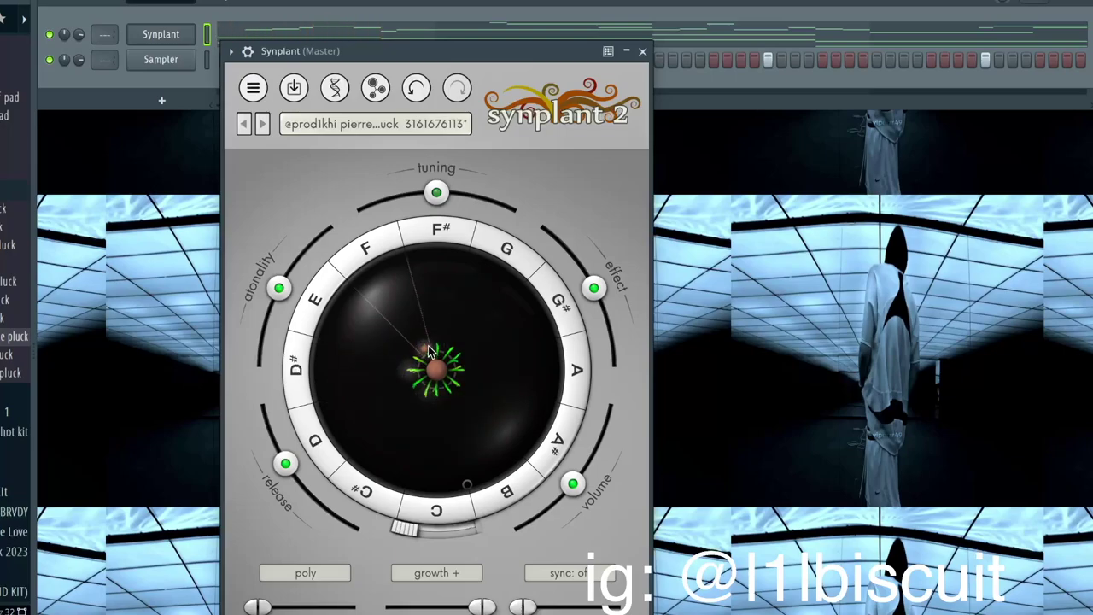
drag(438, 263, 437, 256)
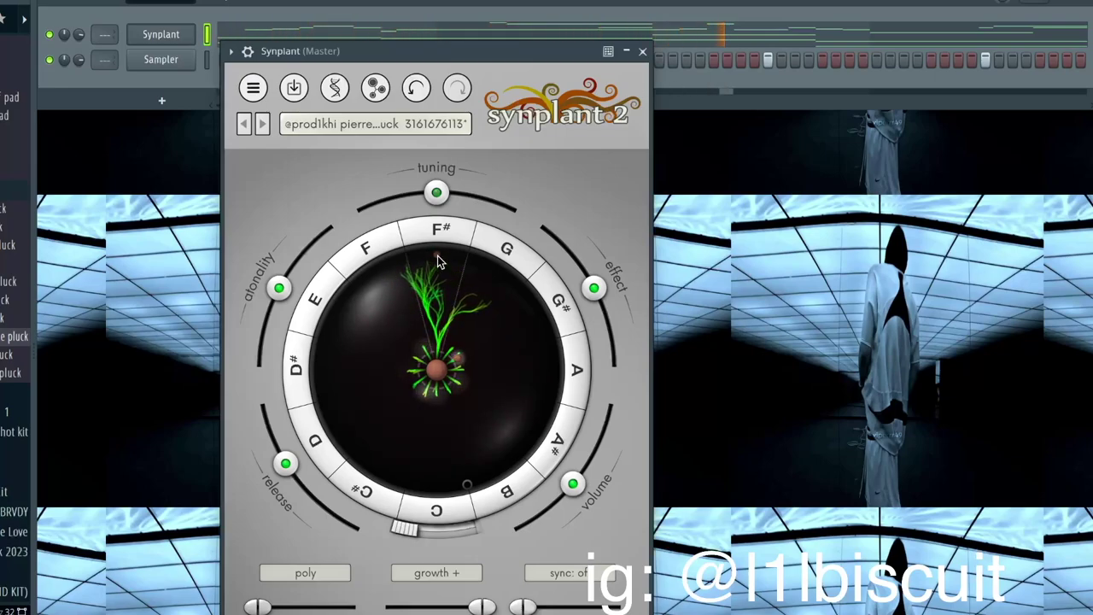
drag(432, 289, 430, 334)
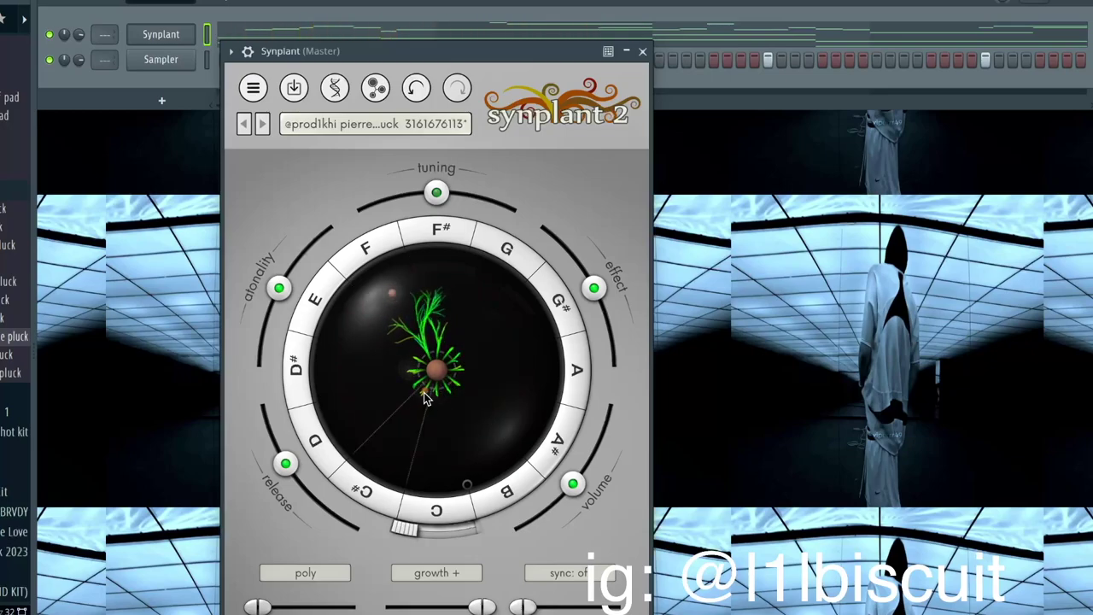
drag(397, 441, 383, 467)
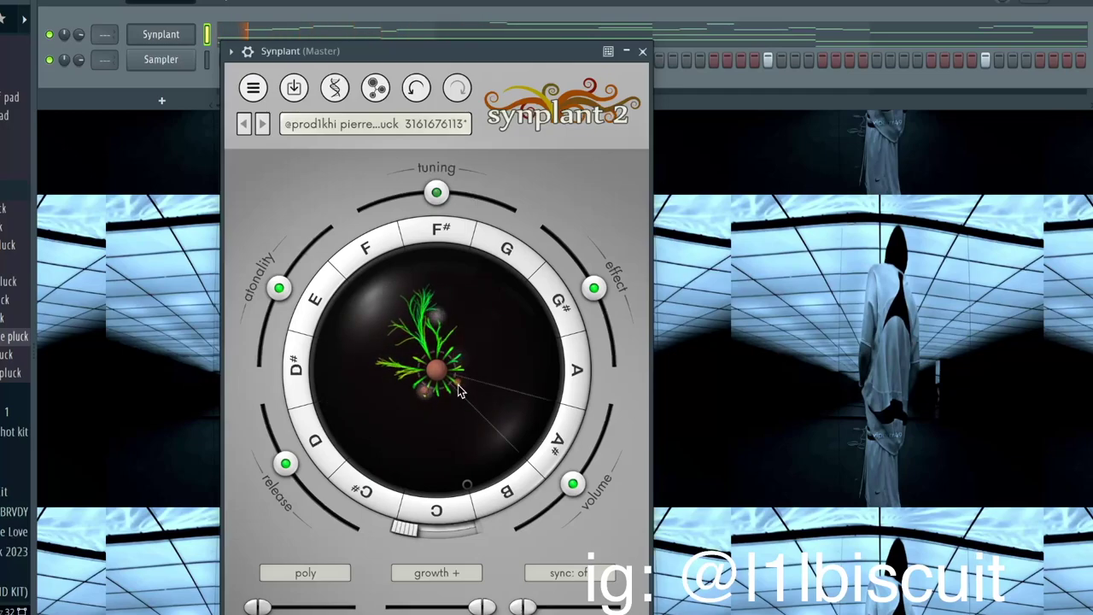
Try a branch at A#, grow a long branch in the G# sector, and try a different glide time
drag(567, 422, 506, 418)
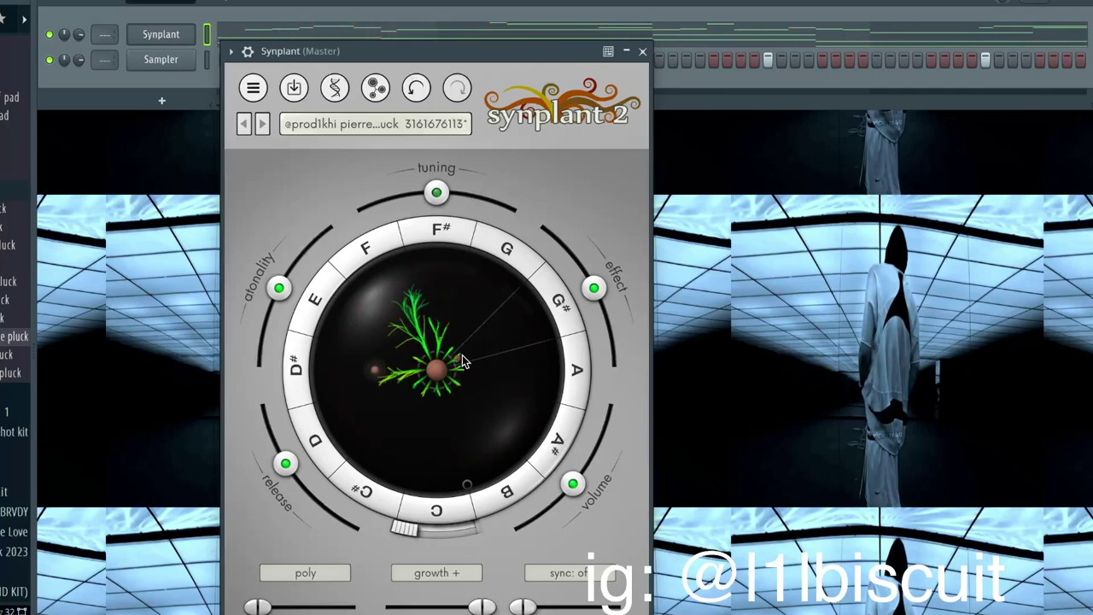
mouse_move(538, 329)
mouse_down()
mouse_move(502, 337)
mouse_move(532, 316)
mouse_up()
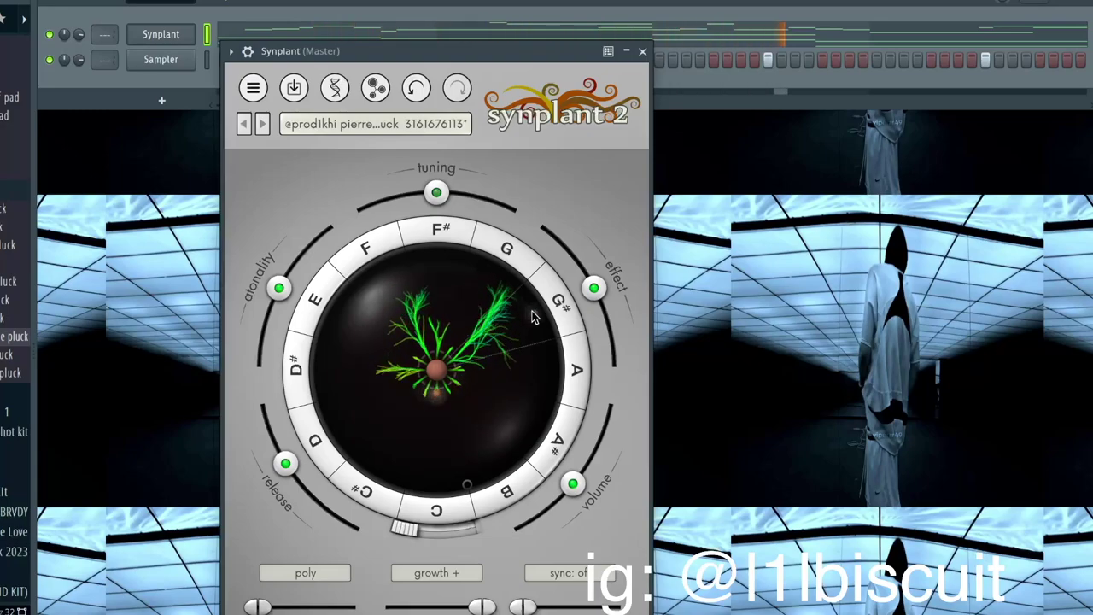
drag(532, 311, 532, 316)
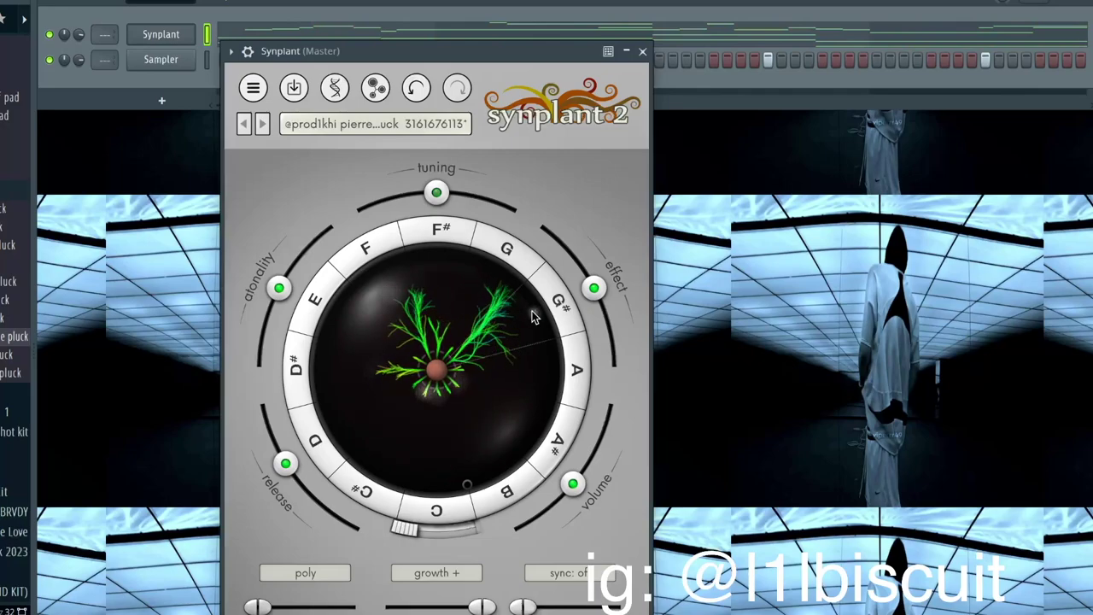
drag(256, 607, 297, 608)
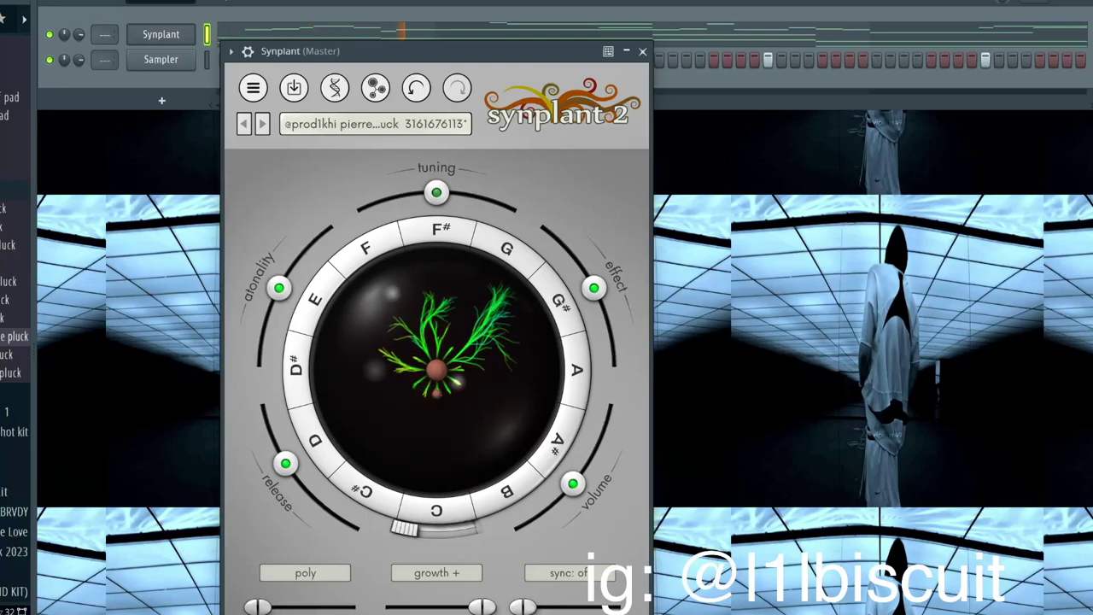
Save the Synplant patch as jesuspluck.synplant in Synplant User Patches and close the plugin window
click(253, 88)
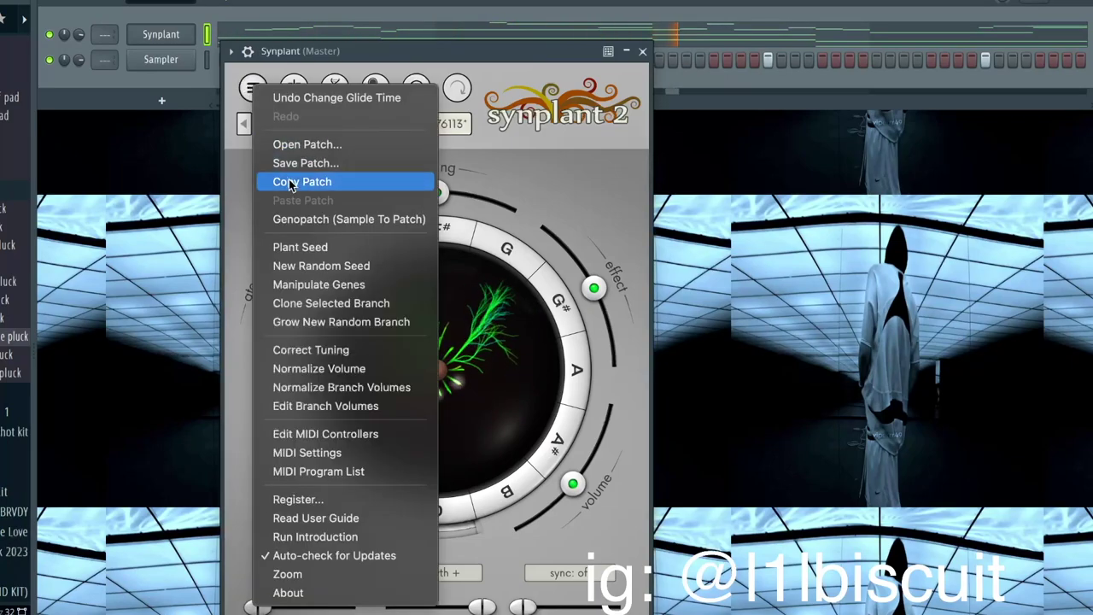
click(316, 163)
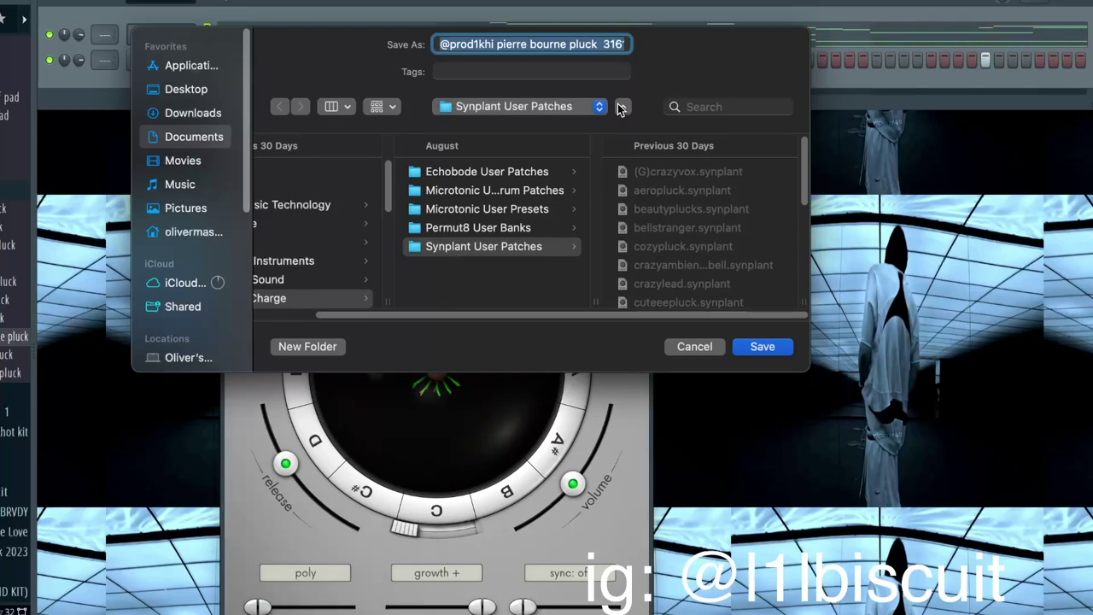
text(jesuspluck.synplant)
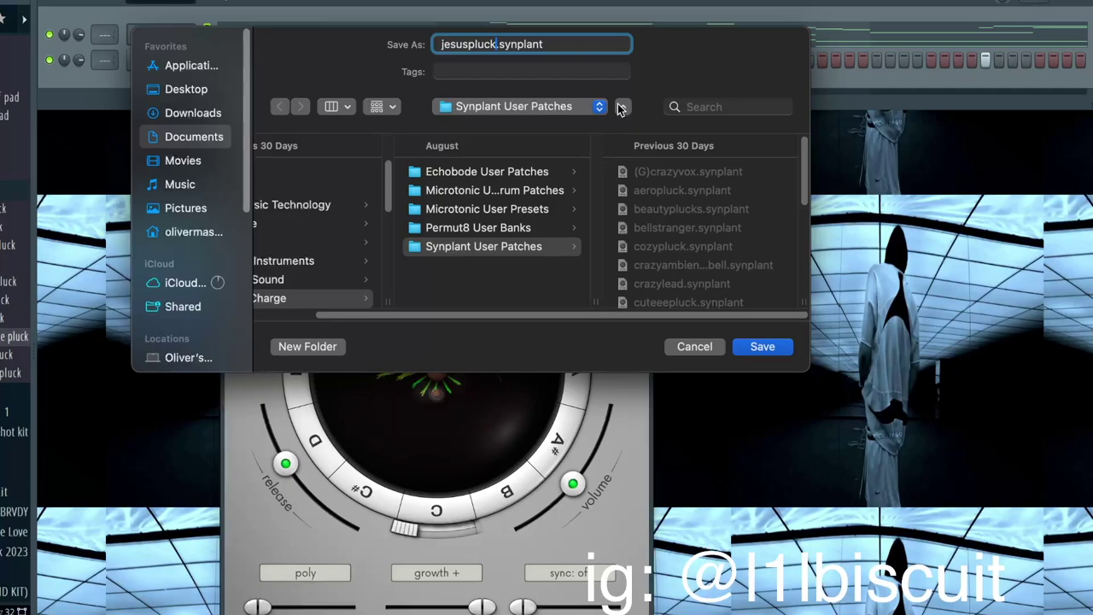
key(Return)
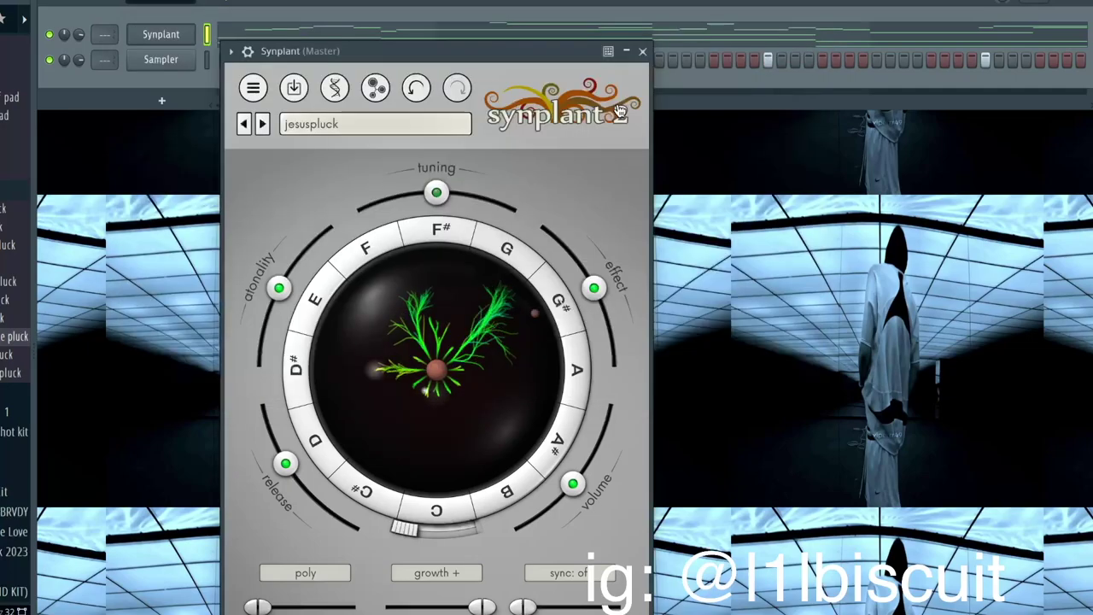
click(641, 48)
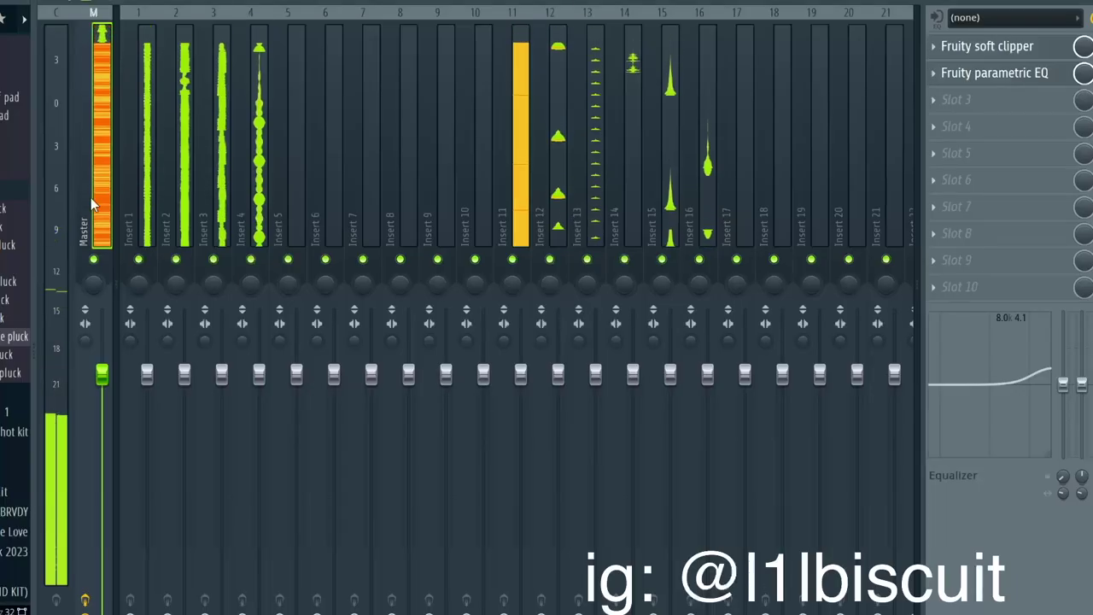
Route Synplant to mixer insert 1, and add Fruity parametric EQ 2 in slot 9 with band 1 pulled down on the low end
click(130, 187)
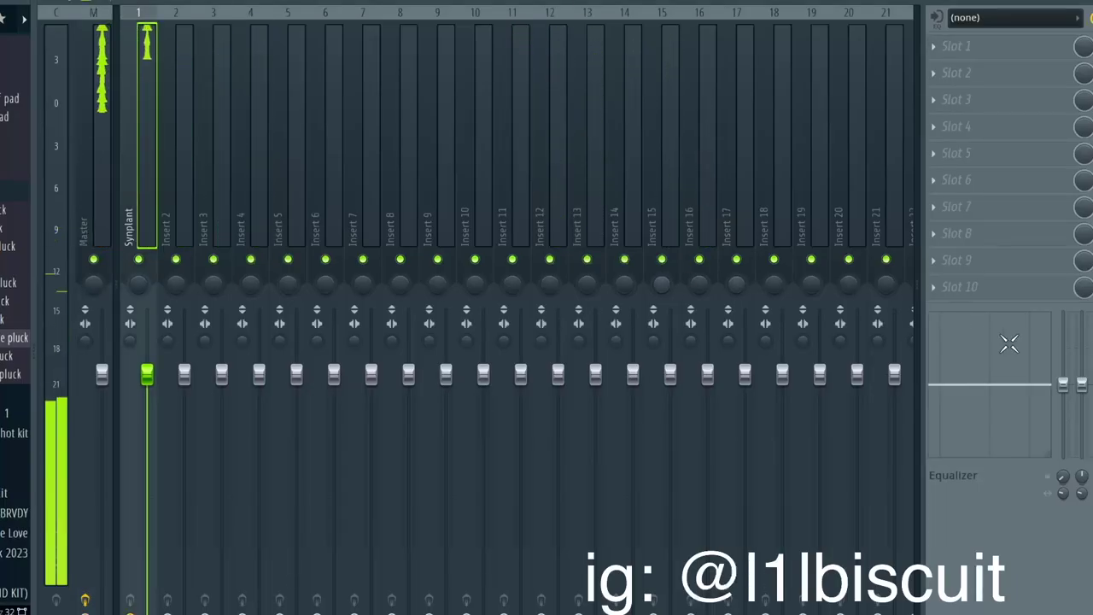
click(1000, 264)
click(709, 577)
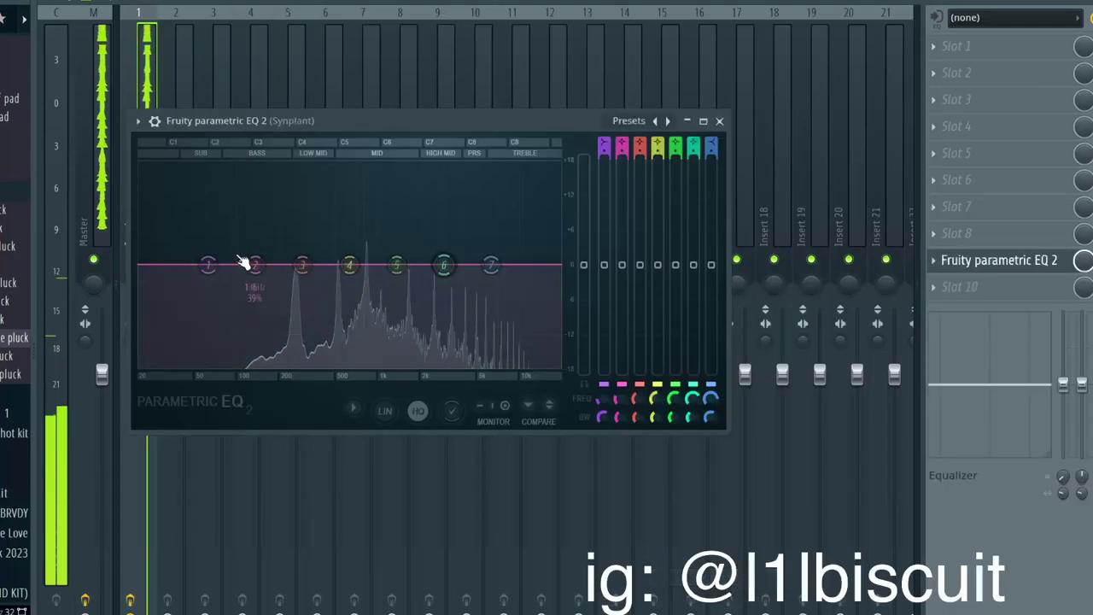
drag(207, 261, 270, 354)
click(720, 120)
Load Little AlterBoy in slot 1 of the Synplant track and audition its presets from Hard Tuner to Rich 5ths
click(959, 48)
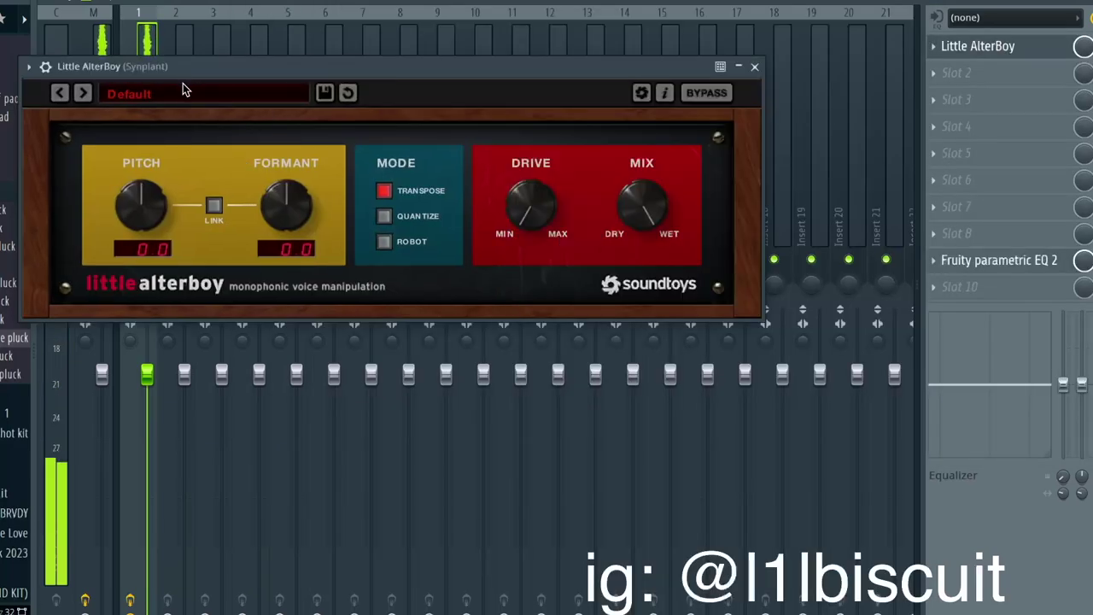
click(168, 100)
click(162, 109)
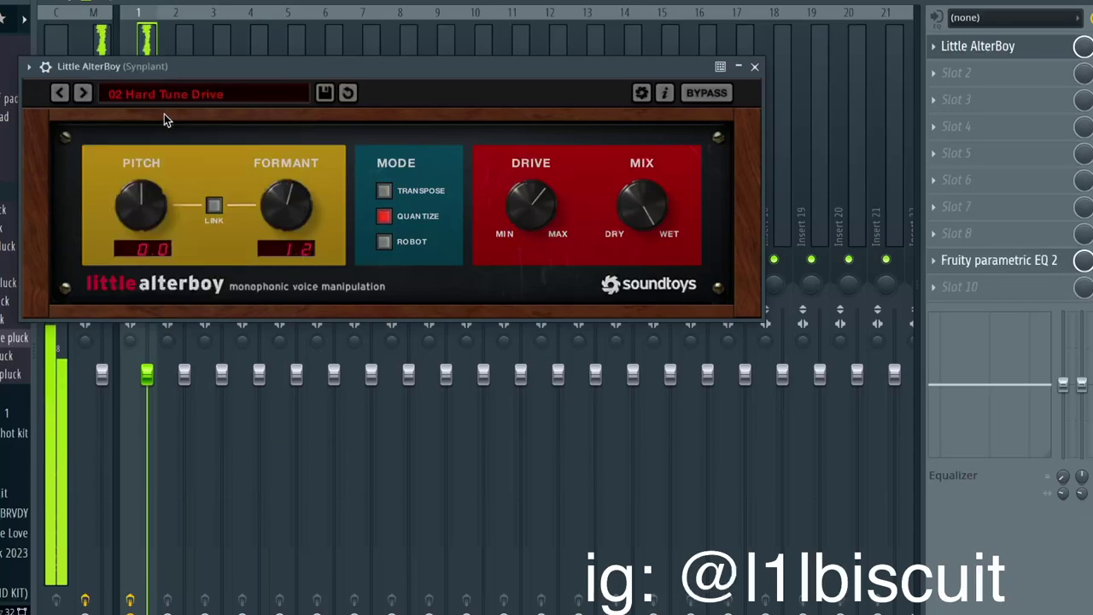
click(139, 99)
click(172, 94)
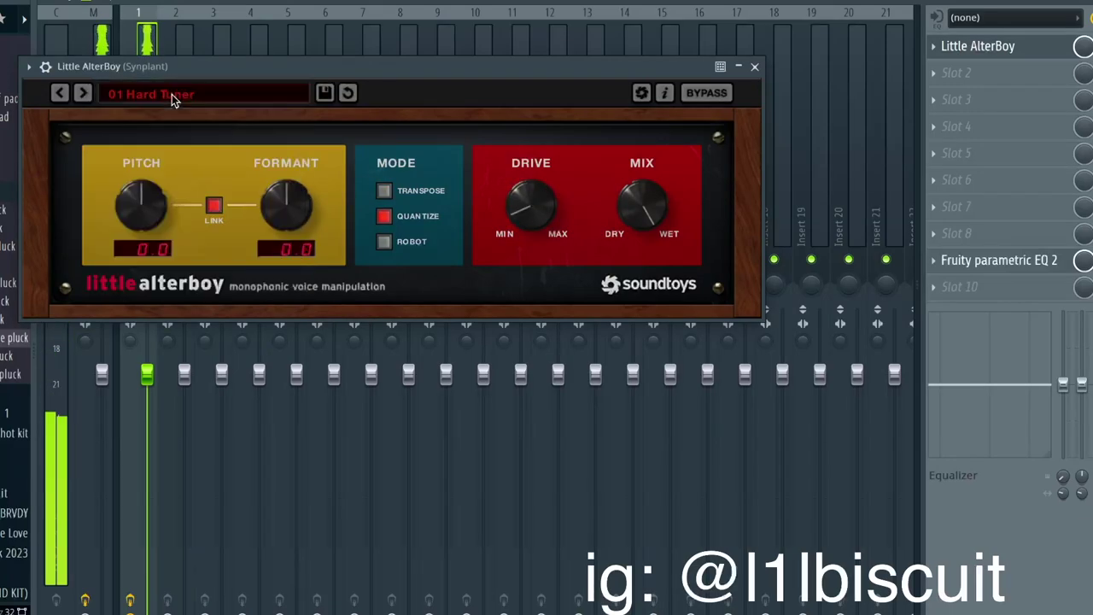
click(85, 91)
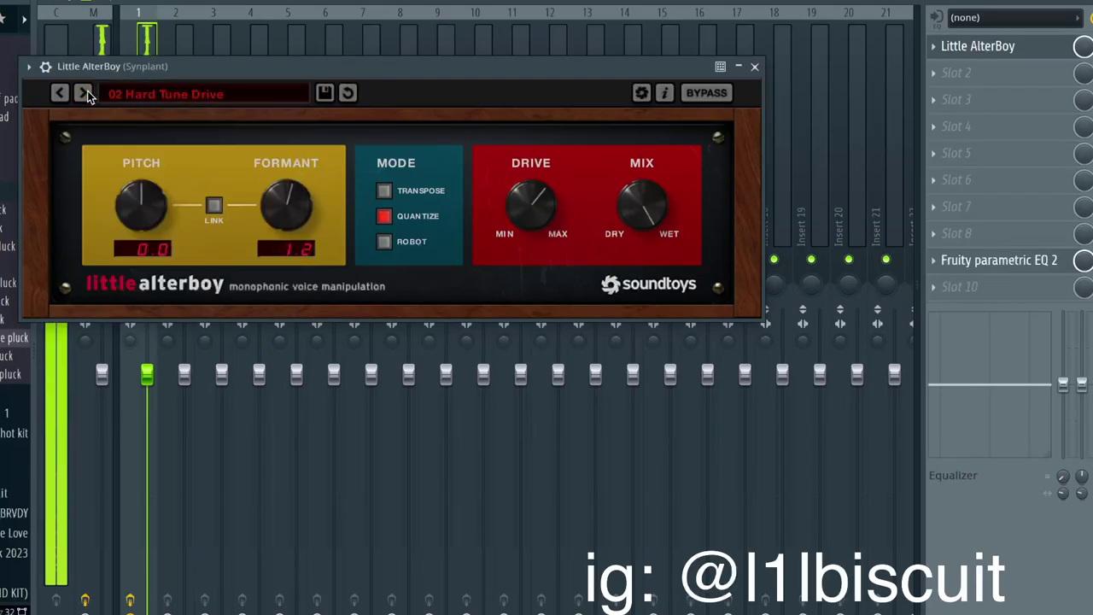
click(85, 91)
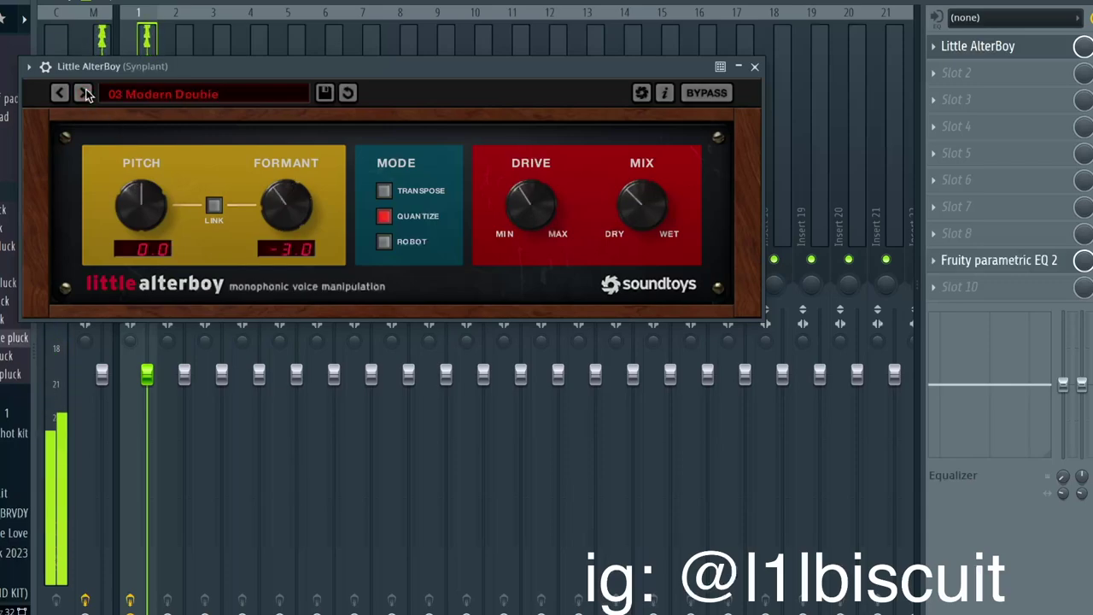
click(85, 92)
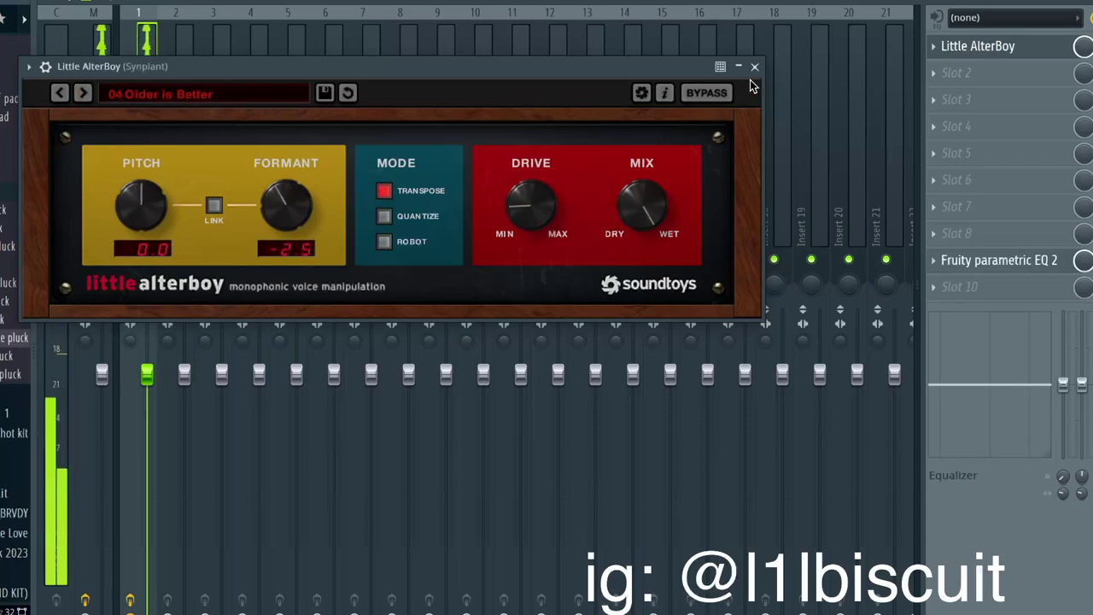
click(83, 94)
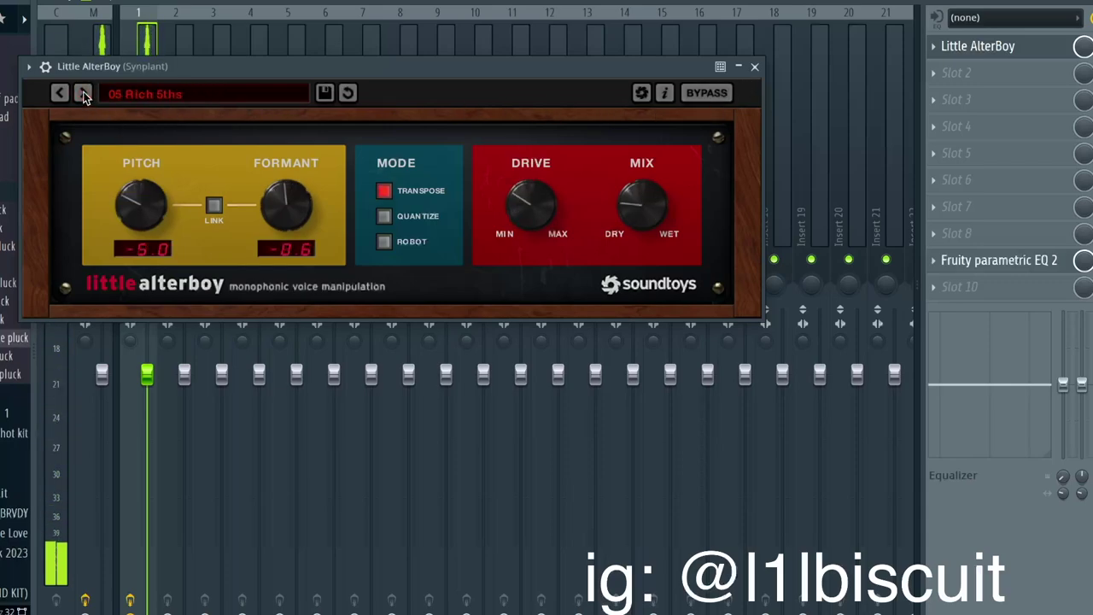
Replace Little AlterBoy with Rift in slot 1, and filter Rift's presets by the Spacious tag
click(930, 49)
mouse_move(987, 61)
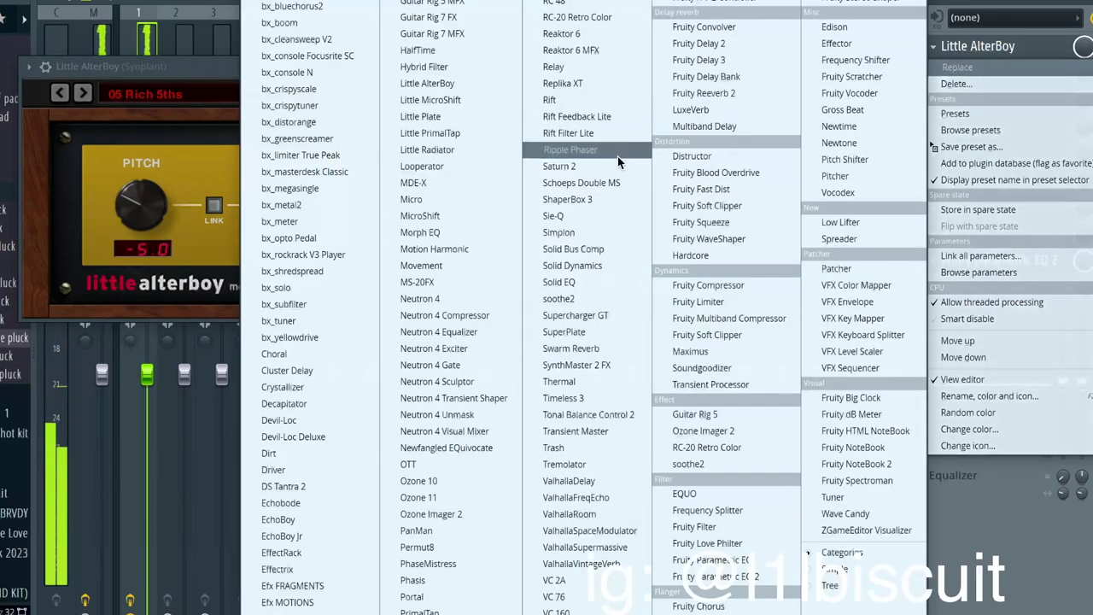
click(575, 98)
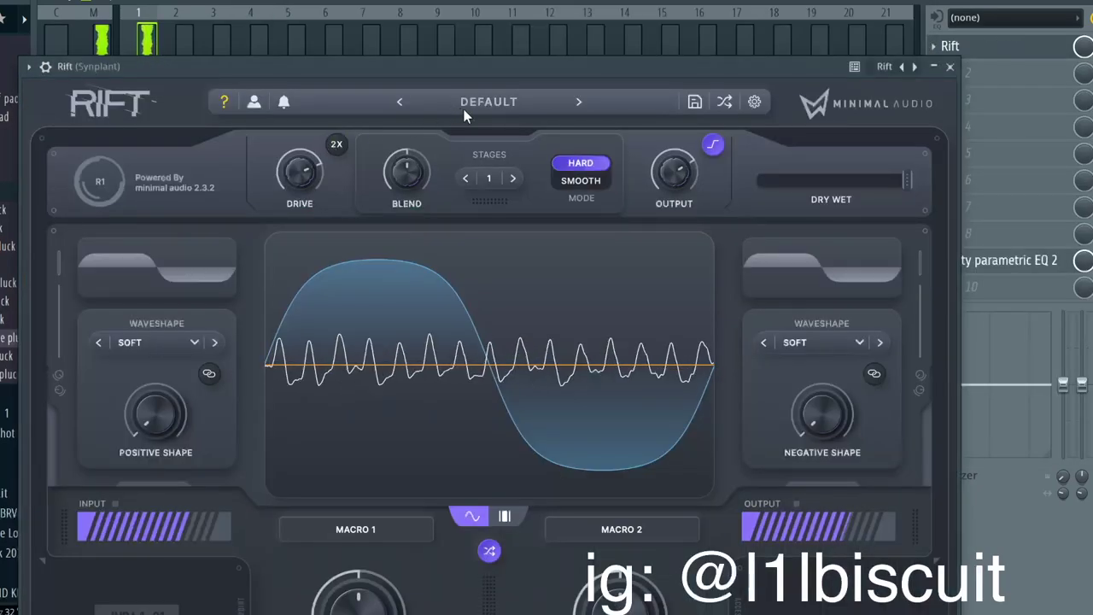
click(464, 107)
click(523, 159)
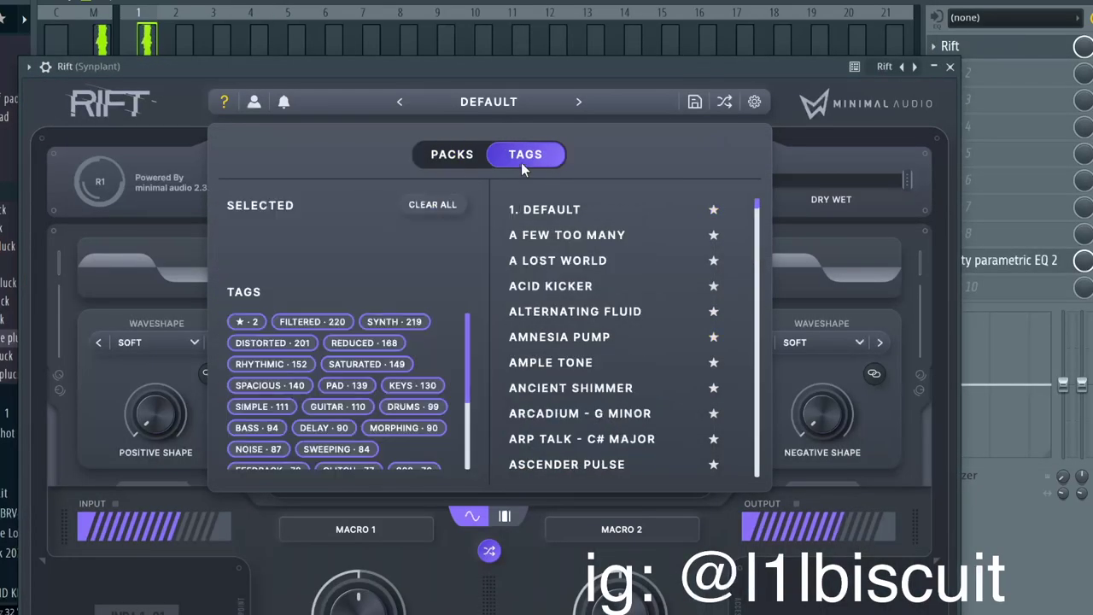
click(272, 385)
Audition Spacious presets in Rift, including Ascender Pulse, Chemical Waves and Comb Freak
click(549, 312)
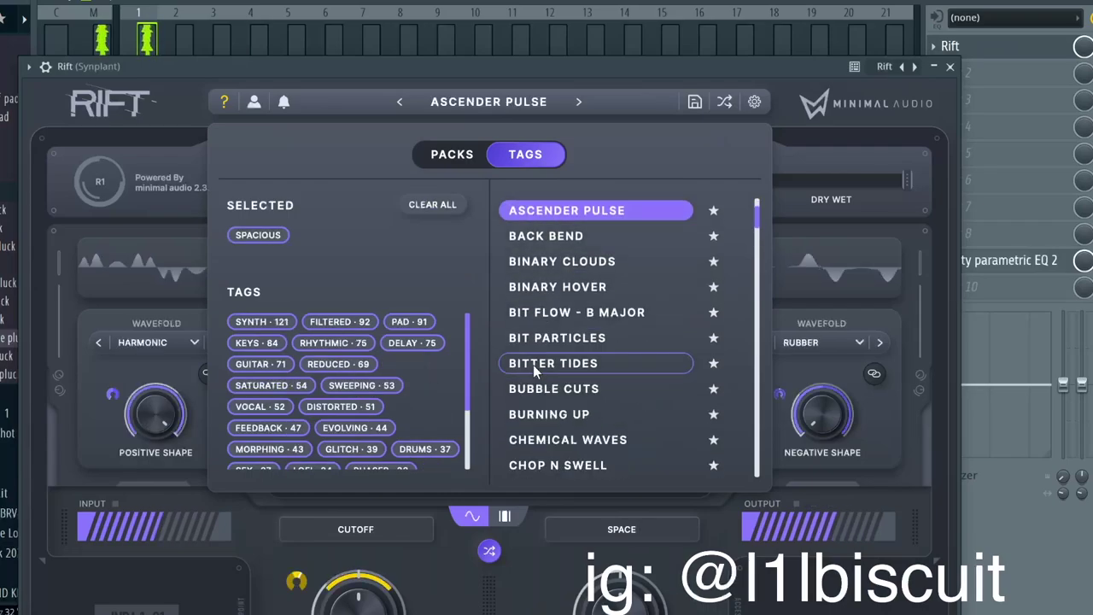
click(537, 346)
scroll(538, 345, down, 2)
click(539, 343)
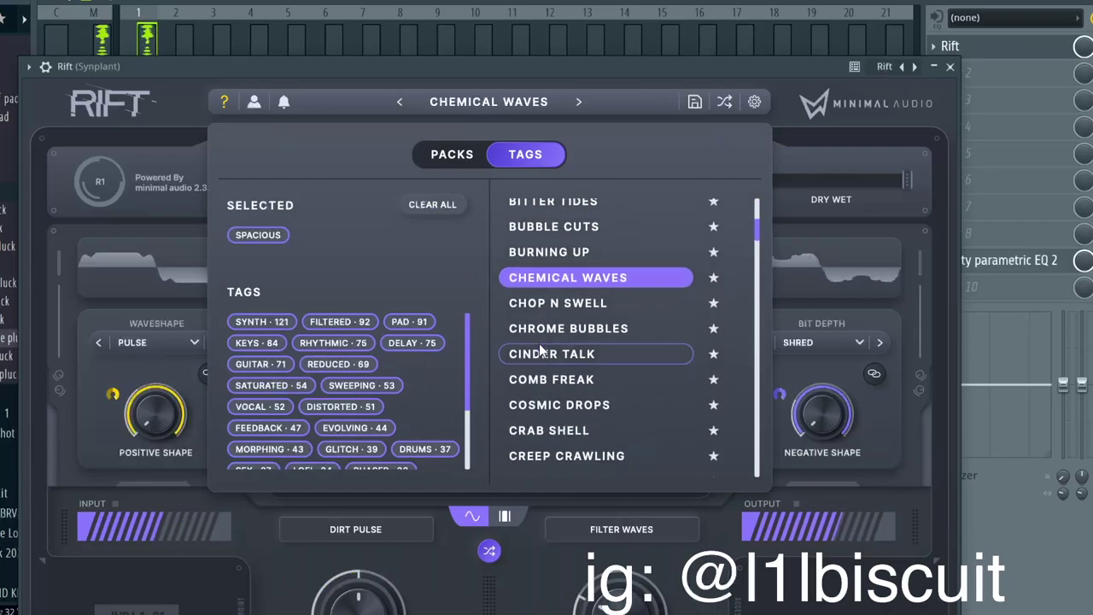
click(539, 343)
click(537, 351)
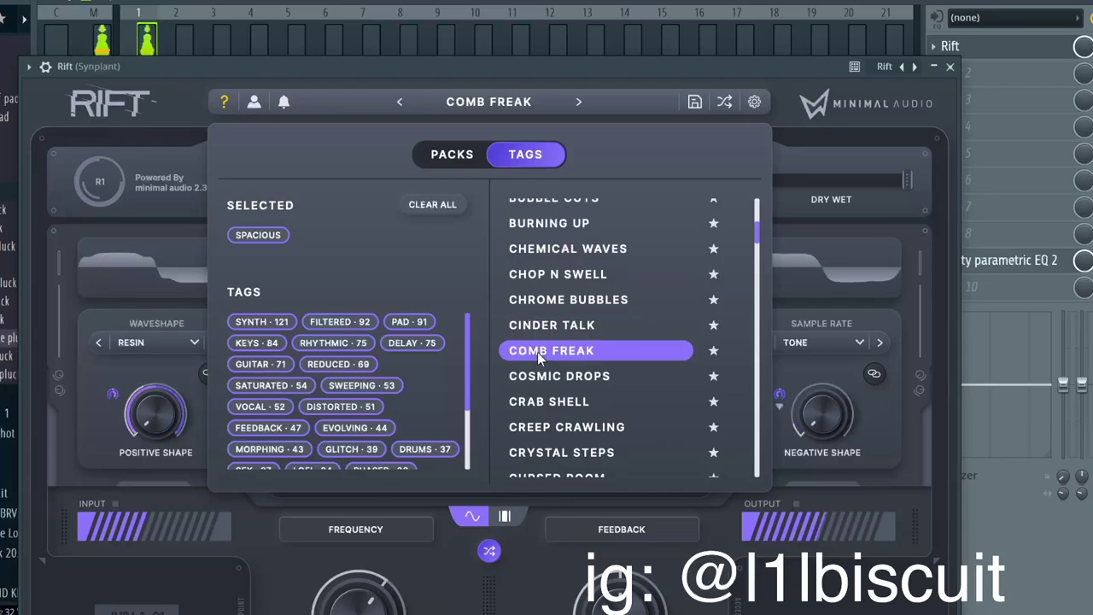
click(537, 352)
click(542, 290)
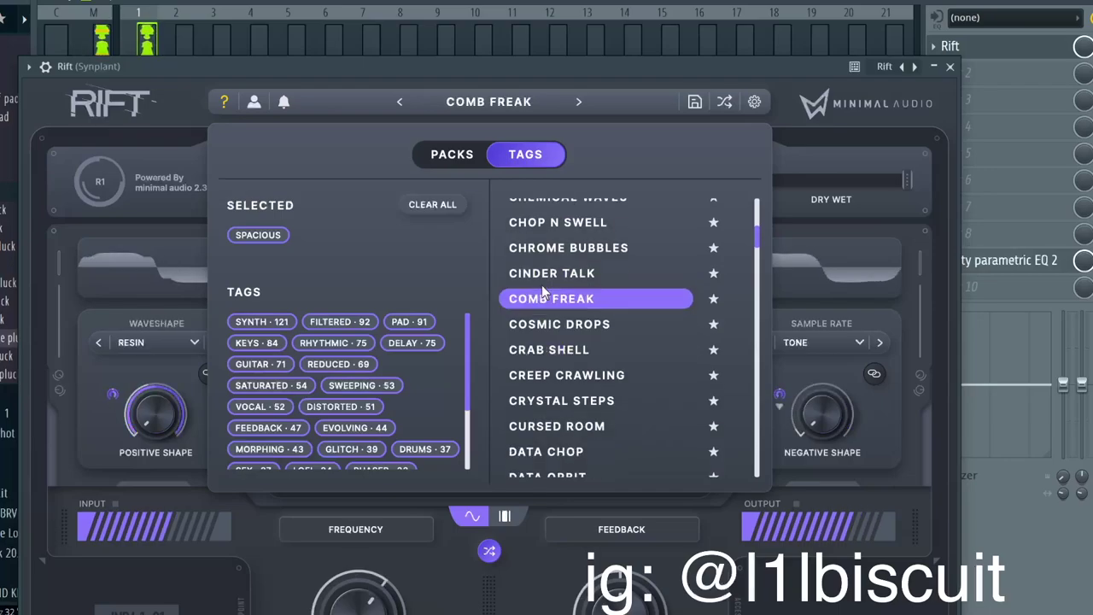
Close and reopen Rift, and step forward through its presets to Fxtraction
click(950, 67)
click(966, 47)
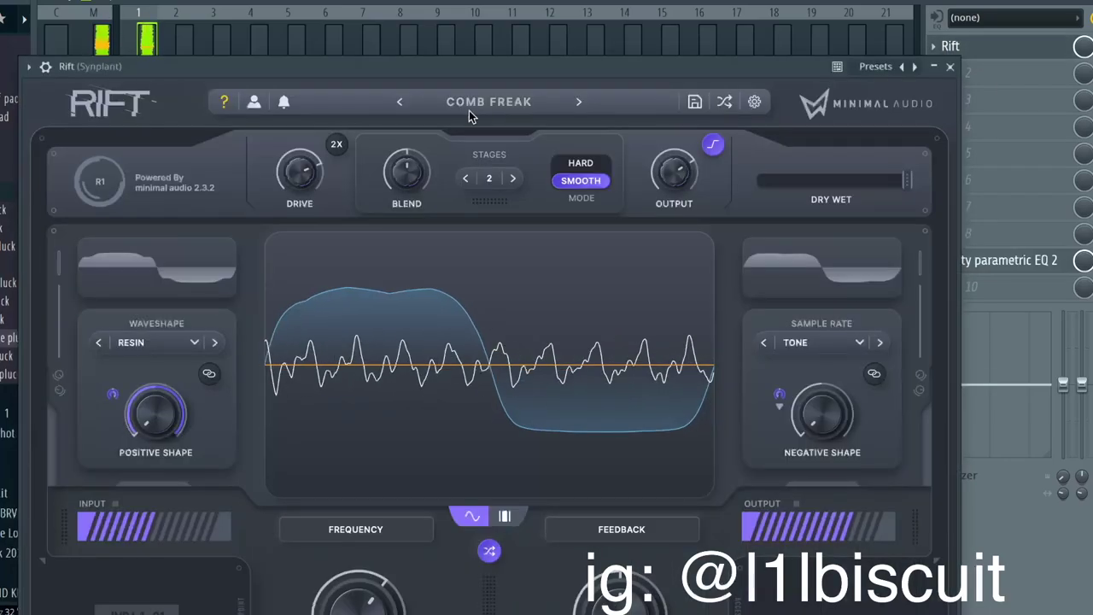
click(578, 102)
drag(573, 72, 595, 9)
click(596, 39)
click(597, 39)
Load the Gated Slapback preset in Rift from the Spacious-tagged presets
click(548, 45)
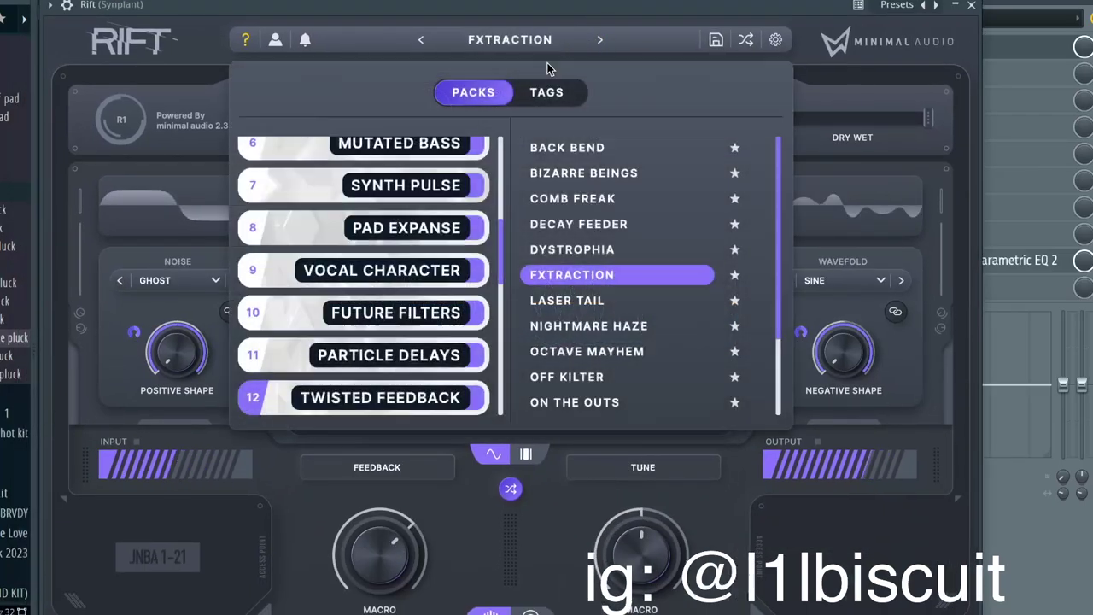
click(539, 99)
scroll(577, 345, down, 2)
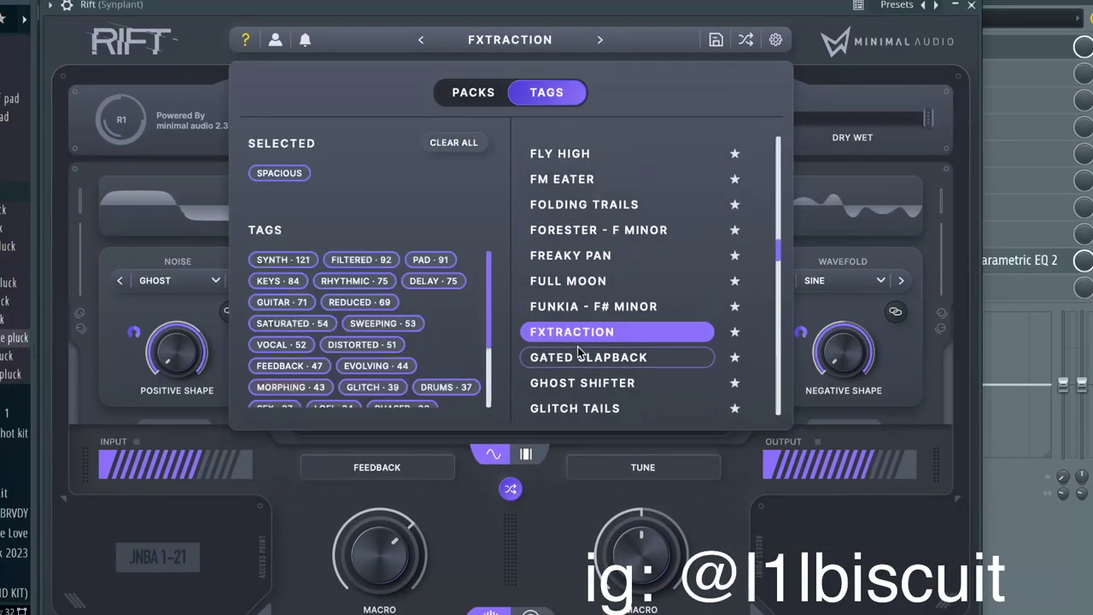
click(578, 344)
click(584, 321)
click(576, 293)
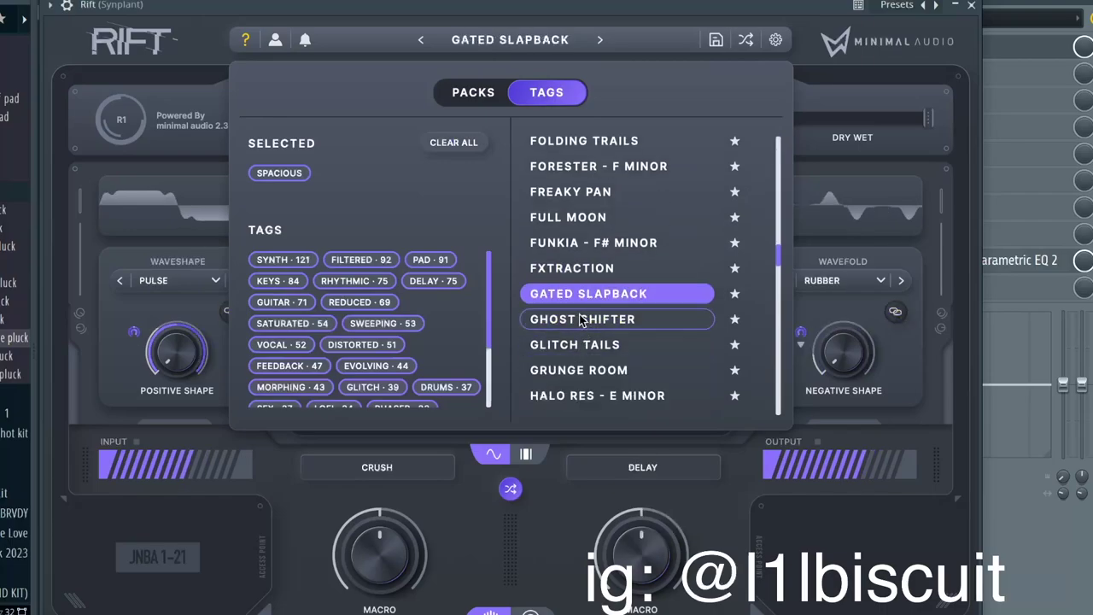
Close Rift and lower the volume fader of the Synplant mixer track
click(971, 6)
scroll(149, 369, down, 8)
scroll(149, 369, down, 3)
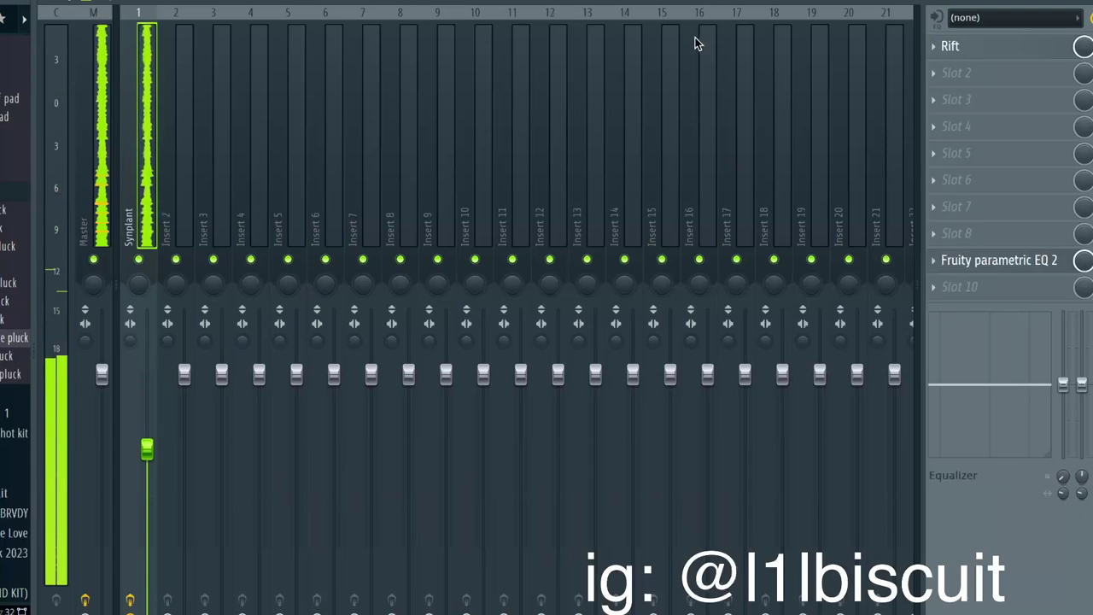
Save the project as sep30 in a new project folder and lower the Synplant track's volume slightly
key(super+s)
text(sep)
text(2015)
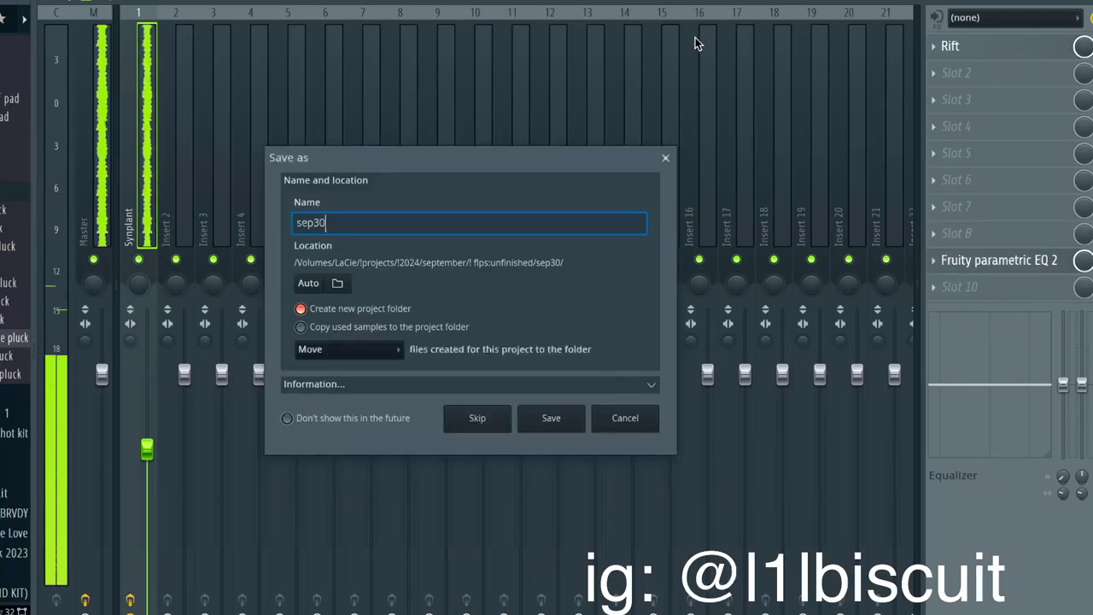
key(Return)
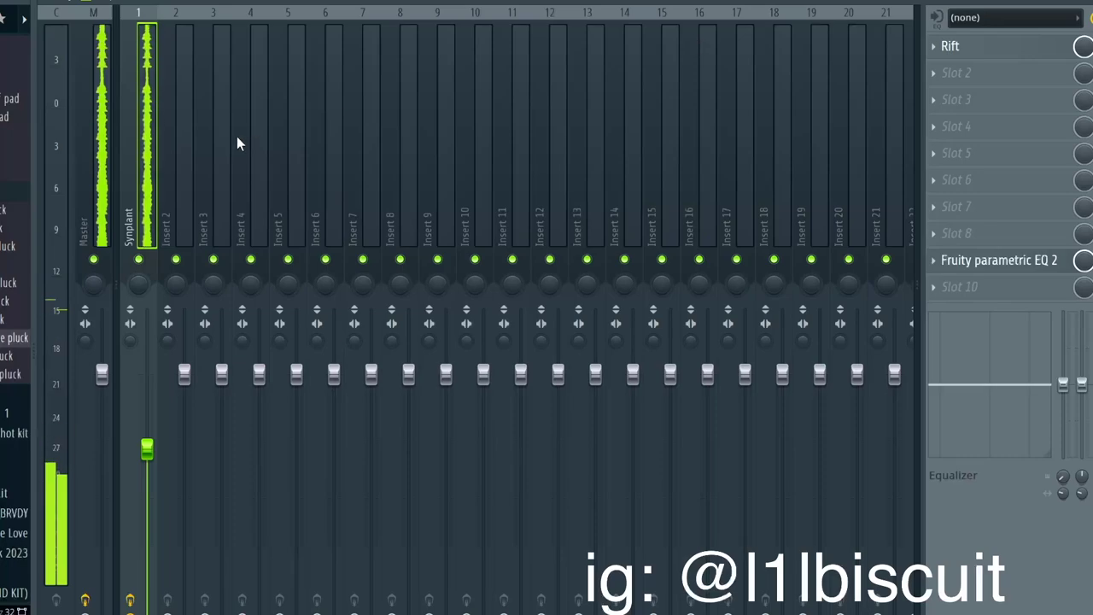
scroll(149, 436, down, 2)
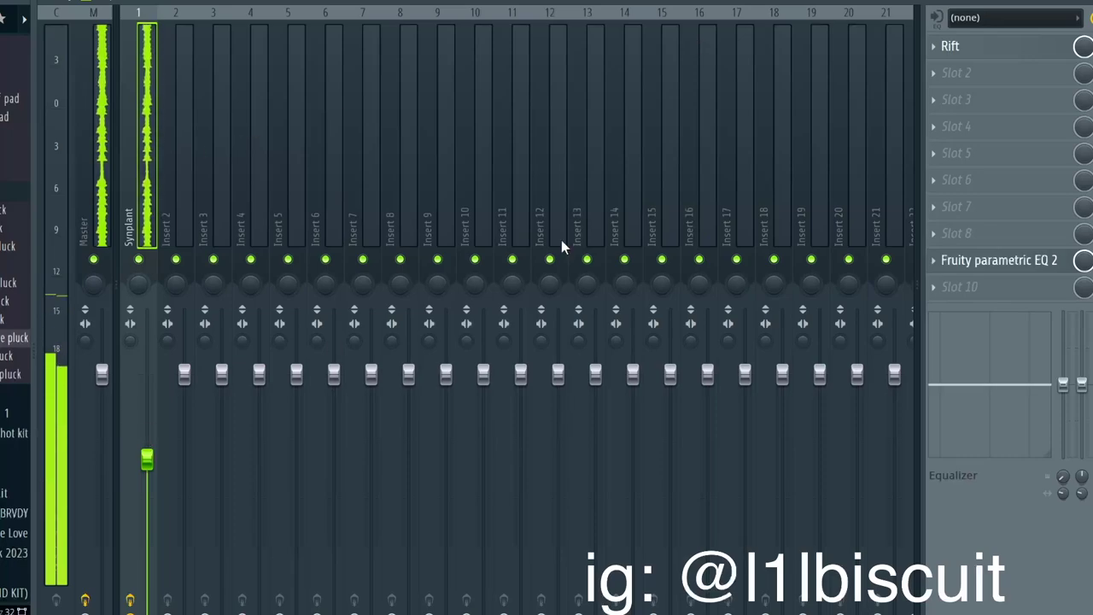
Find a hi-hat sample in the drum kit and add it to the channel rack as a new channel
key(F9)
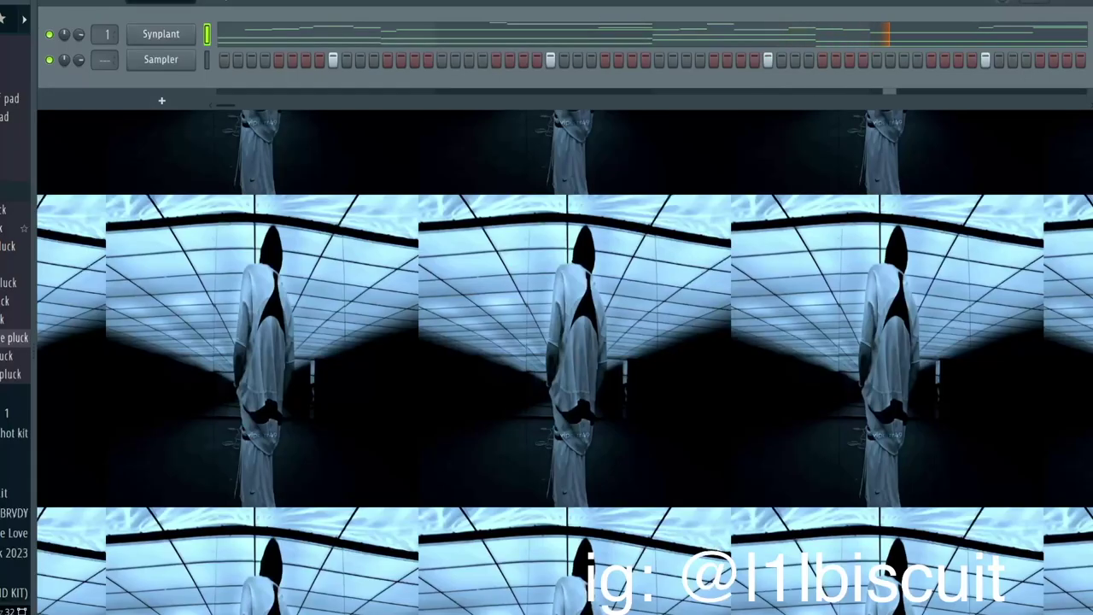
scroll(16, 329, down, 3)
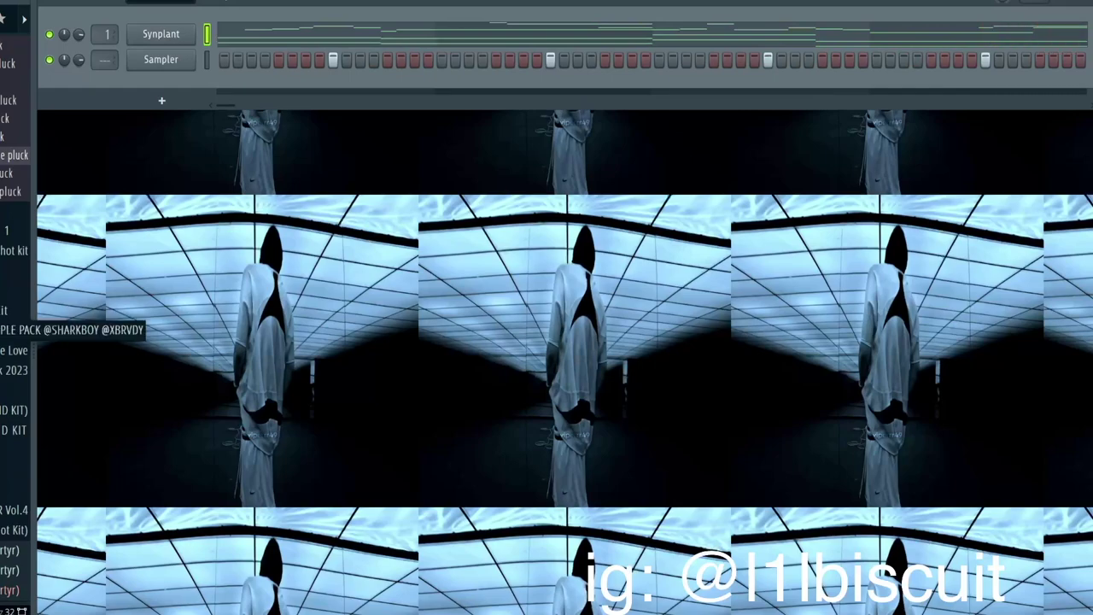
scroll(16, 329, down, 2)
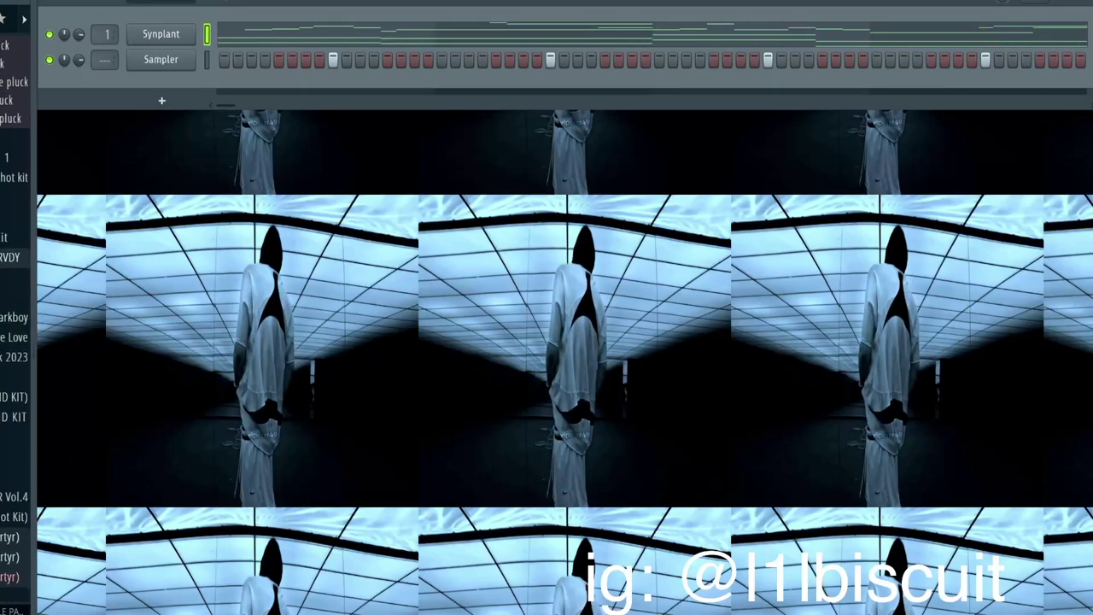
scroll(15, 282, down, 2)
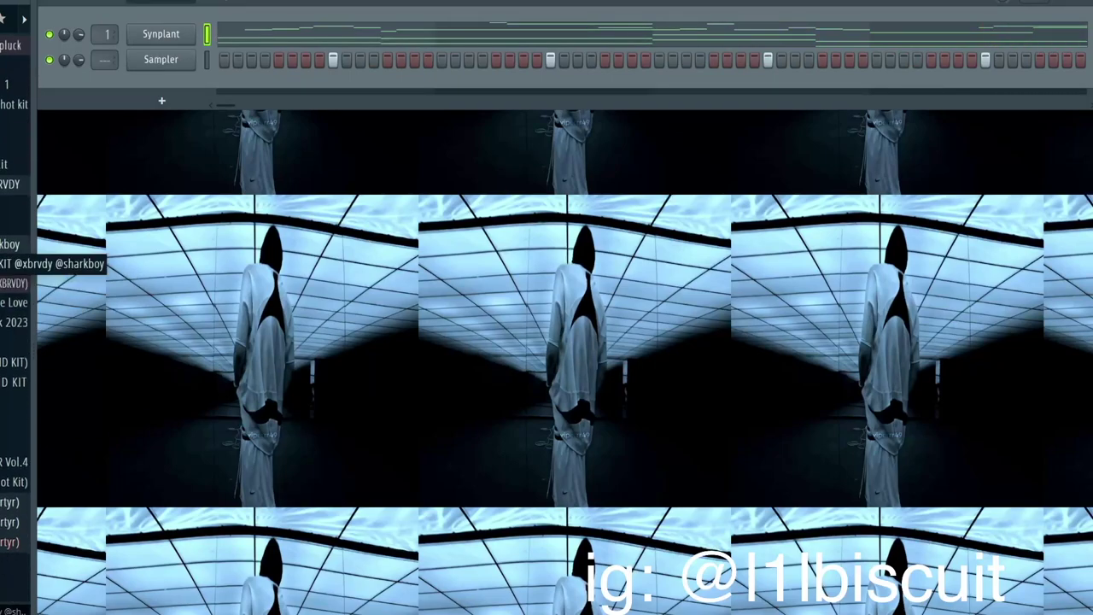
click(10, 264)
scroll(16, 336, down, 4)
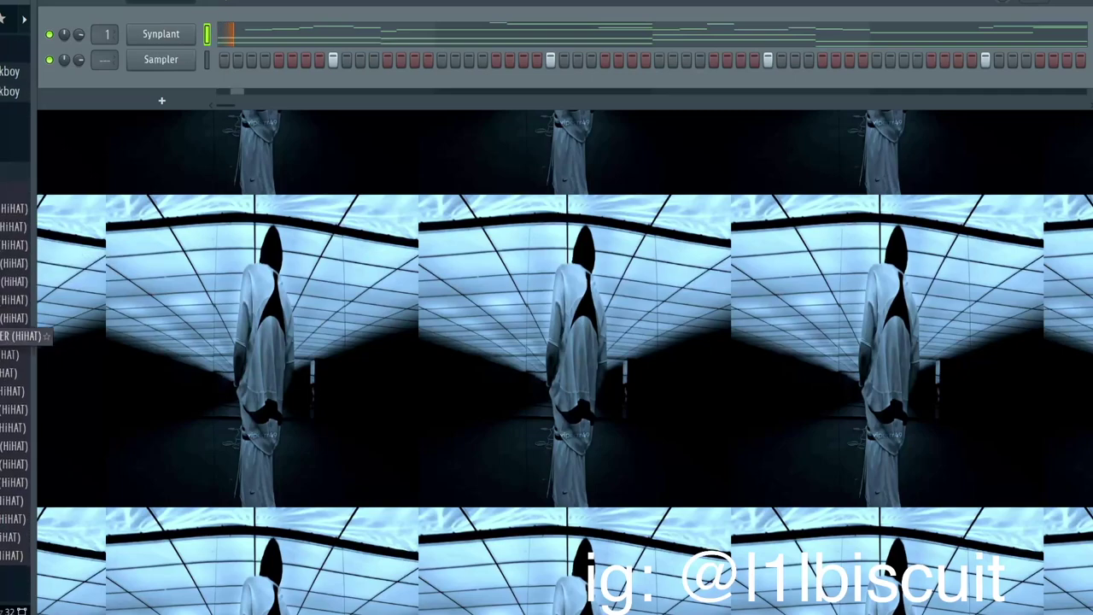
drag(12, 355, 249, 99)
Place hi-hat hits on steps 1, 3, 7, 9, 13 and 15 of the first bar while checking them in playback
key(space)
click(238, 87)
right_click(233, 88)
click(225, 87)
key(space)
key(space)
key(space)
key(space)
click(249, 87)
key(space)
key(space)
key(space)
click(305, 86)
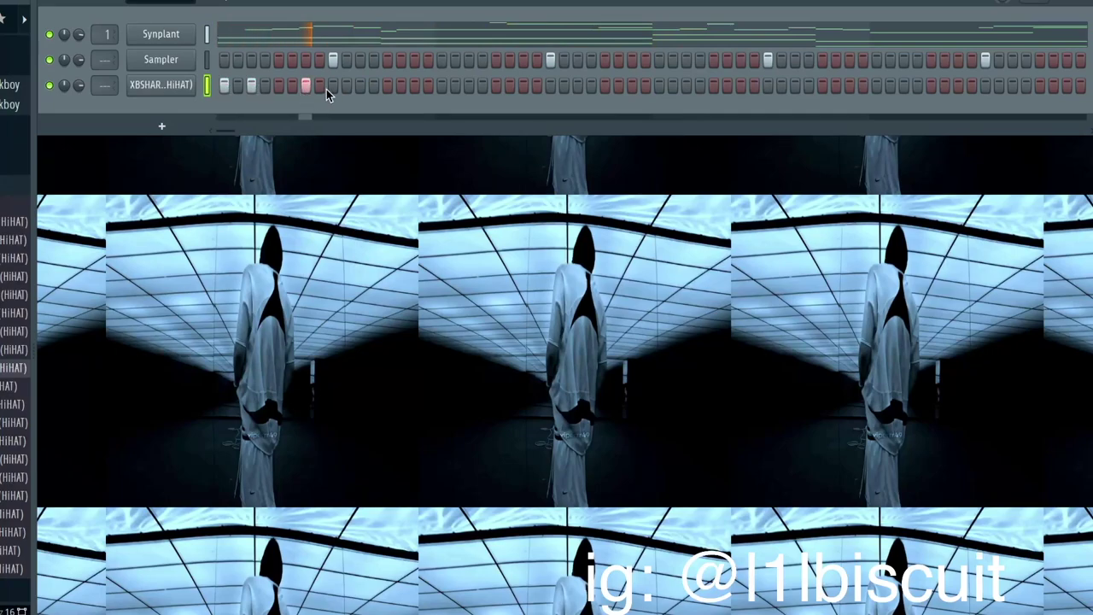
click(334, 86)
click(414, 85)
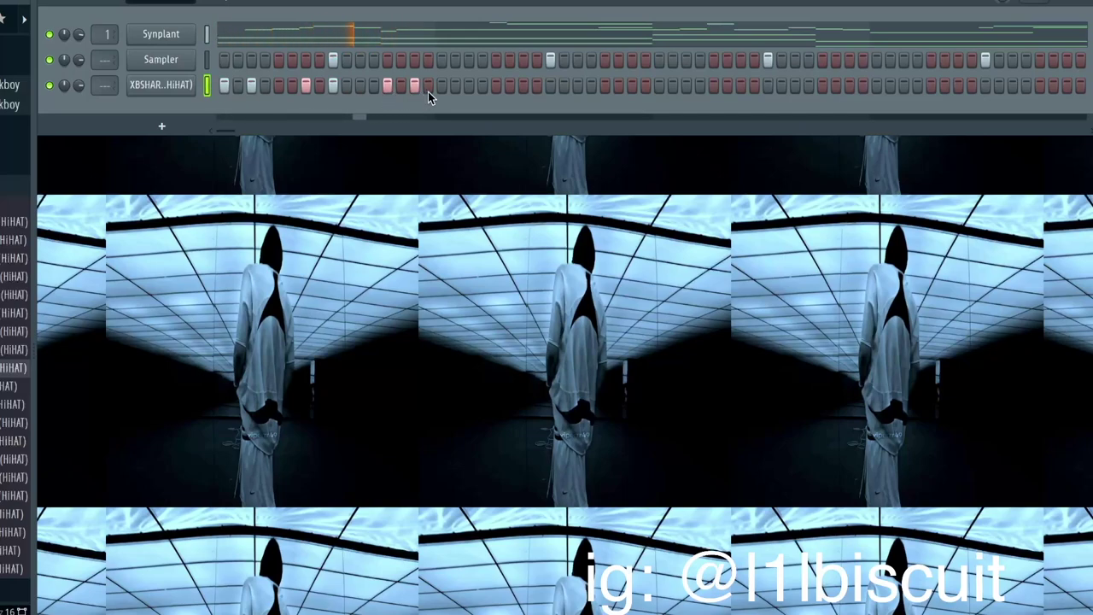
Extend the hi-hat notes until they connect and duplicate the one-bar pattern to fill all eight bars
right_click(176, 84)
click(258, 82)
scroll(274, 162, down, 5)
key(ctrl+l)
key(ctrl+b)
key(ctrl+b)
key(ctrl+b)
key(ctrl+b)
key(ctrl+b)
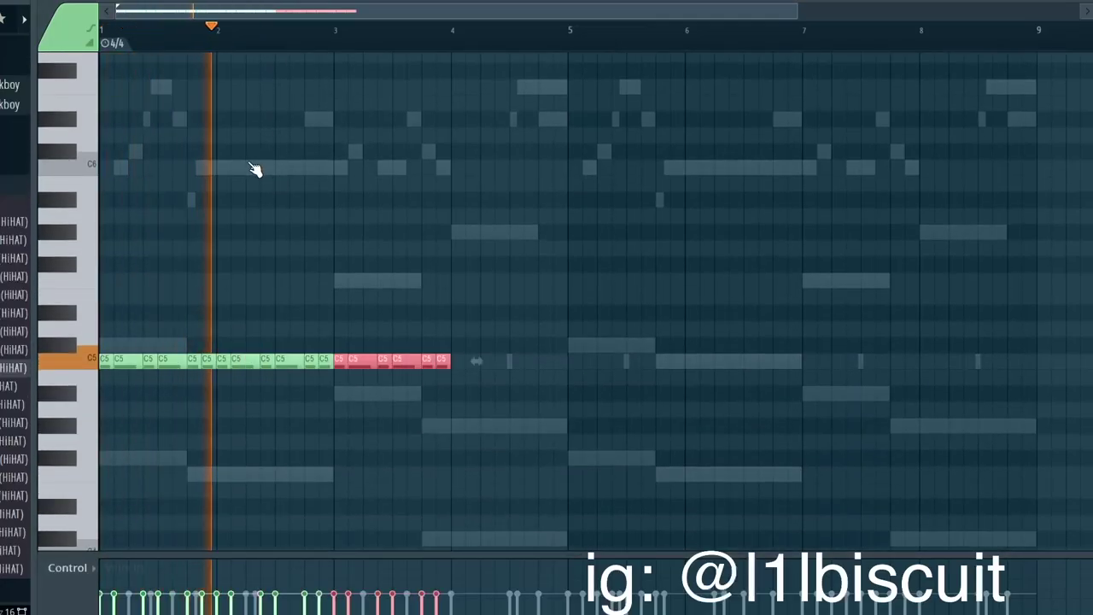
key(ctrl+b)
key(ctrl+b)
key(ctrl+d)
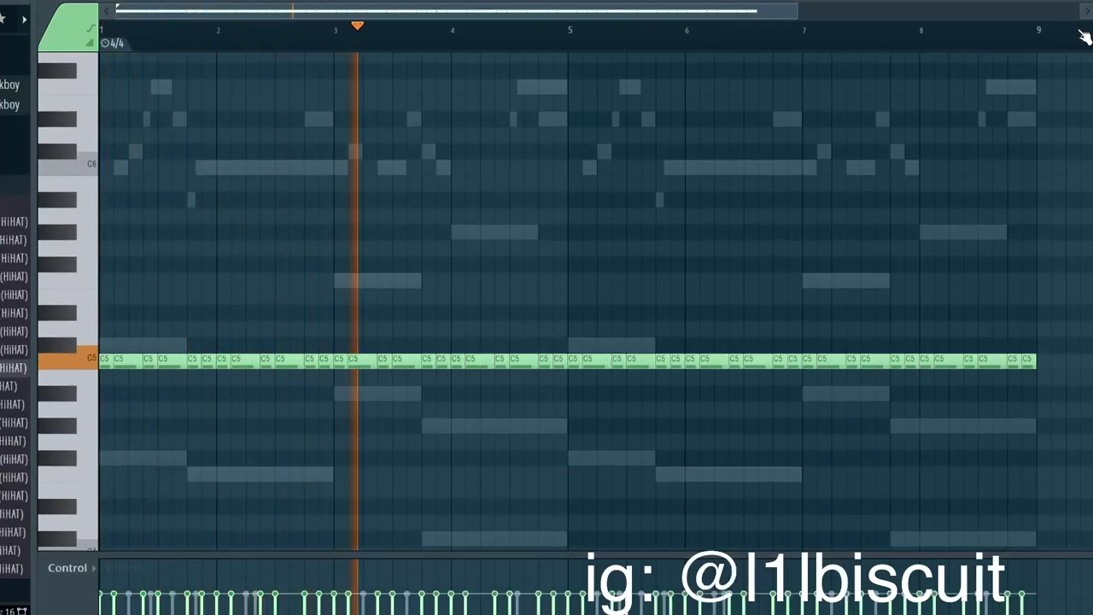
key(Escape)
Add an open-hat sample from the drum kit as a new channel, with hits on steps 1, 29, 33, 57 and 61
click(7, 184)
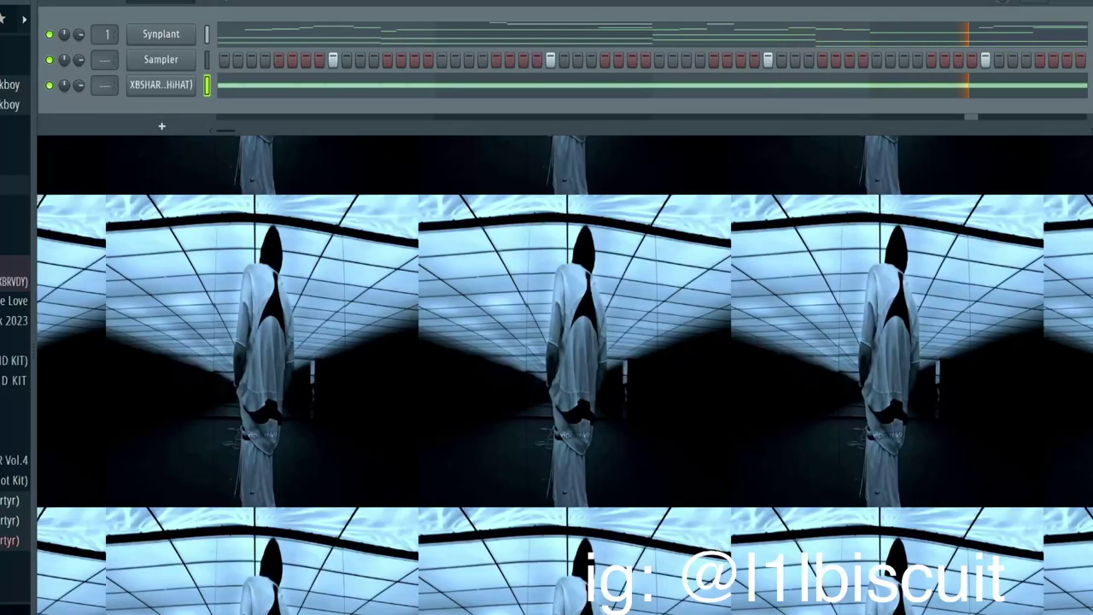
click(7, 225)
scroll(7, 225, down, 1)
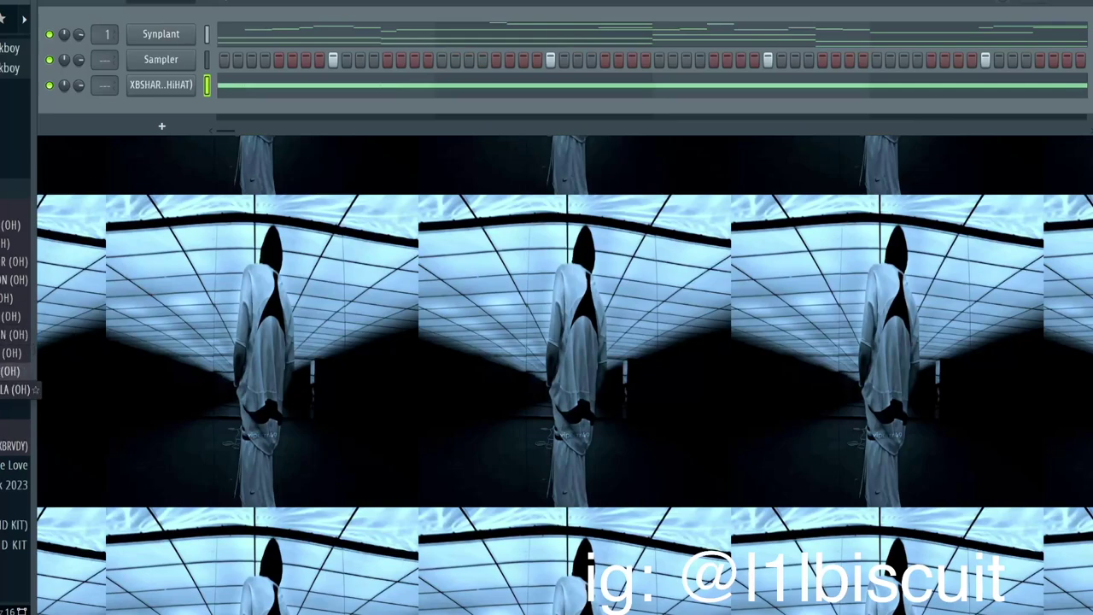
drag(13, 372, 74, 111)
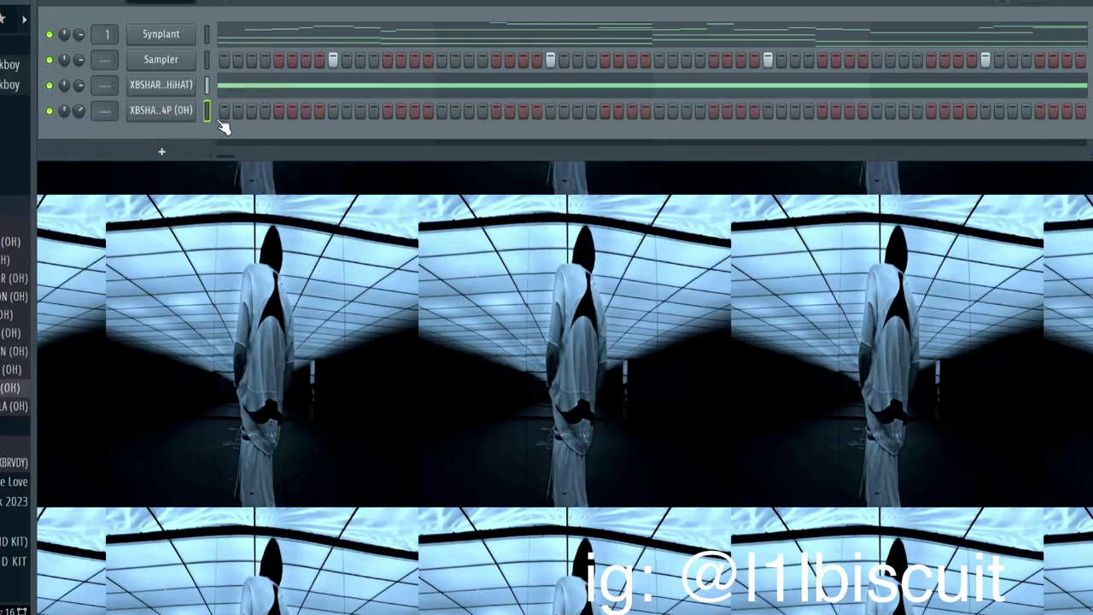
click(663, 112)
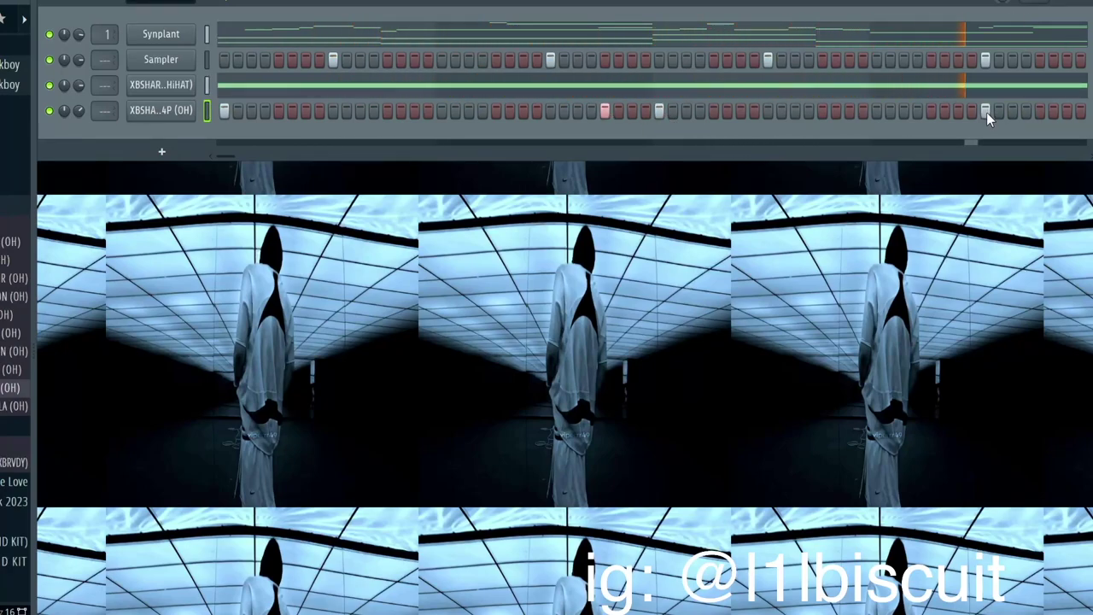
Duplicate the four-bar open-hat pattern into bars 5 to 8 and make the open-hat channel cut itself
right_click(195, 108)
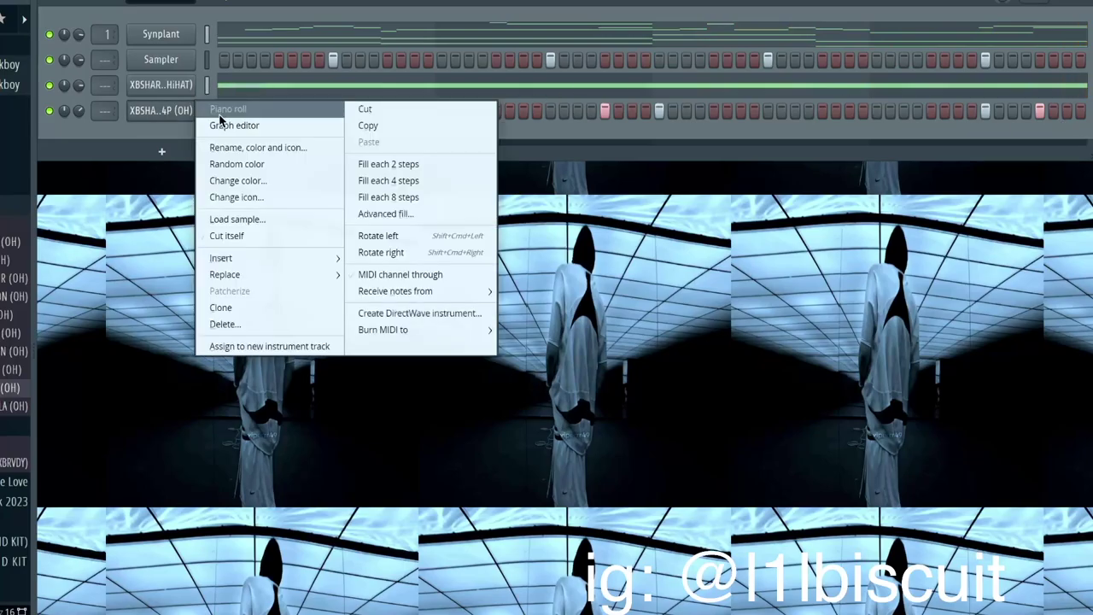
click(218, 122)
drag(573, 44, 196, 95)
key(ctrl+b)
drag(644, 46, 101, 36)
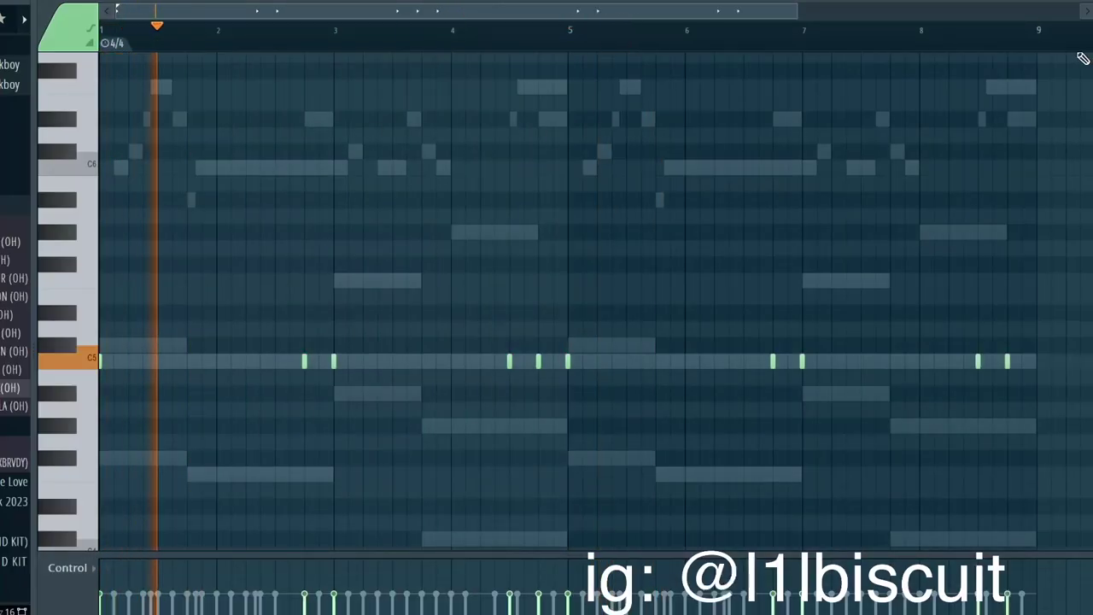
click(1091, 3)
right_click(194, 104)
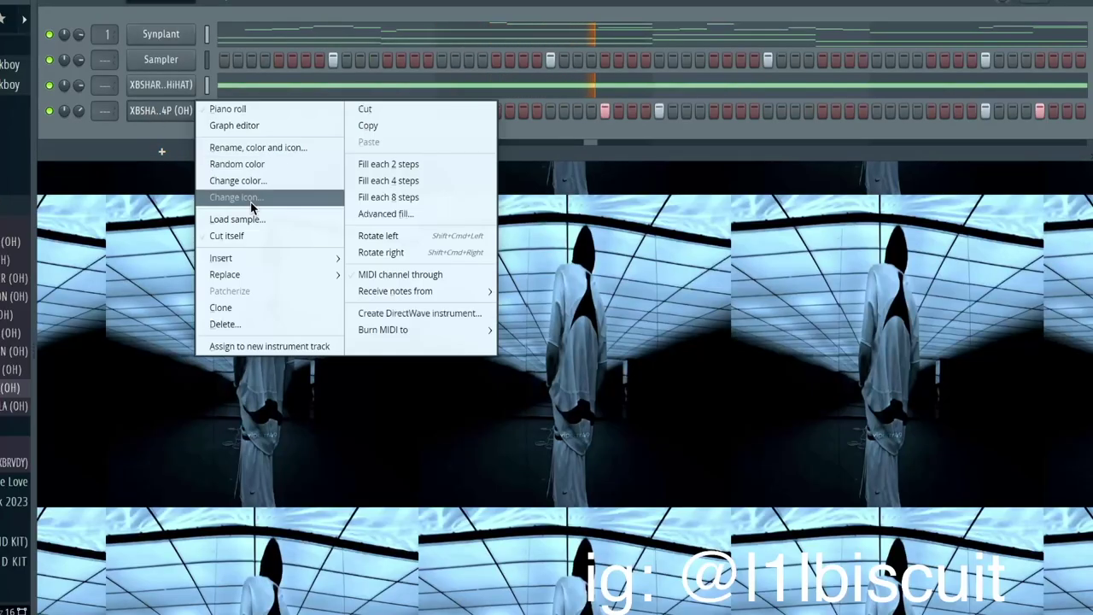
click(234, 238)
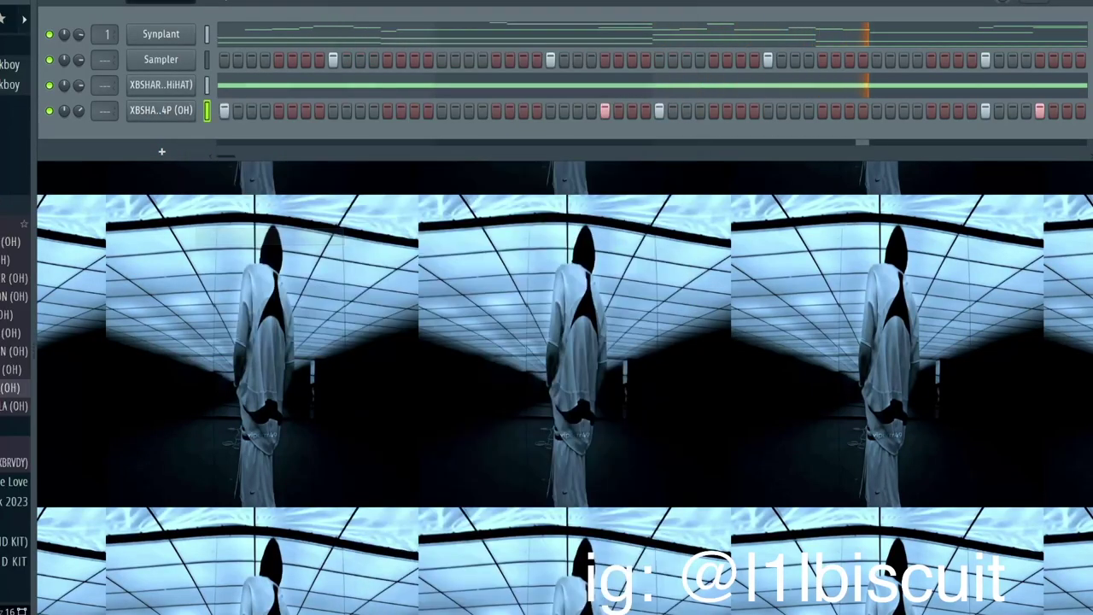
Pitch-center the GREAT TREE (808) sample in Newtone and add the corrected sample to the channel rack as a new channel
click(4, 205)
scroll(3, 205, up, 1)
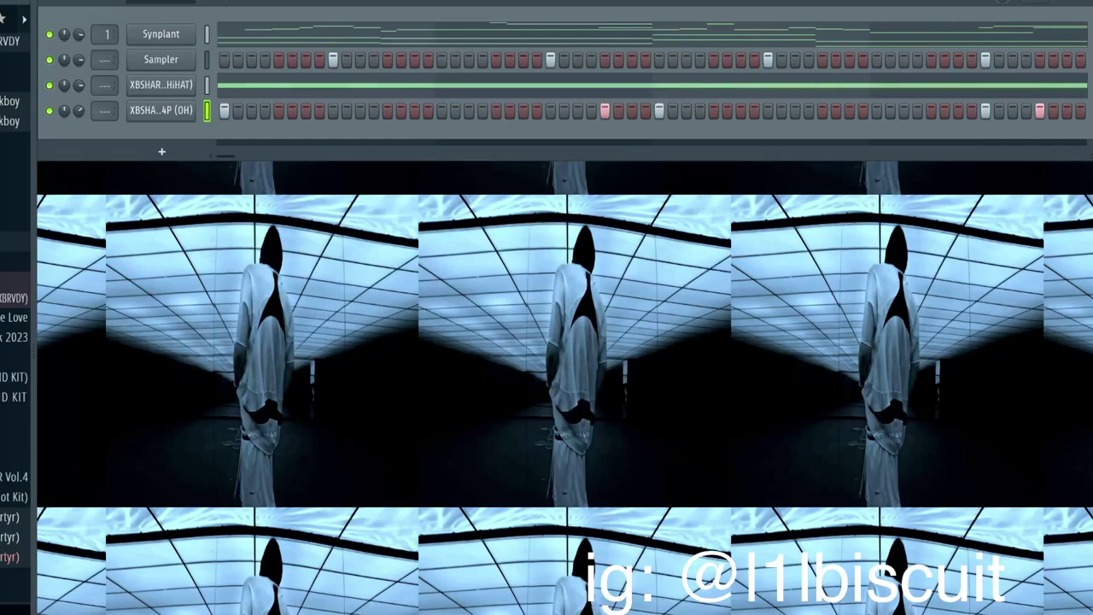
click(3, 161)
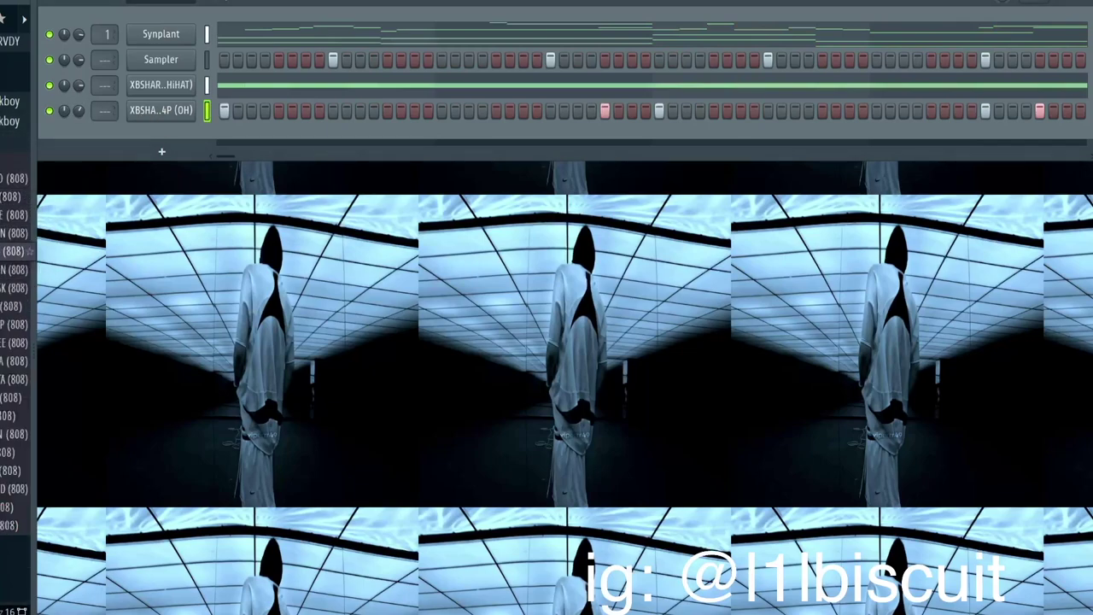
key(space)
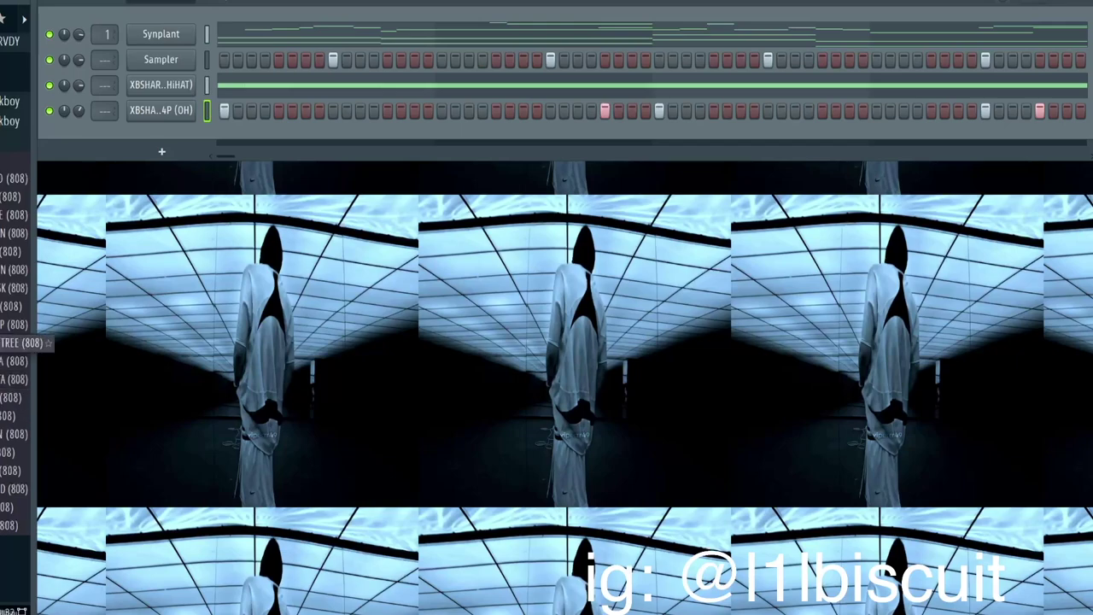
right_click(34, 343)
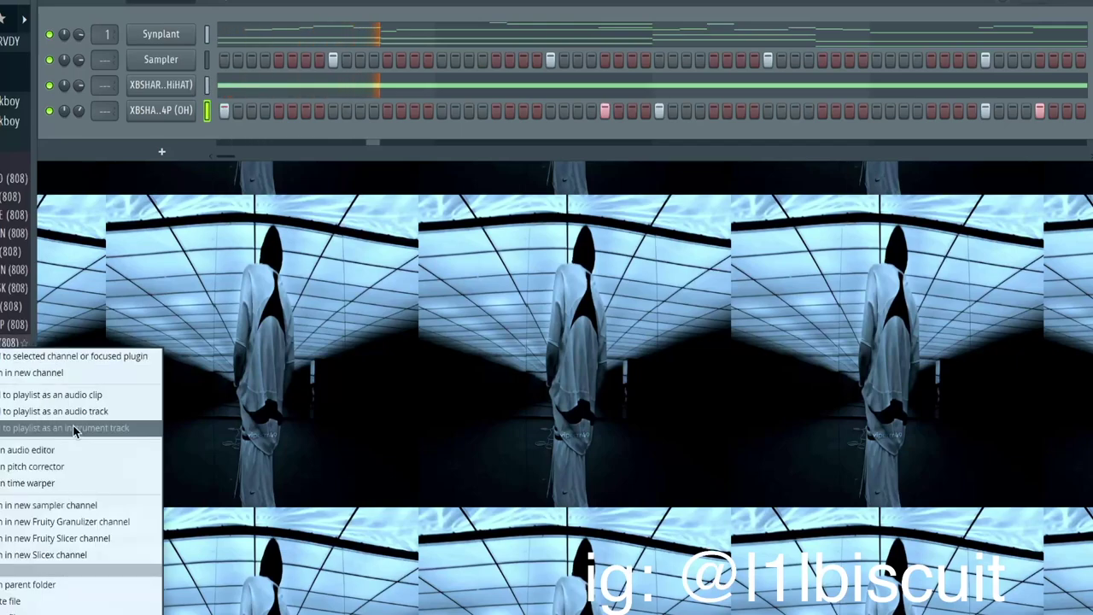
click(42, 466)
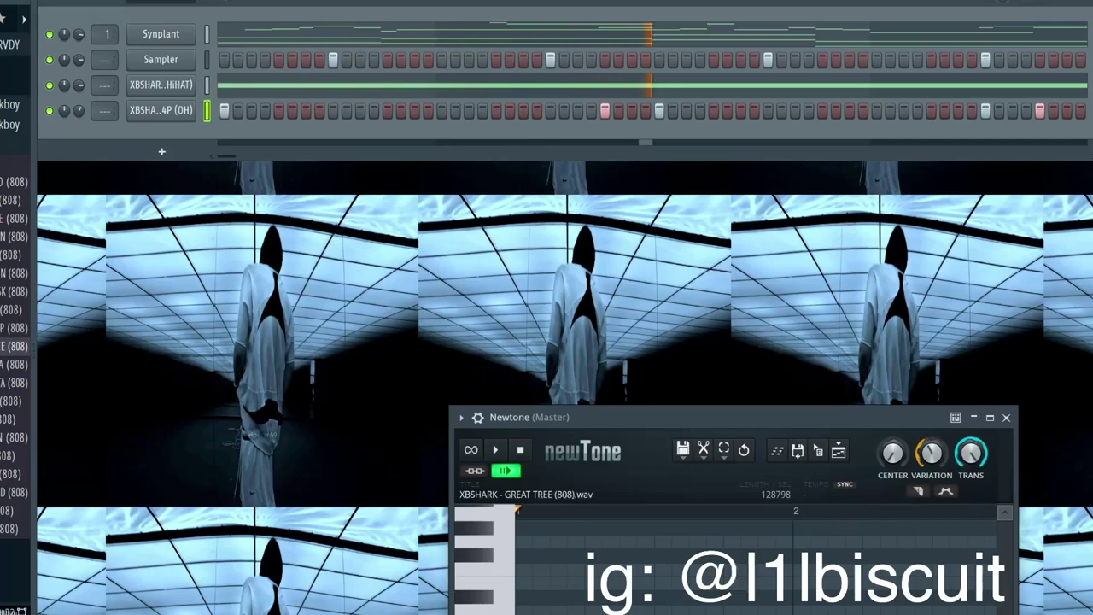
drag(816, 464, 274, 67)
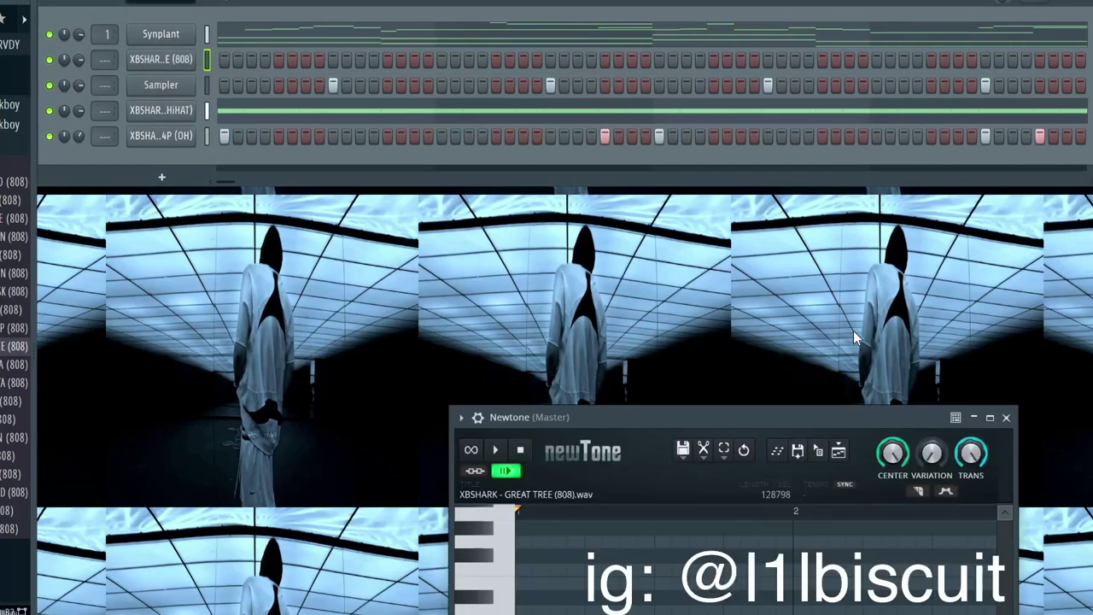
click(1007, 418)
Draw an F#4 note for the 808 at the start of bar 1, matching the length of the first chord
right_click(181, 61)
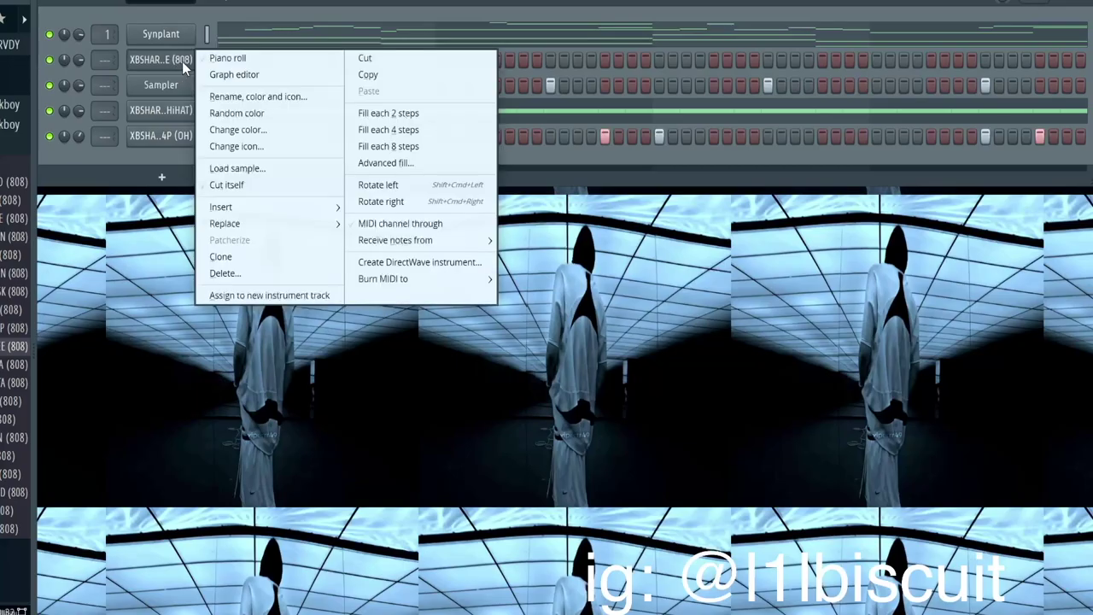
click(224, 56)
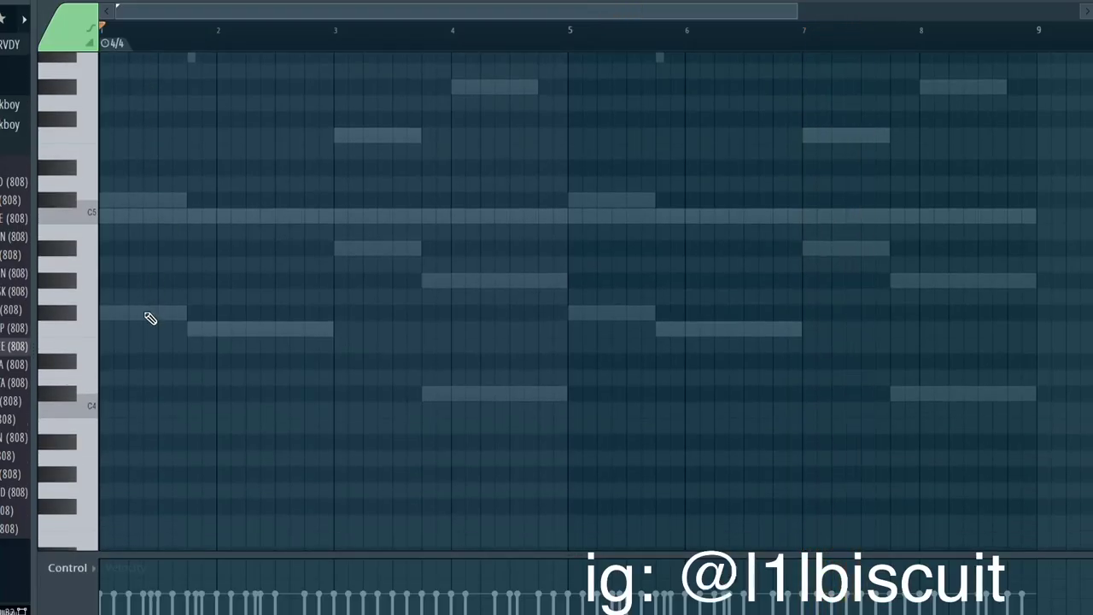
click(109, 314)
key(space)
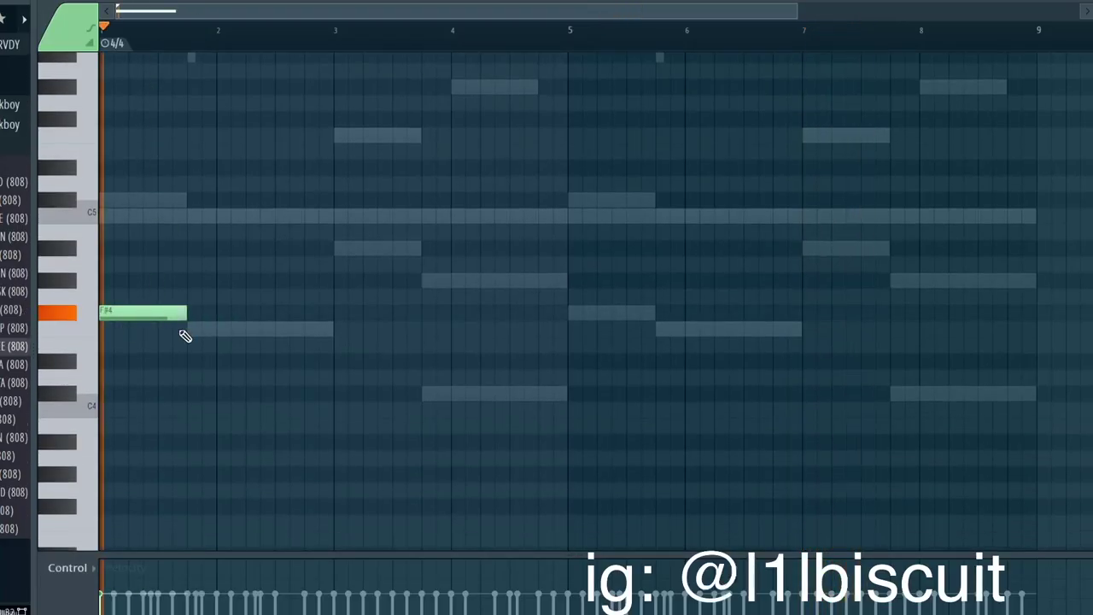
click(209, 330)
key(space)
right_click(215, 330)
key(space)
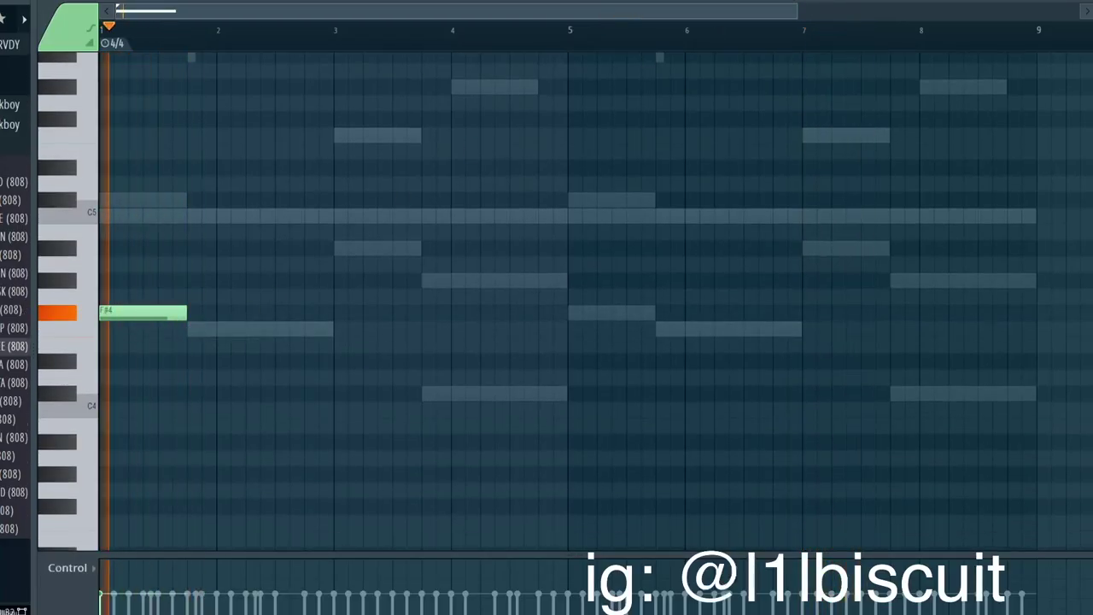
Enable the 808's volume envelope with full hold and minimum attack, decay and sustain
key(F6)
click(172, 60)
click(100, 68)
drag(92, 228, 121, 153)
drag(154, 229, 155, 291)
drag(180, 228, 179, 290)
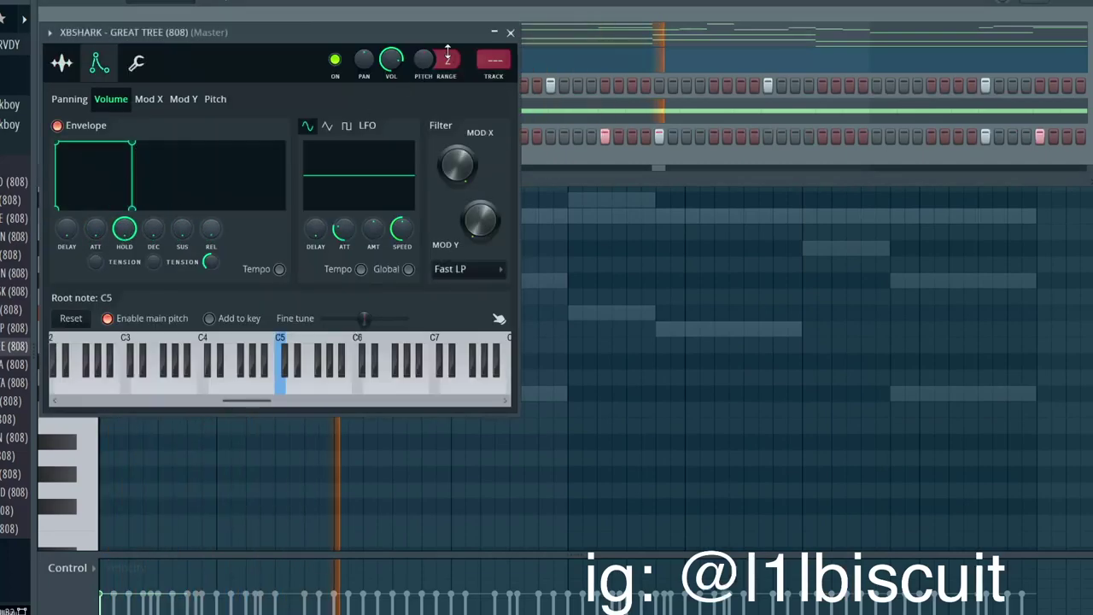
click(510, 33)
Transpose the first 808 note up an octave to F#5 and add an F5 note directly after it
key(F6)
key(ctrl+a)
key(ctrl+Up)
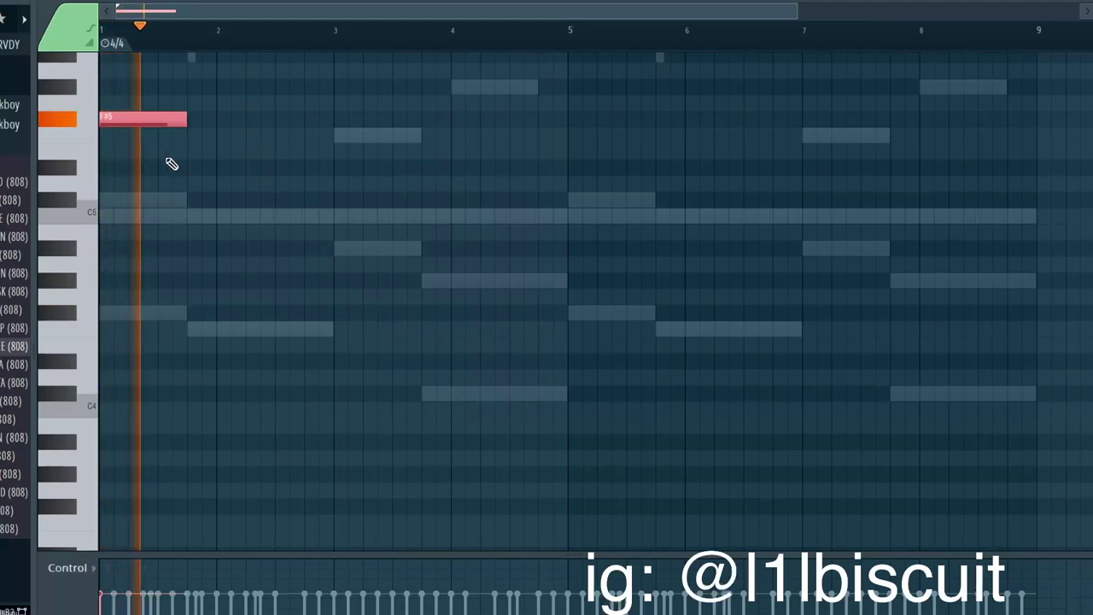
click(203, 137)
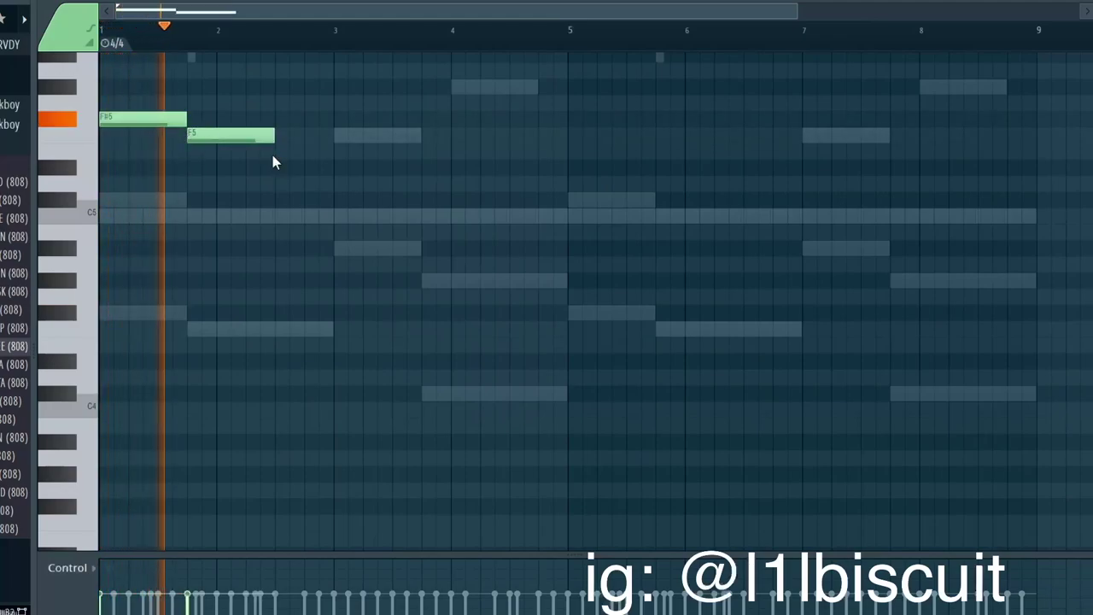
Add a second F5 note to the 808 just before bar 3 and two A#4 notes within bar 3
click(320, 135)
click(365, 247)
key(space)
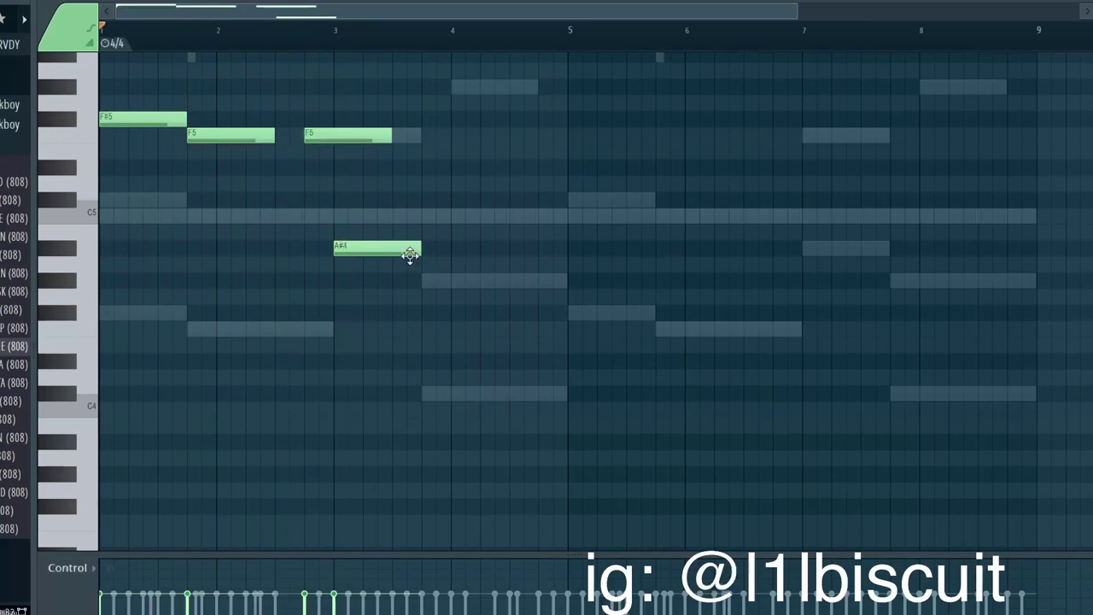
click(379, 247)
Add a G#4 note on the last chord change, raise it an octave to G#5, and add another G#5 near the end of bar 4
click(429, 283)
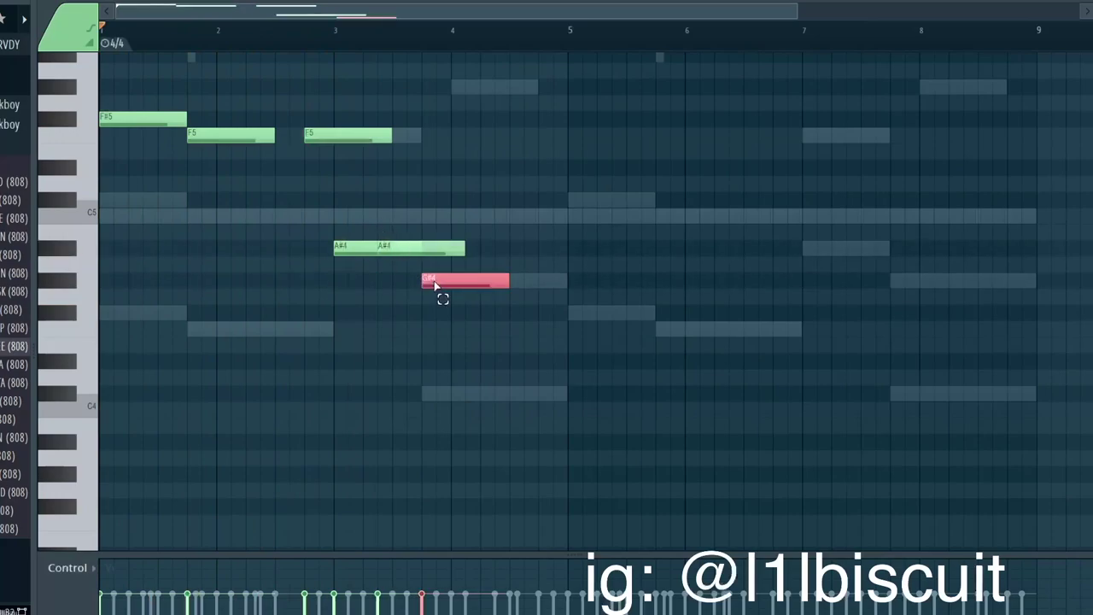
key(ctrl+Up)
click(550, 85)
key(space)
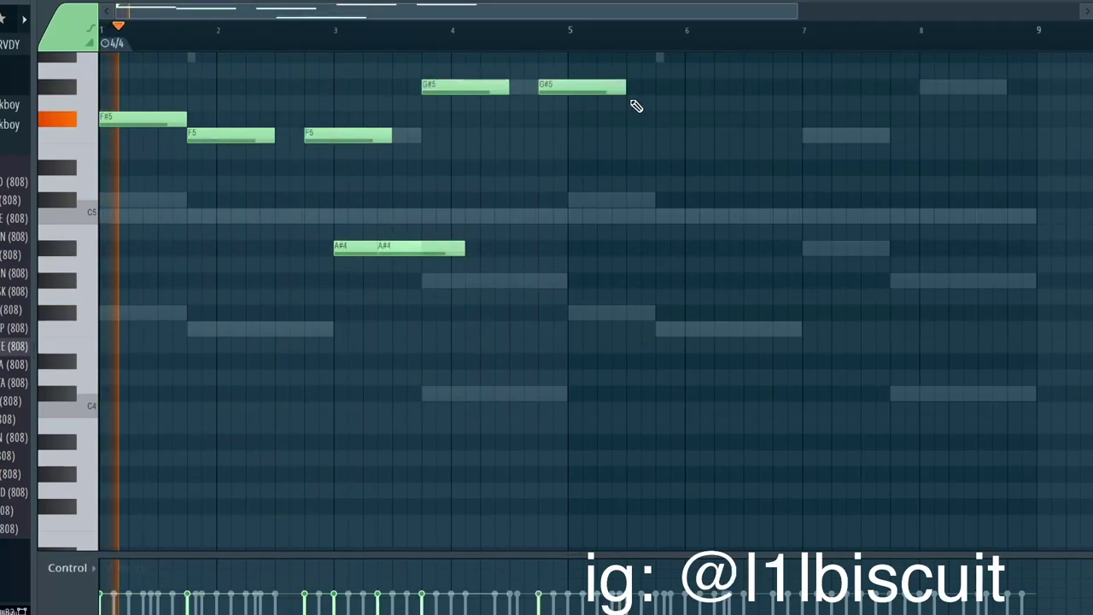
Trim the 808 notes so each ends where the following one begins, and duplicate the four-bar bassline into bars 5 to 8
drag(625, 87, 566, 87)
key(ctrl+l)
key(ctrl+b)
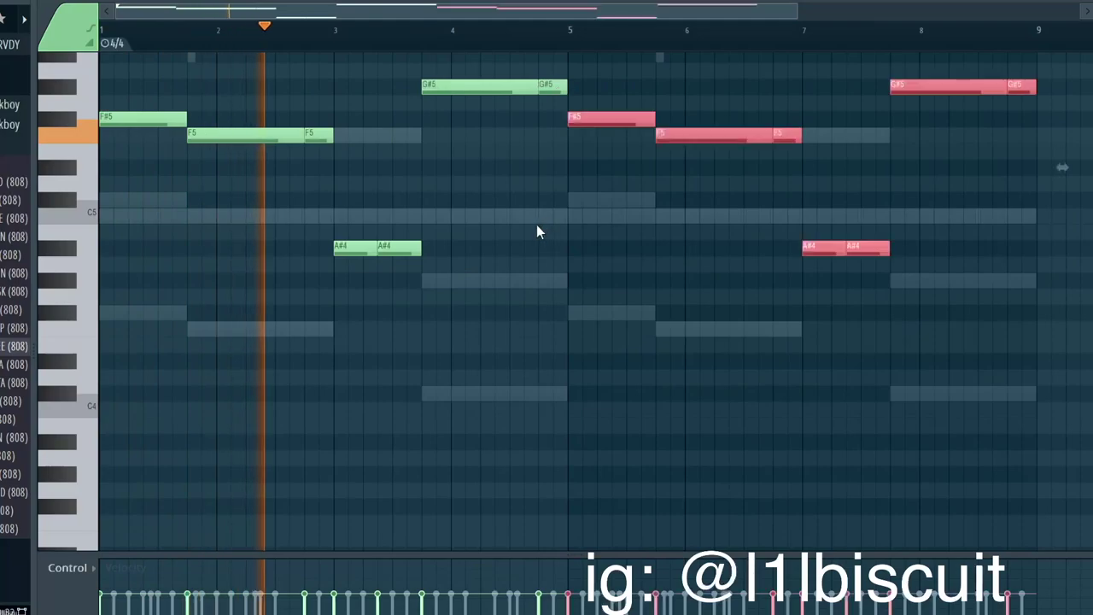
Raise the velocity of all the 808 notes to the maximum and leave the note editor
key(ctrl+d)
key(ctrl+a)
scroll(536, 225, up, 5)
key(ctrl+d)
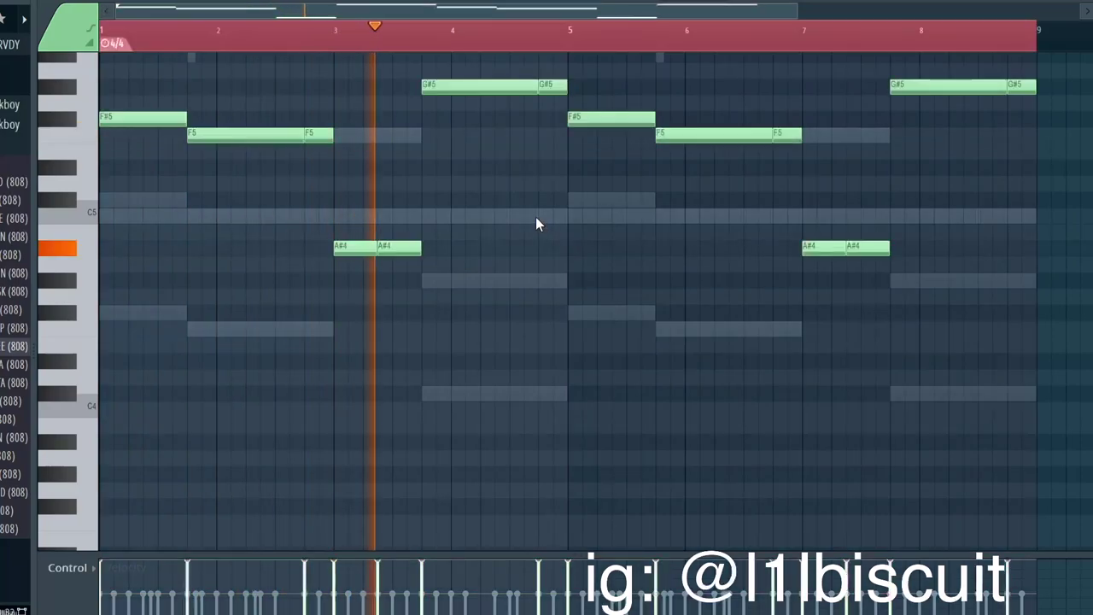
click(532, 39)
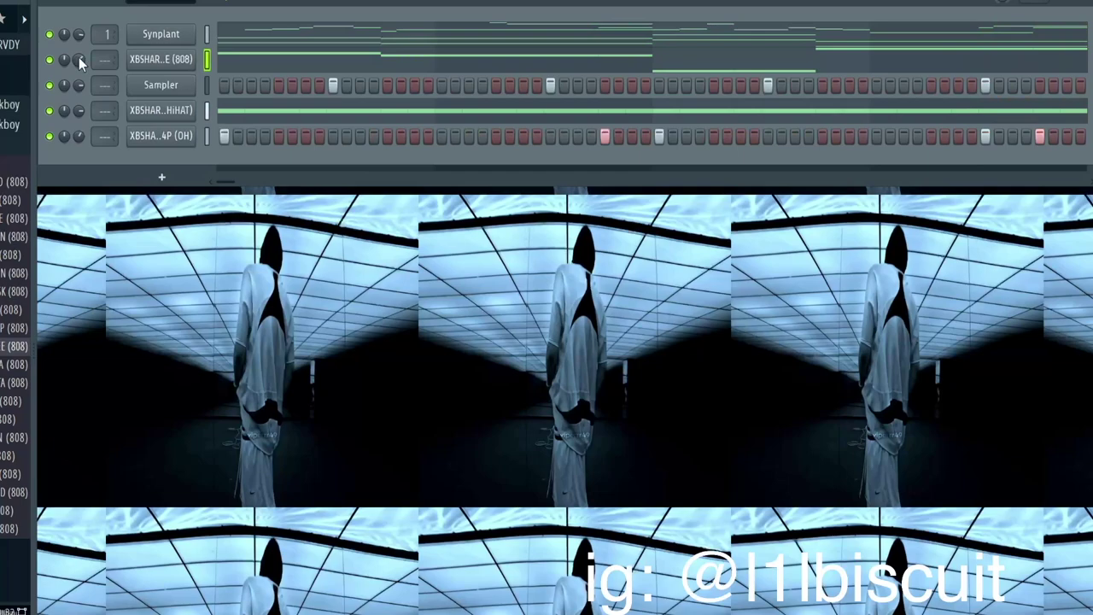
Load a snare sample from the drum kit's snare folder onto the empty Sampler channel
click(5, 144)
scroll(6, 222, down, 1)
click(5, 231)
drag(71, 253, 161, 85)
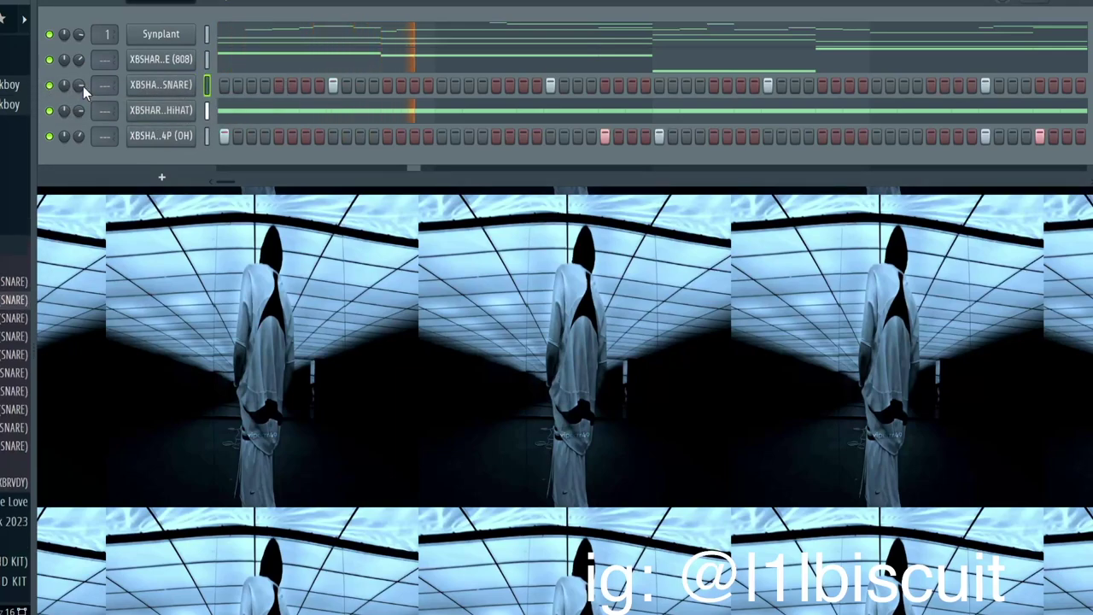
Add a snare hit on step 31 and swap the snare channel's sample for another one from the folder
click(632, 85)
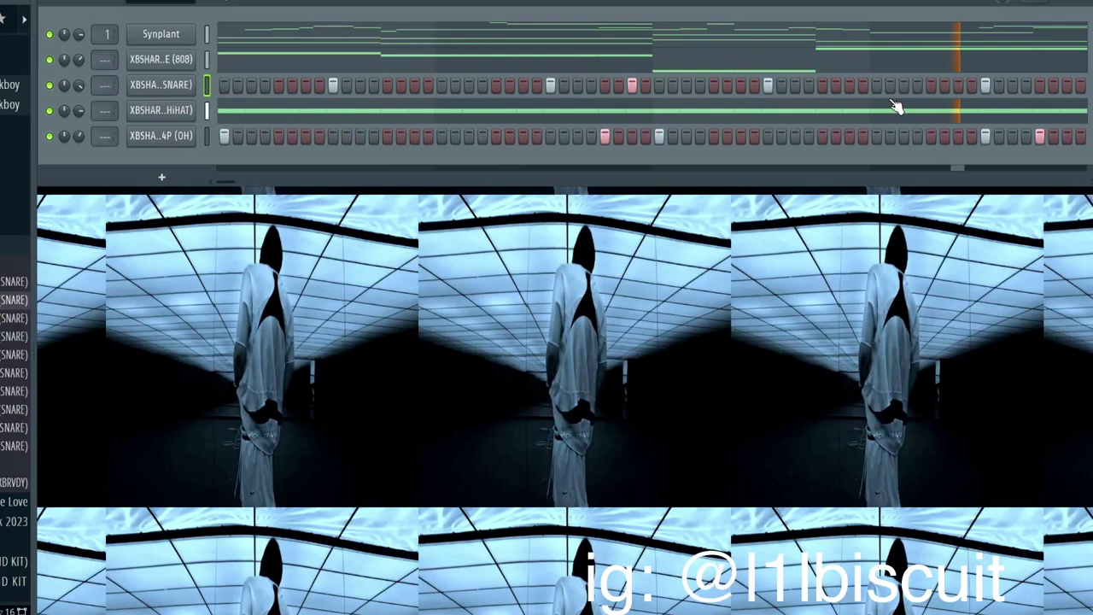
drag(17, 336, 149, 86)
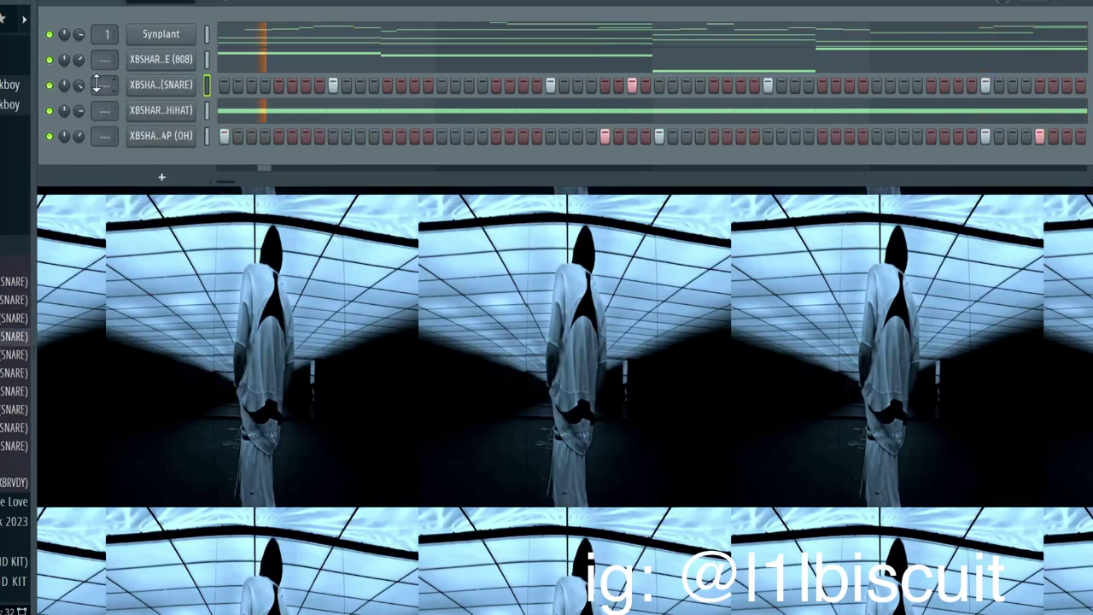
scroll(84, 83, up, 3)
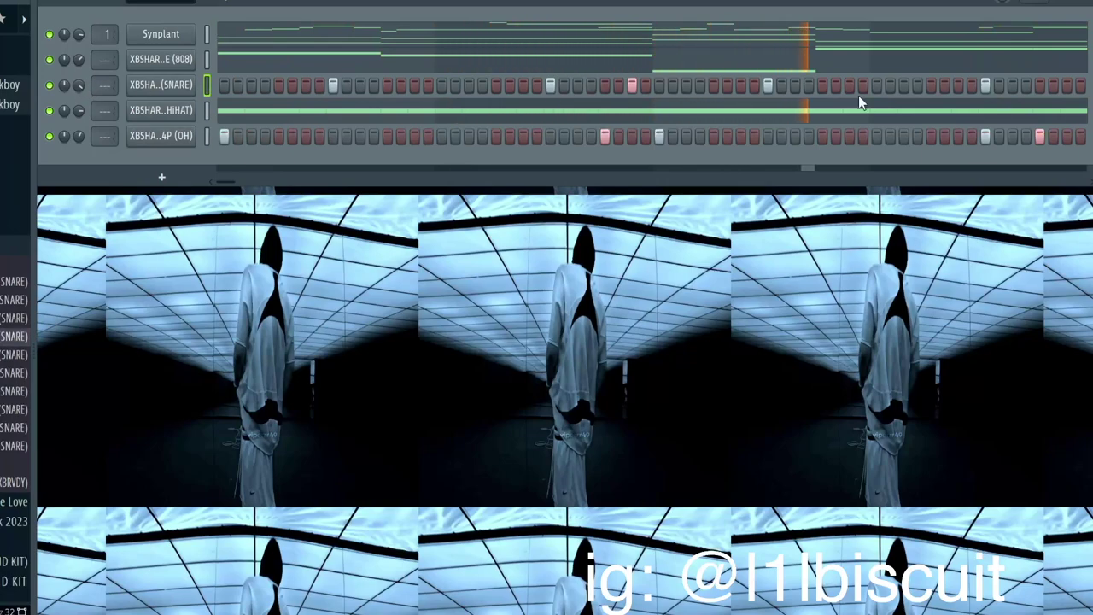
With an extra snare hit on step 51, replace bars 5 to 8 of the snare pattern with a copy of bars 1 to 4
right_click(175, 83)
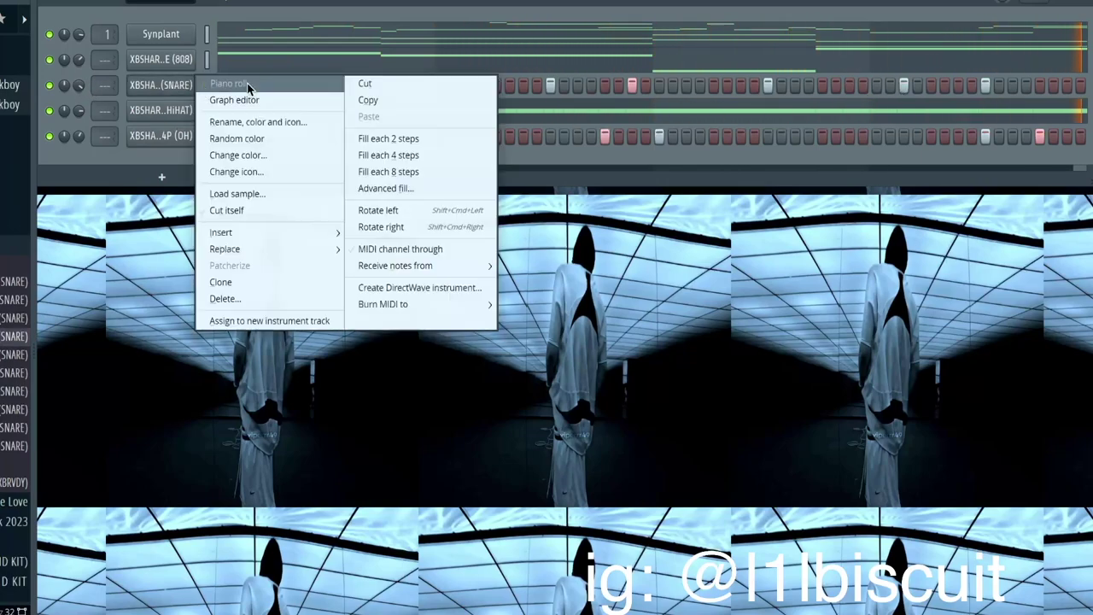
click(213, 82)
drag(591, 193, 1087, 248)
key(Delete)
drag(559, 40, 102, 40)
key(ctrl+b)
ctrl+click(695, 35)
click(1090, 4)
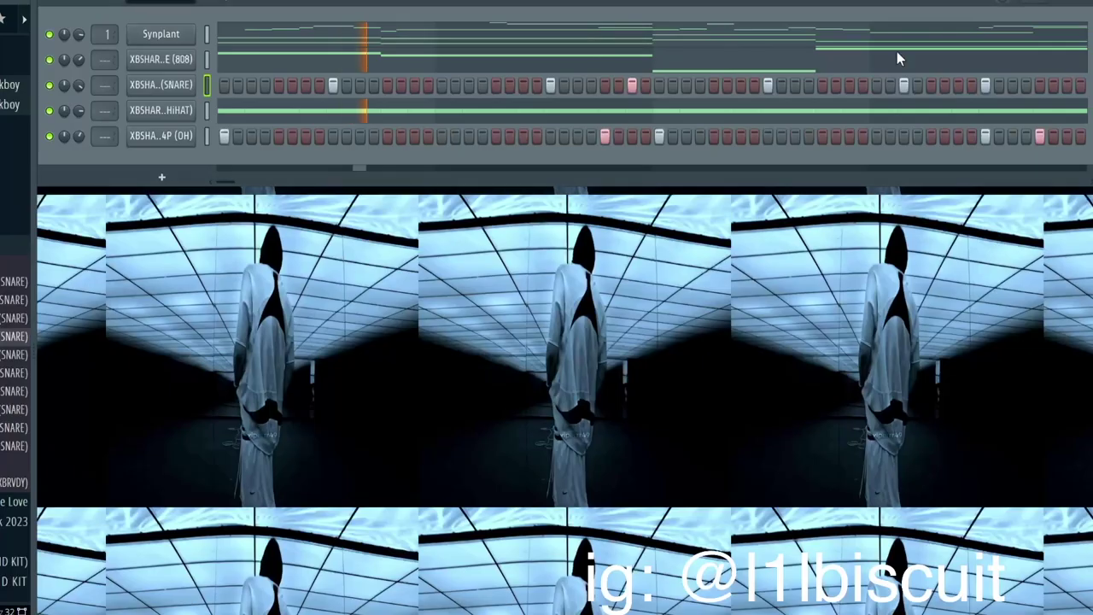
Find the kick folder in the drum kit and insert a kick sample as a new channel above the 808
click(6, 262)
click(6, 262)
click(7, 262)
click(7, 244)
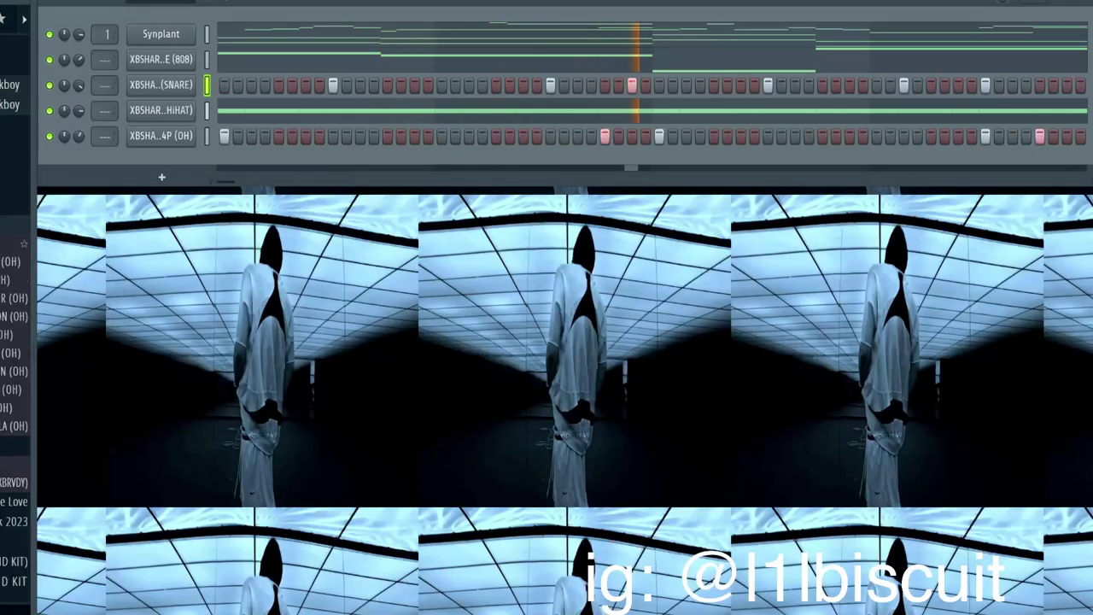
click(7, 224)
scroll(16, 341, up, 1)
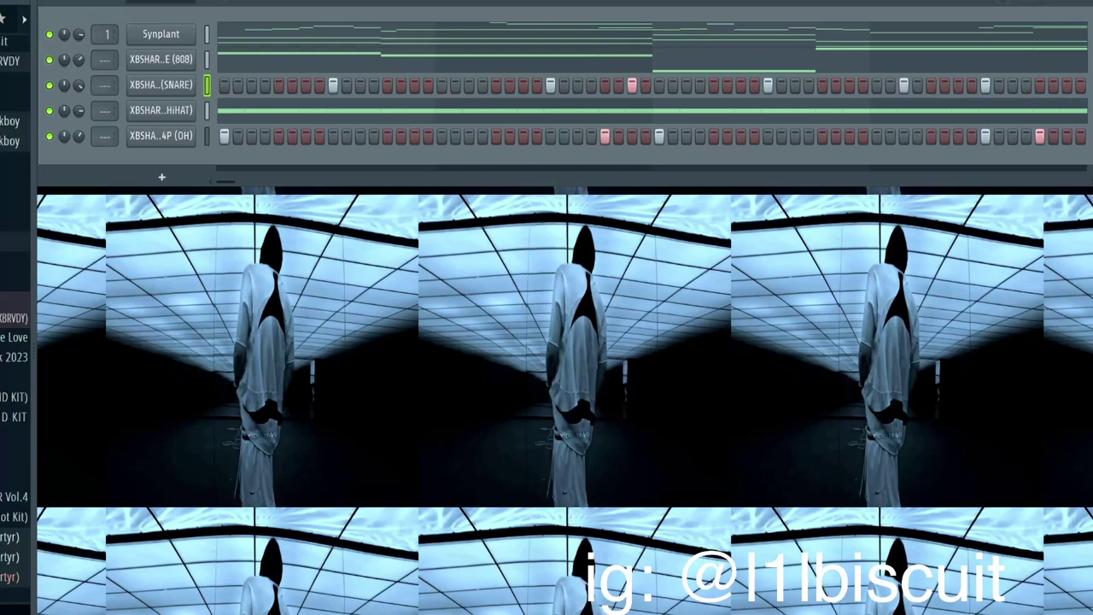
click(6, 242)
drag(17, 277, 205, 90)
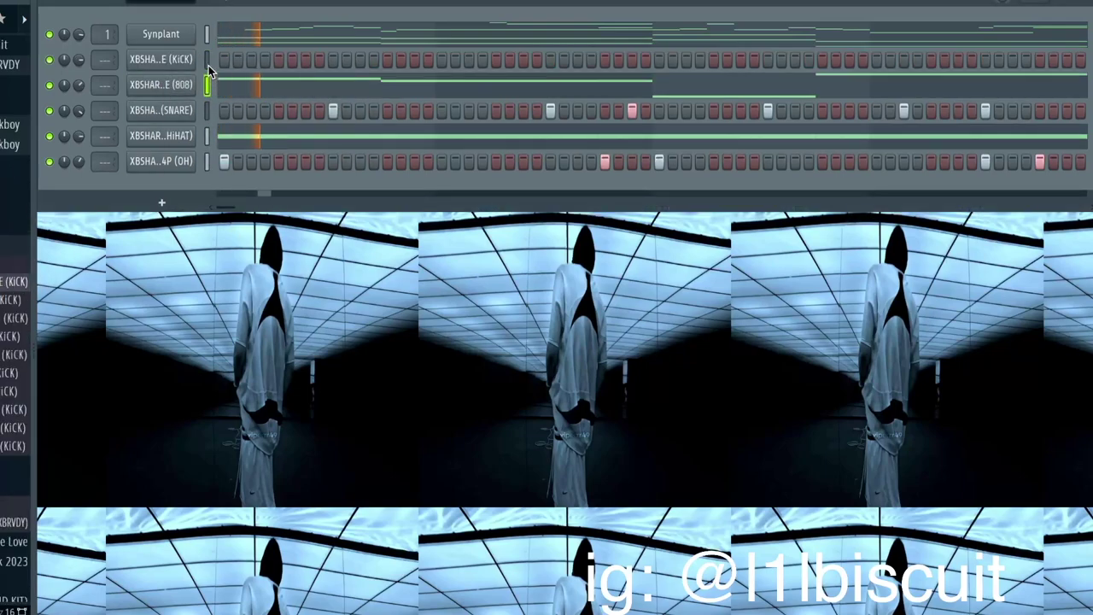
Paste the 808 pattern into the kick channel, with every note moved to C5 and cut to a short uniform length
key(ctrl+v)
click(259, 64)
key(space)
key(alt+k)
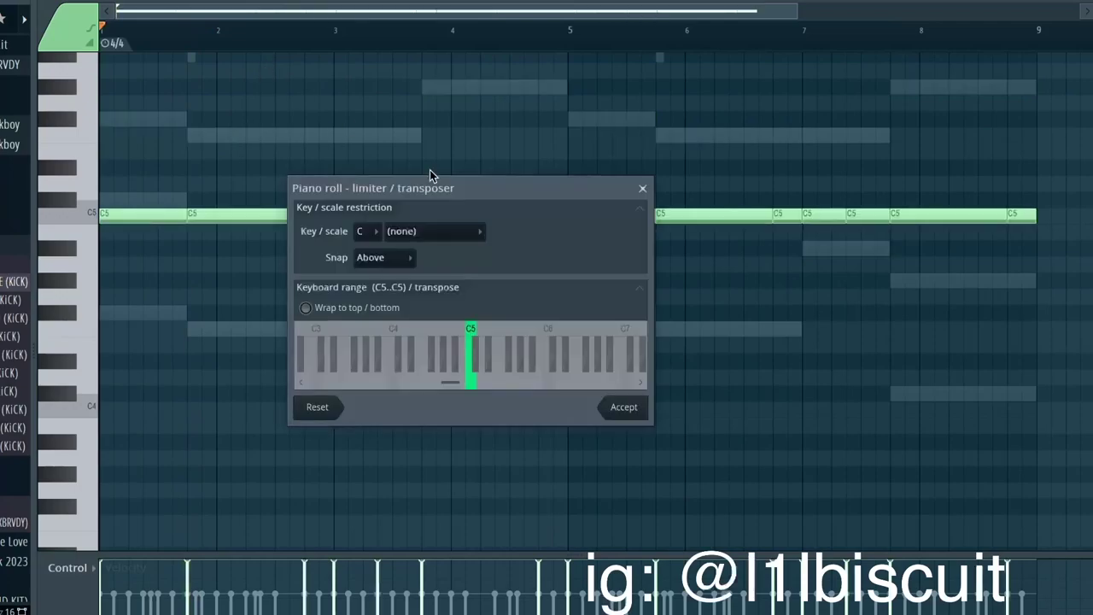
click(630, 412)
key(shift+d)
Try three other kick samples from the folder on the kick channel while playing the loop
key(space)
key(space)
drag(18, 300, 199, 59)
key(space)
key(space)
drag(17, 318, 199, 59)
key(space)
key(space)
drag(18, 355, 199, 59)
key(space)
key(space)
Audition the remaining kick samples against the beat and use XBSHARK - TXUGH (KiCK) for the kick channel
middle_click(15, 372)
key(space)
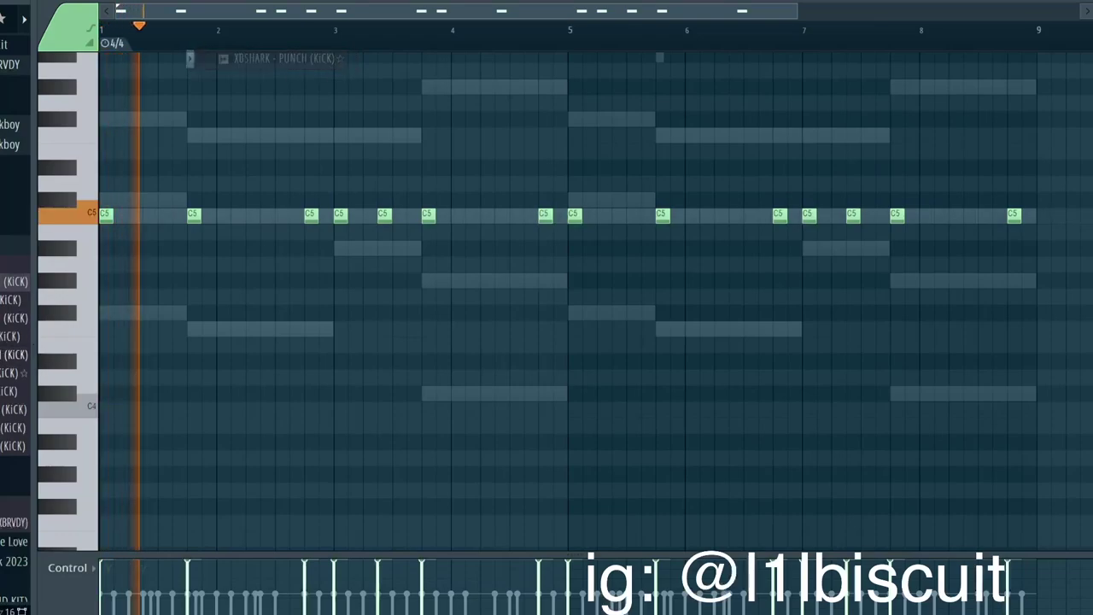
key(space)
key(Down)
key(space)
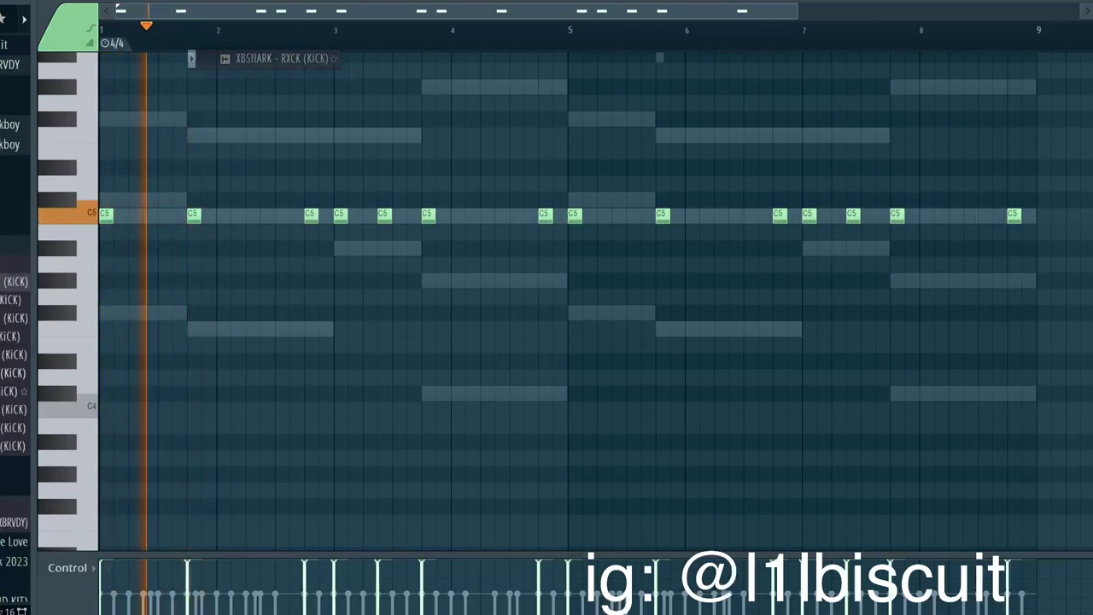
key(space)
key(Down)
key(Down)
key(space)
key(space)
key(Down)
key(space)
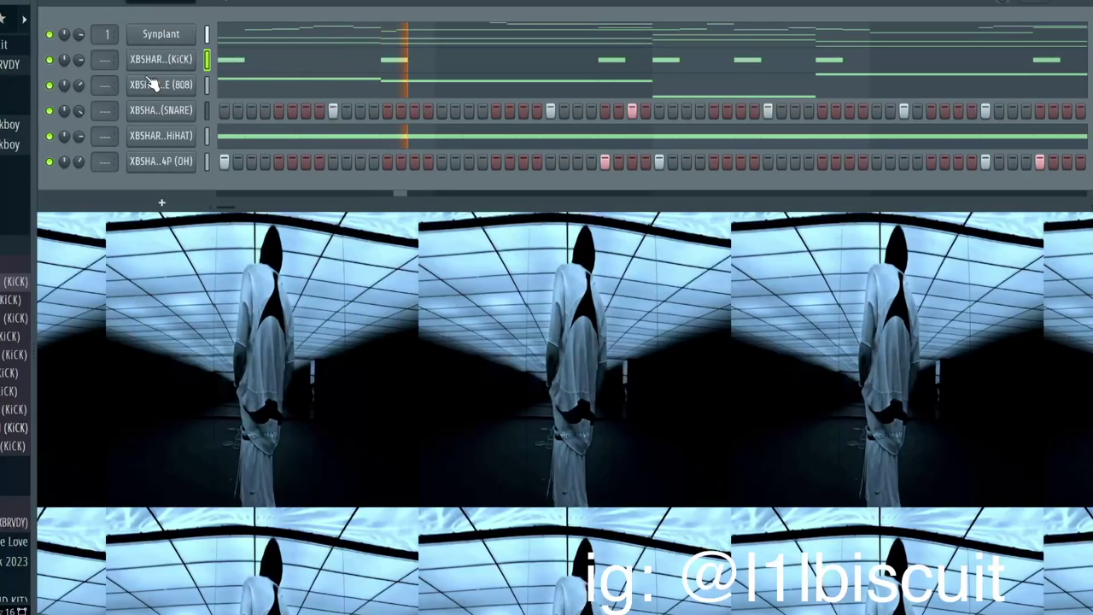
click(155, 63)
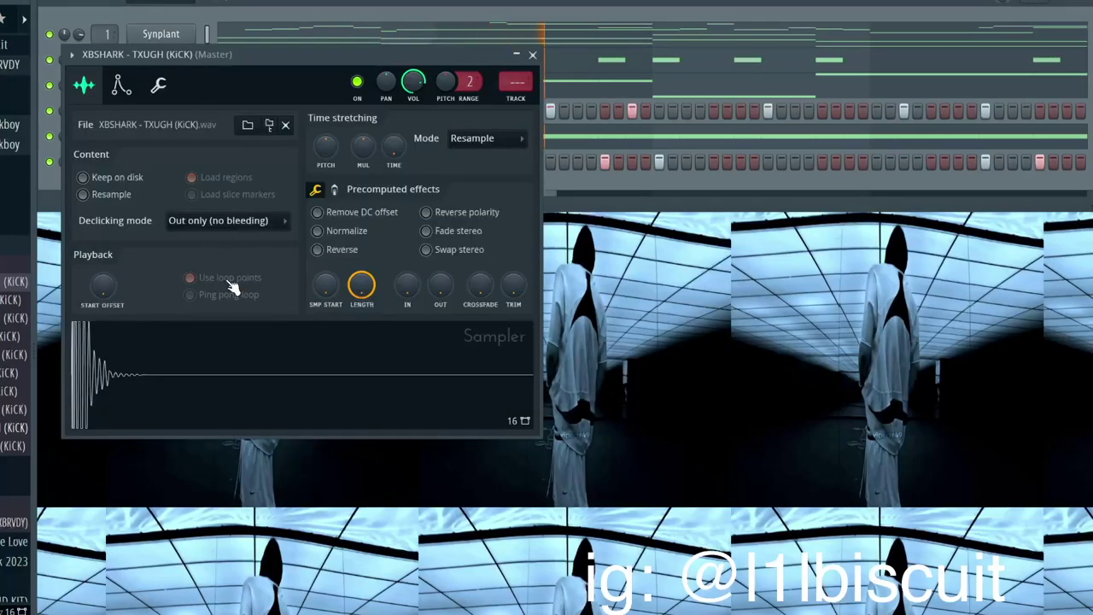
click(532, 53)
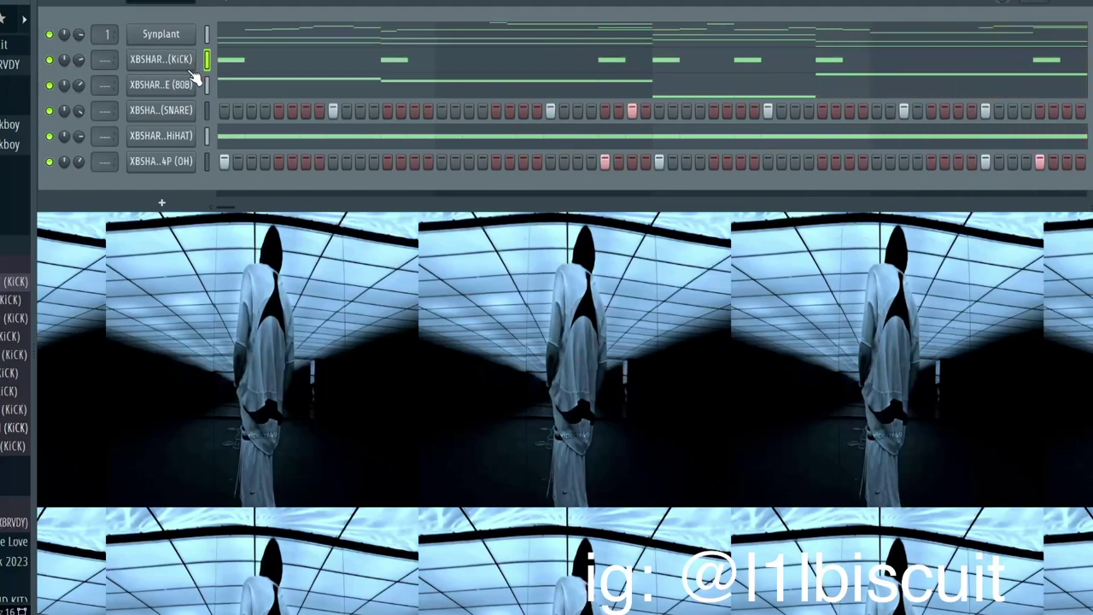
Insert a sample from the drum kit's FX folder as a new channel below the open hat, with a hit on step 5
click(7, 245)
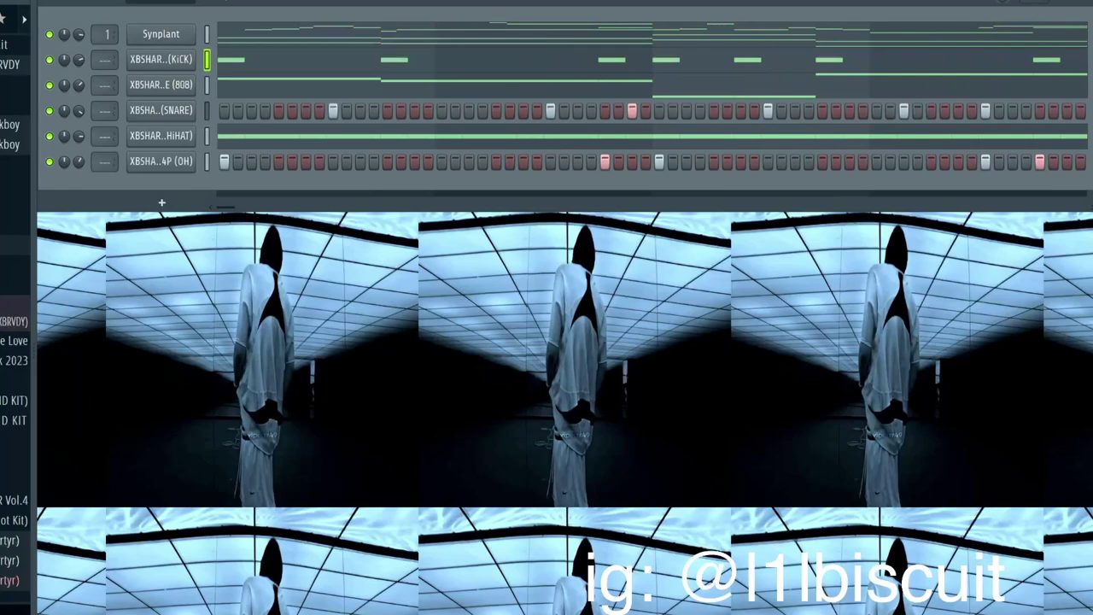
click(7, 205)
click(7, 296)
key(Down)
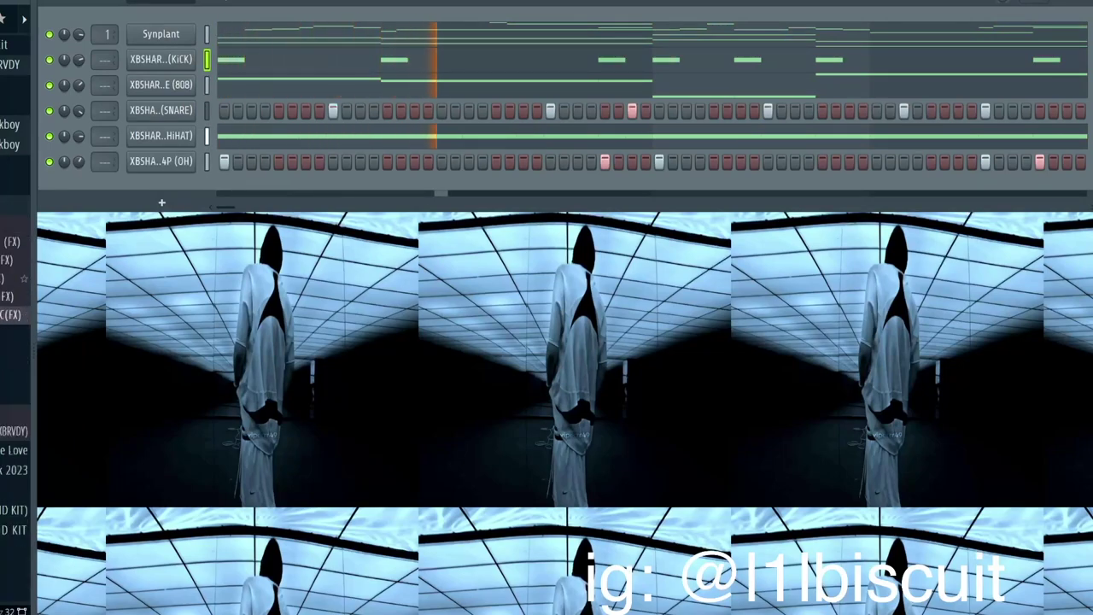
click(7, 261)
click(7, 278)
drag(15, 278, 273, 188)
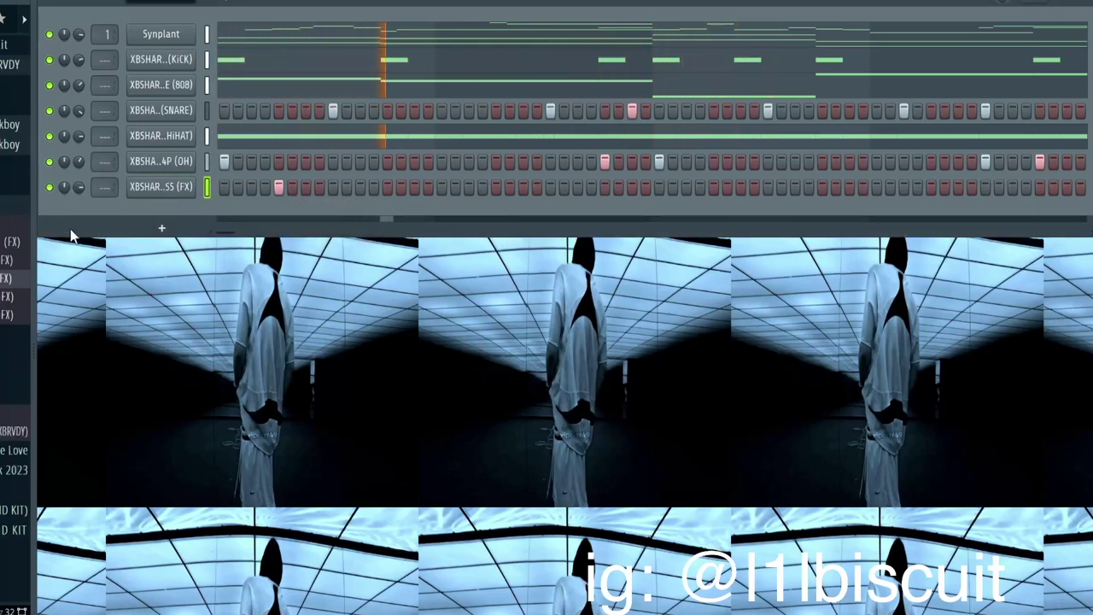
Swap the FX channel's sample for another FX sound and place its hits on steps 3, 13, 14 and 15 instead of step 5
drag(10, 261, 190, 186)
key(space)
key(space)
right_click(278, 188)
click(257, 186)
key(space)
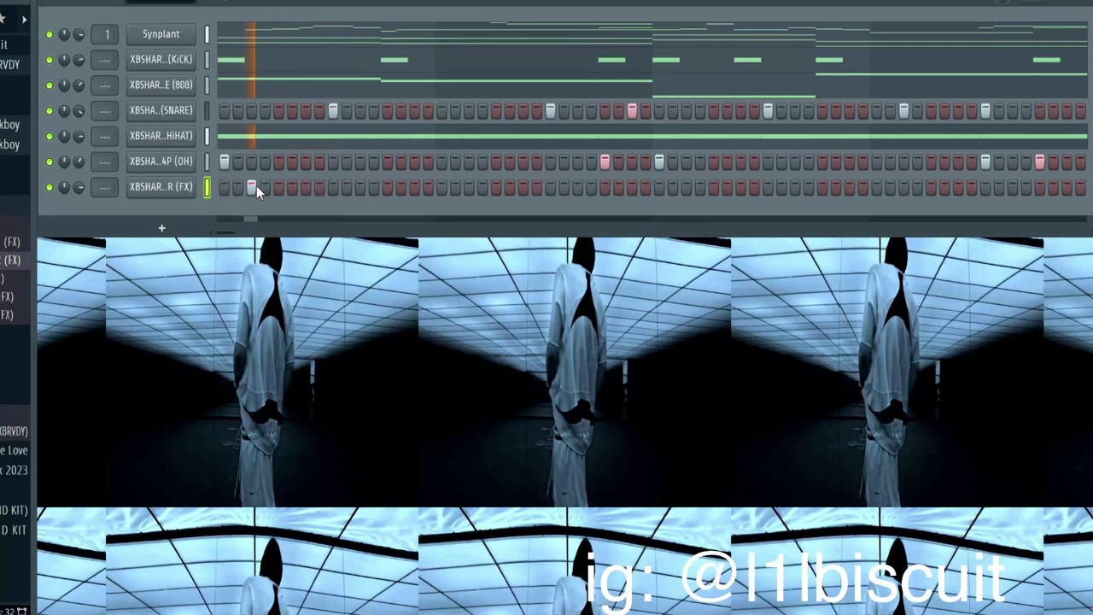
key(space)
key(space)
mouse_move(390, 189)
mouse_down()
mouse_move(425, 189)
mouse_move(391, 191)
mouse_move(416, 187)
mouse_up()
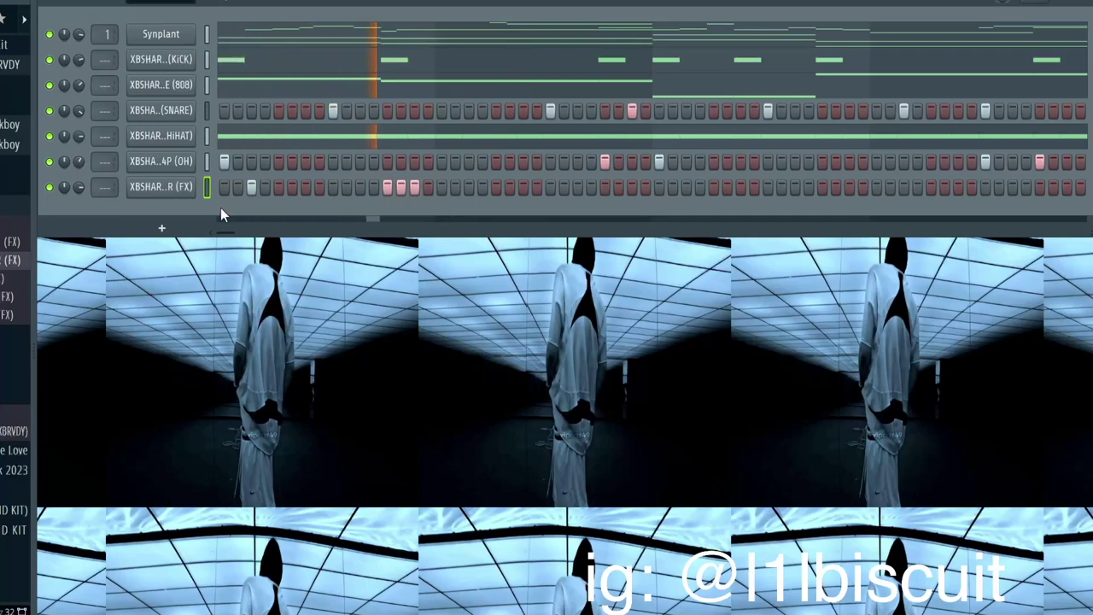
Duplicate the FX hits from bars 1 to 4 into bars 5 to 8
right_click(181, 185)
click(226, 182)
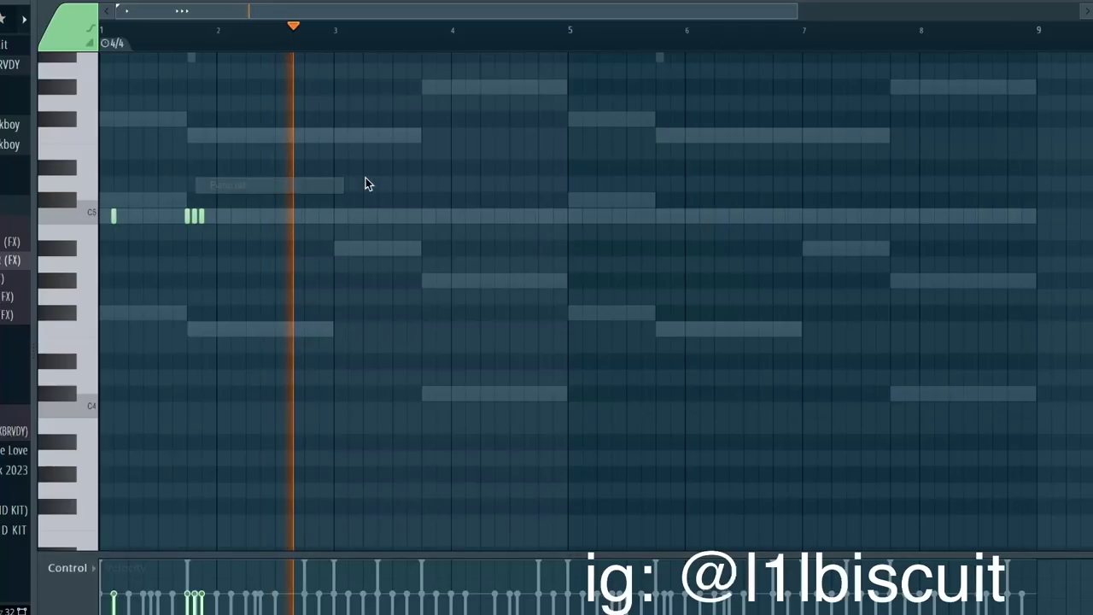
ctrl+click(575, 36)
key(ctrl+b)
key(ctrl+d)
key(space)
key(space)
scroll(470, 132, up, 3)
key(ctrl+q)
ctrl+right_click(576, 135)
scroll(576, 134, down, 2)
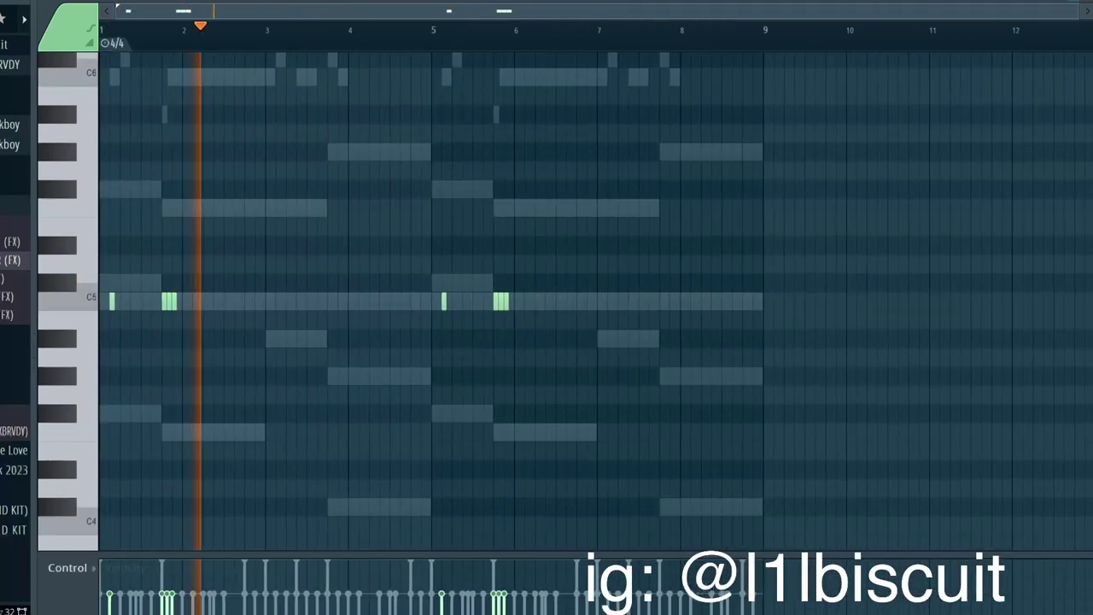
key(Escape)
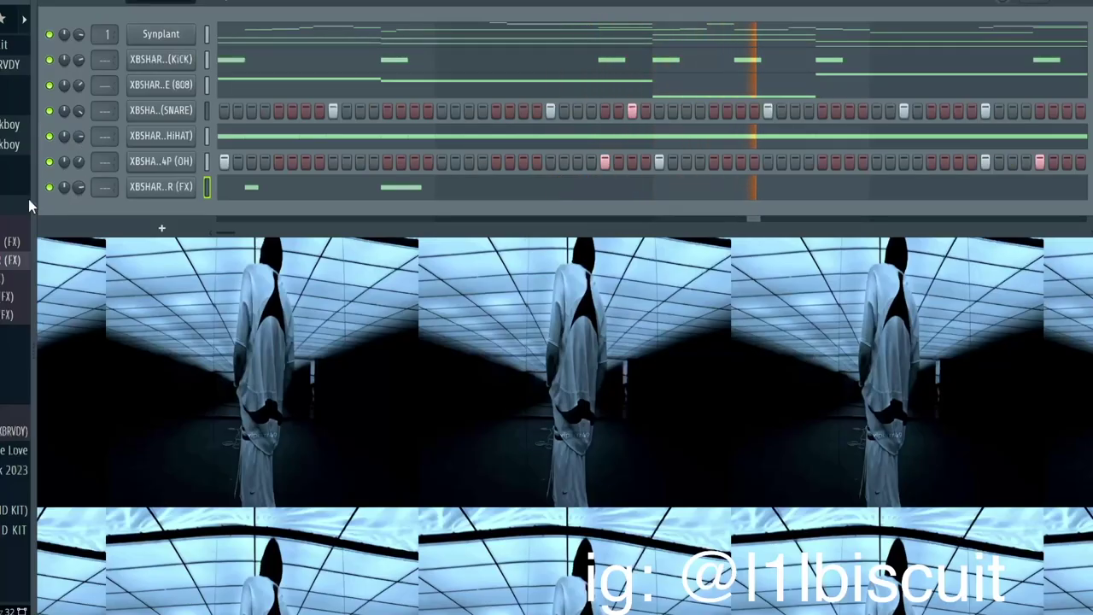
Lower the FX channel's volume and solo the Synplant channel
scroll(15, 137, down, 5)
scroll(15, 137, up, 7)
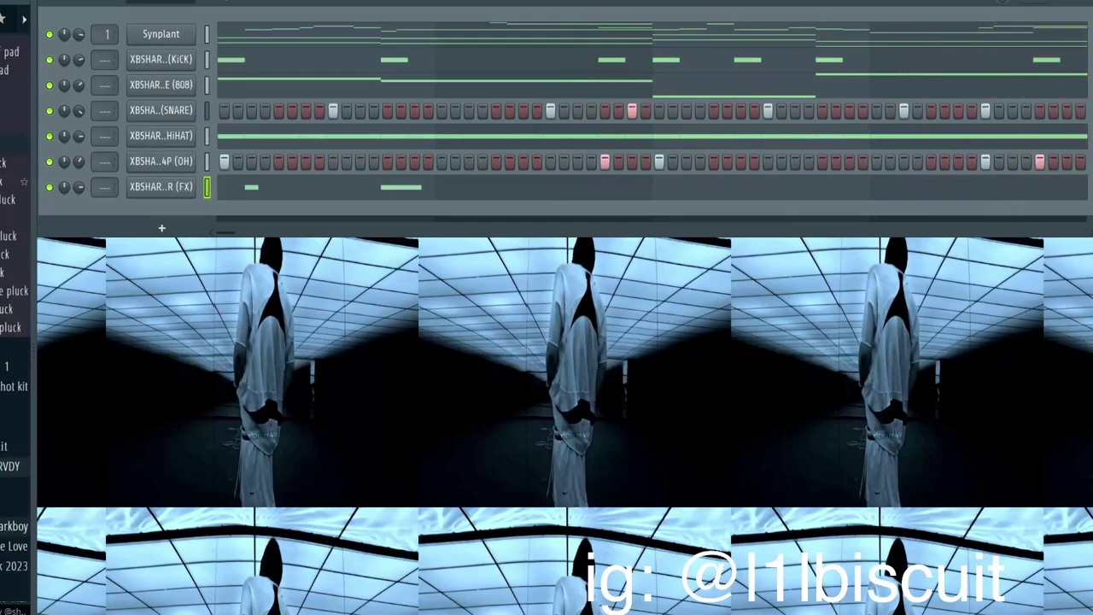
scroll(15, 181, up, 1)
drag(83, 191, 82, 202)
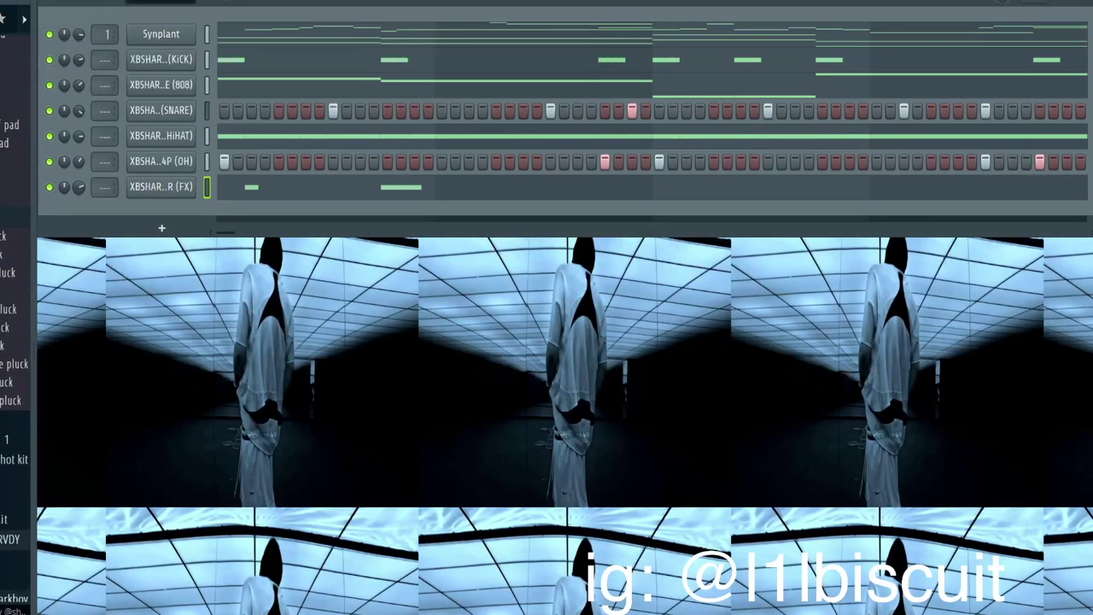
scroll(15, 199, down, 3)
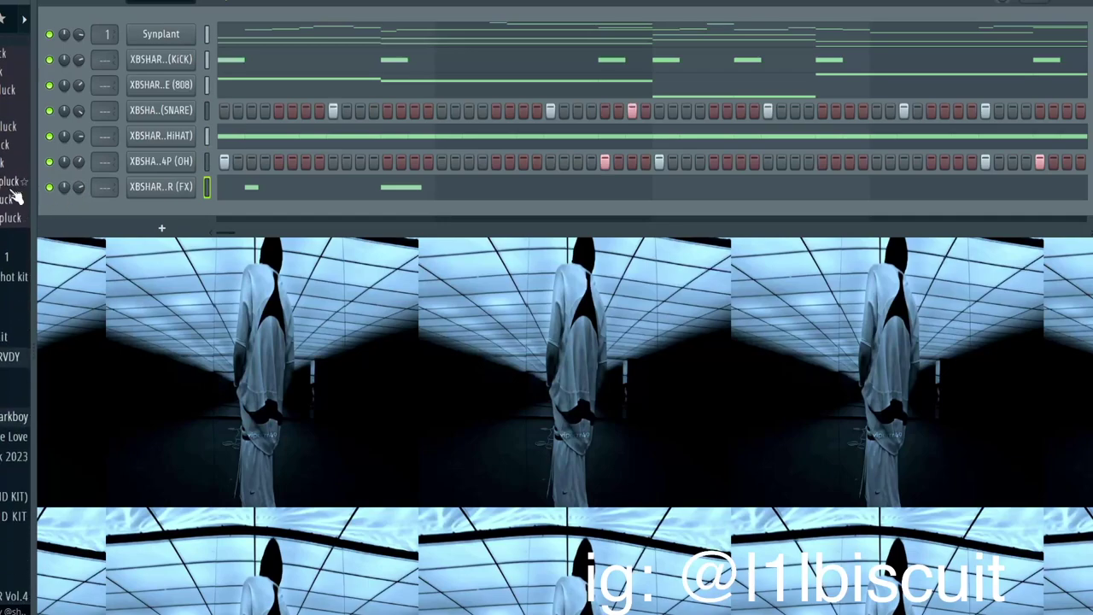
right_click(50, 36)
click(82, 46)
scroll(16, 256, down, 10)
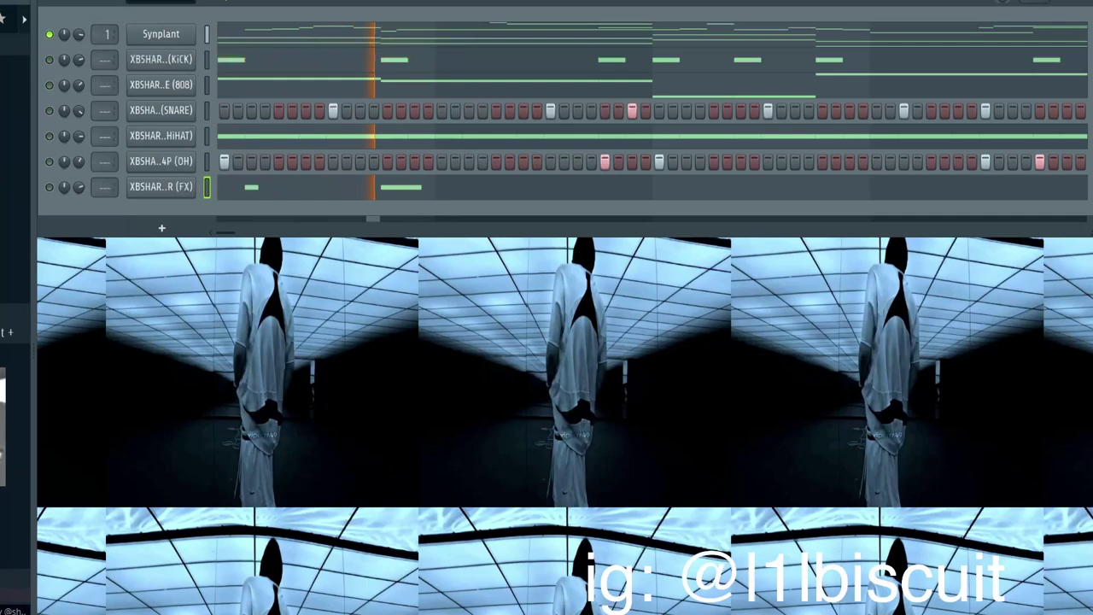
Clone the Synplant channel as a second instrument and close its plugin window
scroll(15, 256, up, 1)
scroll(16, 256, up, 7)
scroll(15, 256, up, 5)
click(11, 464)
right_click(173, 38)
click(248, 219)
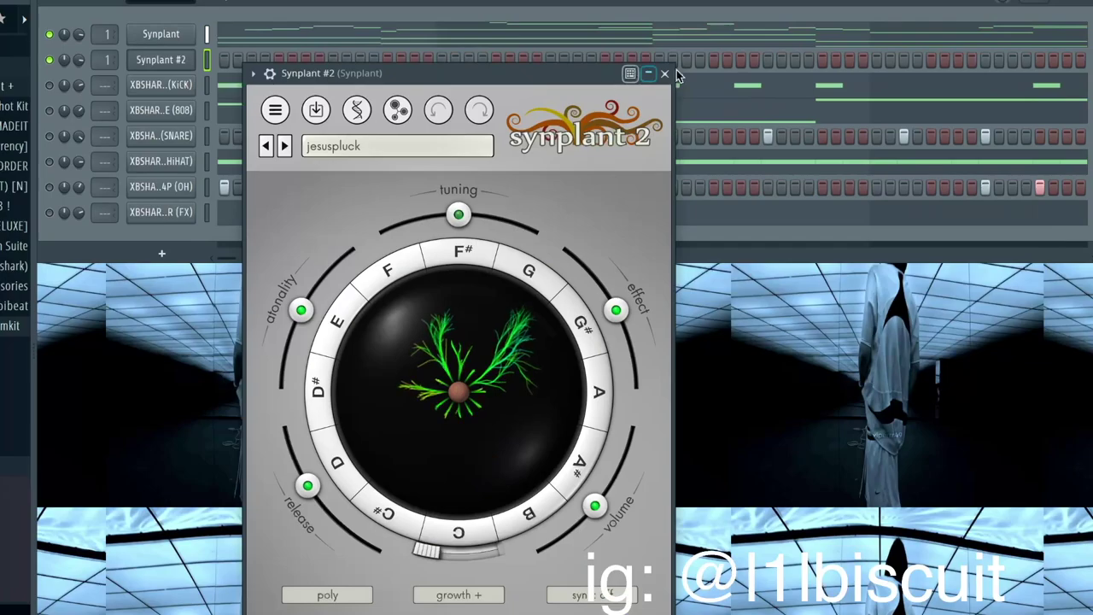
click(666, 73)
Route the Synplant #2 channel to mixer insert 2
key(F9)
click(191, 151)
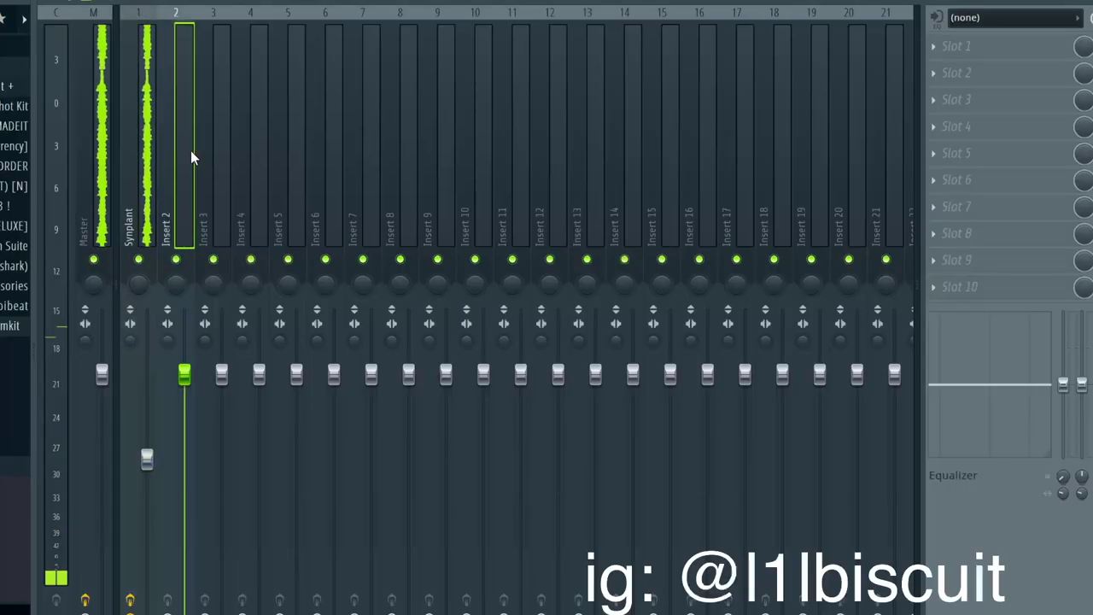
key(ctrl+l)
click(692, 1)
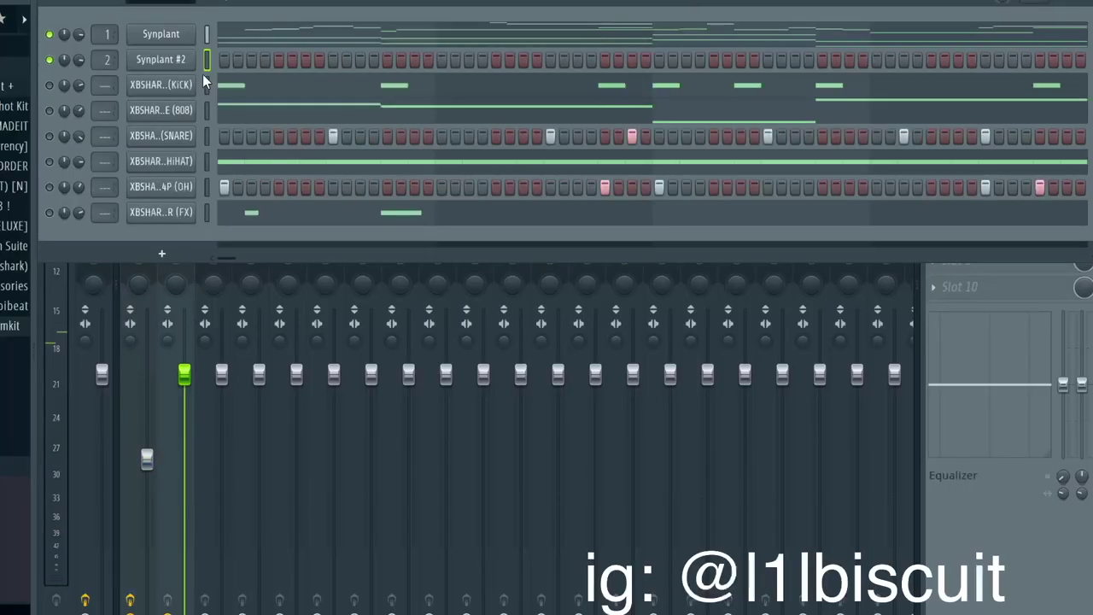
Route the kick, 808, snare, hi-hat, open hat and FX channels to mixer inserts 10 to 15
key(space)
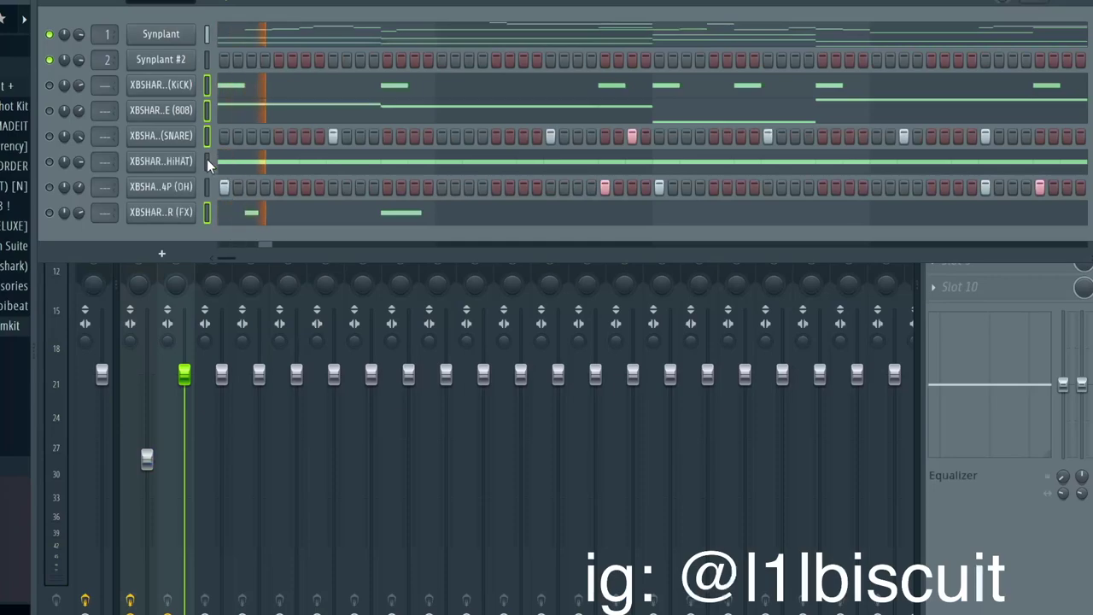
click(578, 318)
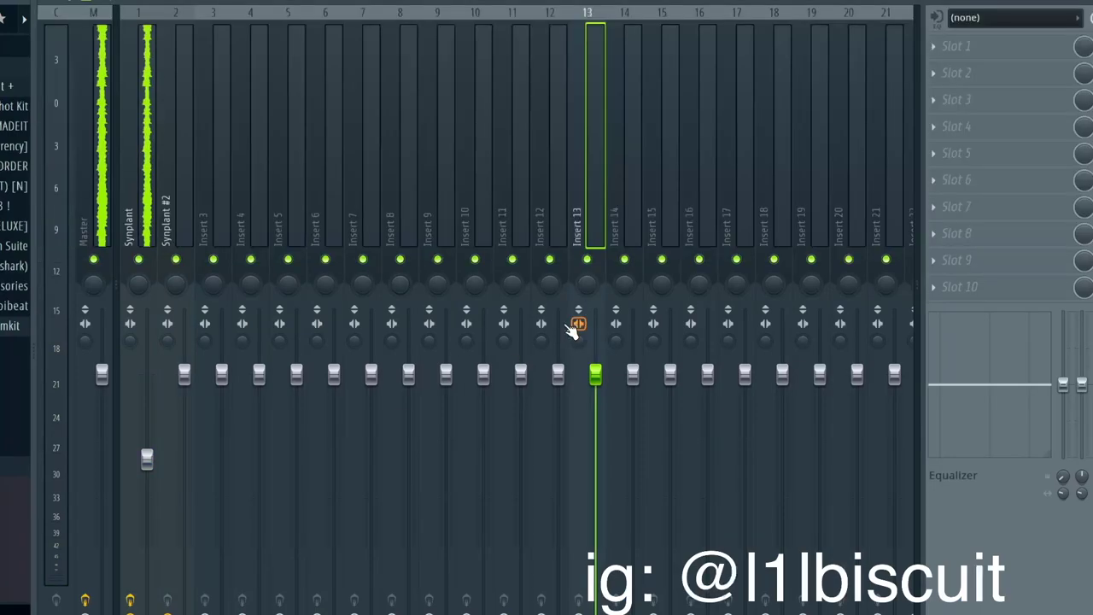
click(489, 212)
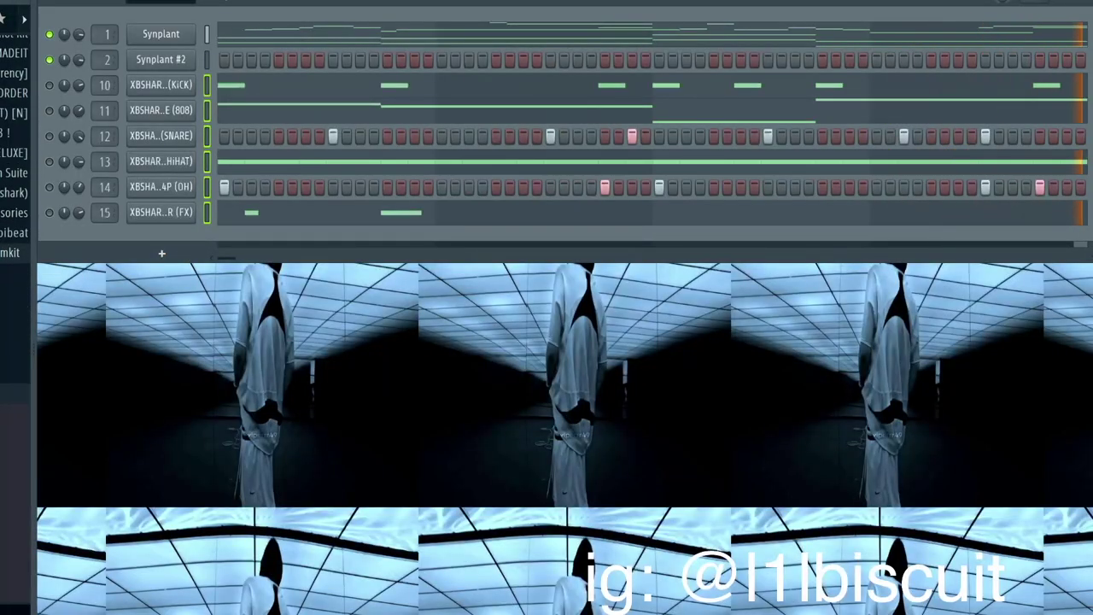
click(16, 394)
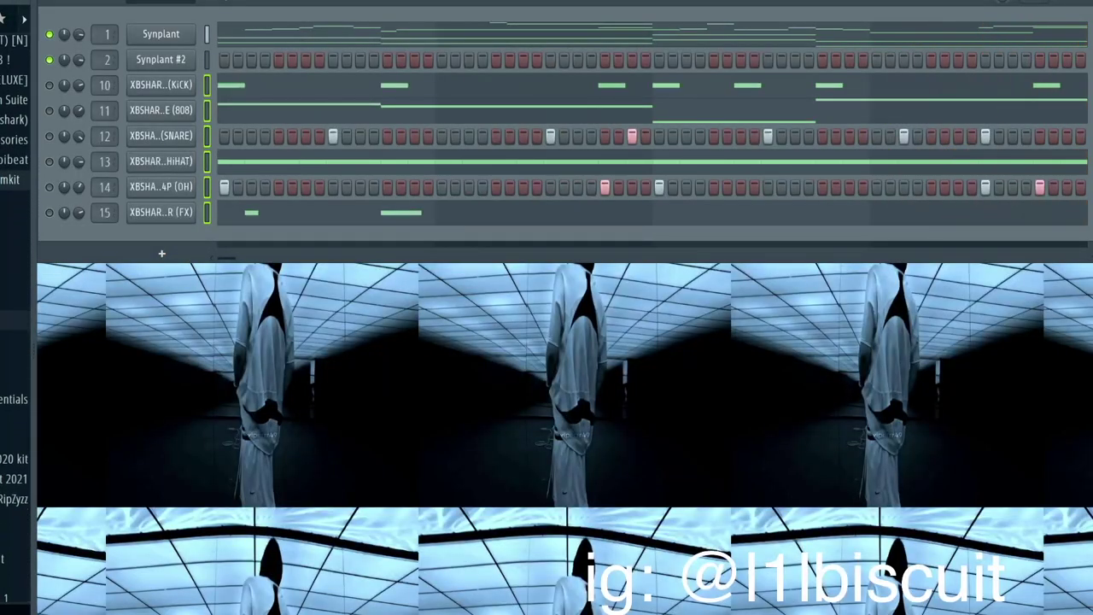
click(15, 179)
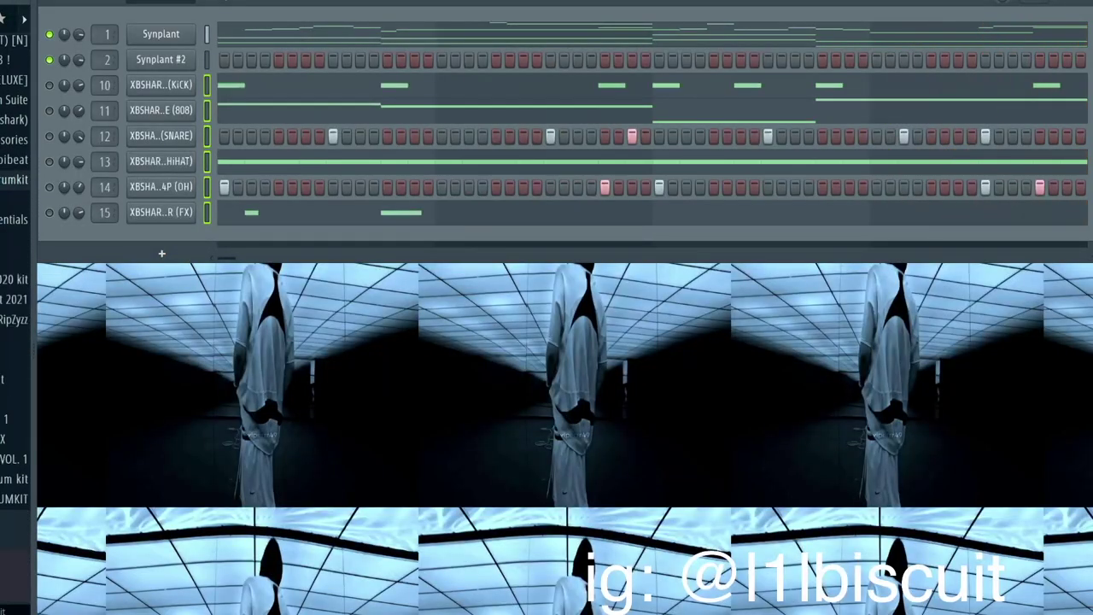
scroll(15, 320, down, 1)
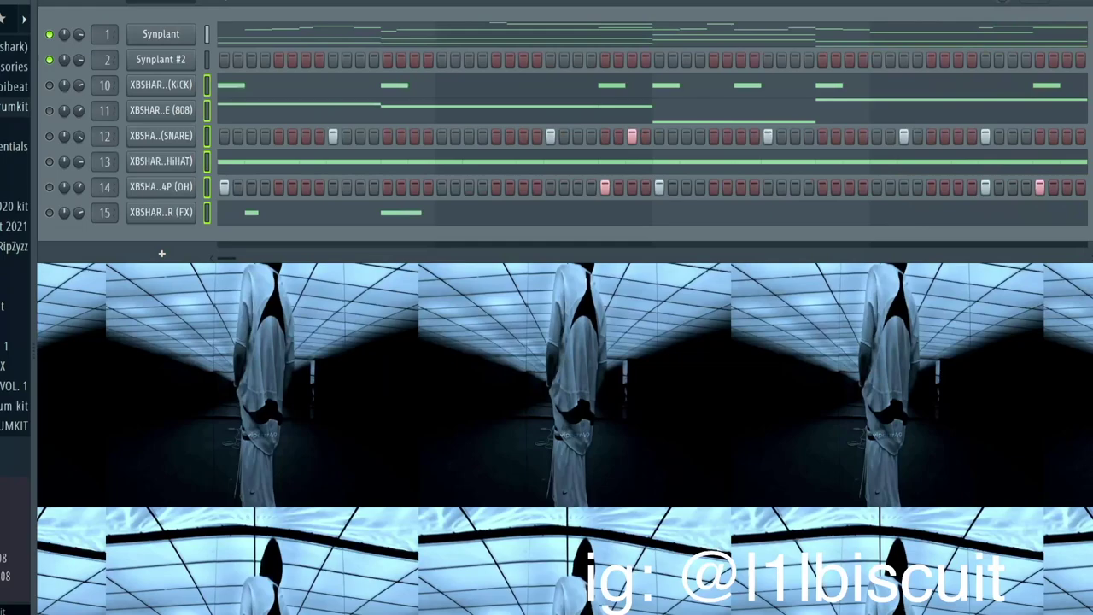
scroll(15, 320, down, 8)
key(space)
scroll(16, 226, down, 8)
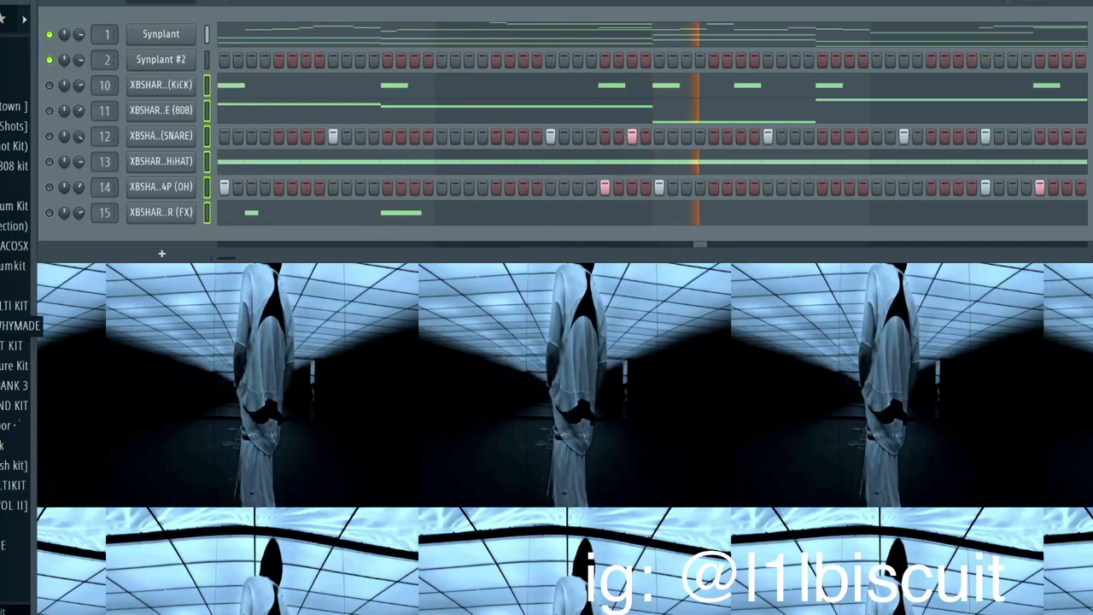
scroll(17, 256, up, 3)
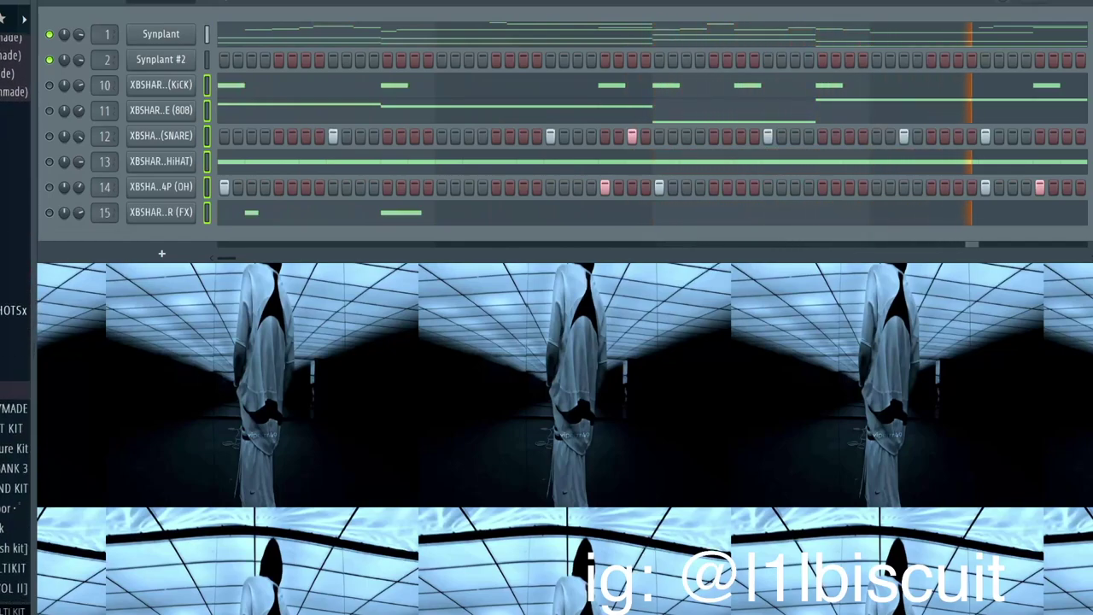
click(12, 315)
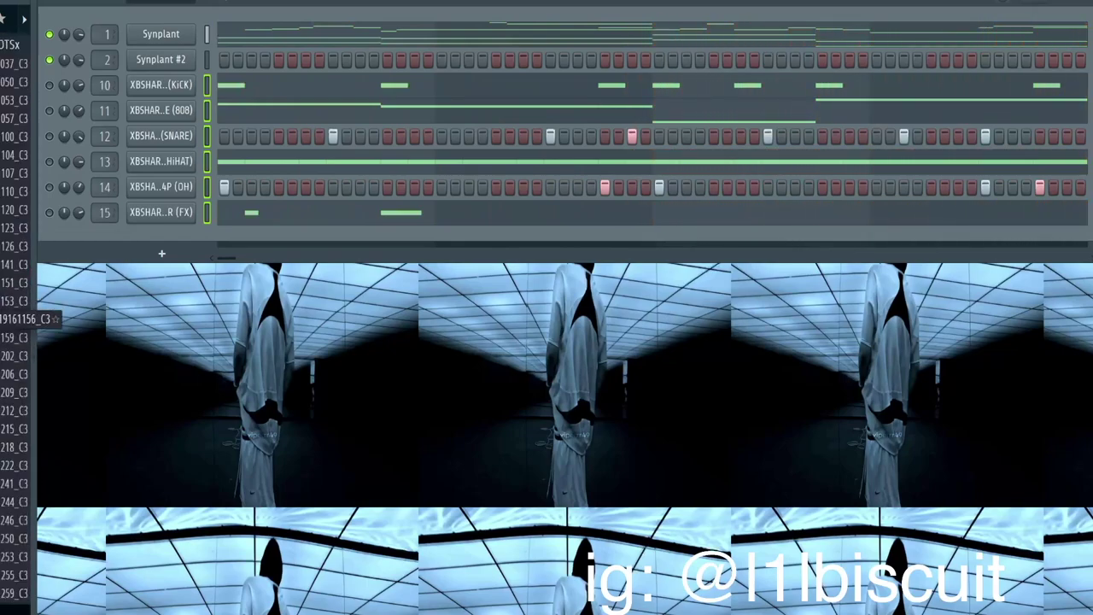
scroll(25, 310, down, 1)
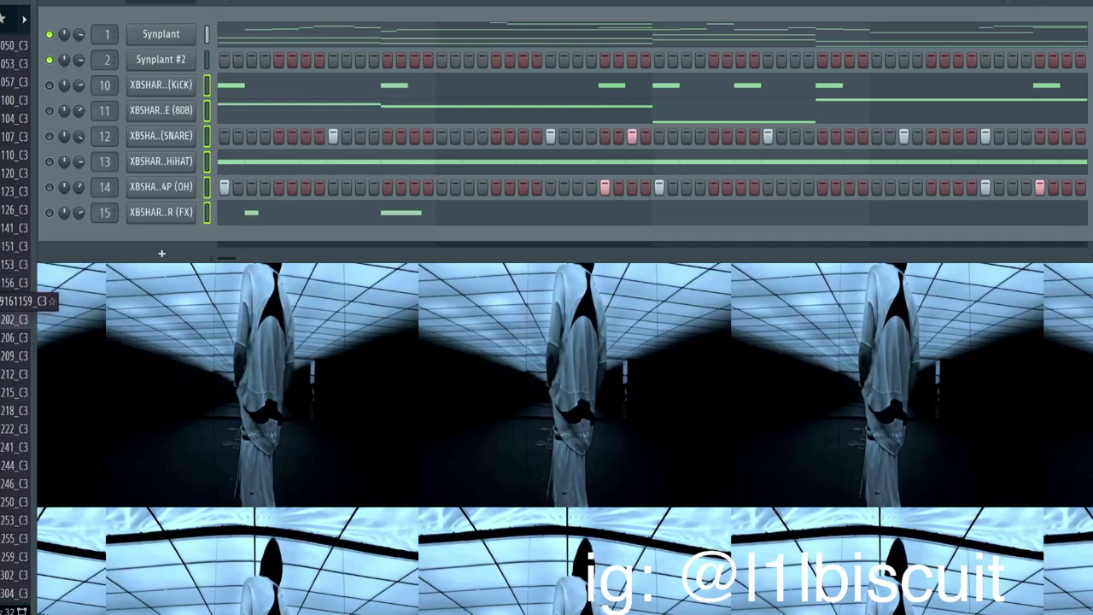
click(179, 61)
drag(19, 302, 457, 404)
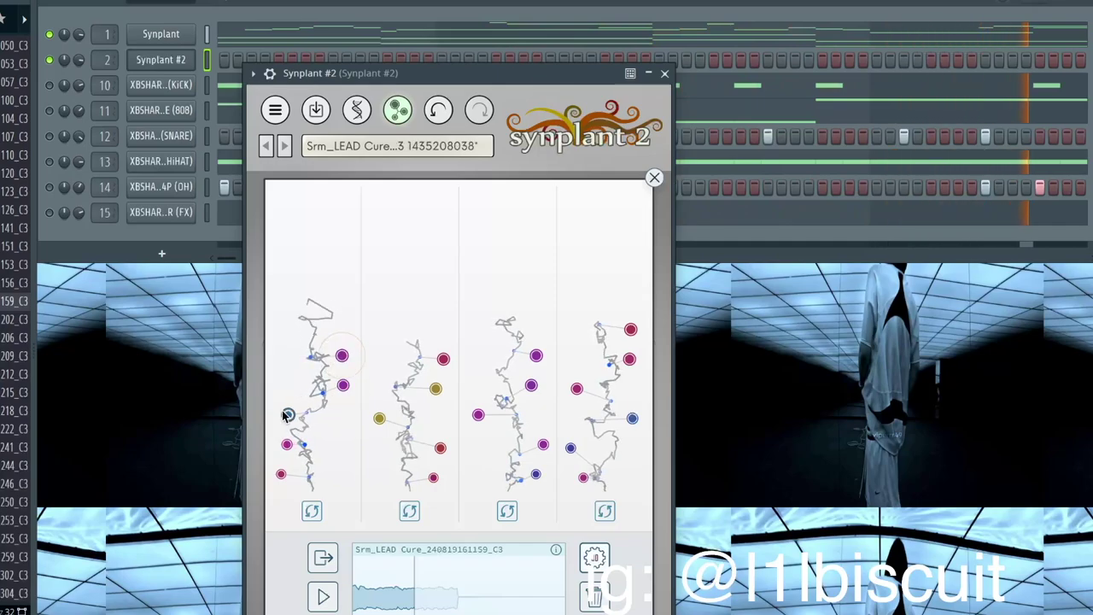
Audition the generated Genopatch variations, keep a purple one near the top of the first strand, and close Genopatch
click(437, 387)
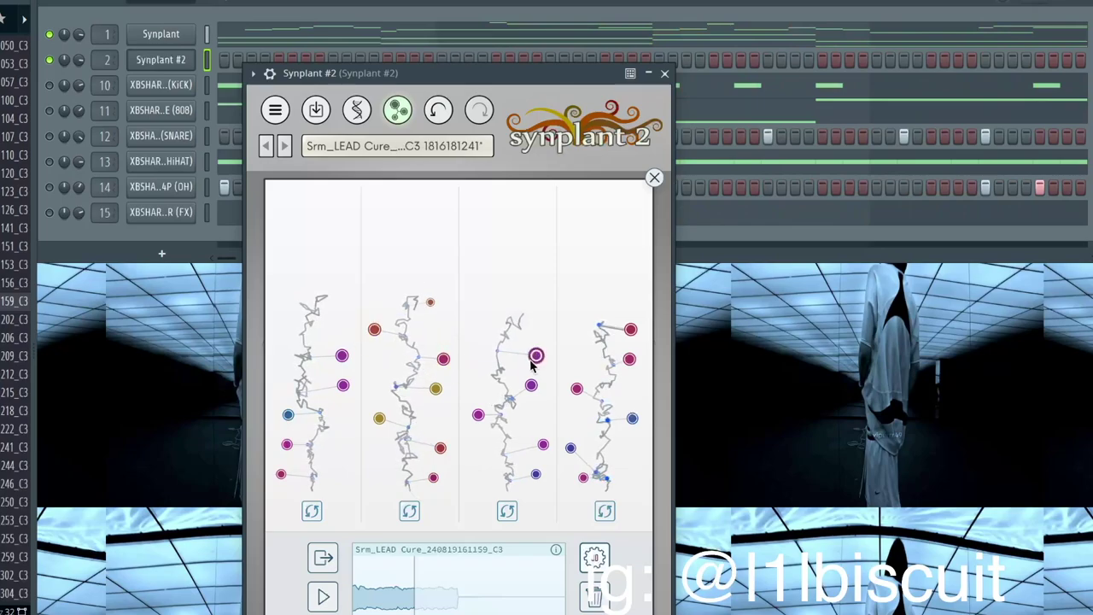
click(444, 301)
click(374, 330)
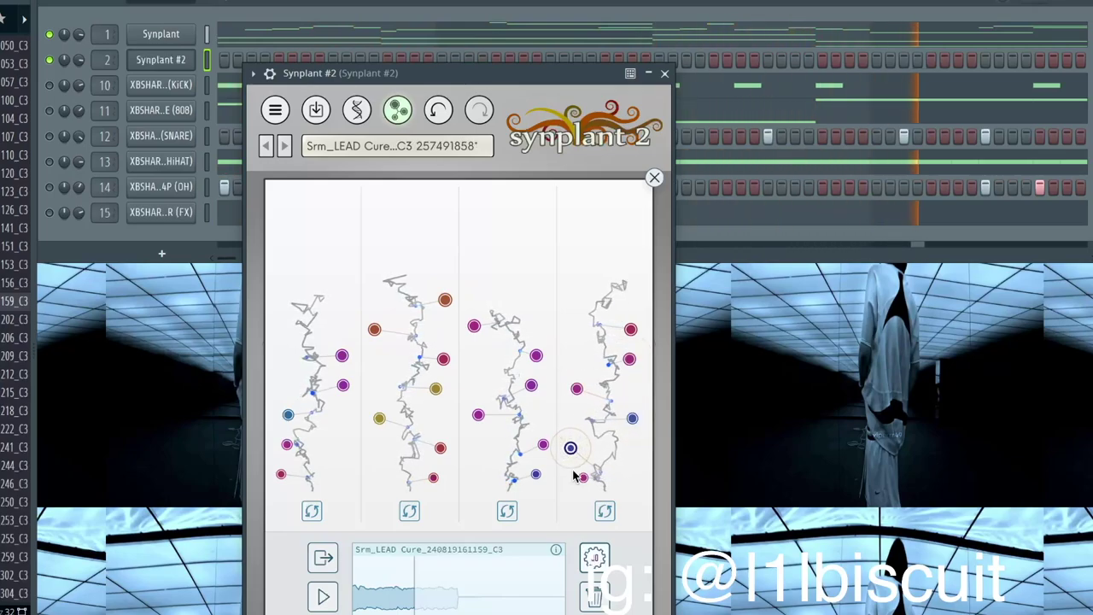
click(446, 300)
click(375, 330)
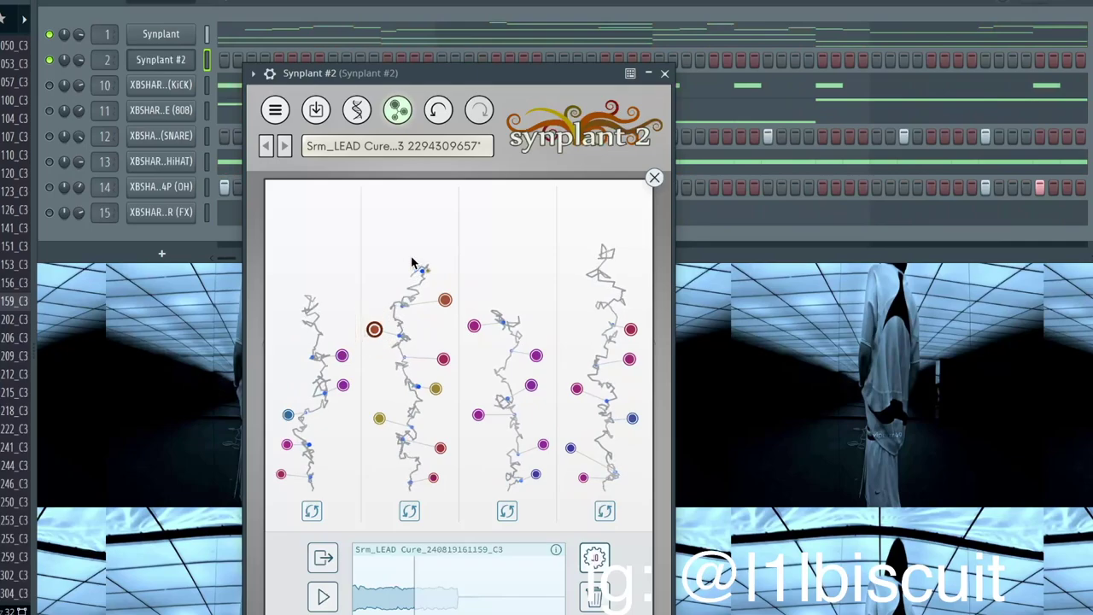
click(432, 271)
click(337, 357)
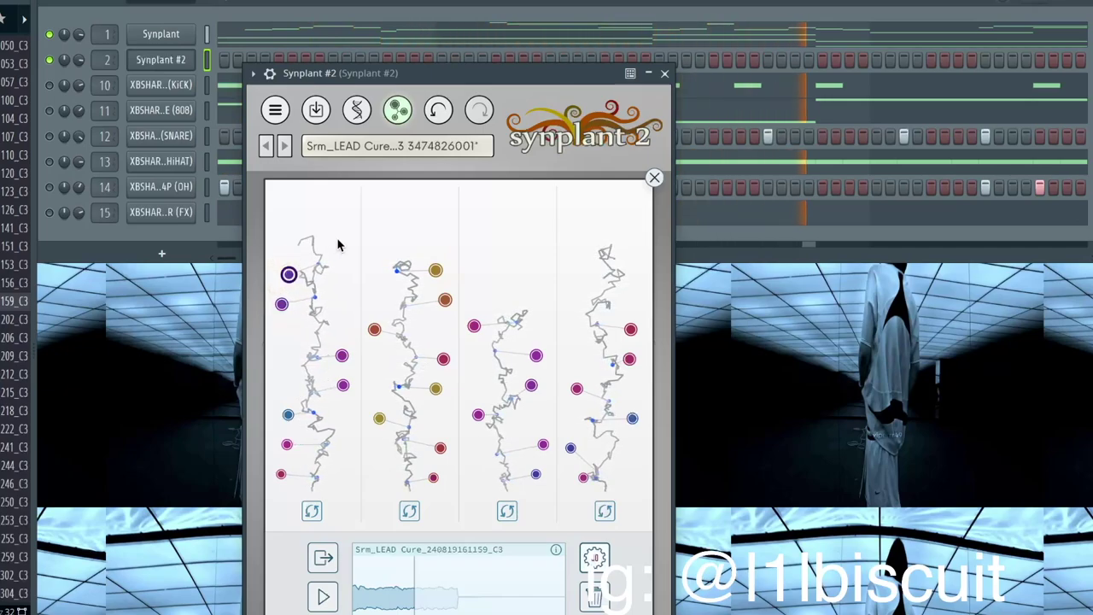
click(282, 305)
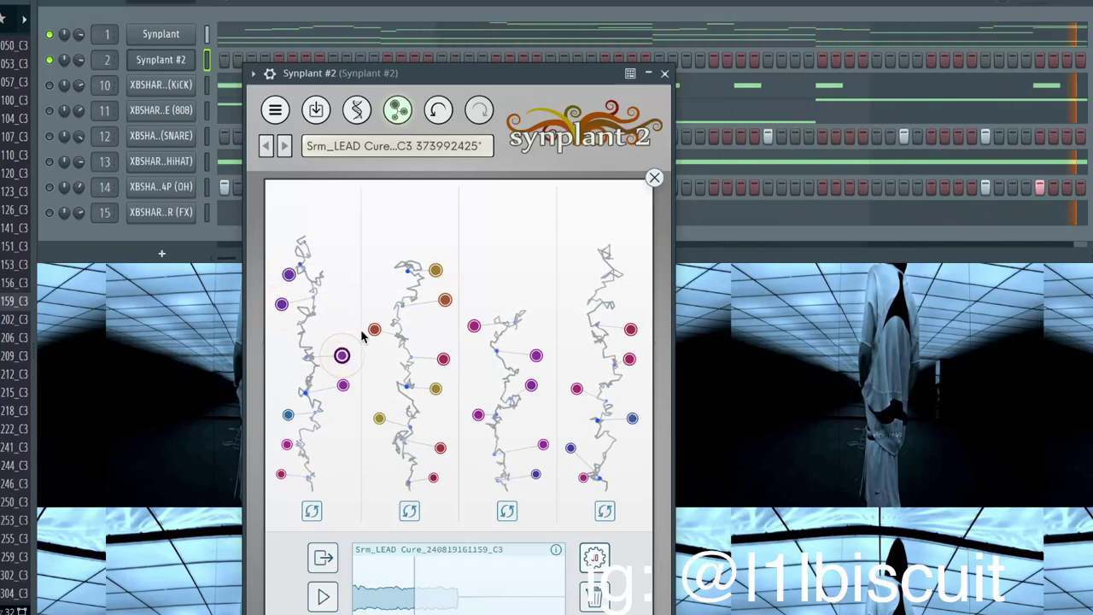
click(437, 270)
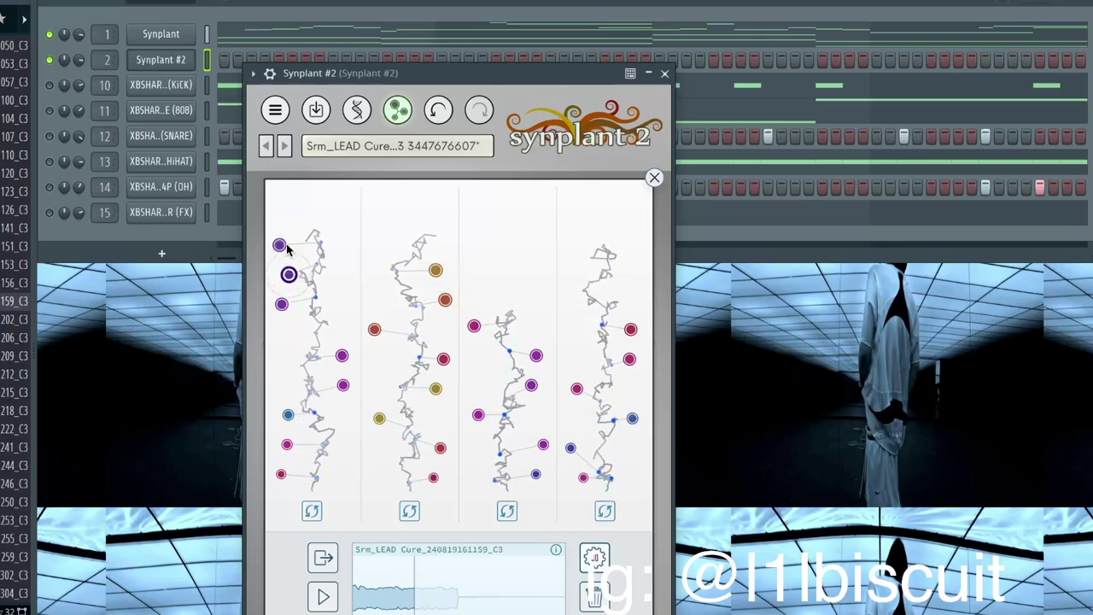
click(653, 177)
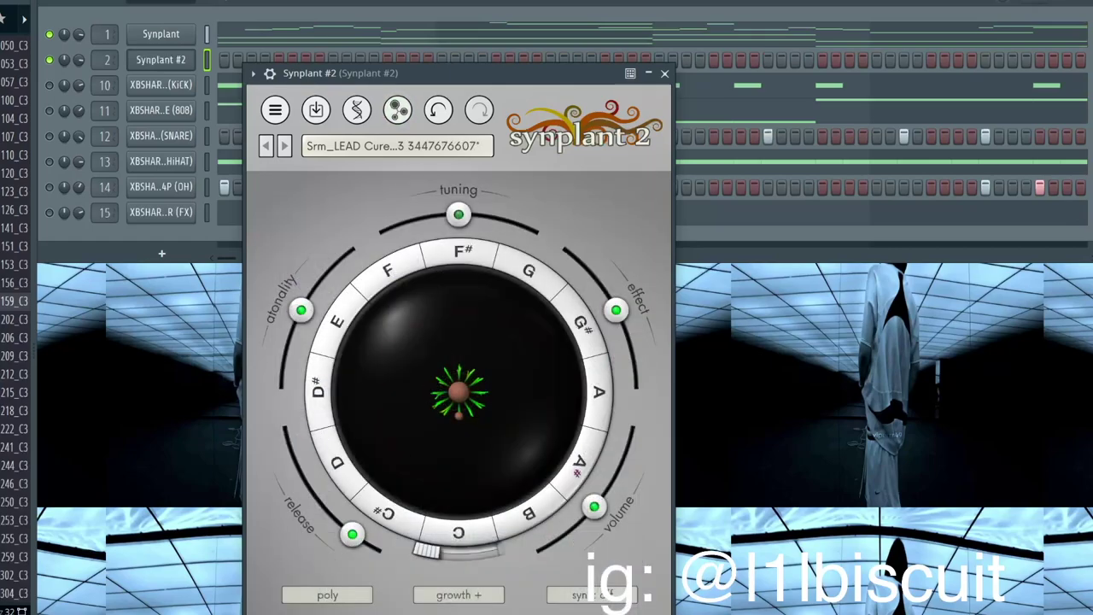
Try Synplant #2's legato voice mode, switch it to mono, and close the plugin window
click(327, 594)
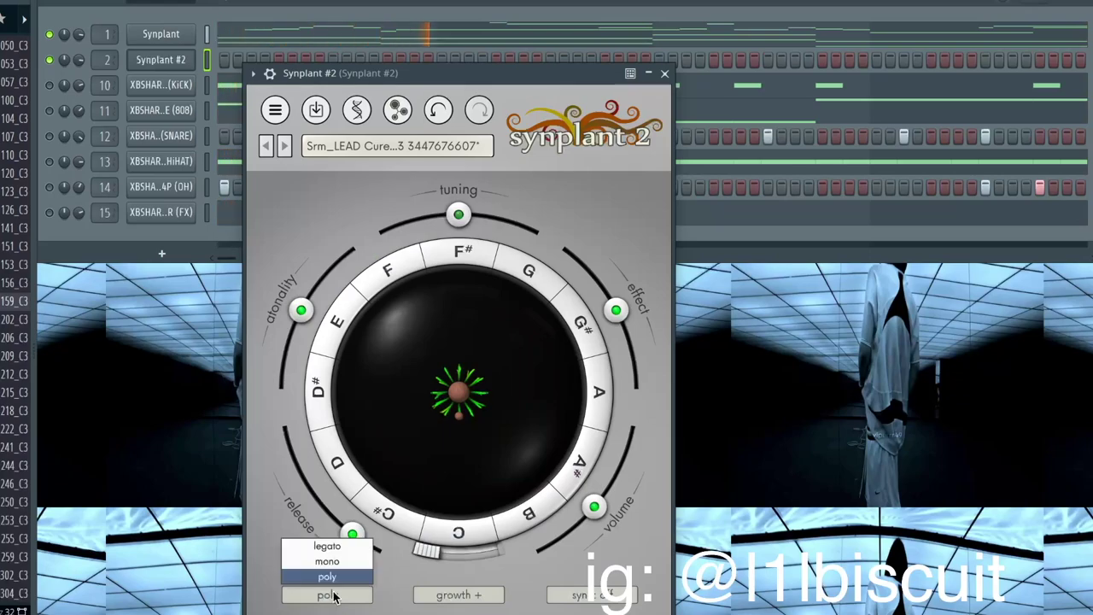
click(327, 548)
click(327, 594)
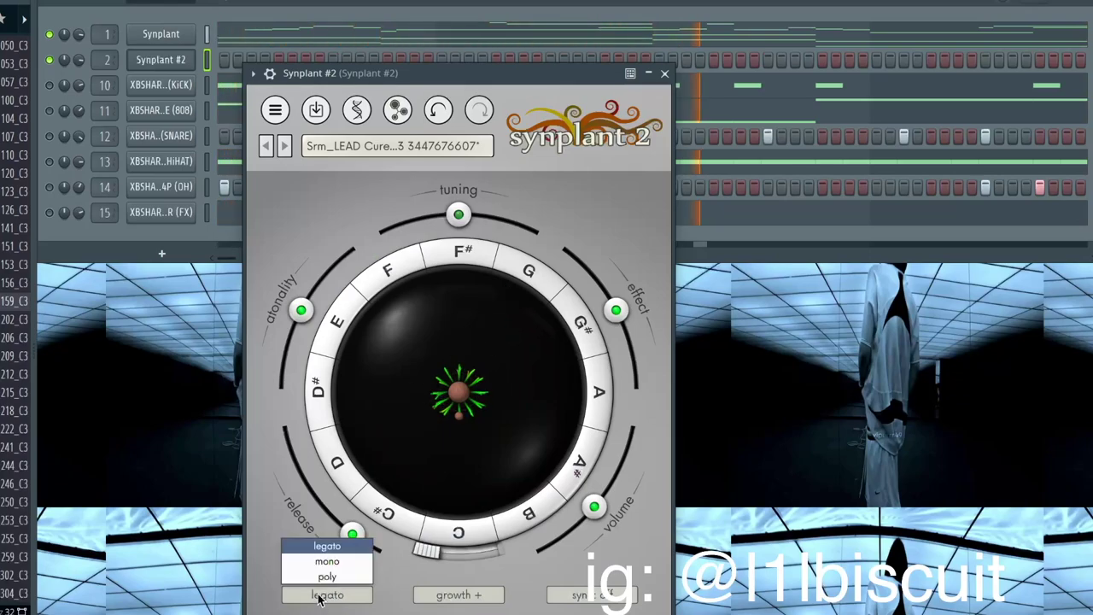
click(327, 565)
click(666, 72)
Draw two overlapping 12-step notes in Synplant #2's piano roll: F#5 at the start of bar 1 and F5 on step 7
right_click(193, 53)
click(224, 58)
drag(120, 195, 149, 210)
key(space)
key(space)
key(space)
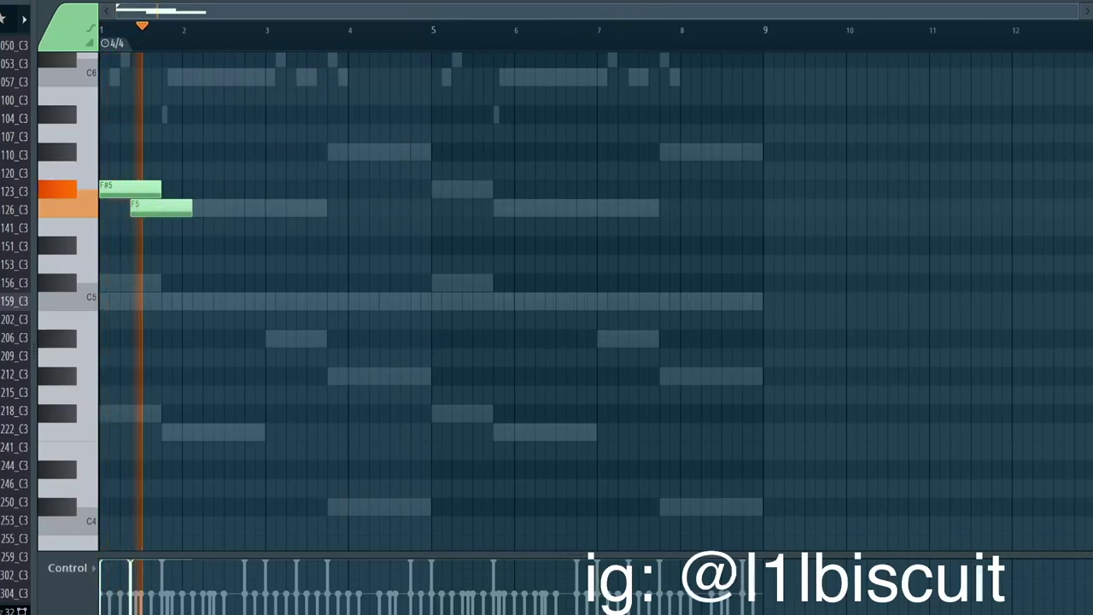
Open Synplant #2's plugin window and play back the two overlapping notes
key(F6)
click(161, 59)
key(space)
key(space)
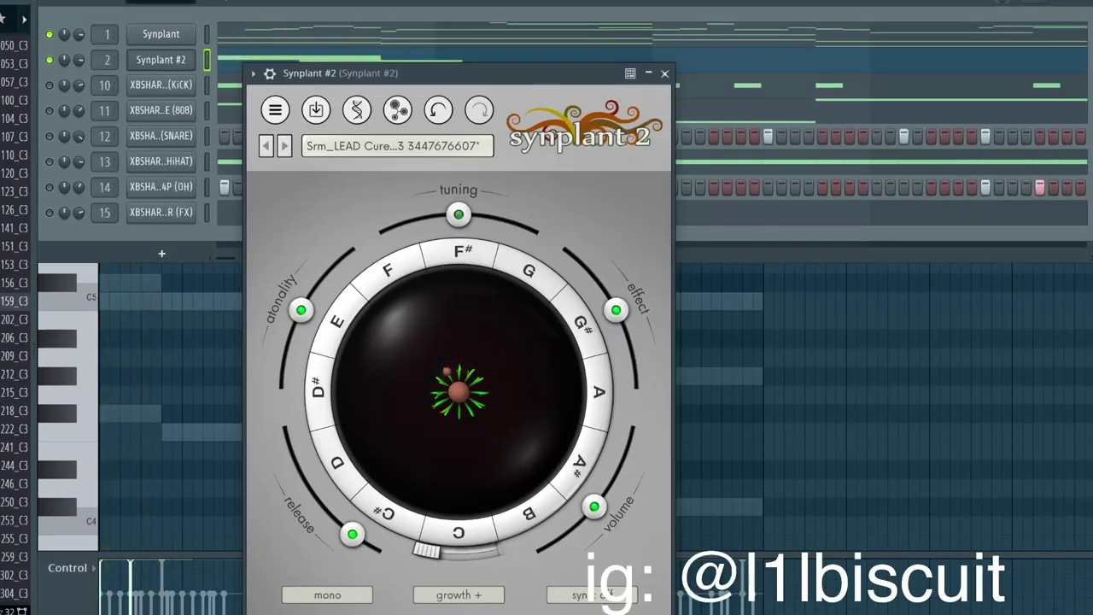
key(F6)
click(154, 233)
right_click(170, 235)
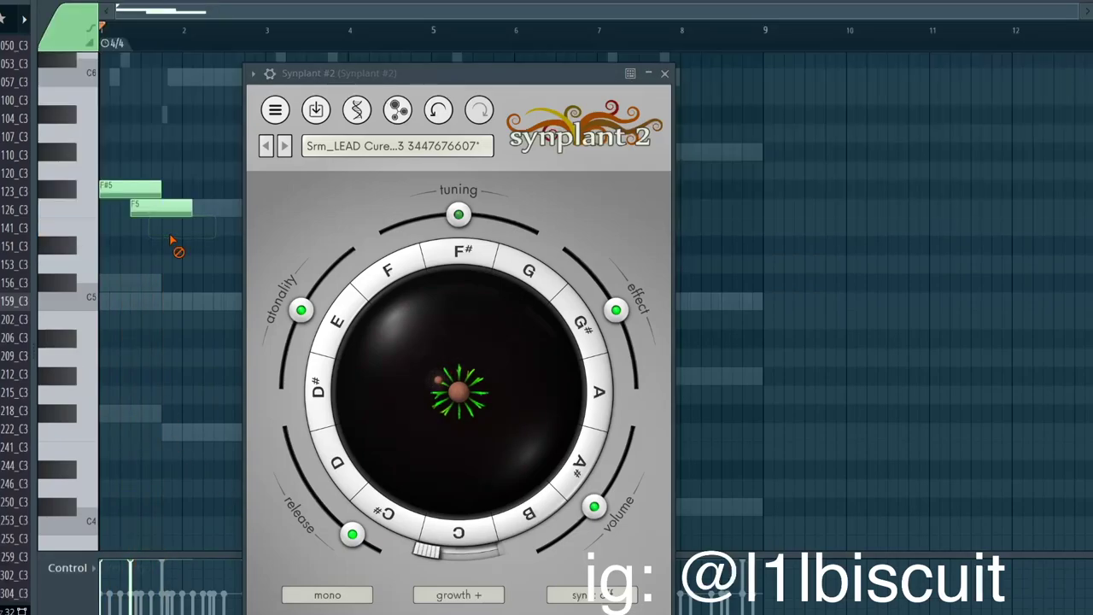
Set Synplant #2's voice mode to legato, audition the glide between the notes, and close the plugin window
click(333, 604)
click(329, 546)
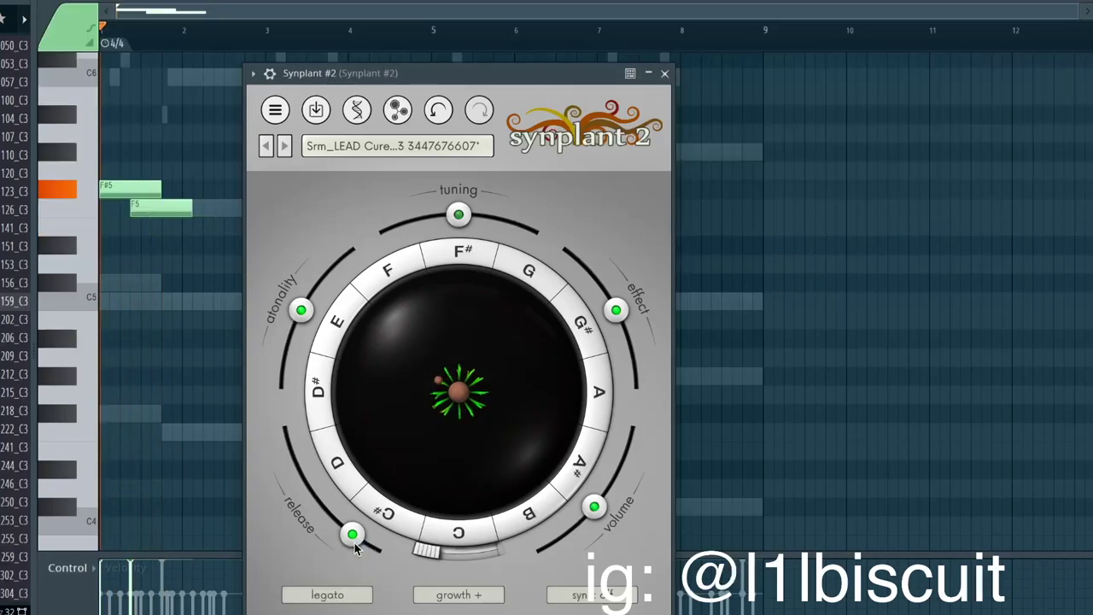
key(space)
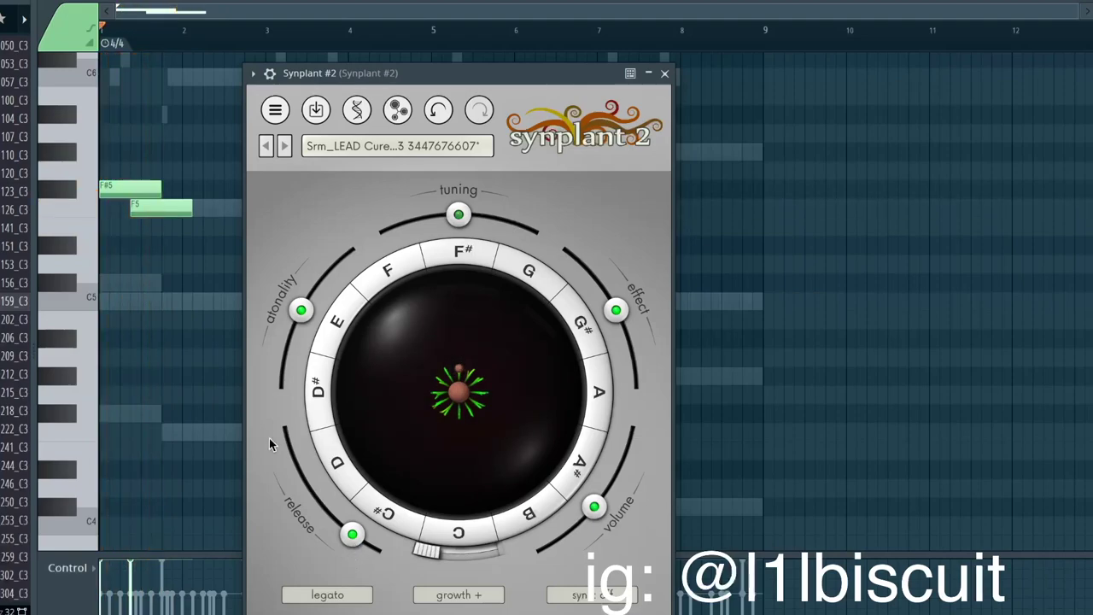
click(664, 74)
Add a 12-step D#6 note on step 13 of bar 1 in Synplant #2's piano roll
key(space)
scroll(210, 200, up, 3)
click(171, 135)
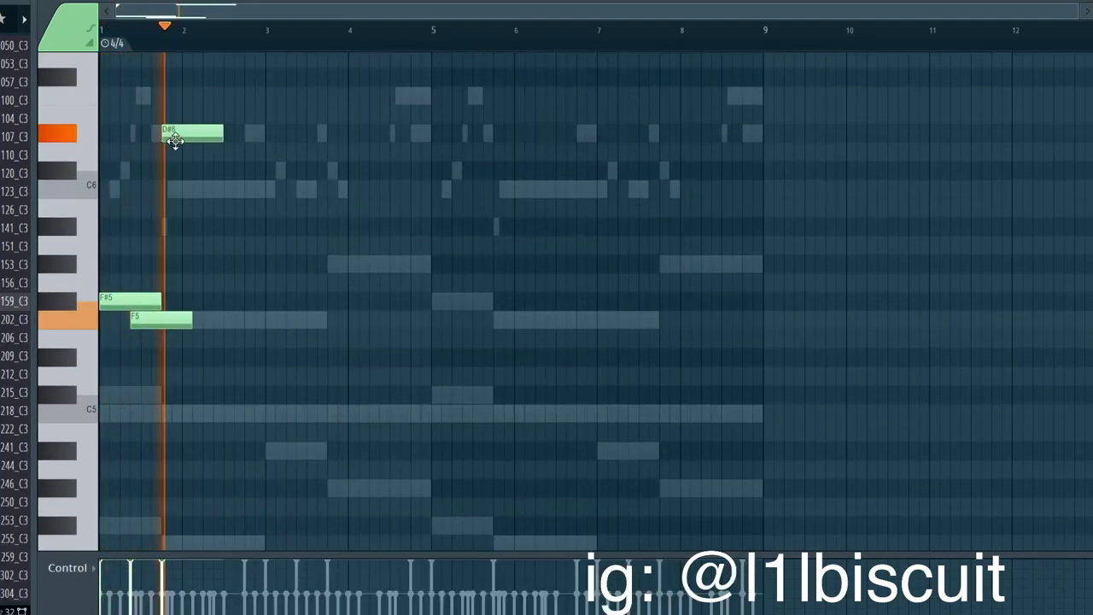
right_click(181, 137)
key(space)
key(space)
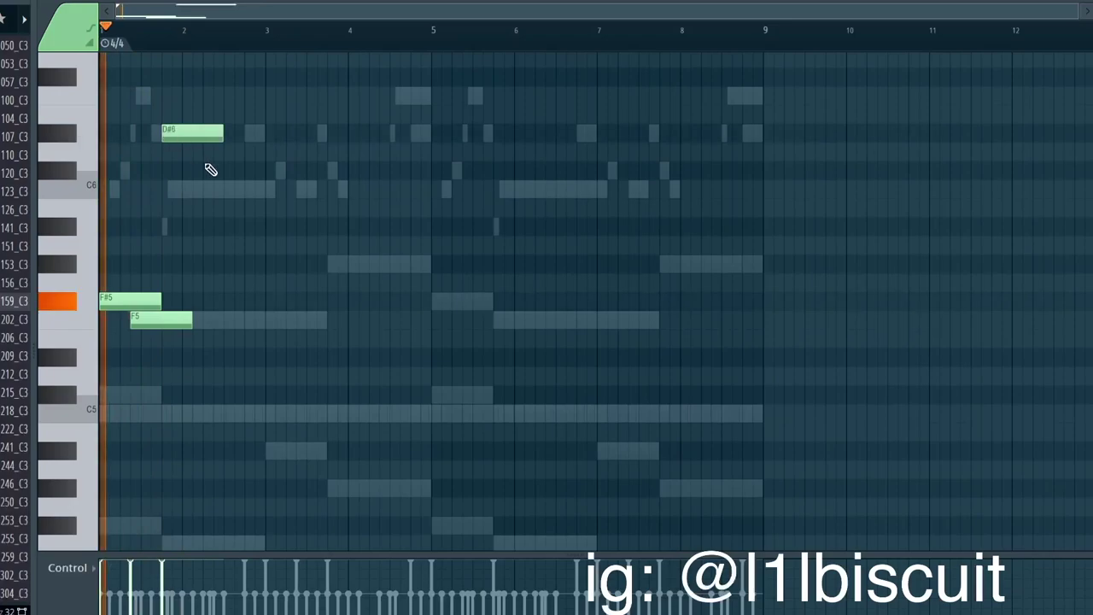
Add two more 12-step notes in bar 2: F6 on step 3 and C6 on step 9
click(198, 188)
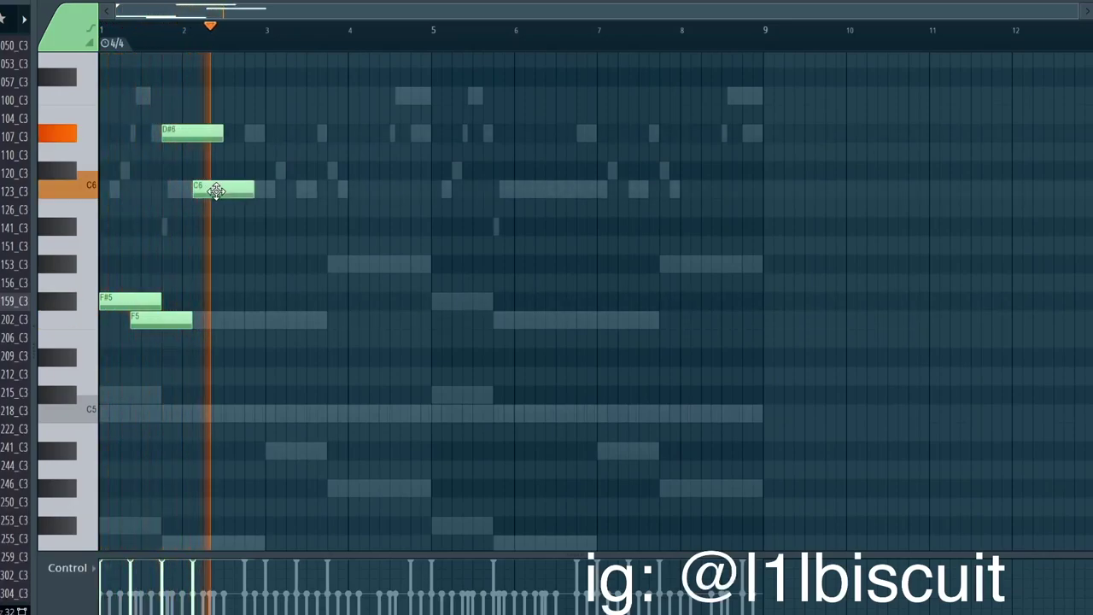
right_click(207, 187)
key(space)
key(space)
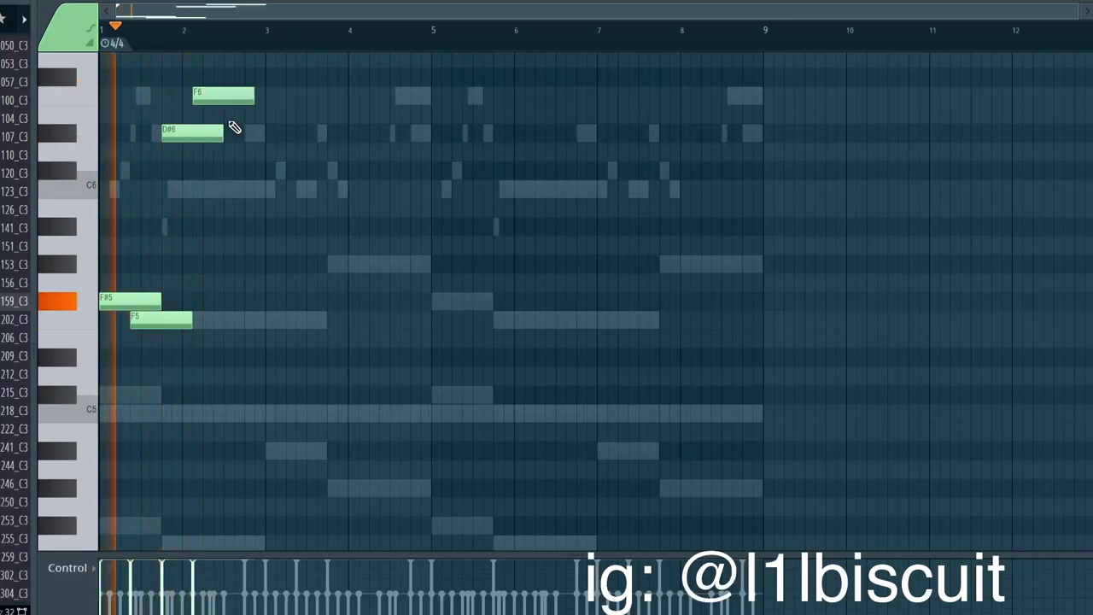
click(242, 130)
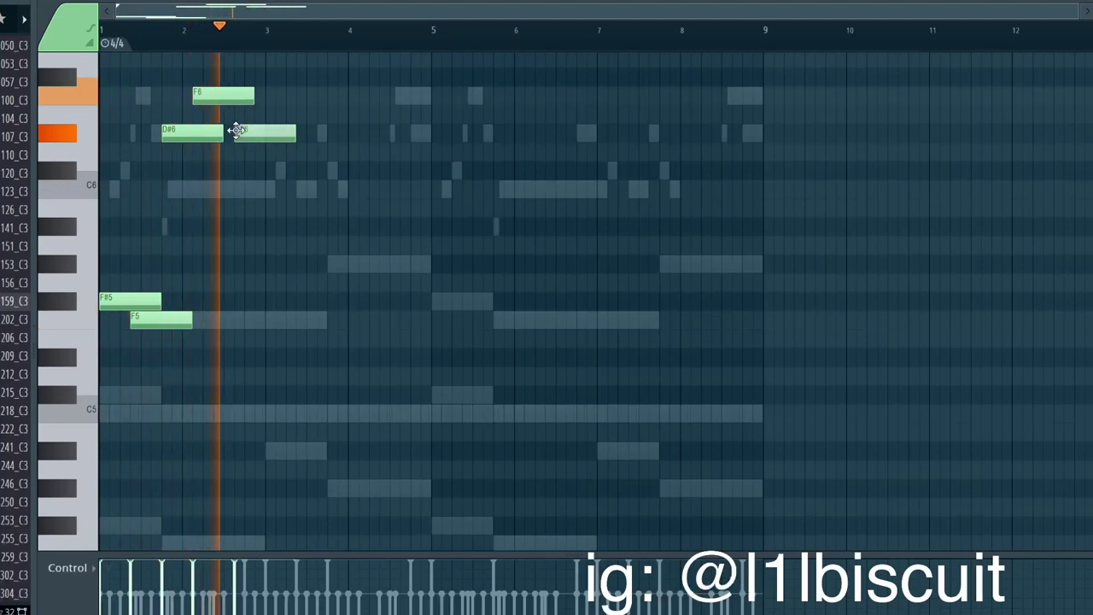
key(space)
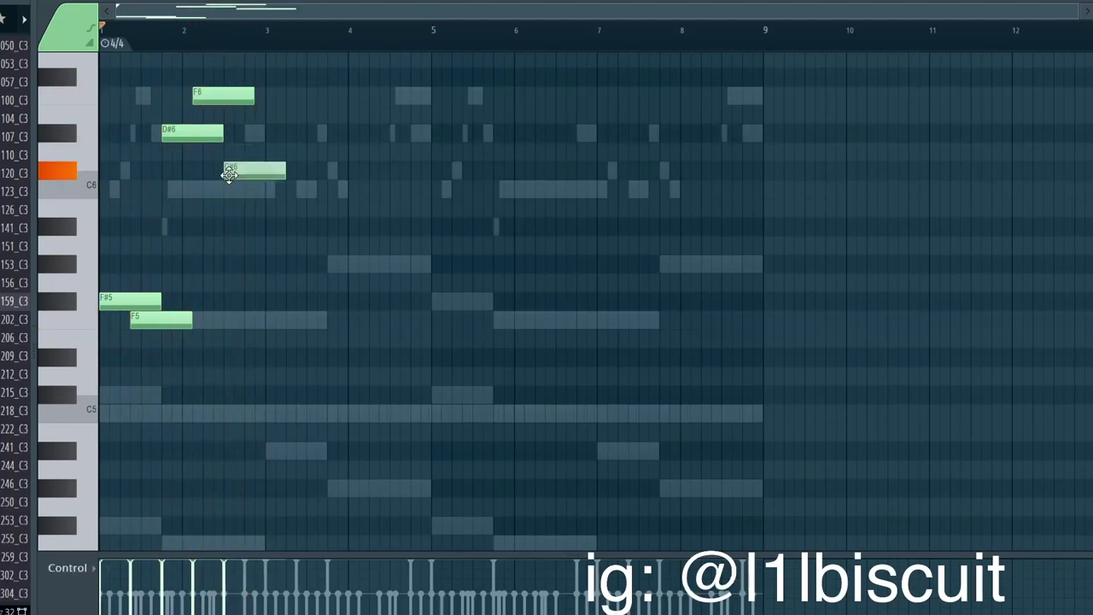
drag(229, 175, 231, 195)
Play back the pattern and open Synplant #2's genome editor
key(space)
key(F6)
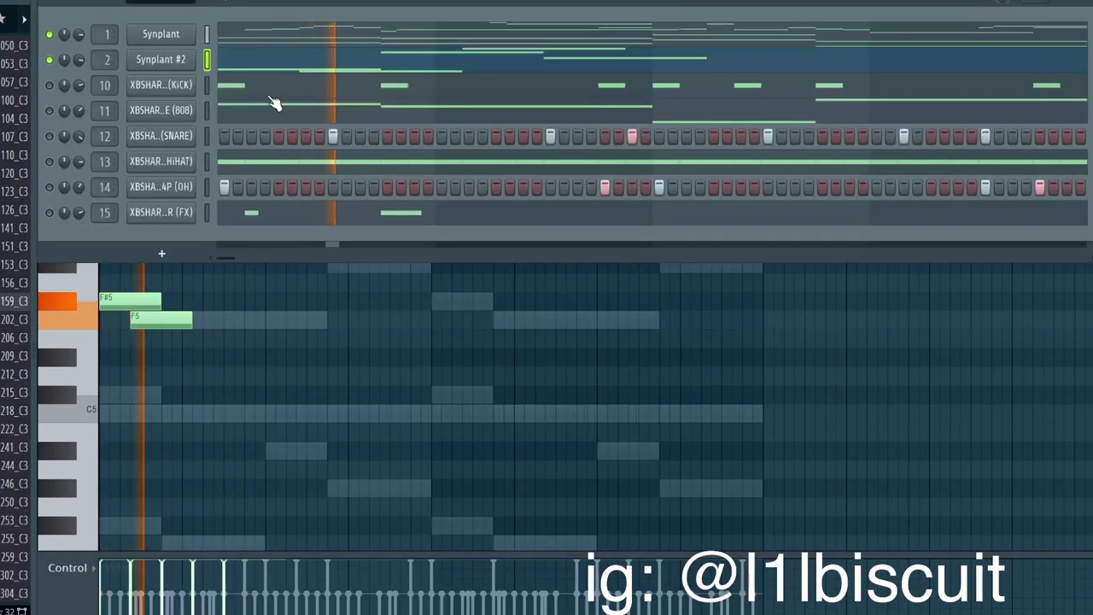
click(168, 67)
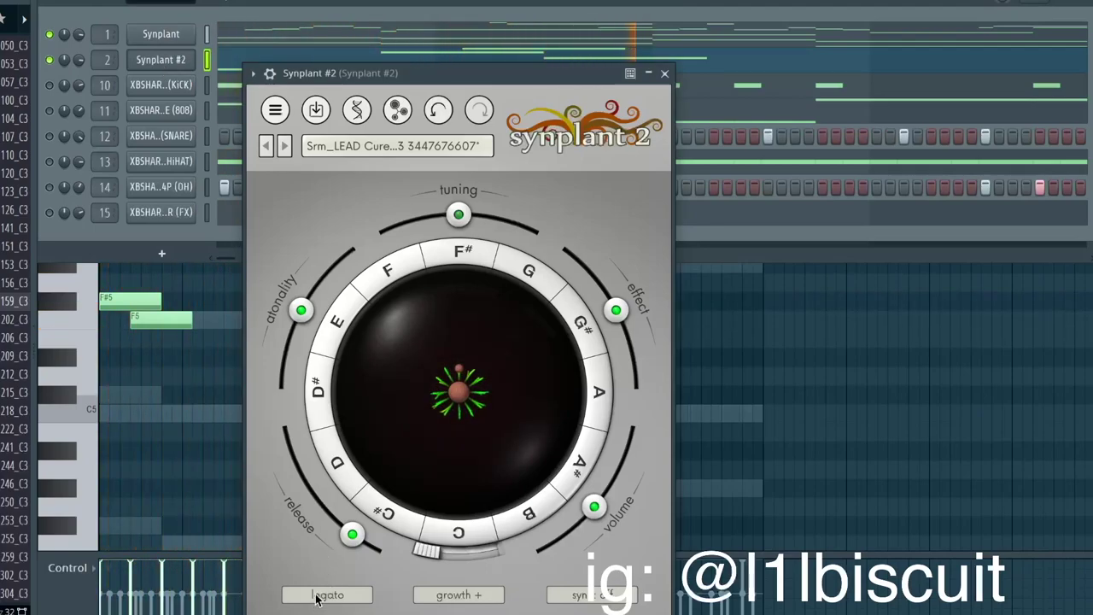
click(355, 111)
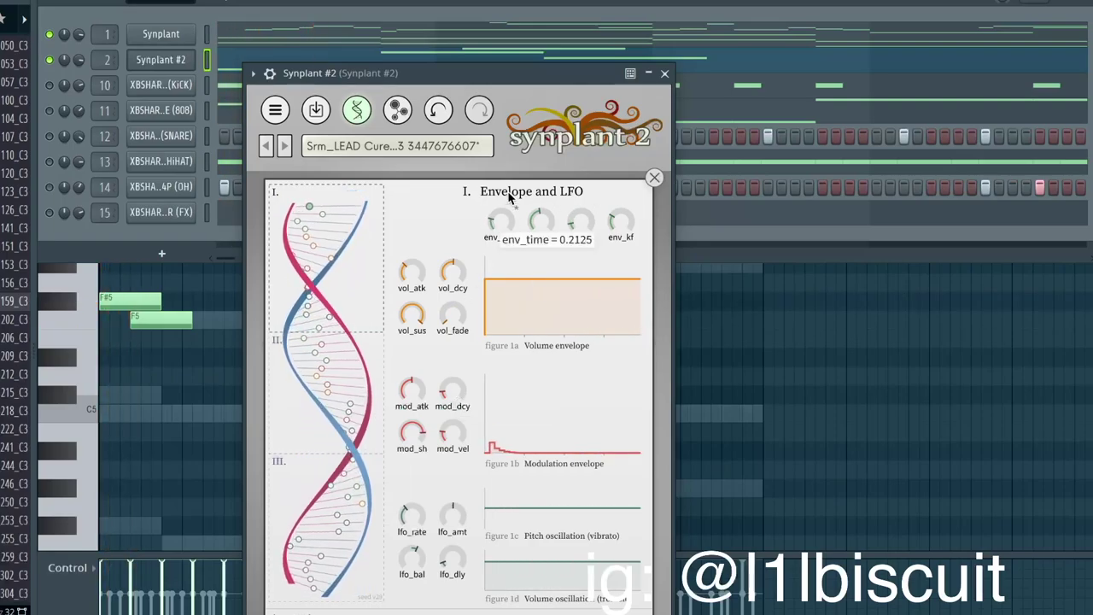
Turn env_time down to its minimum and raise env_loop in Synplant #2's genome while auditioning the sound
drag(548, 114, 547, 106)
key(space)
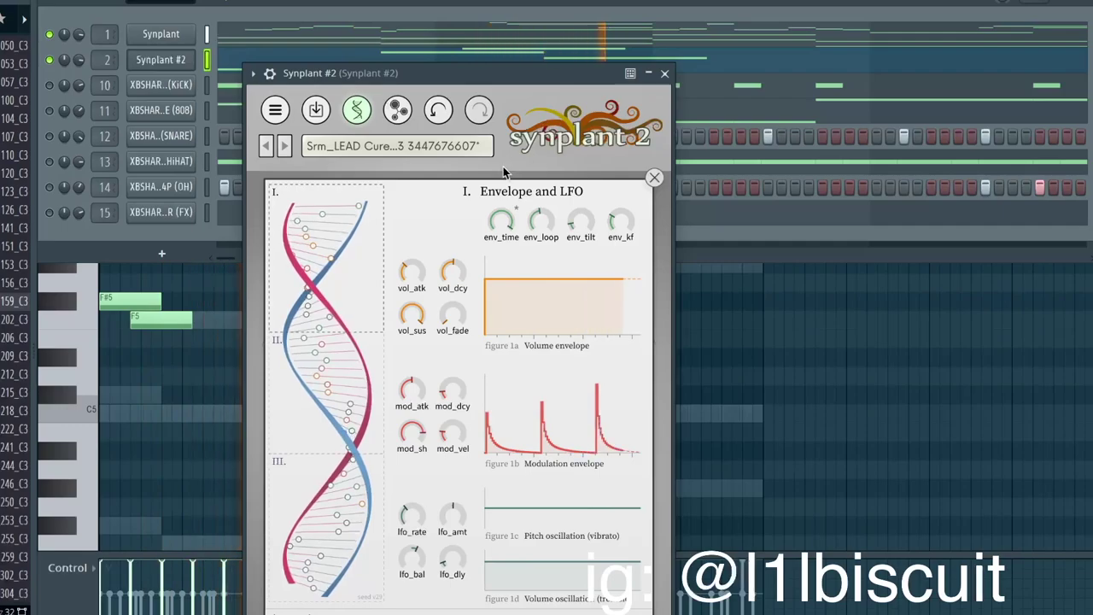
key(space)
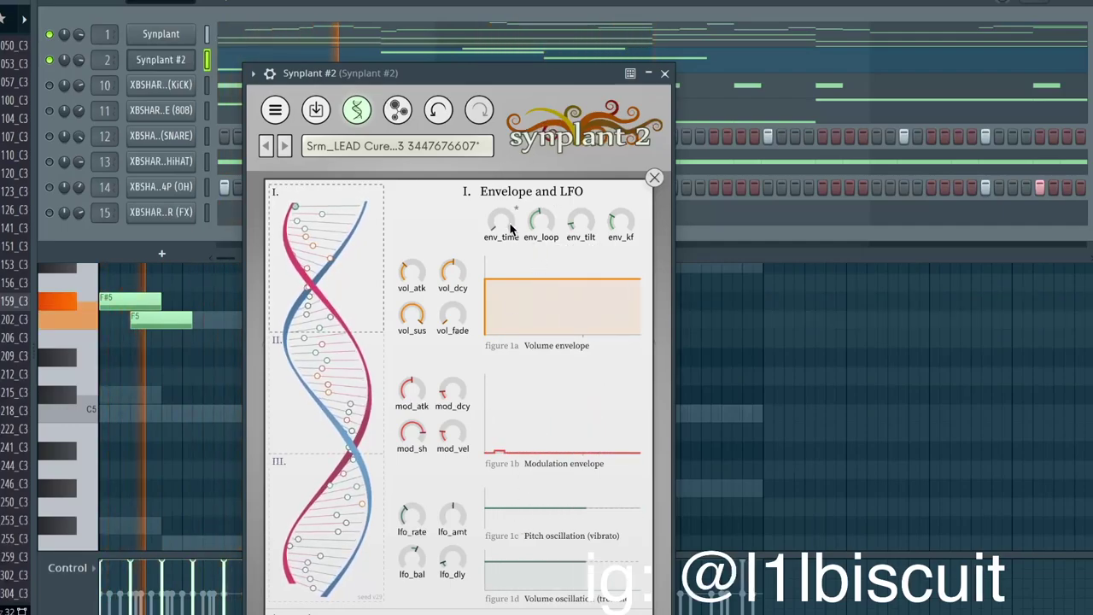
key(space)
drag(546, 230, 550, 208)
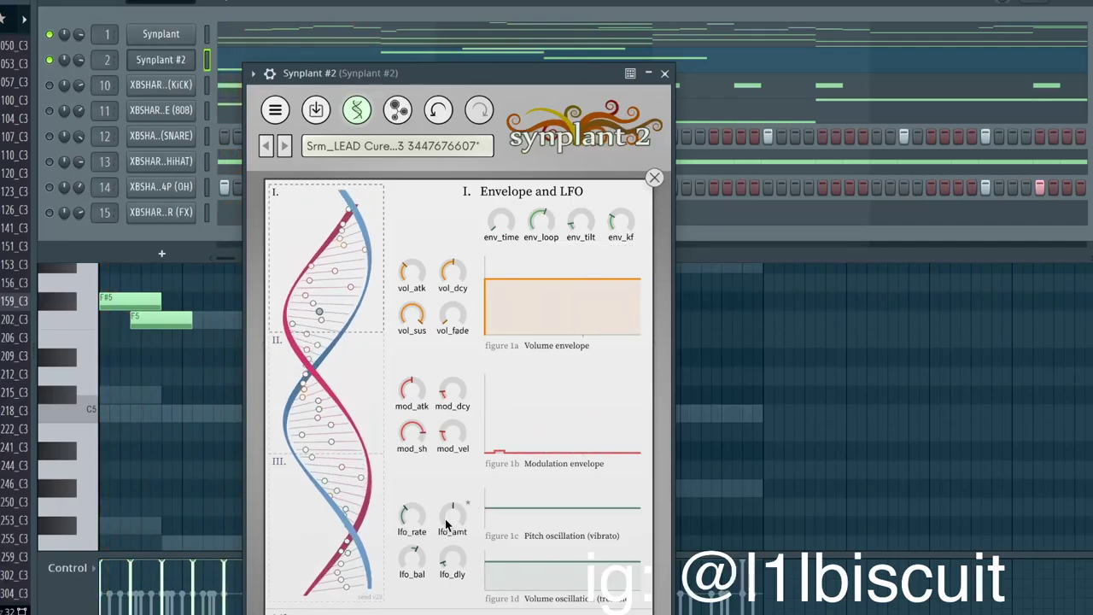
Lower Synplant #2's effect amount on its main view and return to the genome editor
click(273, 111)
click(273, 109)
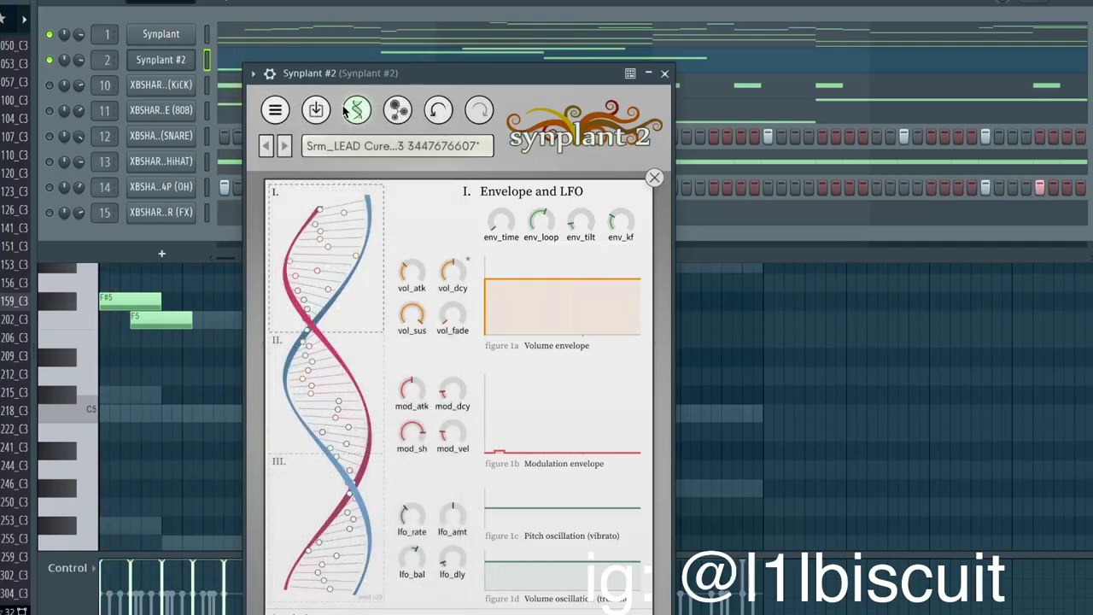
click(367, 111)
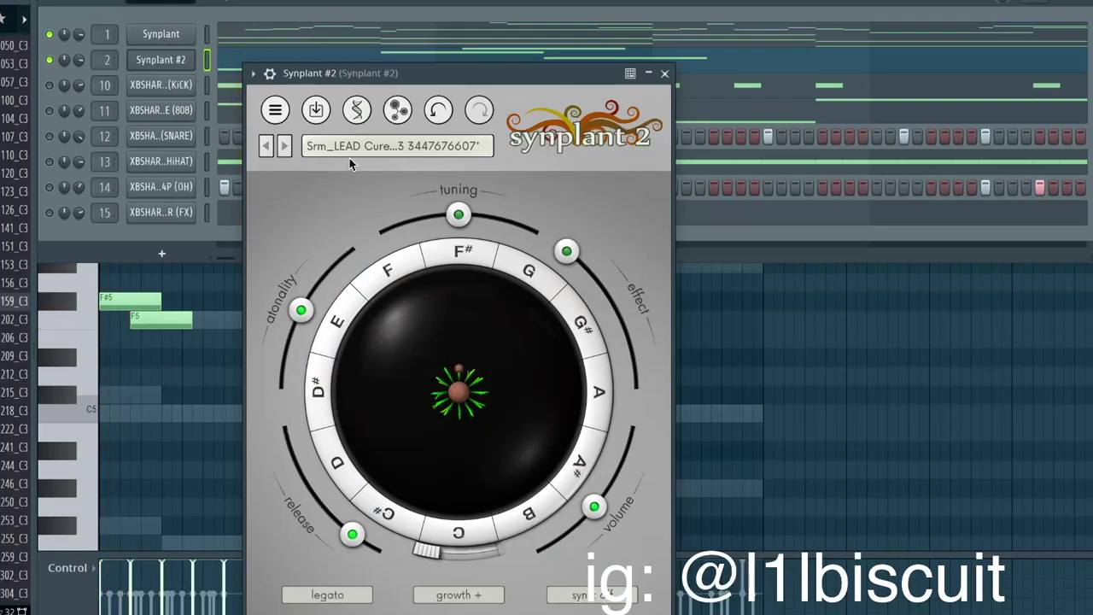
click(359, 109)
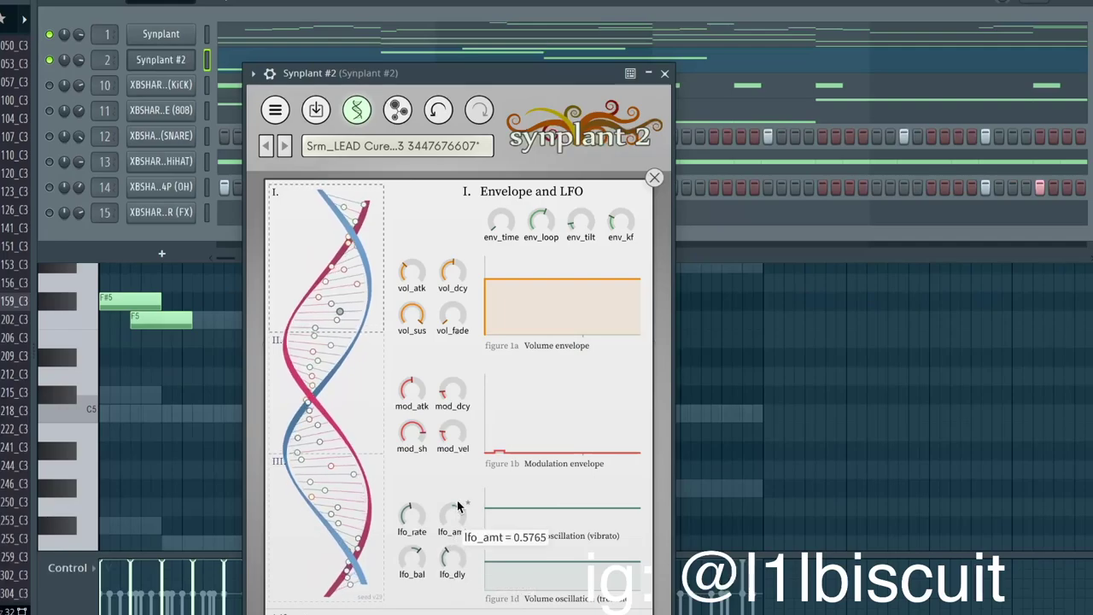
Raise lfo_amt close to its maximum and lower env_kf in Synplant #2's genome
drag(458, 507, 463, 463)
key(space)
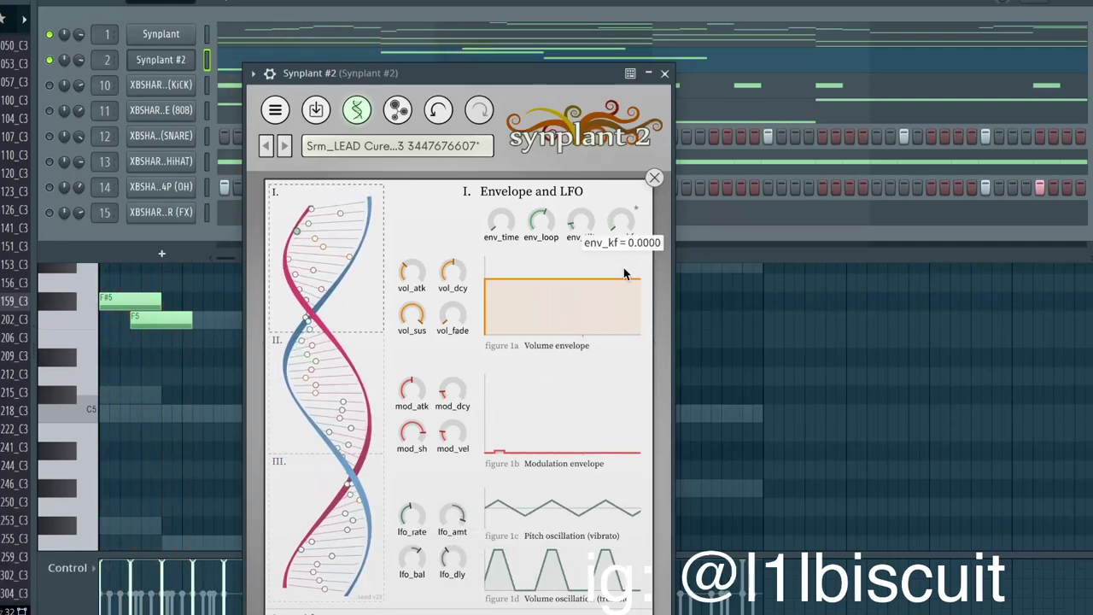
drag(648, 158, 647, 147)
drag(622, 219, 625, 269)
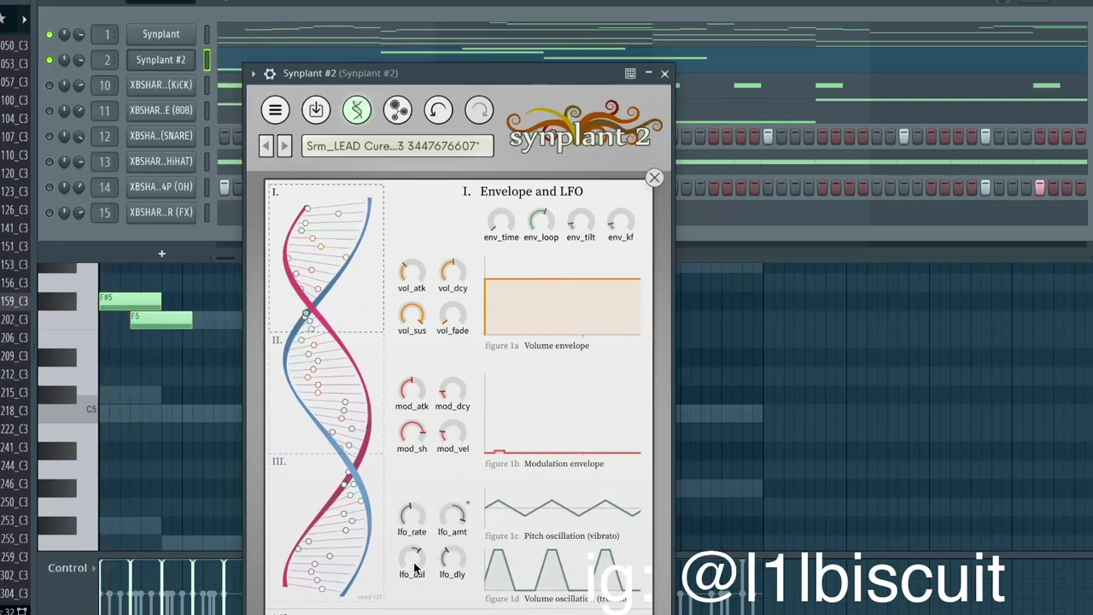
Set a fast LFO with lfo_rate at maximum, balance it to volume oscillation only, and reduce lfo_amt
drag(413, 527, 418, 499)
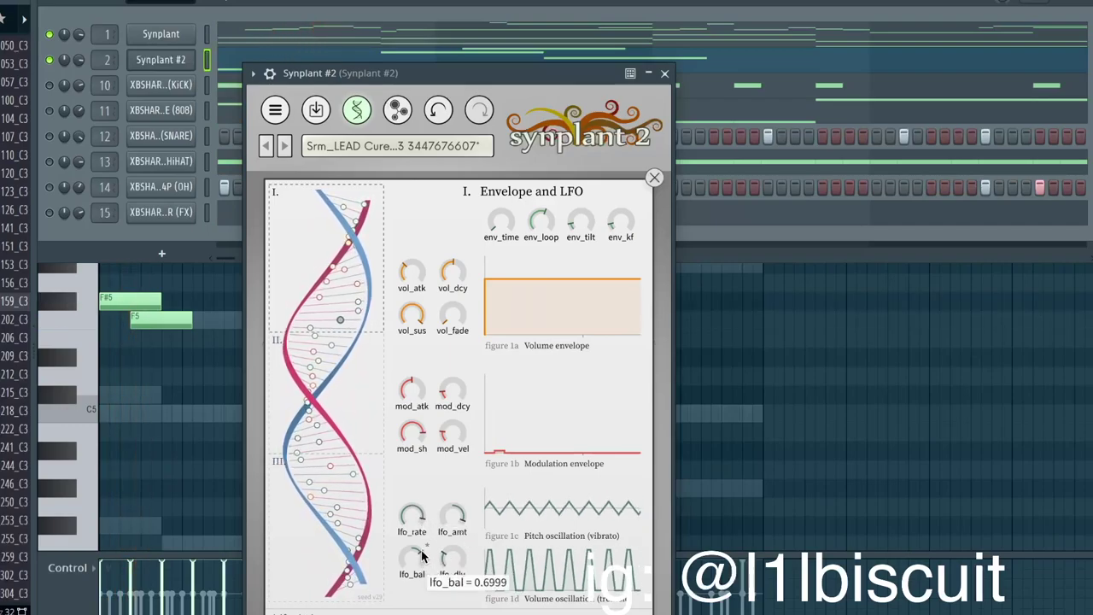
drag(423, 553, 410, 559)
drag(446, 519, 451, 550)
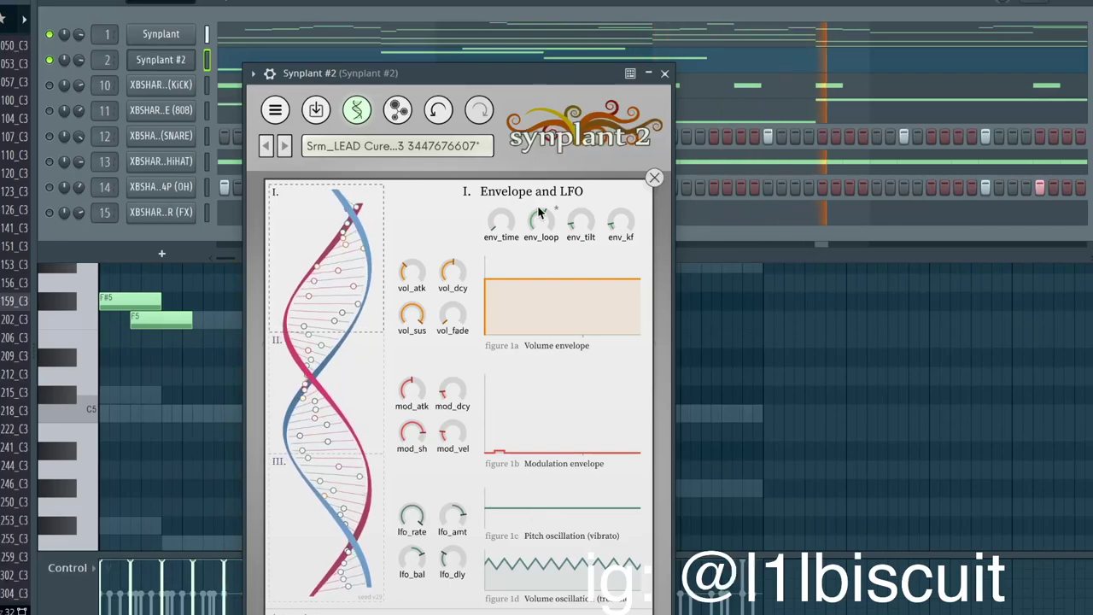
Close Synplant #2's plugin window and delete the D#6, F6, C6 and F5 notes from its piano roll
click(165, 325)
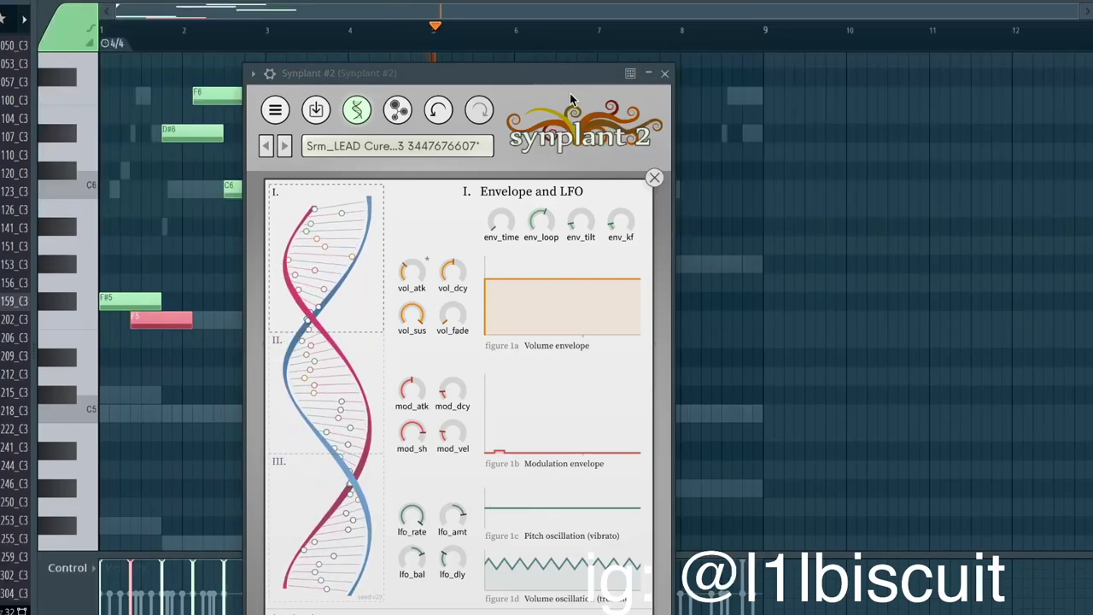
click(665, 77)
drag(203, 68, 364, 281)
key(Delete)
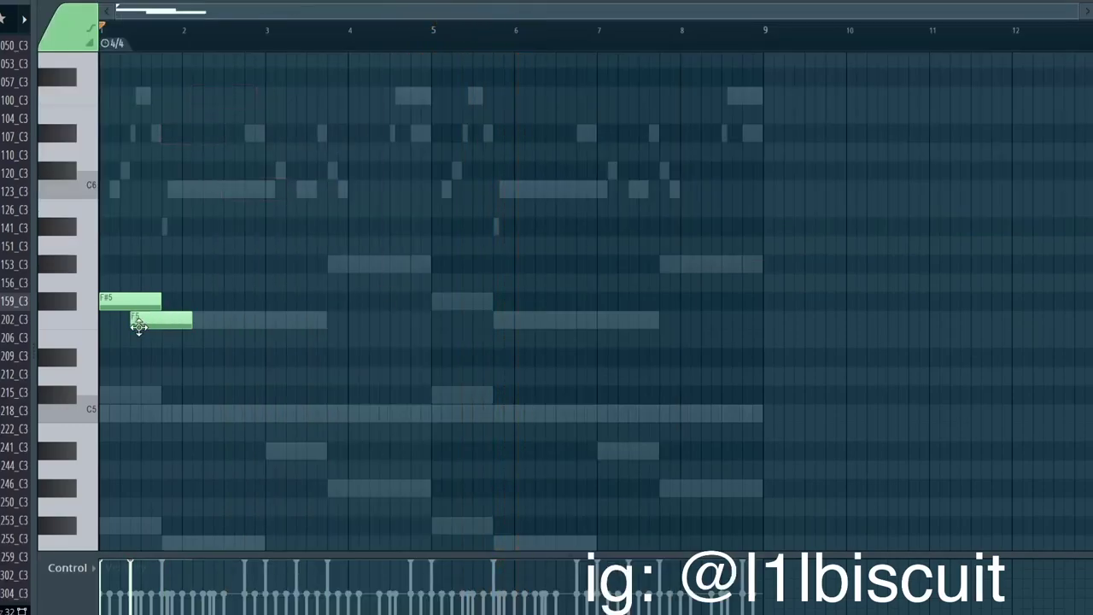
right_click(140, 319)
Try a 12-step C#6 note on step 5 of bar 1, and clear every note from Synplant #2's piano roll
scroll(86, 352, up, 4)
click(167, 168)
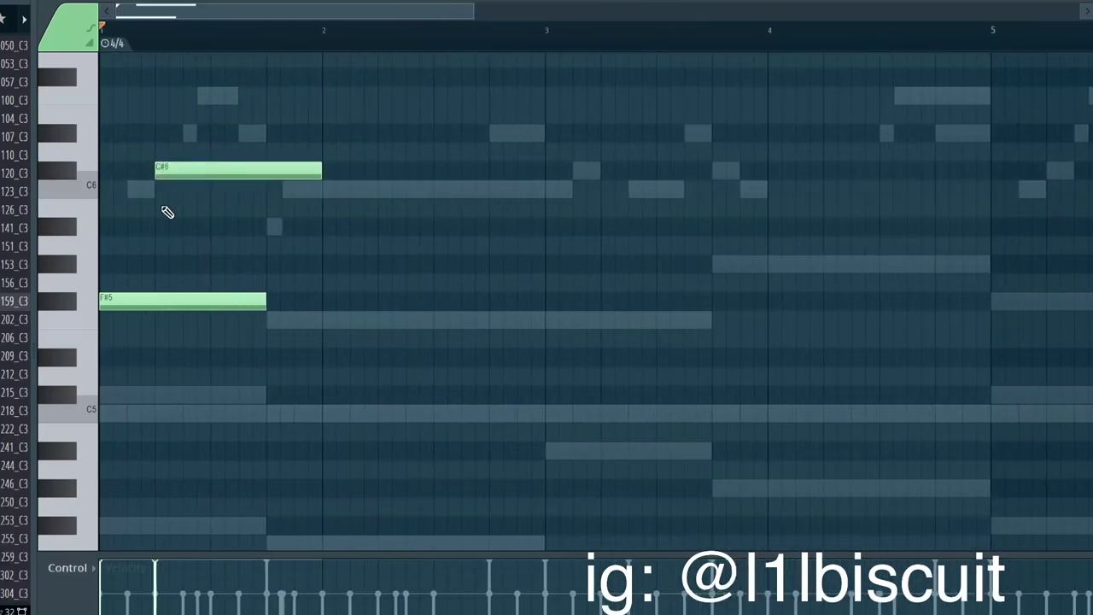
right_click(185, 171)
scroll(182, 309, down, 4)
scroll(181, 309, down, 2)
scroll(177, 309, up, 1)
Play back the pattern and examine the ghost notes of the existing melody in the empty piano roll
key(space)
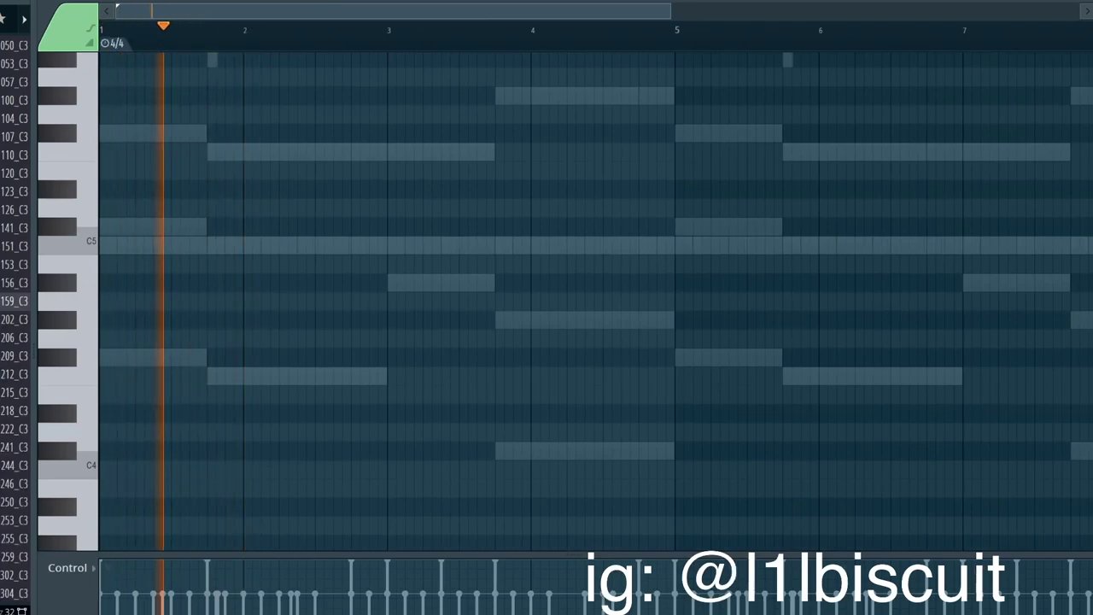
scroll(297, 140, down, 3)
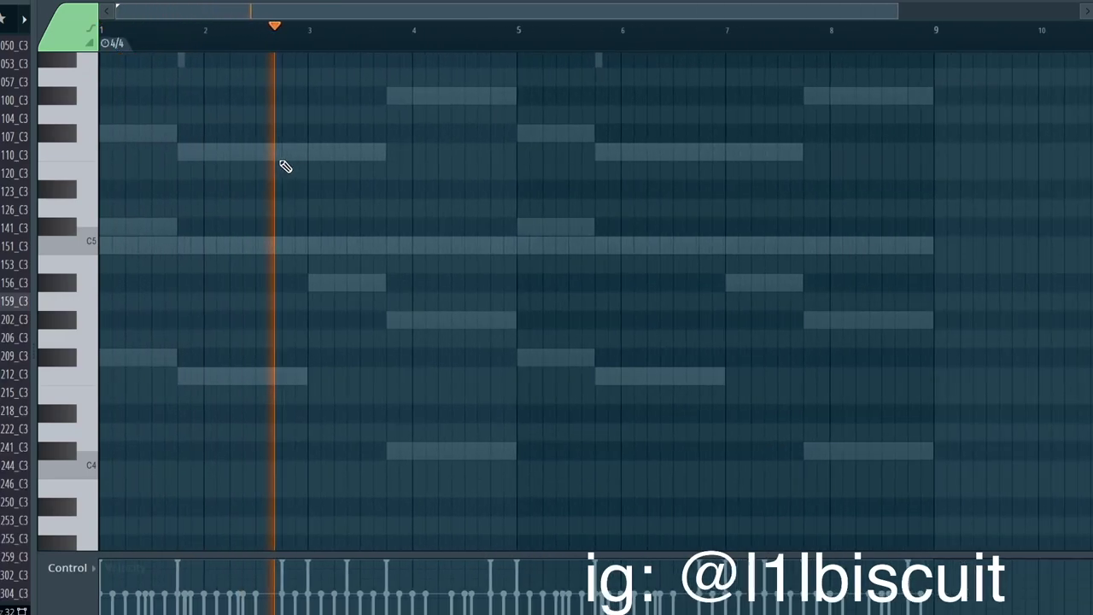
scroll(281, 162, down, 1)
scroll(281, 161, down, 1)
scroll(281, 161, up, 1)
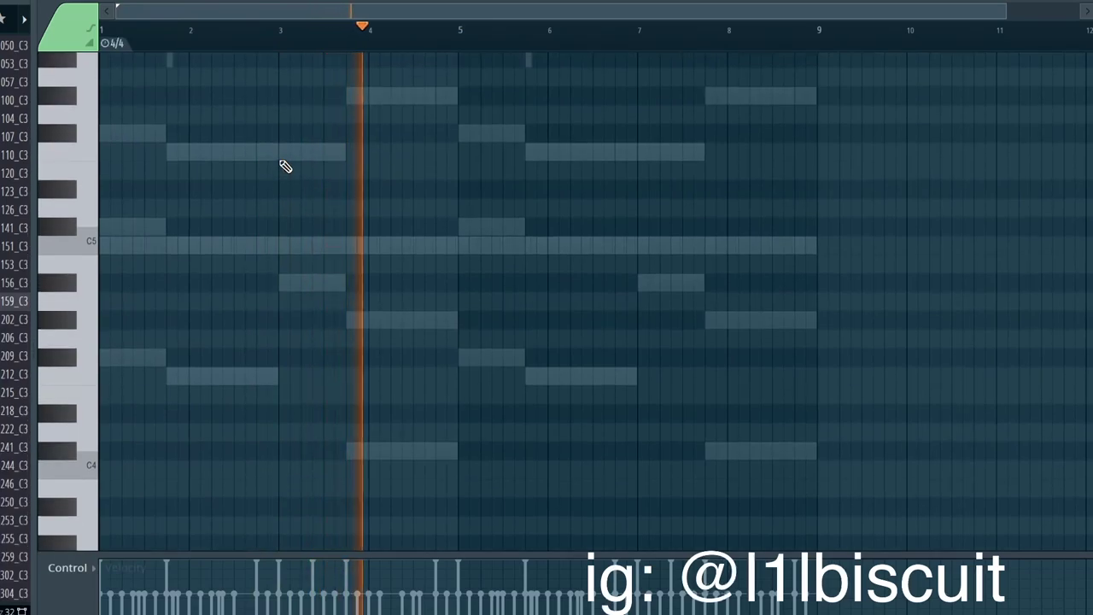
scroll(286, 166, up, 2)
key(space)
key(space)
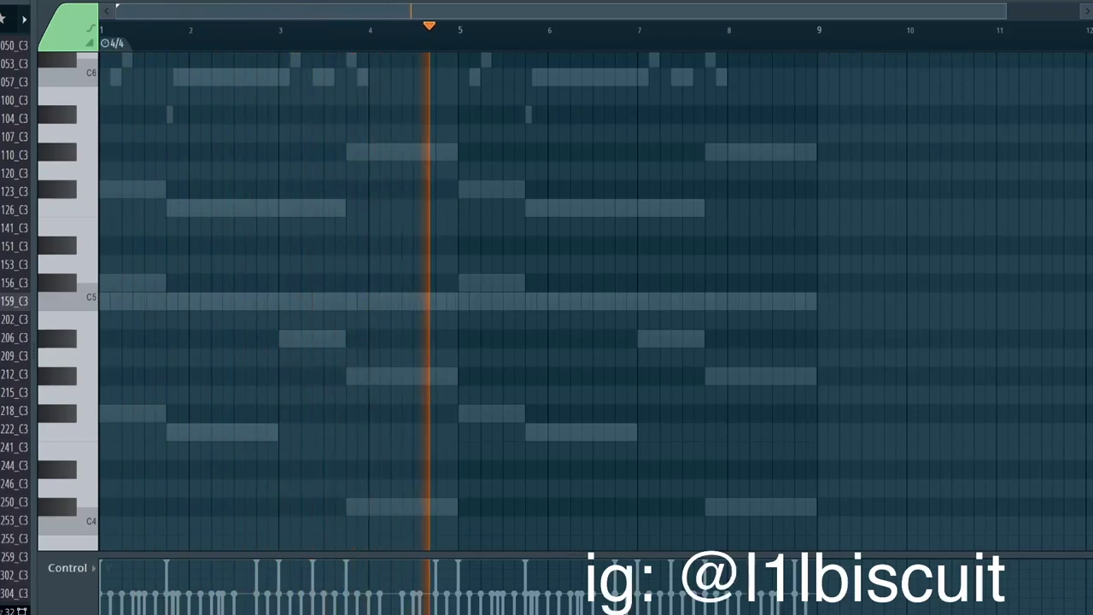
Set the typing keyboard's root note to A# and play the pattern back to try out lead ideas
right_click(330, 1)
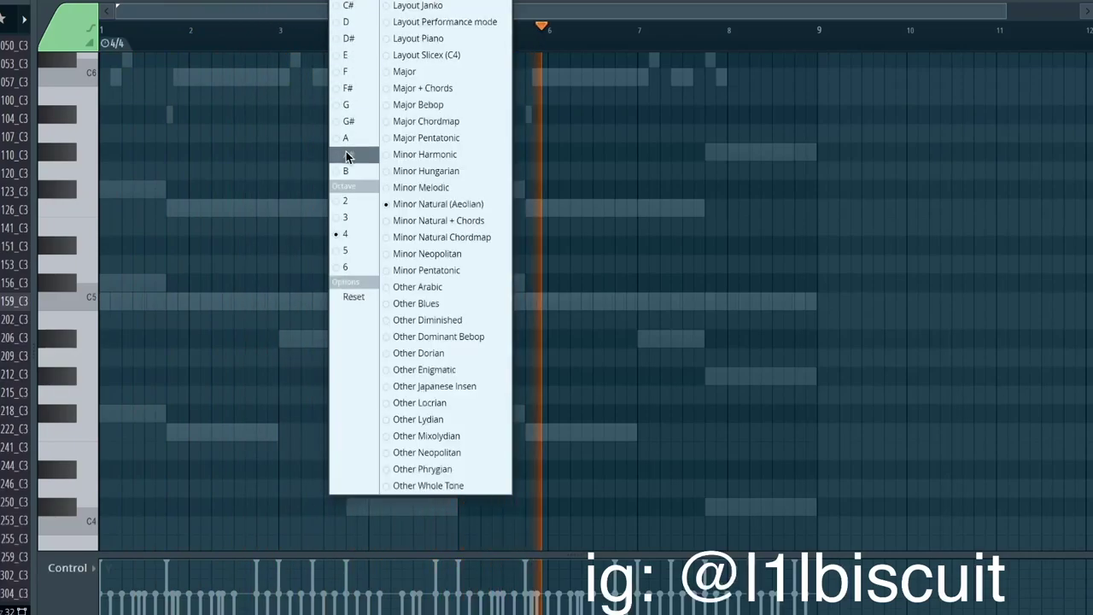
click(346, 155)
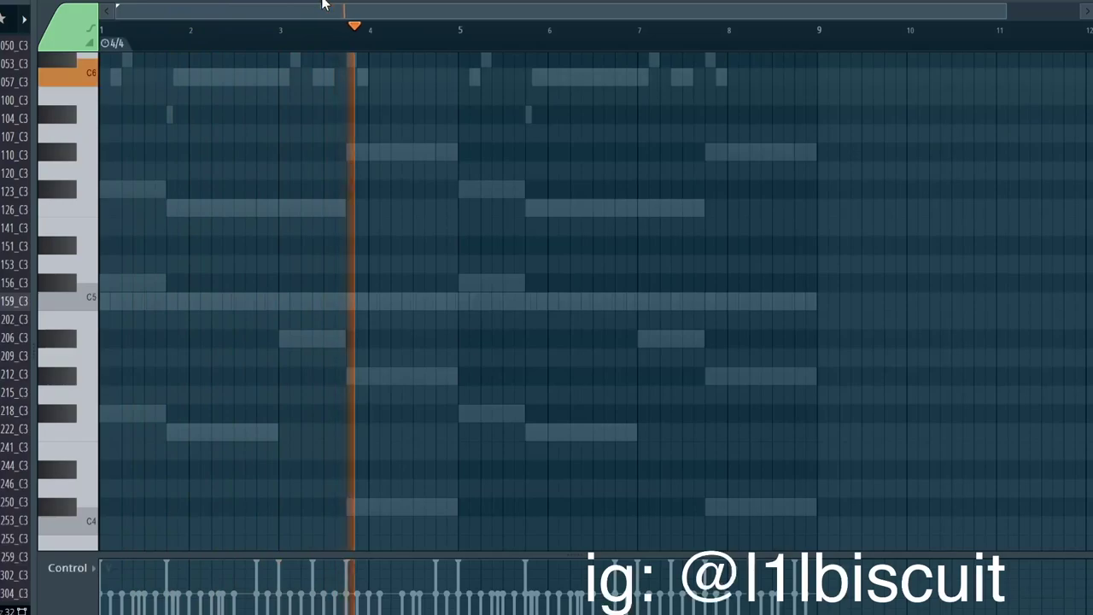
key(space)
scroll(171, 108, up, 4)
scroll(171, 108, down, 1)
key(space)
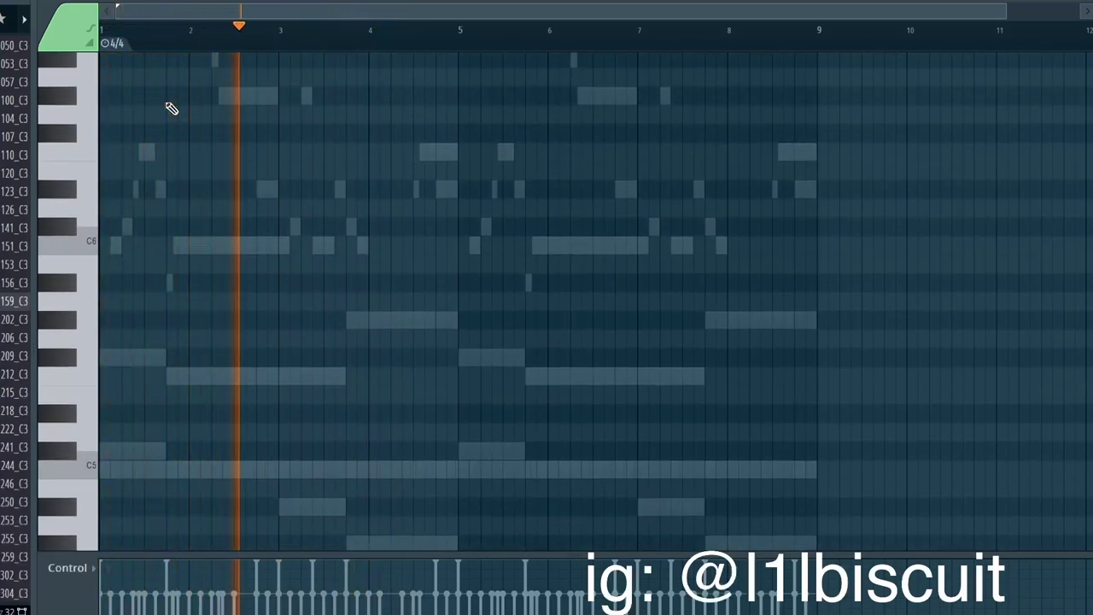
key(space)
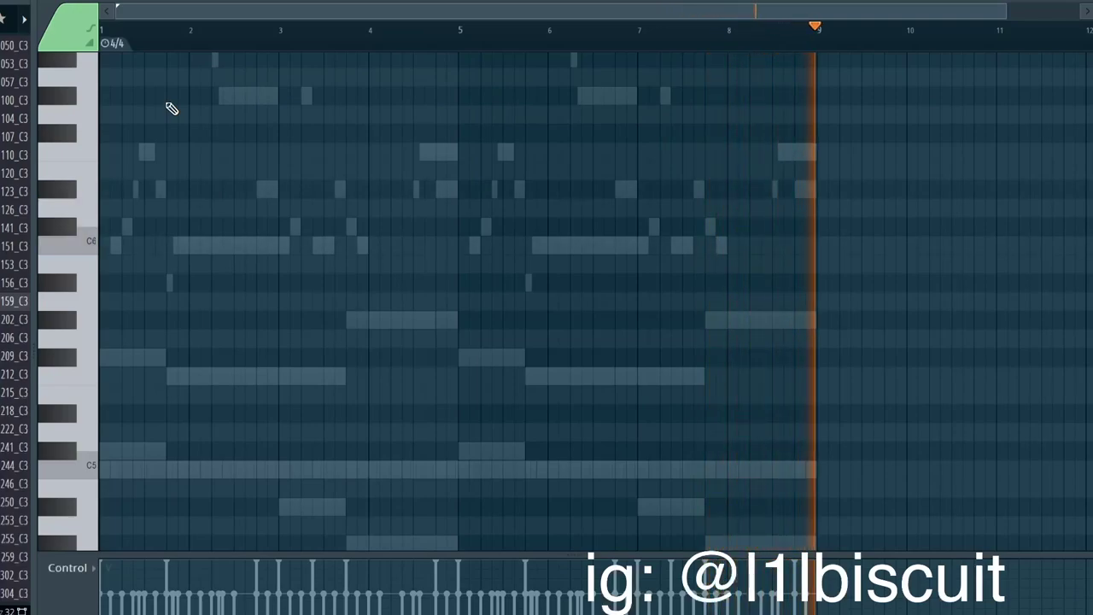
key(space)
key(space)
key(space)
Record a live Synplant #2 melody over bars 1 to 4: G#6, D#6, C#6, G#6, D#6 and C6
right_click(253, 0)
key(Escape)
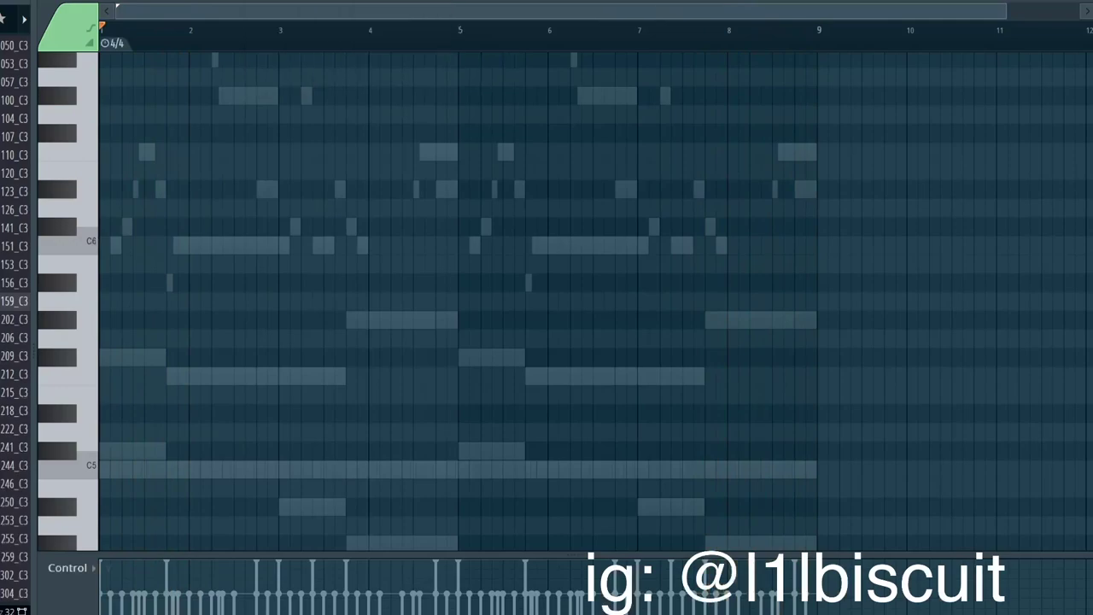
key(r)
click(447, 400)
key(6)
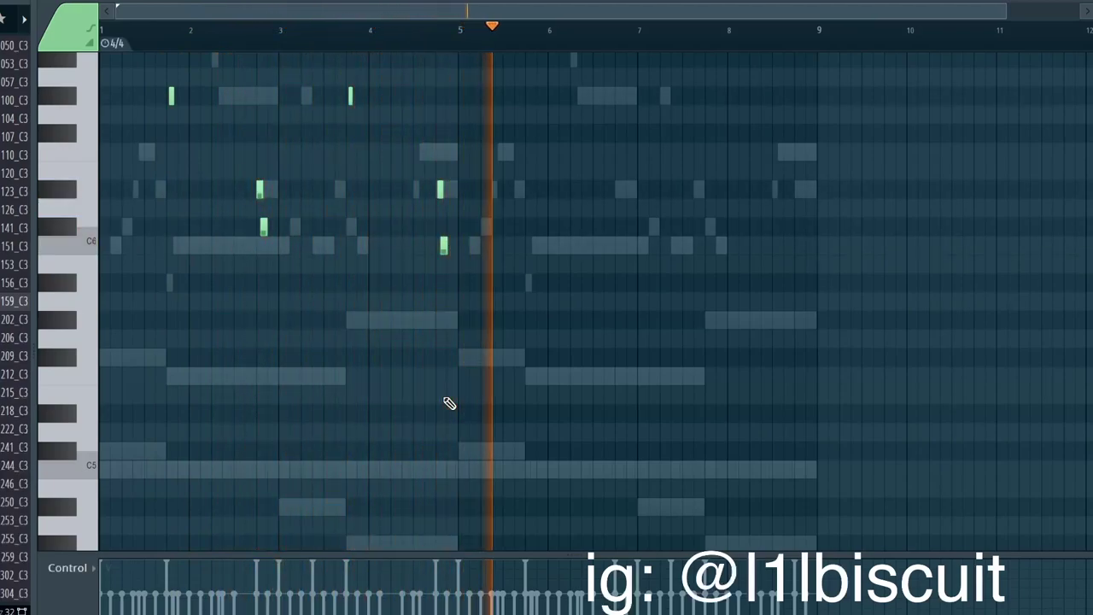
key(space)
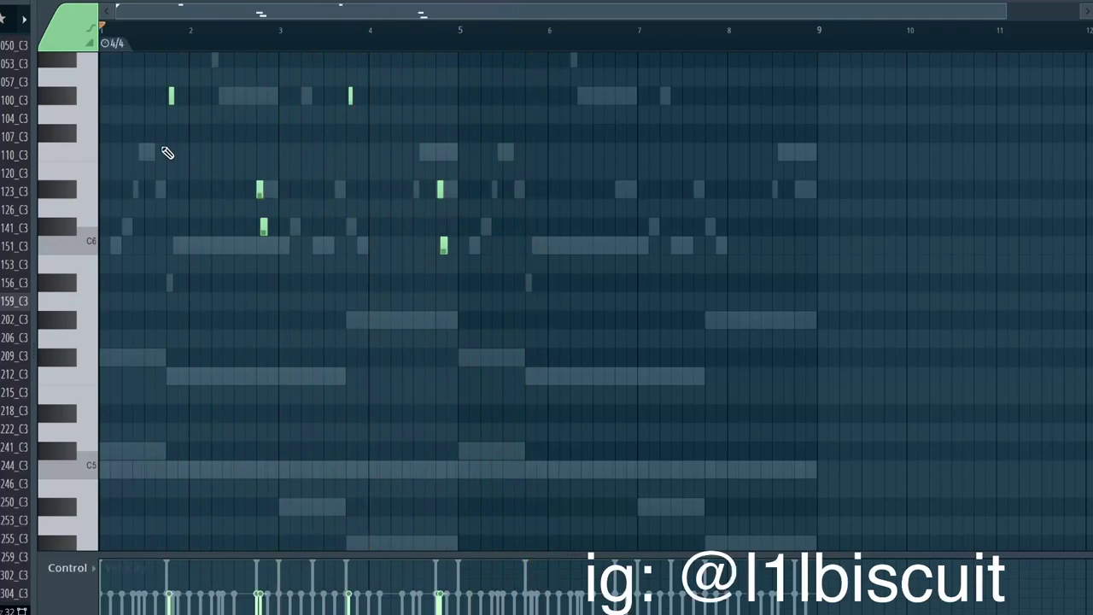
Quantize the recorded G#6 and D#6 notes to the grid, leaving the C#6 and C6 notes off-grid
scroll(313, 29, up, 3)
scroll(198, 75, up, 2)
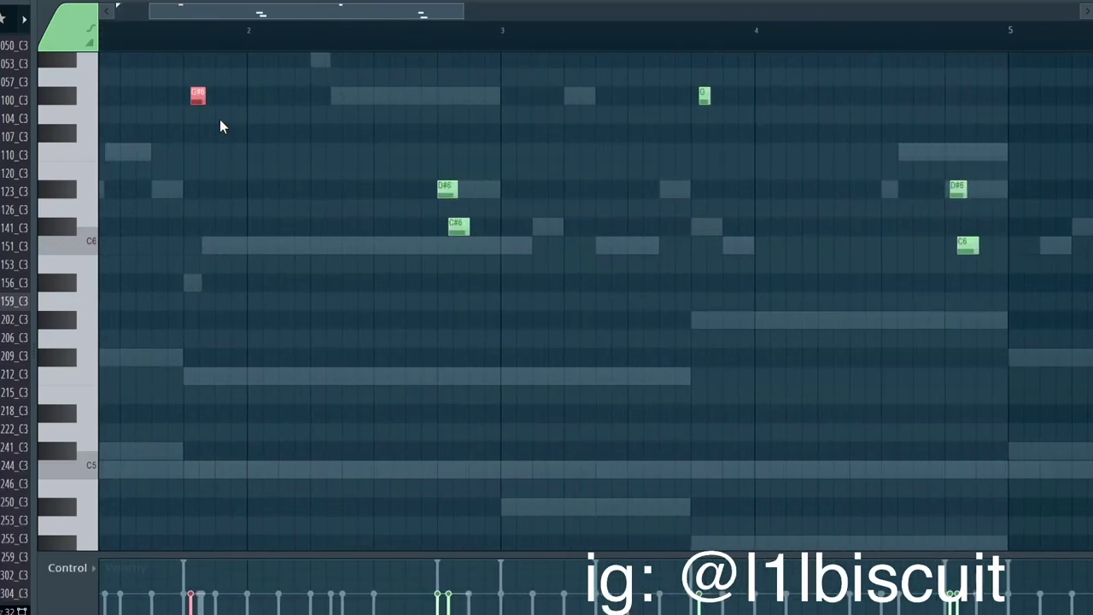
drag(444, 161, 482, 256)
ctrl+click(452, 195)
drag(456, 193, 451, 192)
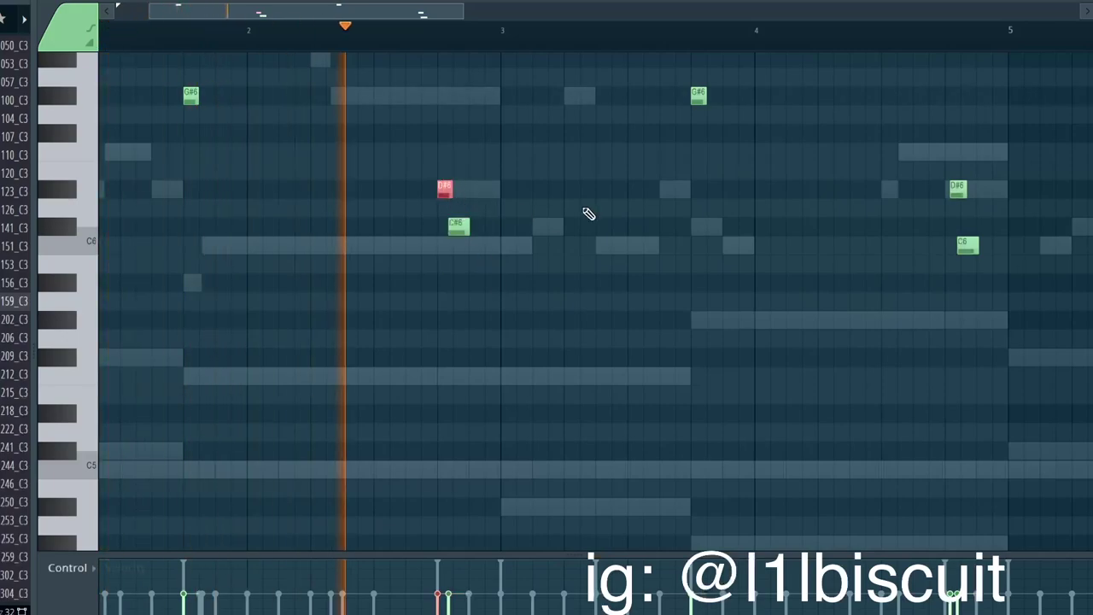
drag(927, 172, 954, 202)
key(ctrl+q)
ctrl+click(971, 215)
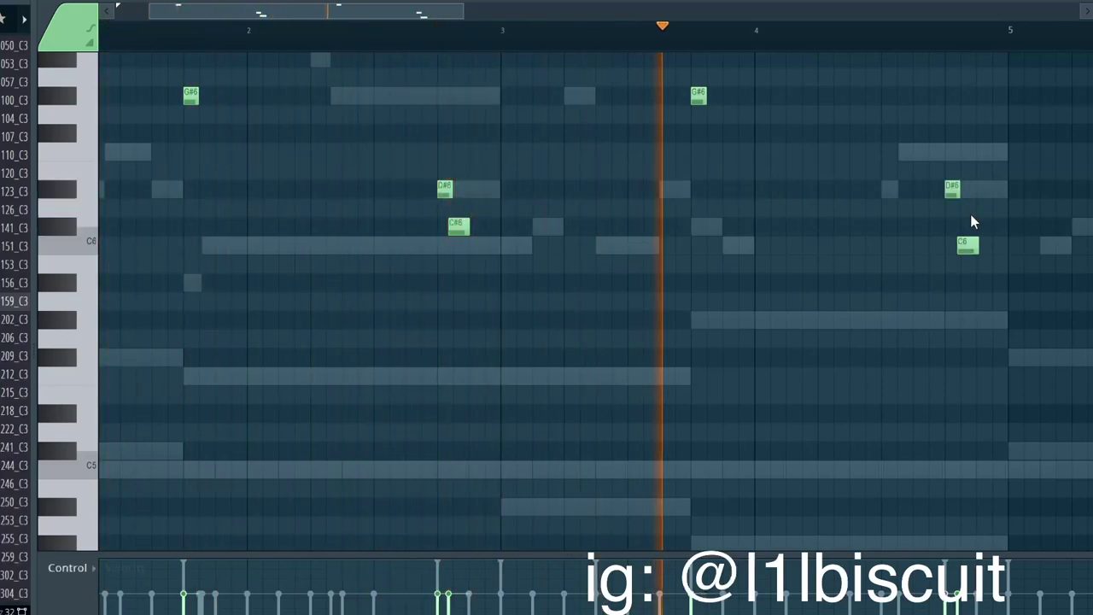
Select bars 1 to 4, duplicate the recorded melody into bars 5 to 8, and close the piano roll
scroll(758, 194, down, 2)
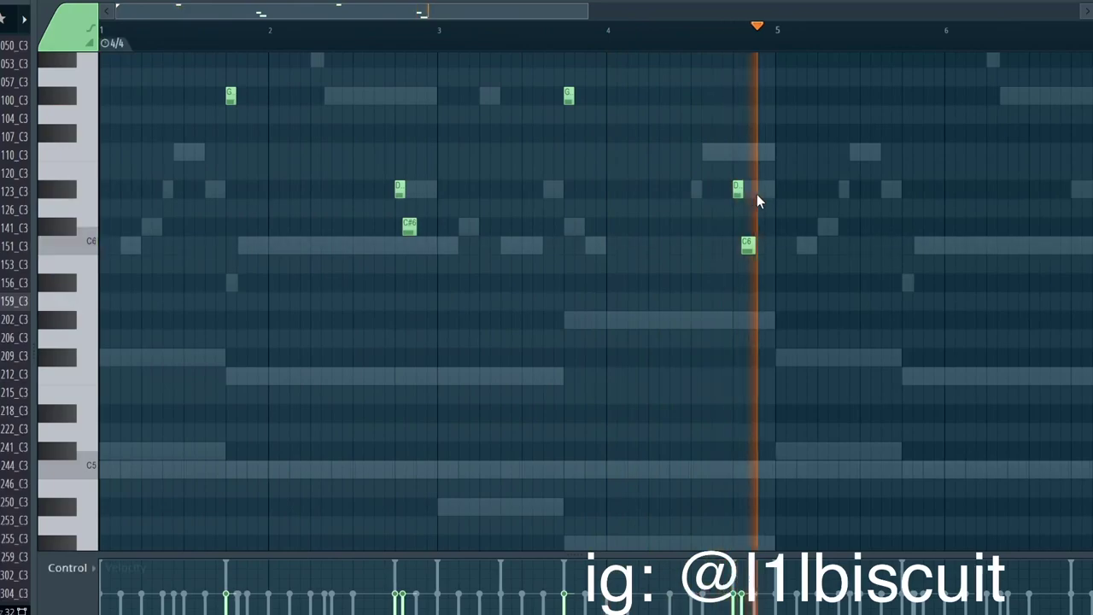
scroll(758, 71, down, 2)
drag(503, 40, 104, 41)
key(ctrl+b)
click(257, 20)
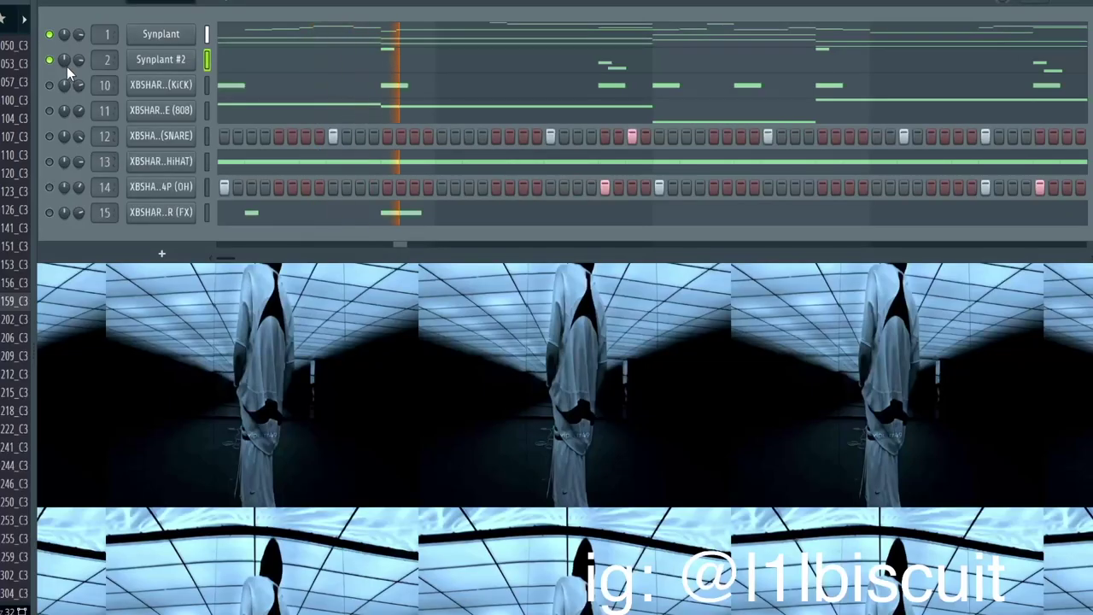
Play the beat with Synplant #2 open and save its lead patch as curelead
click(170, 69)
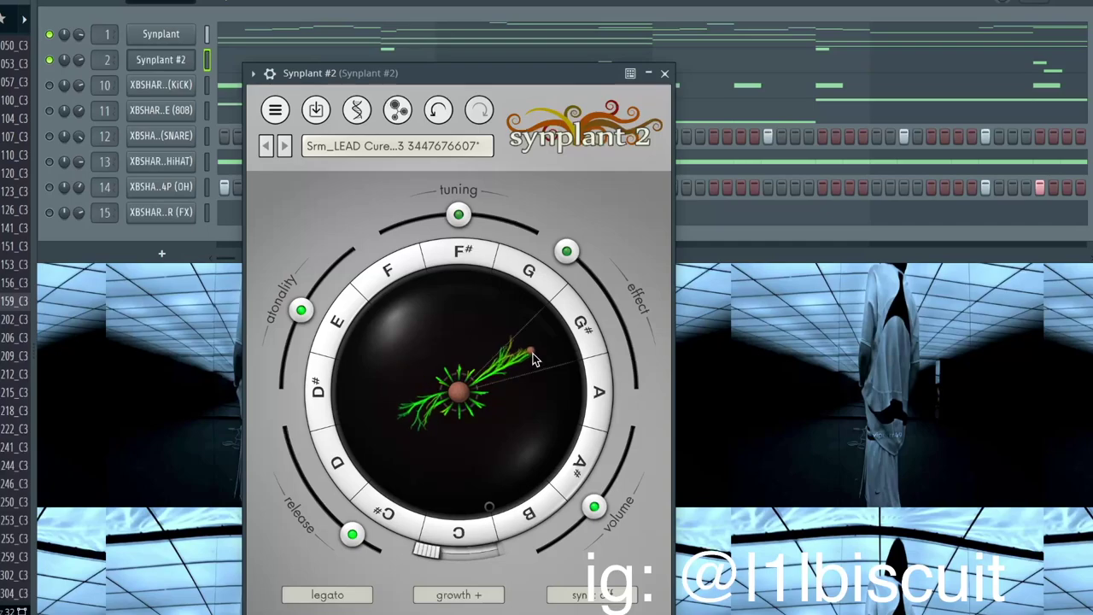
key(space)
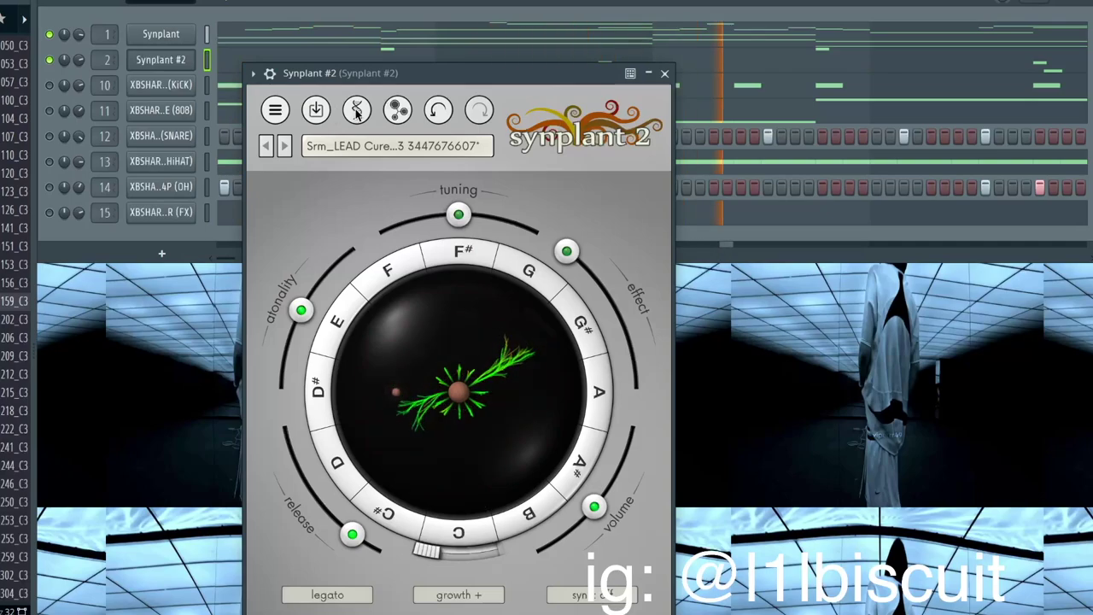
click(327, 112)
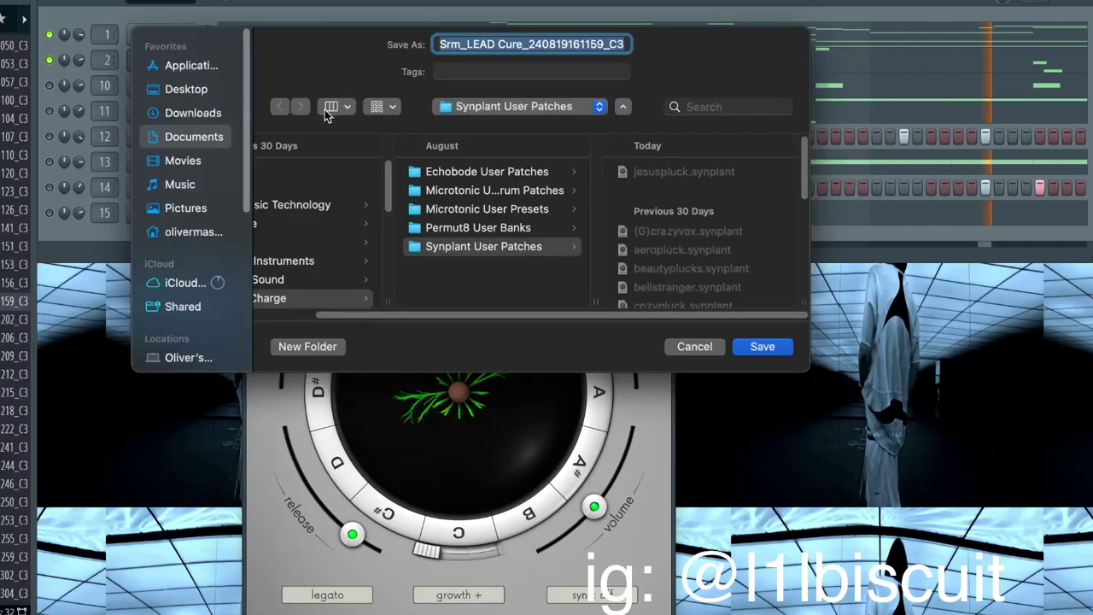
text(curelead)
key(Return)
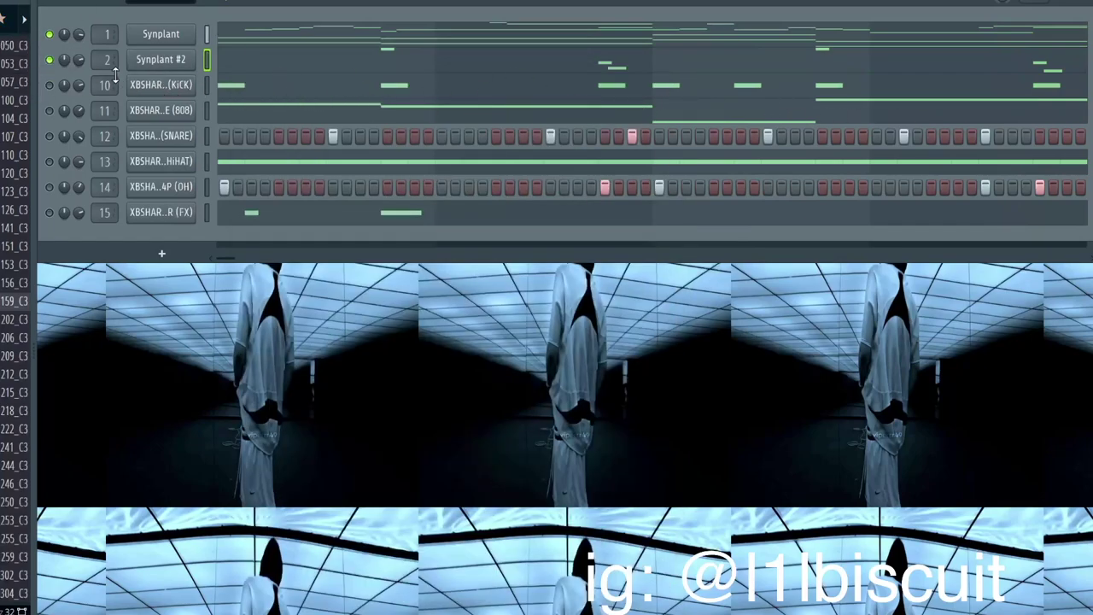
Load the Efx REFRACT effect into the first slot of the Synplant #2 mixer track
key(F9)
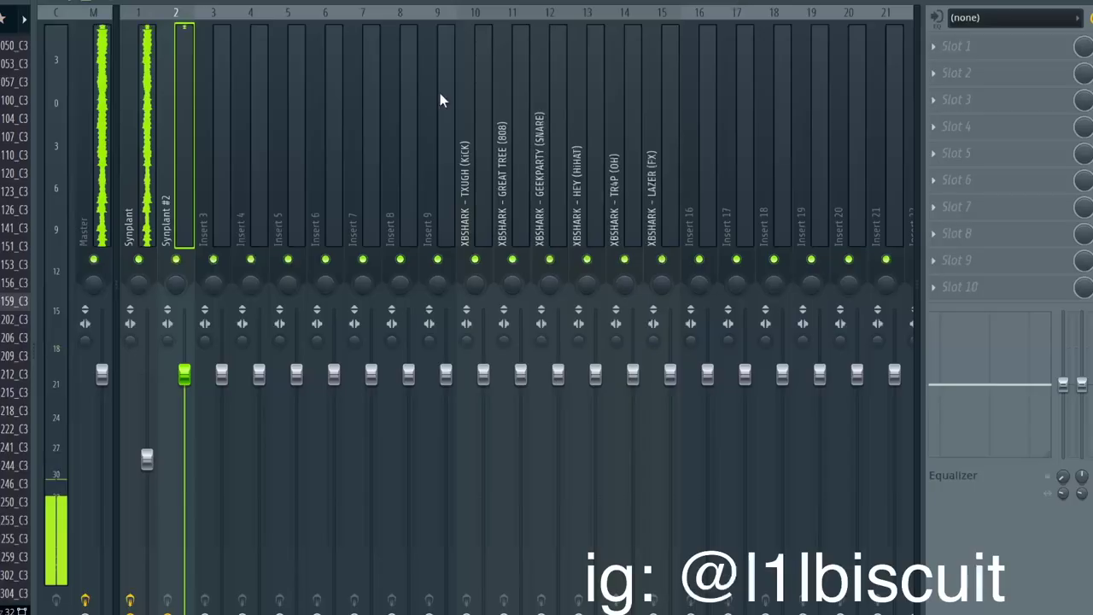
click(959, 75)
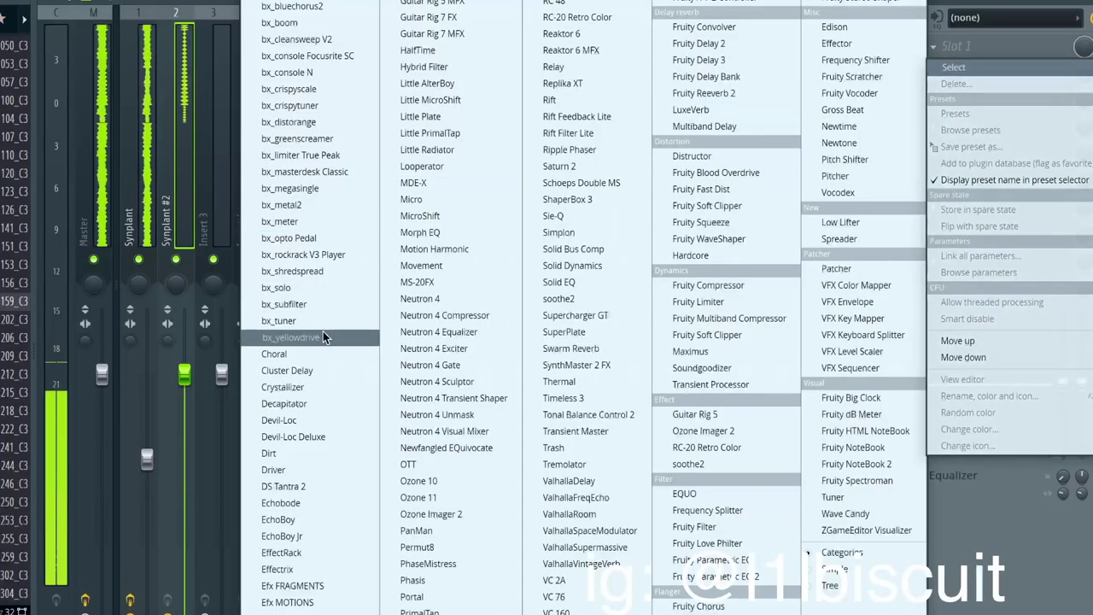
click(316, 521)
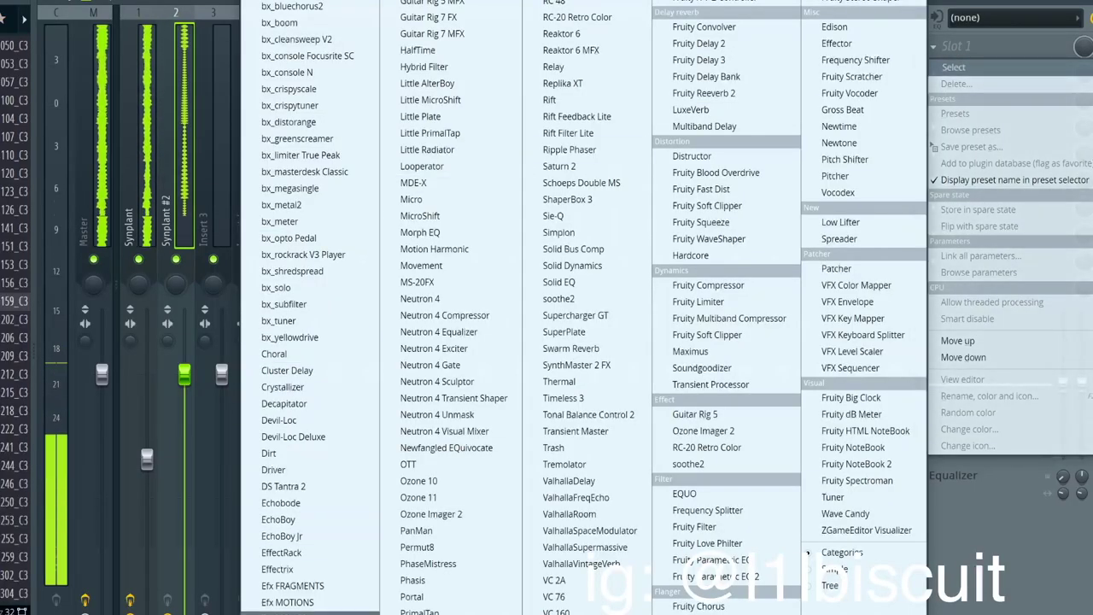
click(333, 612)
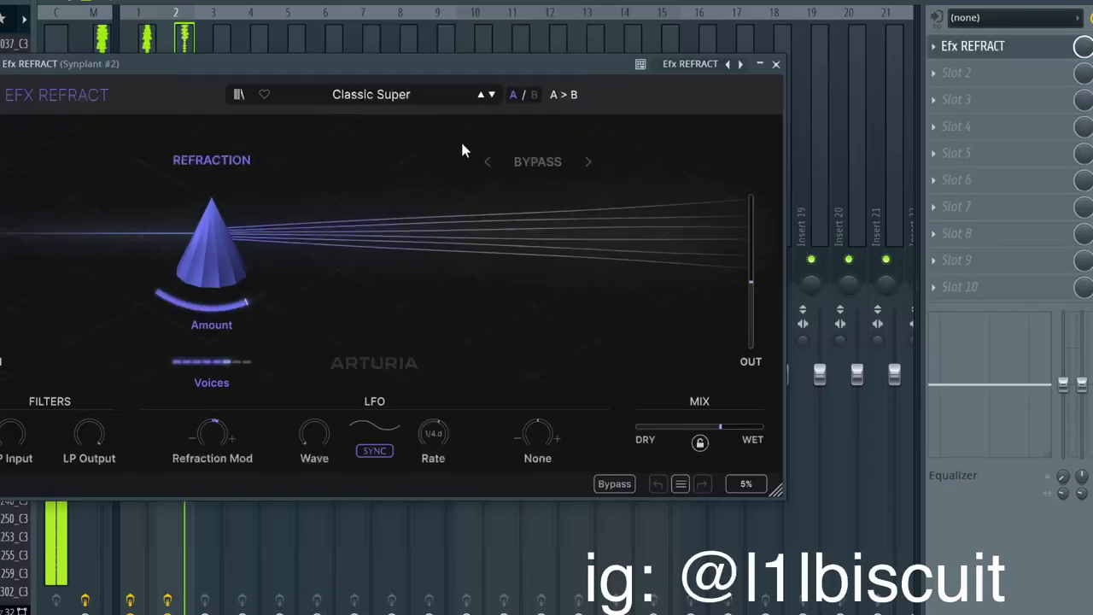
Audition Efx REFRACT's Experimental presets from Bubble Bumps through Illuminate and Scrape Drive to Time Travels
click(385, 94)
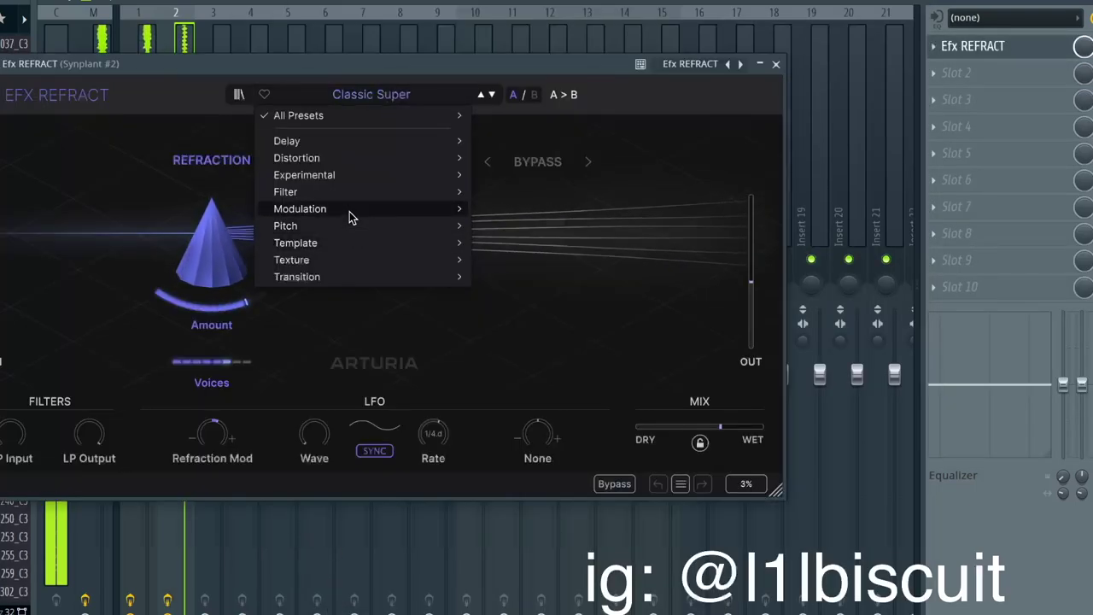
mouse_move(356, 179)
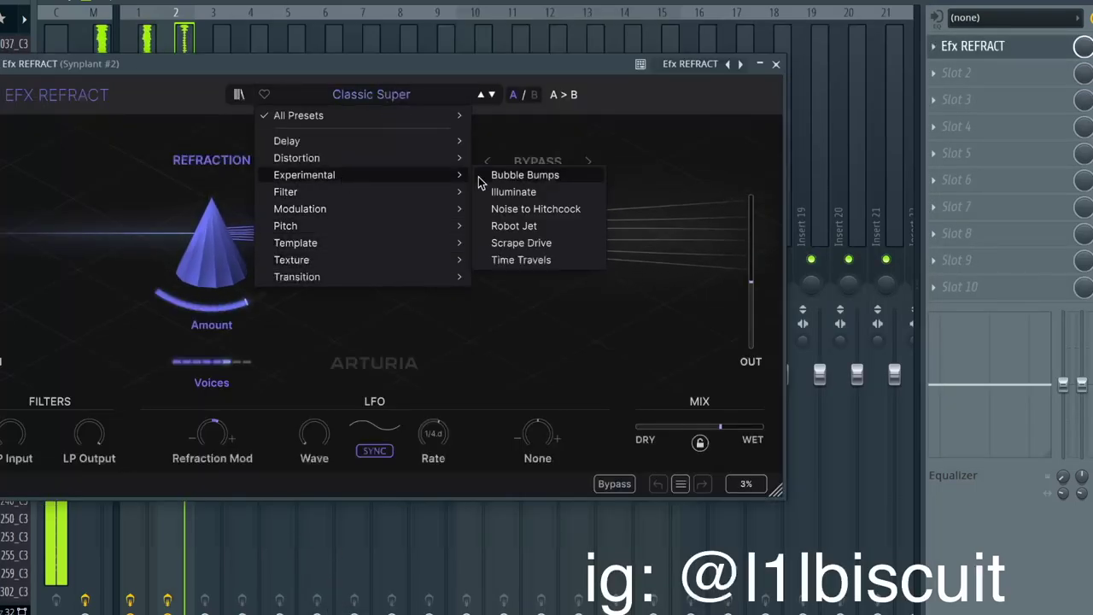
click(525, 175)
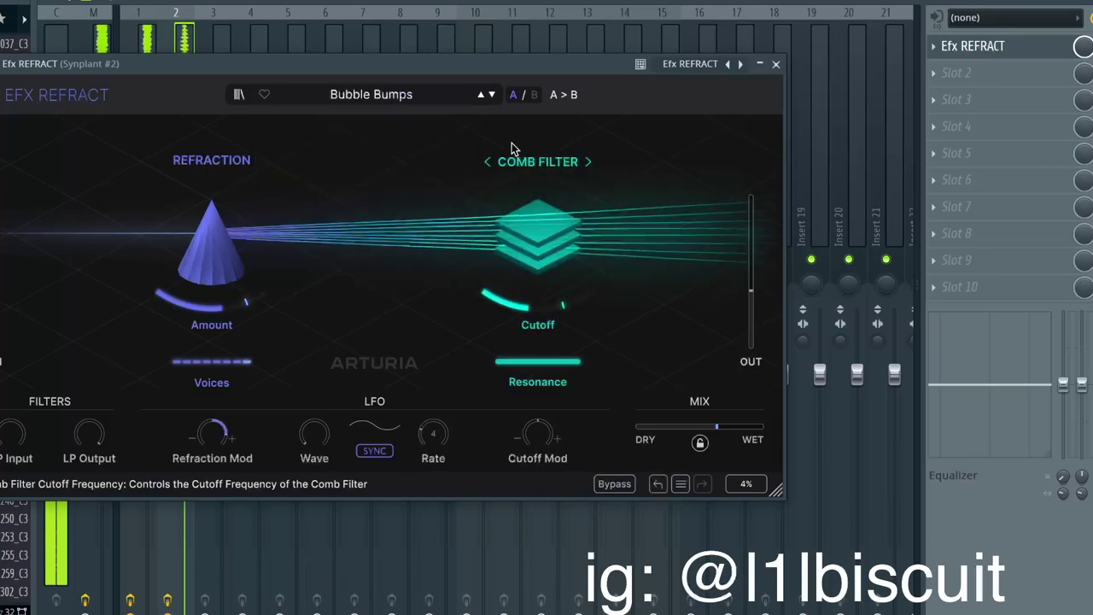
click(494, 98)
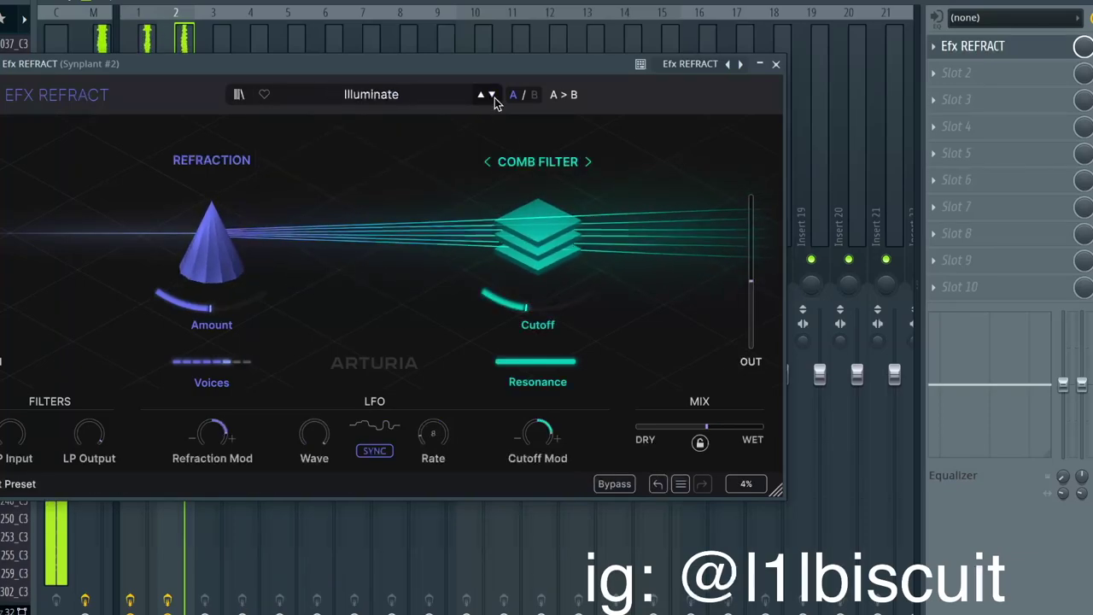
click(495, 98)
click(494, 97)
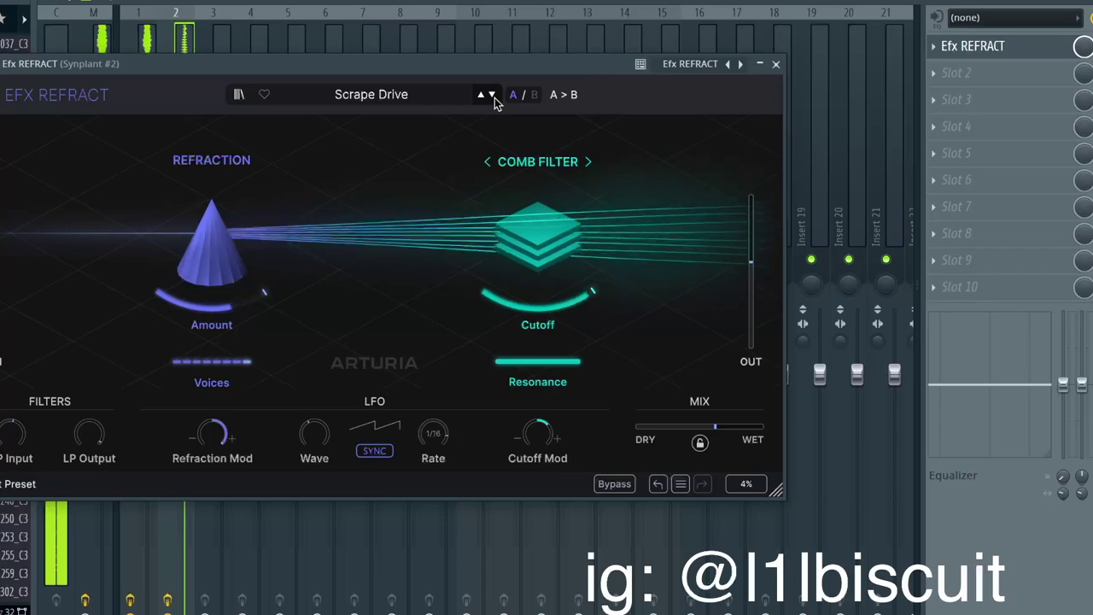
click(494, 98)
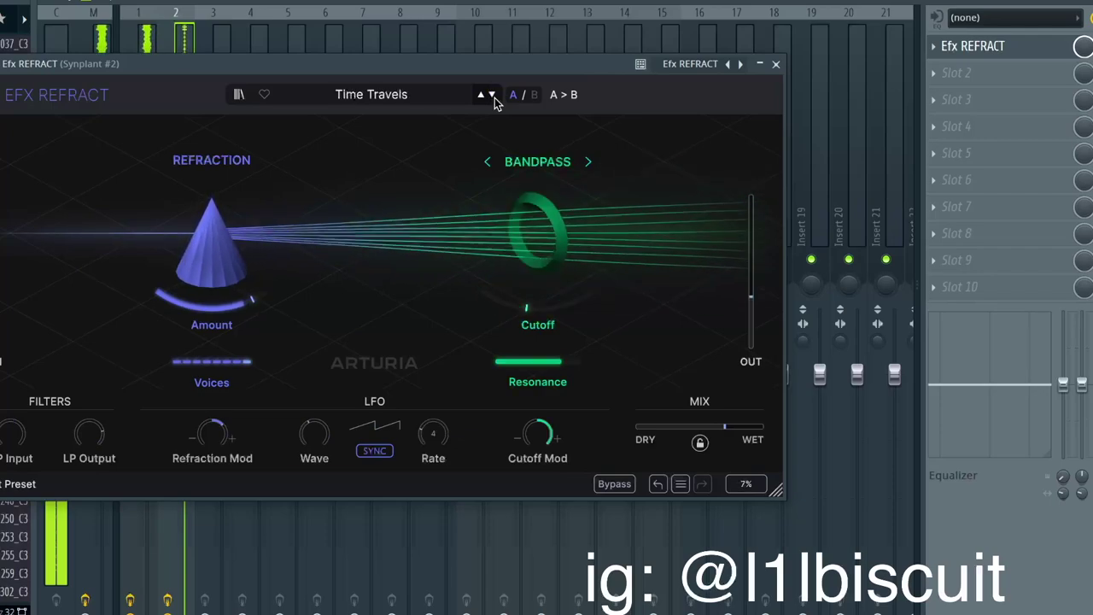
click(413, 96)
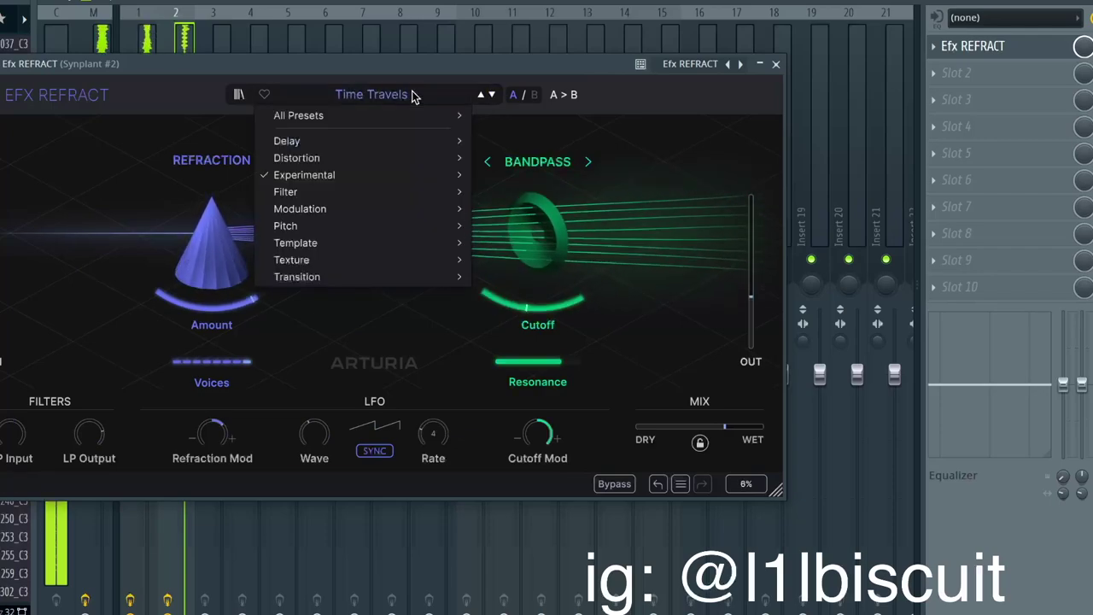
click(448, 72)
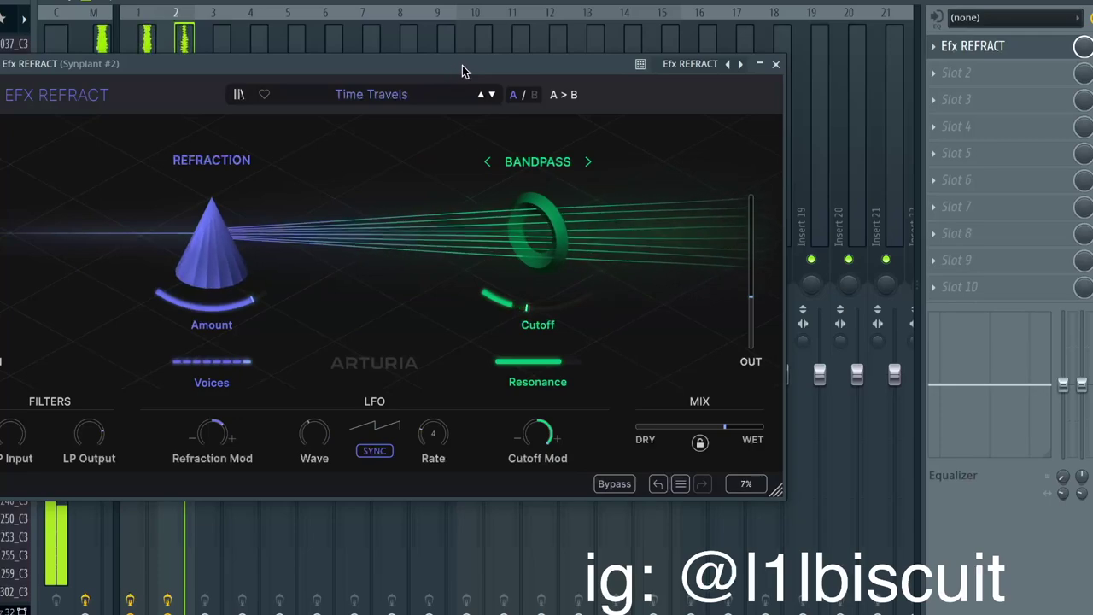
Load the Texture preset Alien Contamination, set its Harmonizer chord to OCT, and close Efx REFRACT
click(415, 92)
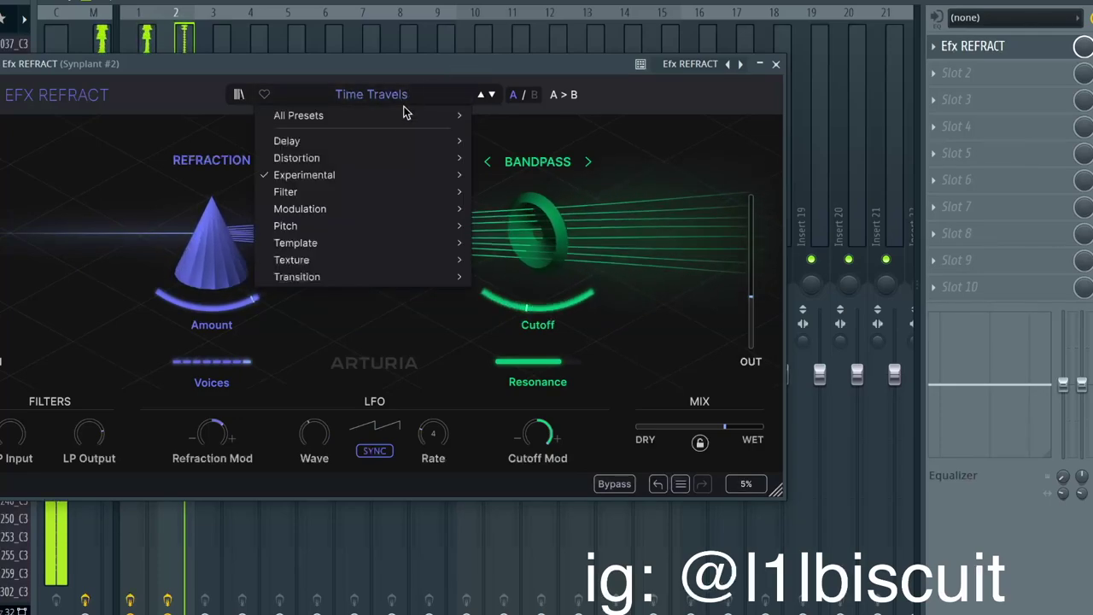
mouse_move(358, 262)
click(505, 258)
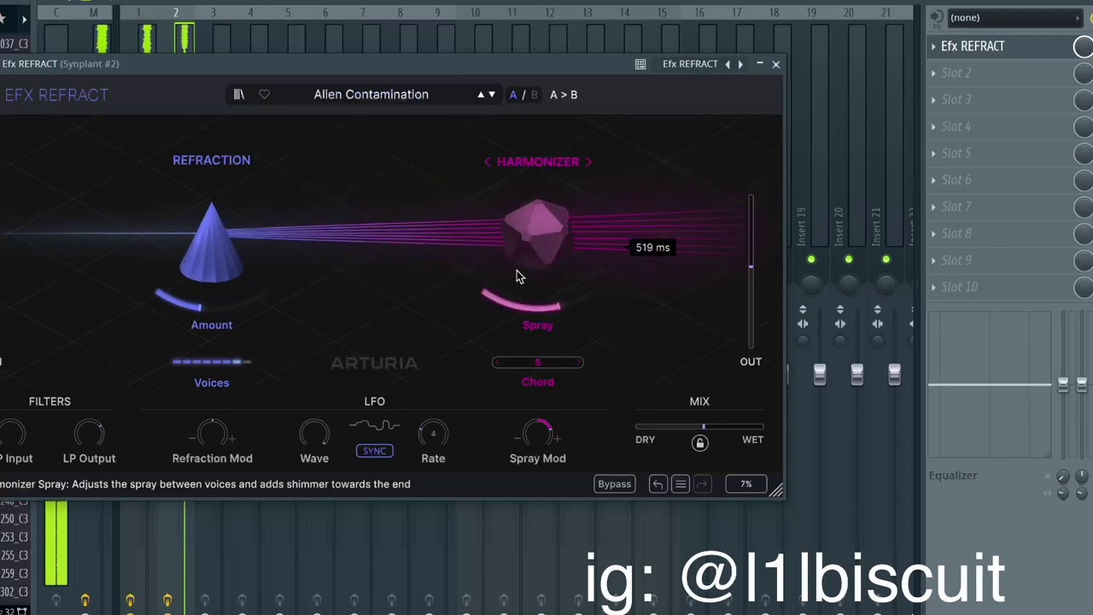
click(533, 374)
click(552, 306)
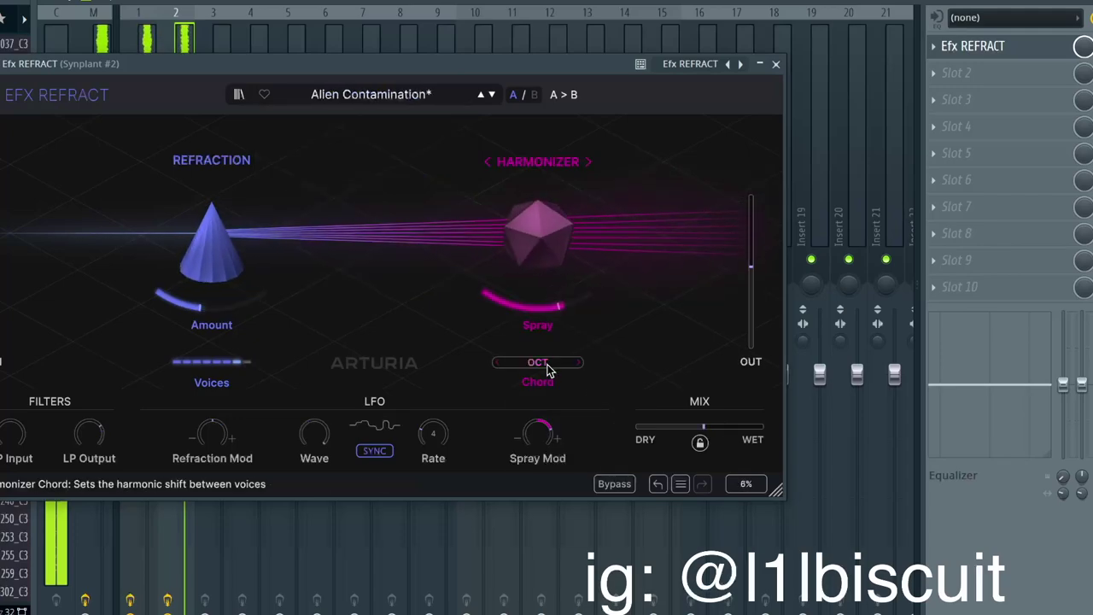
click(775, 63)
Add Fruity Parametric EQ 2 to slot 9 of the Synplant #2 track with the 30Hz + 18kHz cut preset
click(954, 264)
click(726, 610)
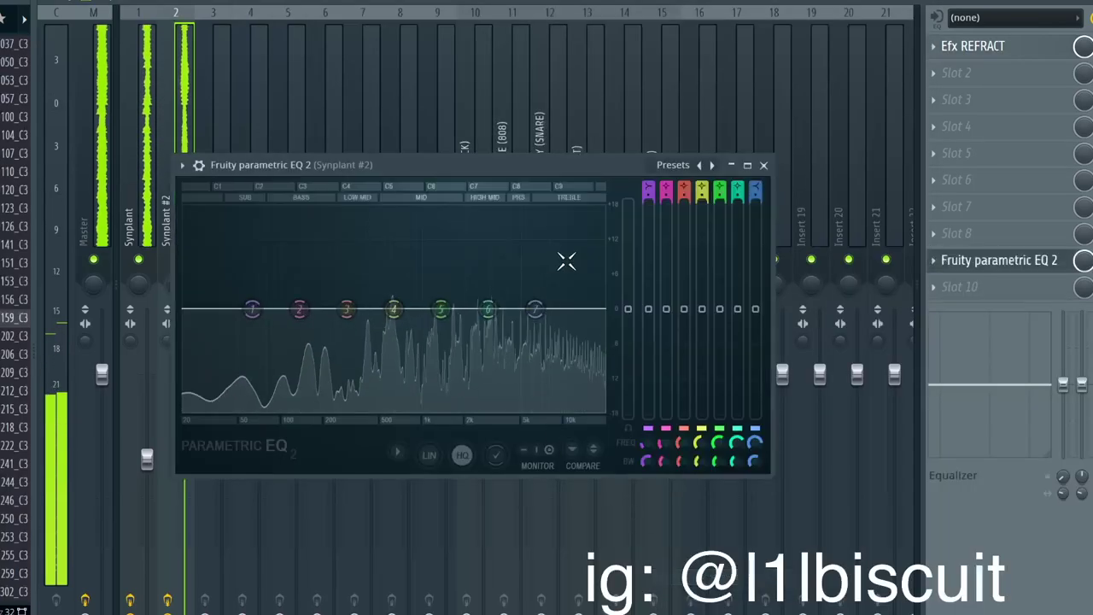
click(706, 164)
Raise the EQ's low cut to about 400 Hz and lower the Synplant #2 mixer fader slightly
drag(190, 310, 380, 311)
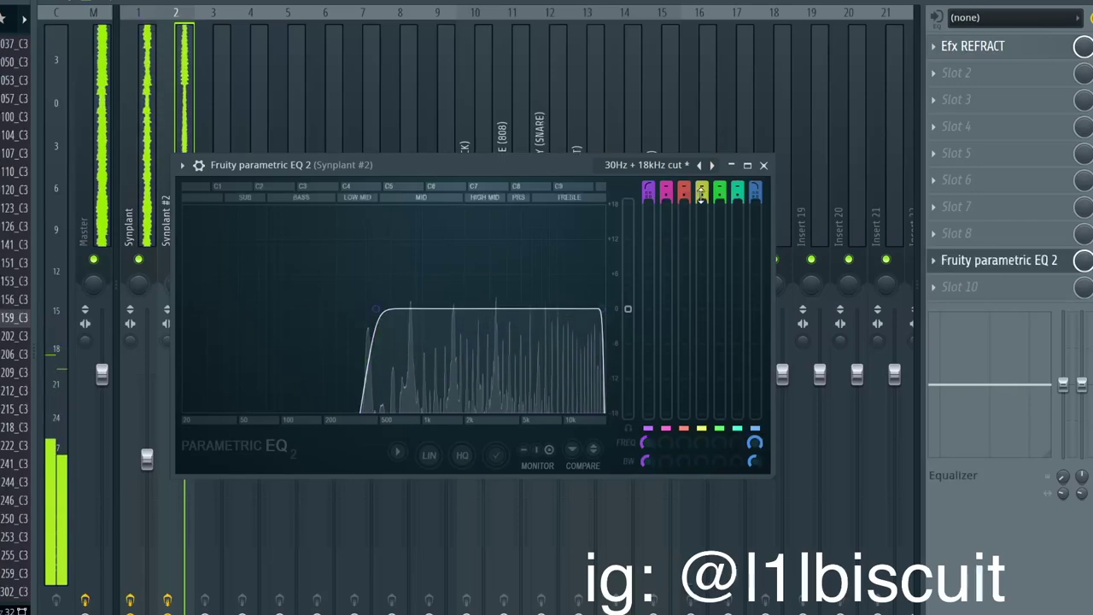
click(763, 165)
drag(182, 380, 182, 387)
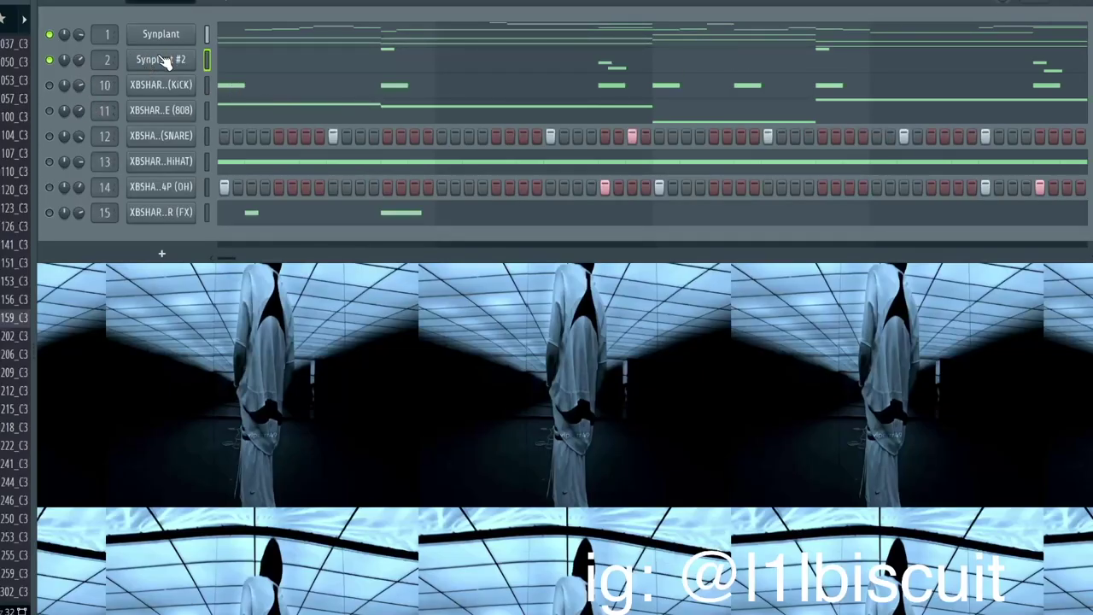
Clone the Synplant #2 channel in the channel rack
right_click(163, 61)
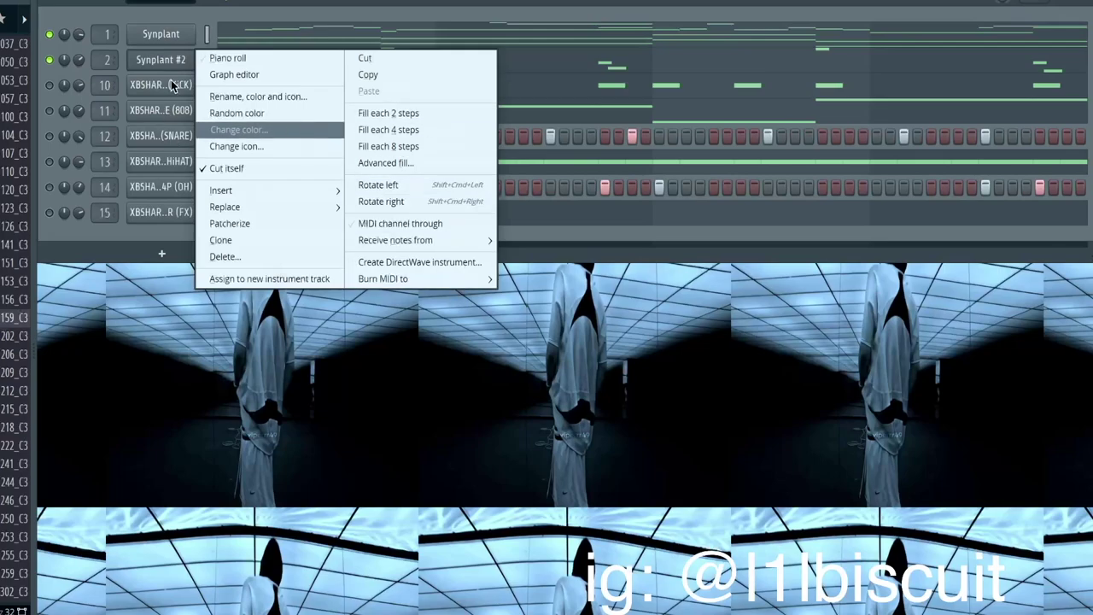
click(162, 60)
right_click(163, 60)
click(281, 244)
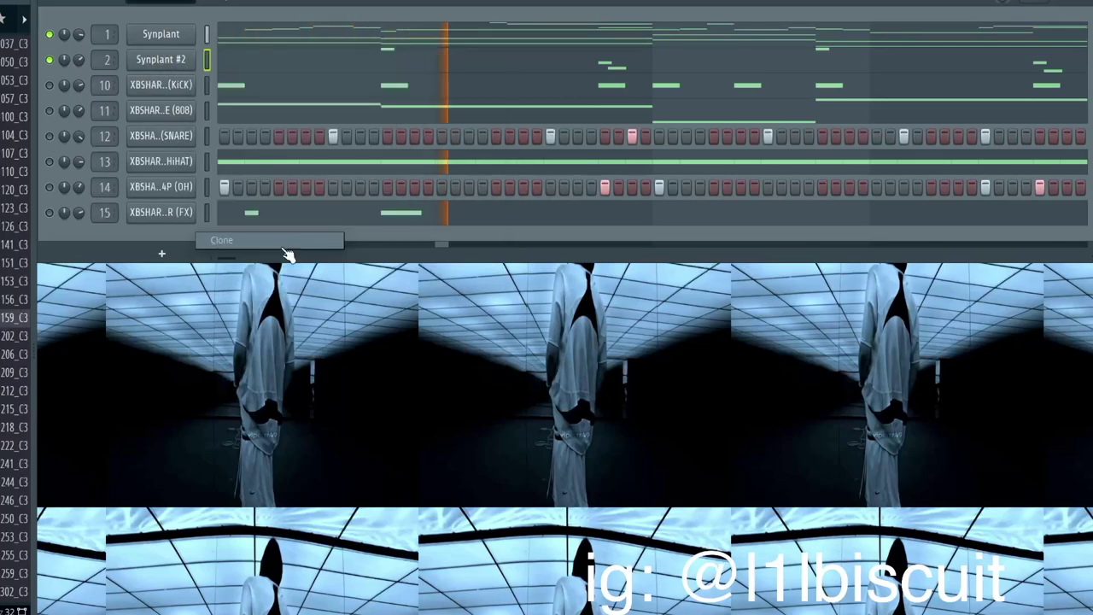
scroll(12, 326, down, 5)
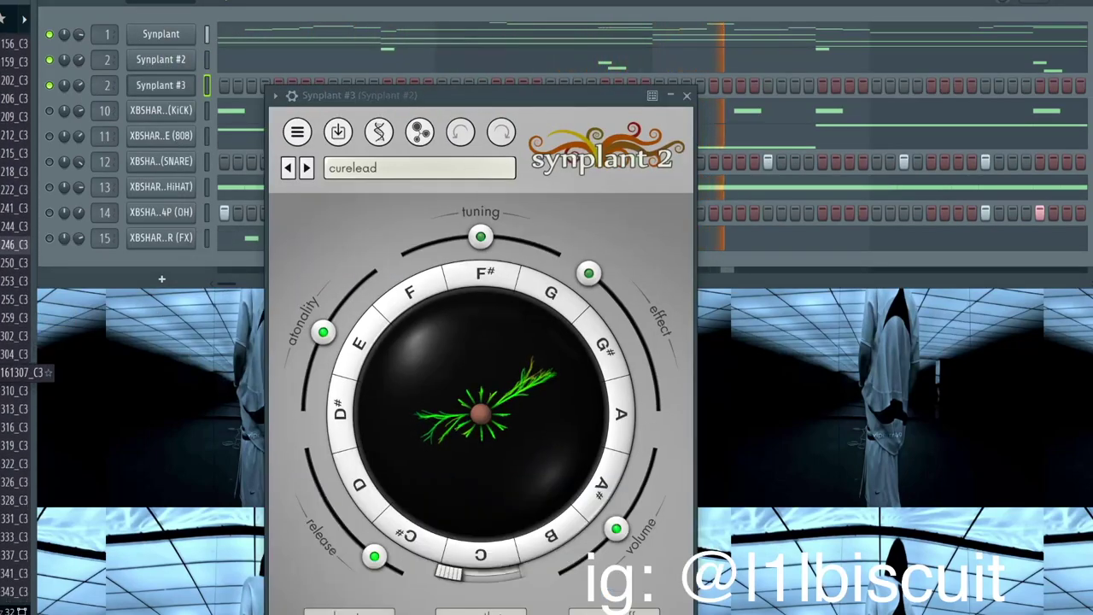
scroll(26, 342, down, 3)
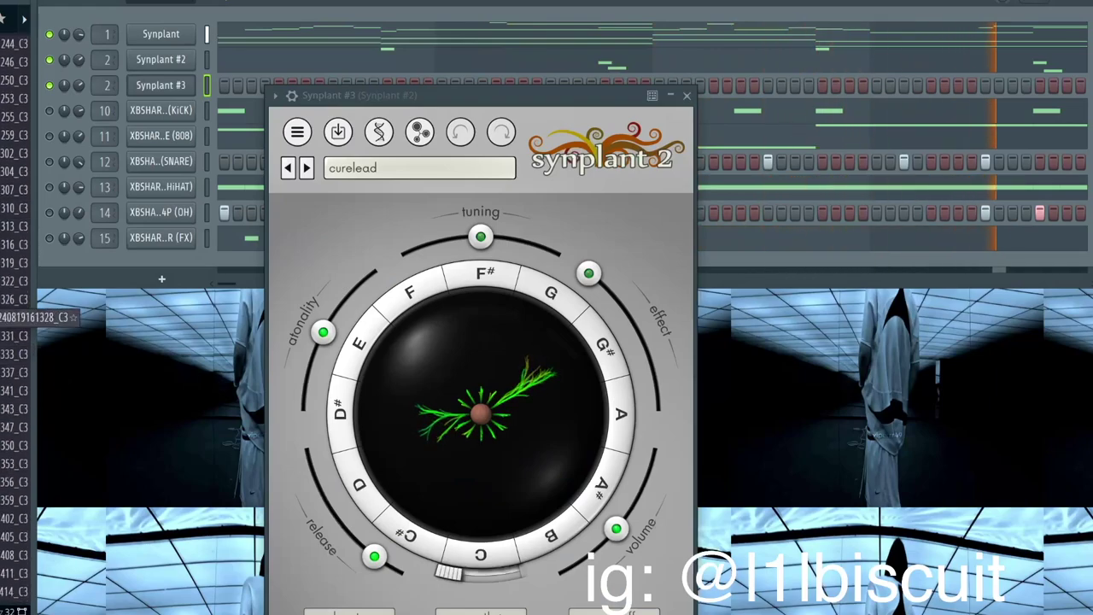
drag(26, 299, 534, 361)
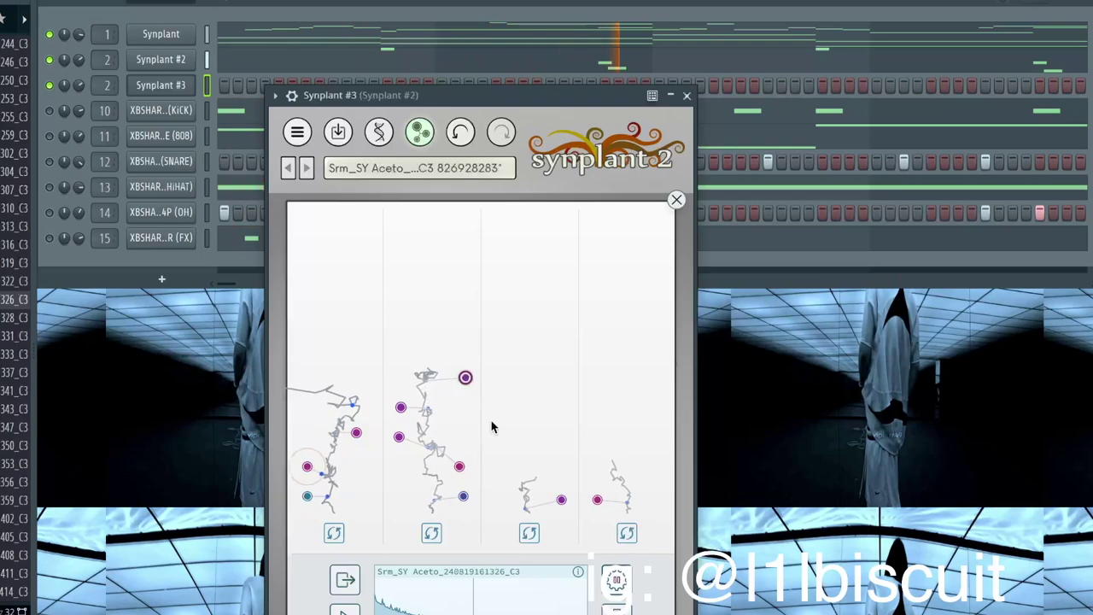
click(562, 501)
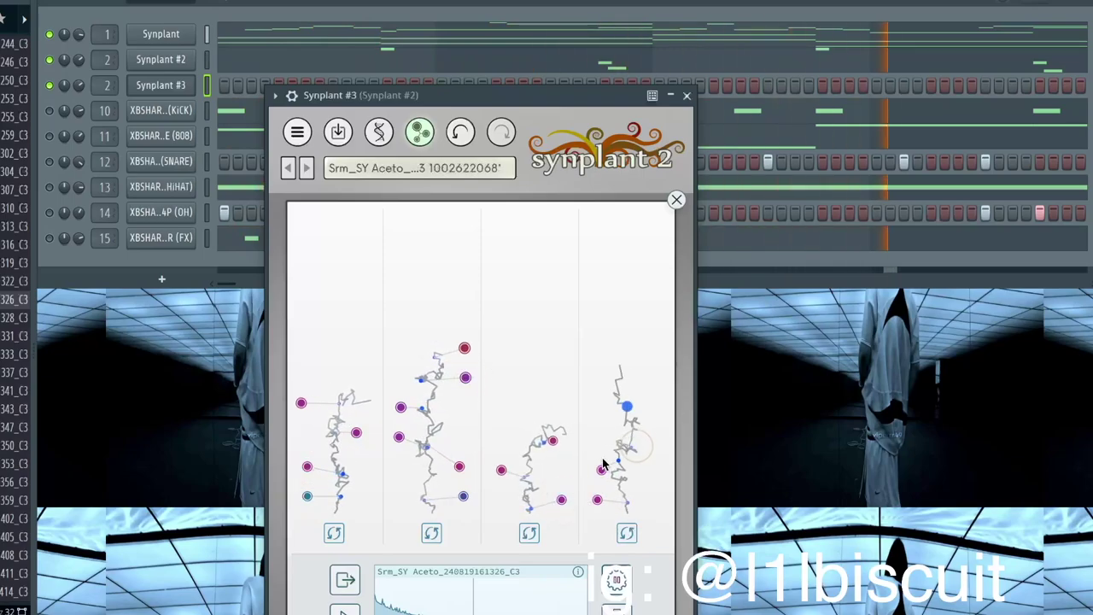
Route the Synplant #3 channel to mixer insert 3
key(F9)
click(208, 85)
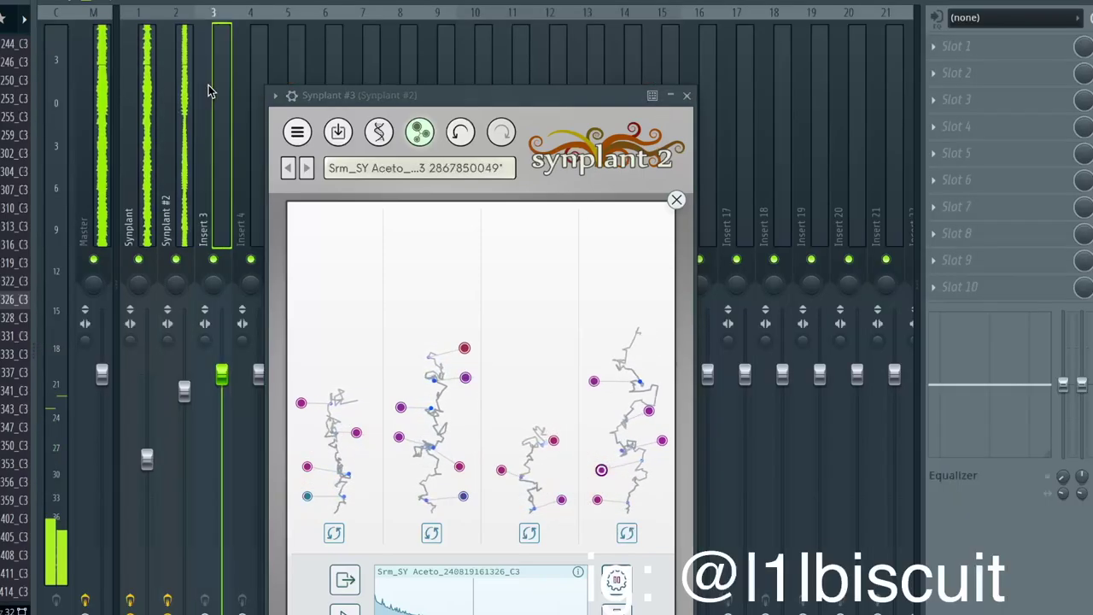
key(ctrl+l)
Audition the generated Aceto patches across the four Genopatch strands while the pattern plays
click(652, 353)
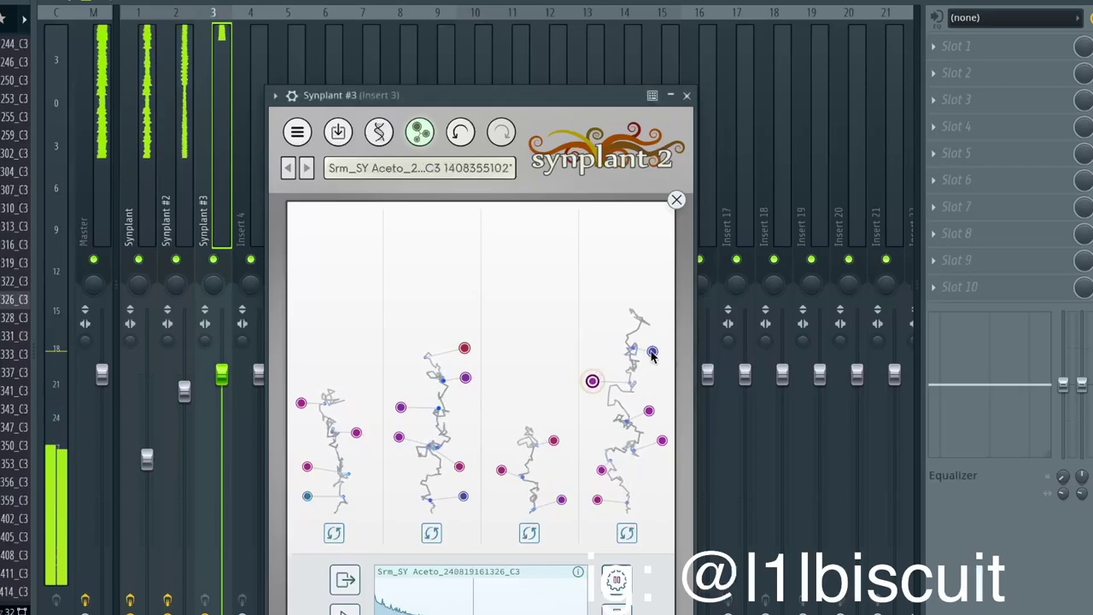
click(662, 440)
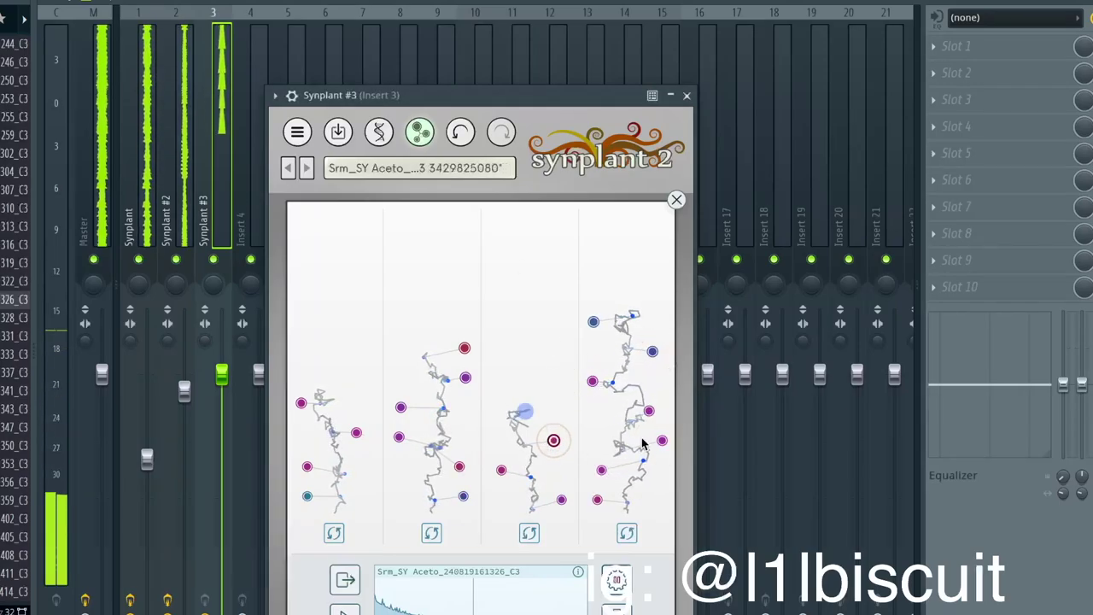
click(463, 347)
click(401, 407)
click(398, 437)
click(356, 433)
click(399, 437)
click(301, 402)
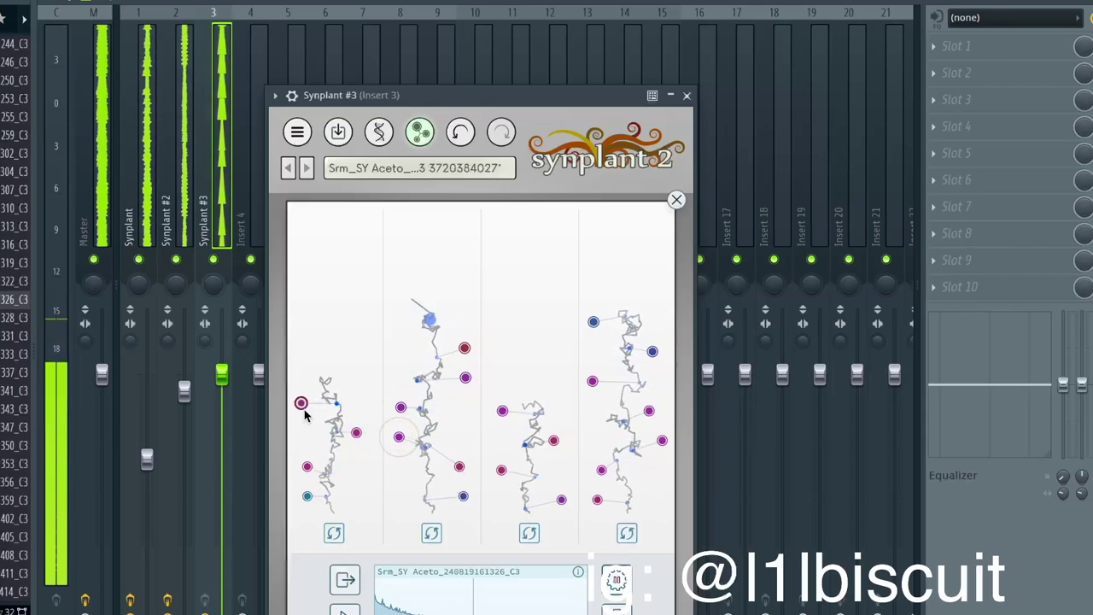
Choose a generated patch from the first Genopatch strand, close Synplant #3, and return to the channel rack
click(308, 466)
click(307, 495)
click(306, 374)
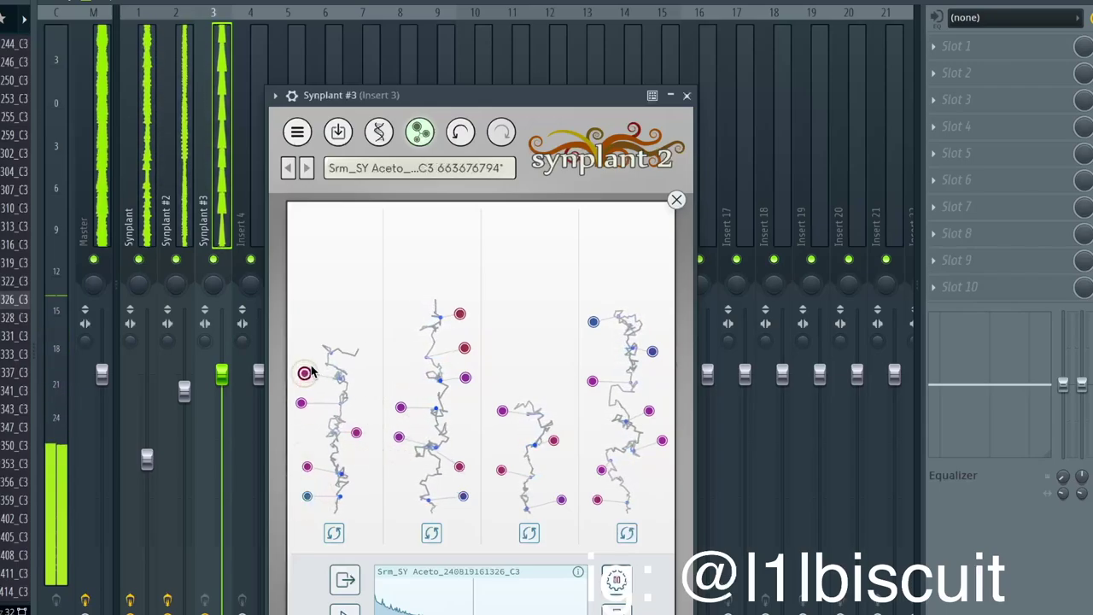
click(677, 199)
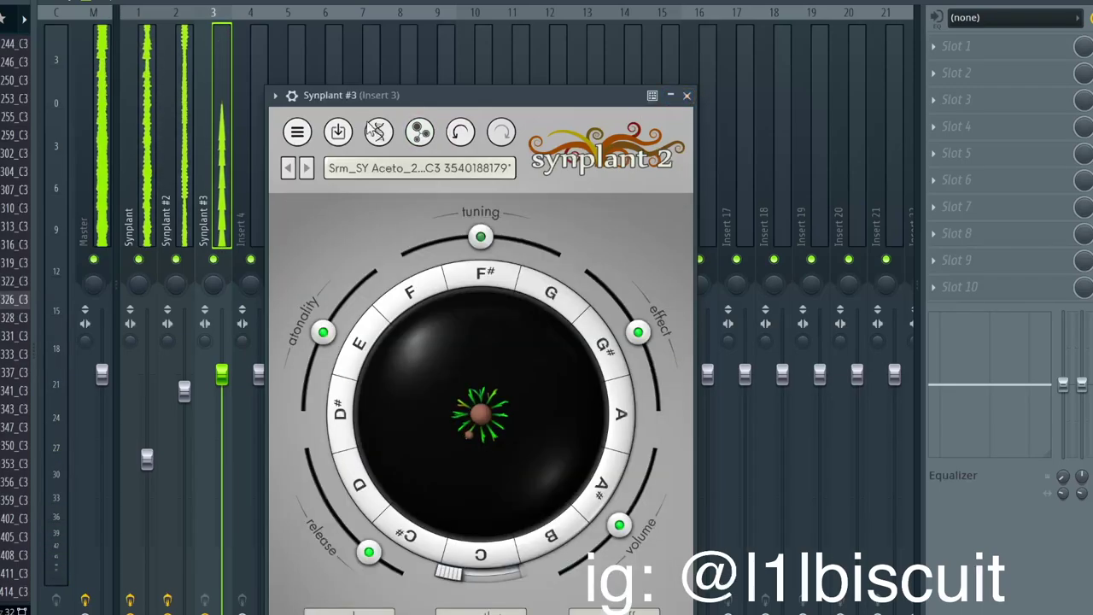
click(686, 95)
key(F6)
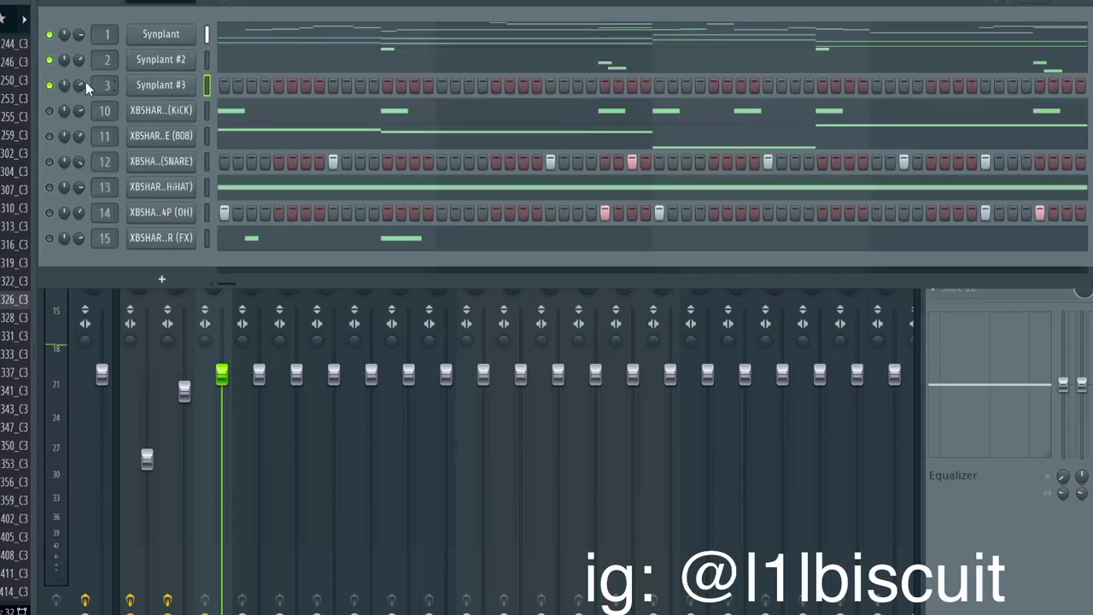
Draw an F#4, C#5 and F#5 chord at the start of Synplant #3's piano roll and shorten it to a stab
right_click(154, 83)
click(231, 98)
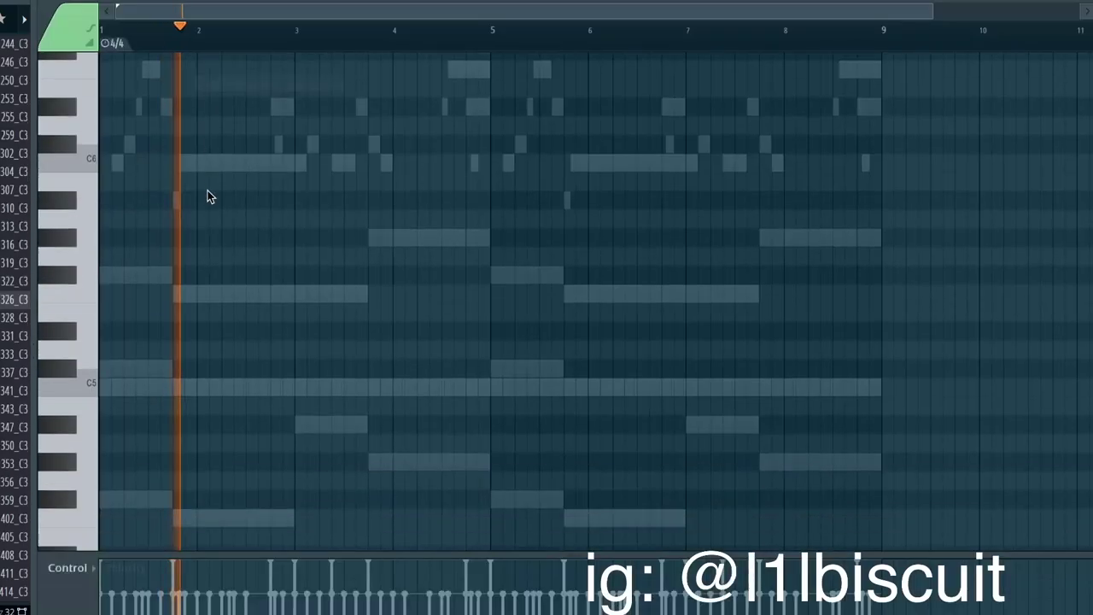
scroll(124, 286, down, 5)
key(space)
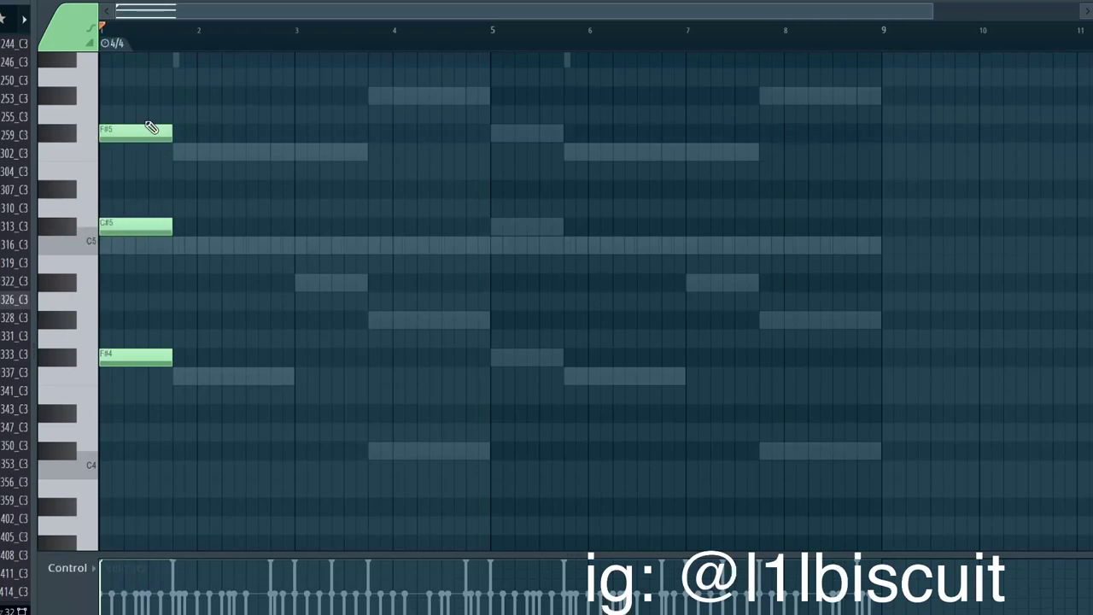
drag(145, 106, 122, 495)
key(shift+d)
key(space)
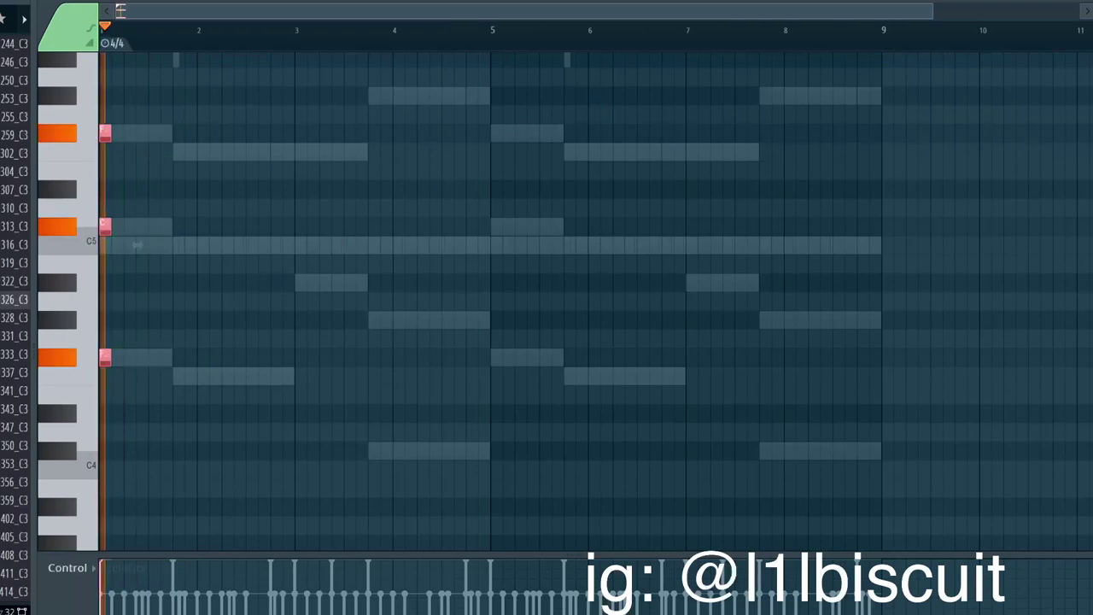
Audition the stab with Synplant #3 open, repeat the F#4, C#5 and F#5 chord mid-bar 1, and close the plugin
key(space)
key(F6)
click(146, 91)
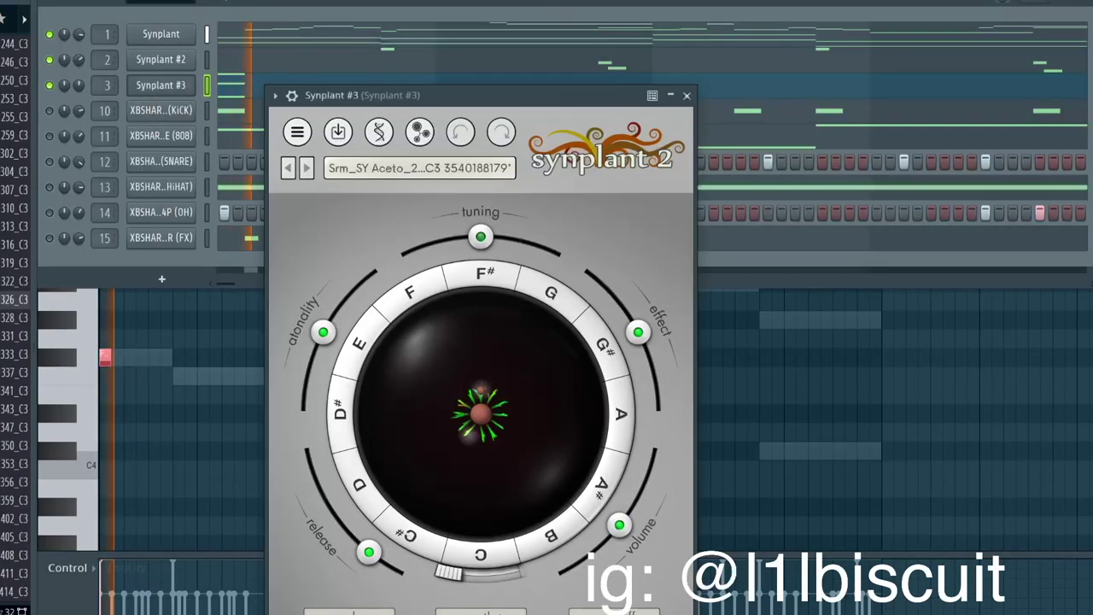
key(F6)
key(space)
key(space)
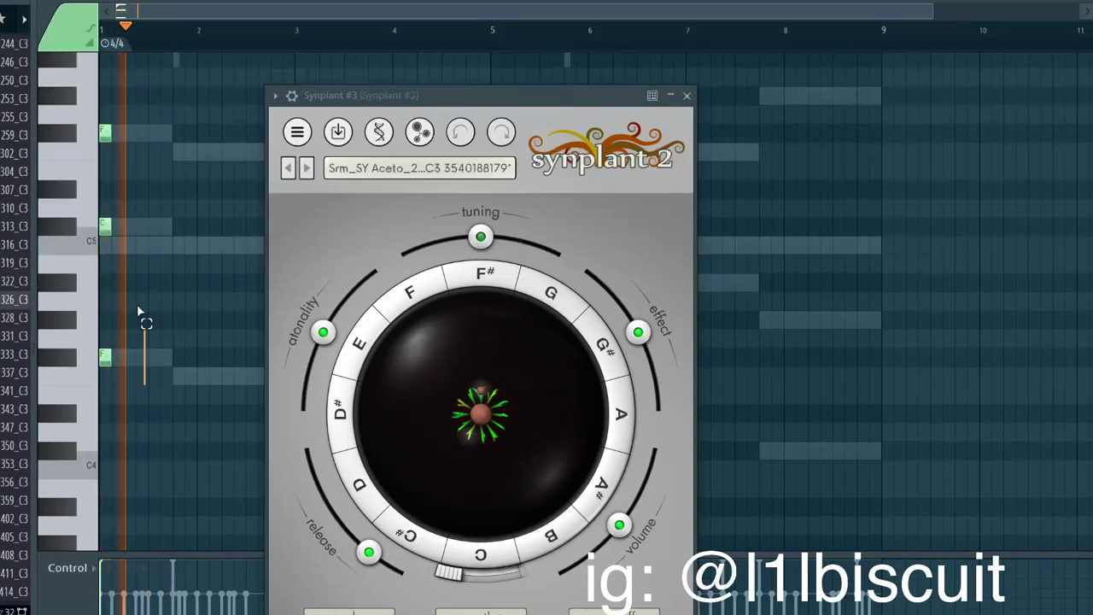
drag(149, 375, 115, 146)
key(space)
key(space)
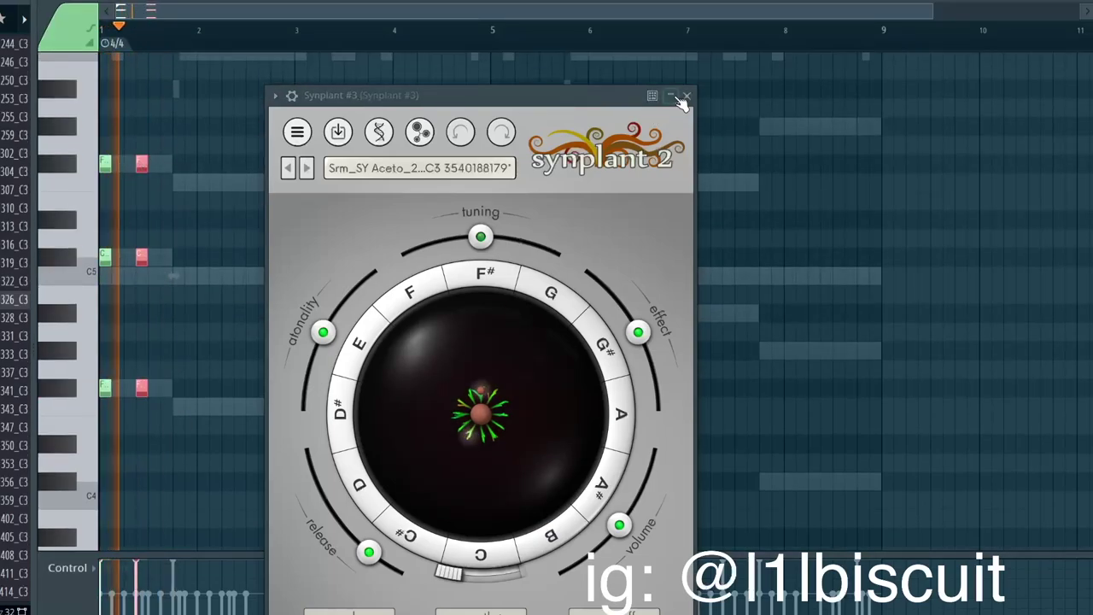
click(687, 94)
Add a short F4, C5 and F5 chord just before bar 2 and short A#4, F5, C#6 and C6 notes from bar 3
key(space)
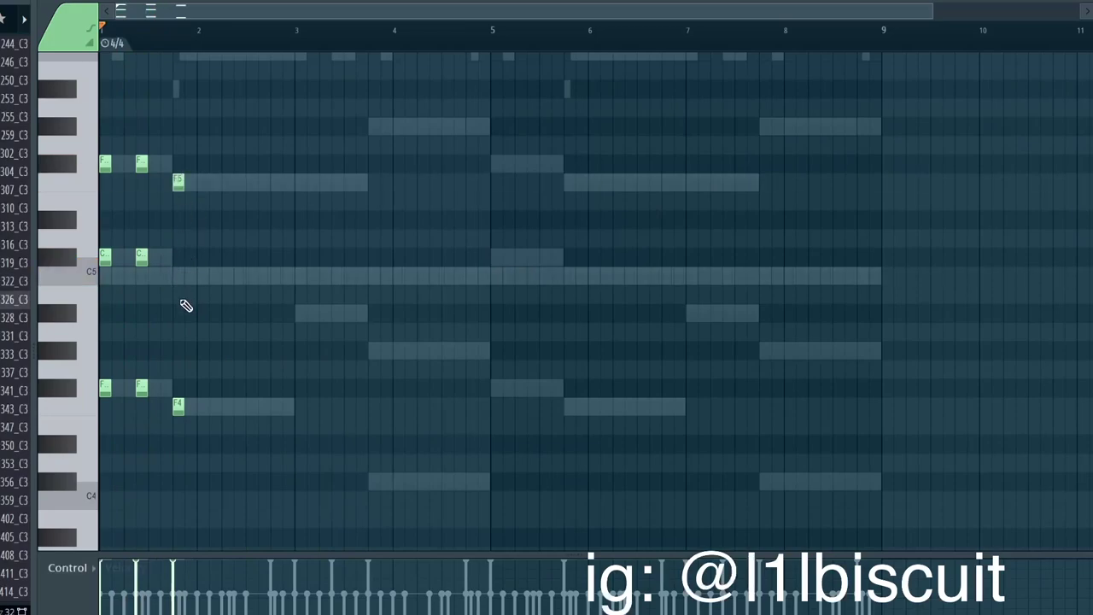
key(space)
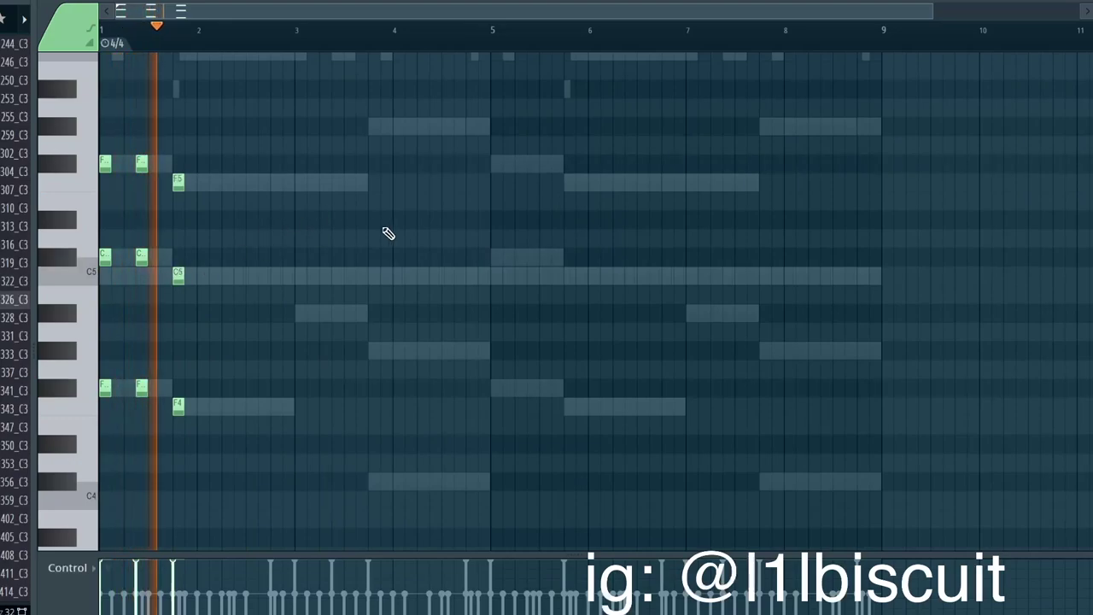
click(304, 312)
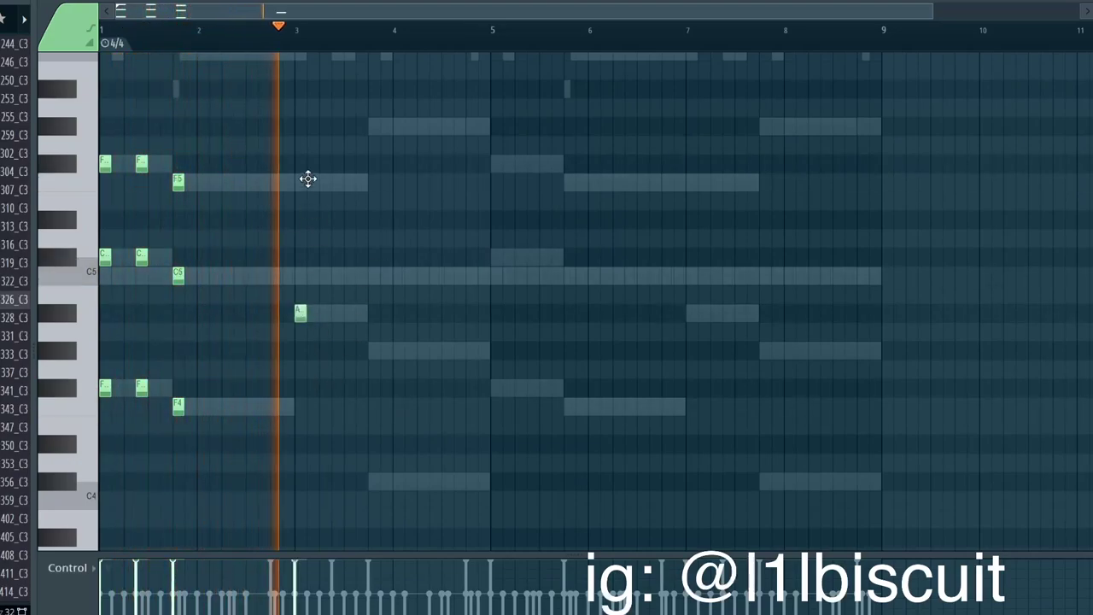
key(space)
click(311, 180)
scroll(321, 167, up, 2)
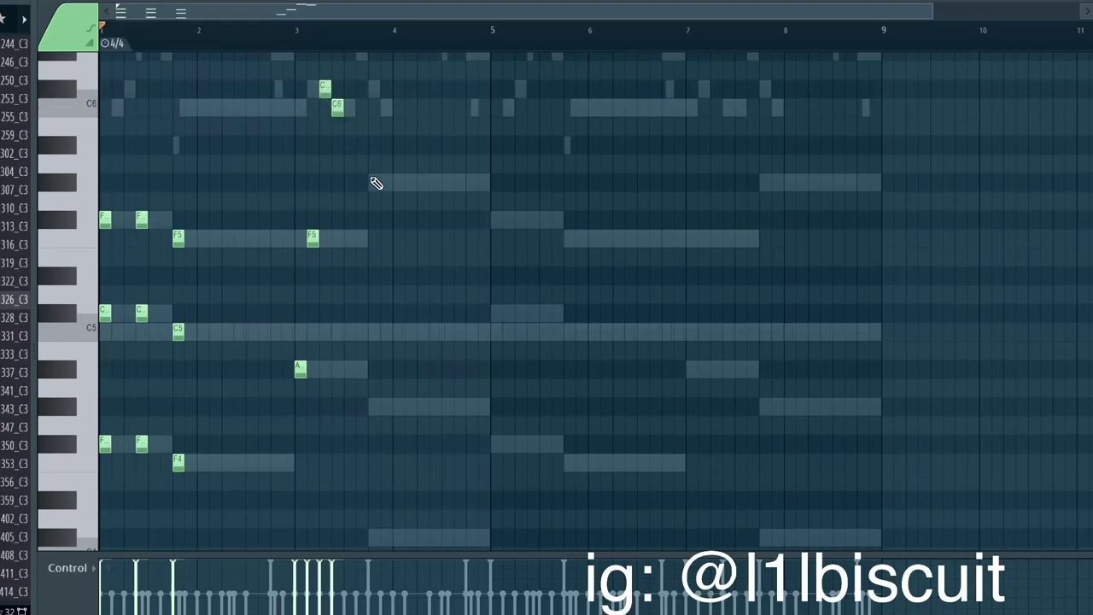
Open Synplant #3's gene editor and shorten the envelope time (env_time)
key(space)
key(F6)
click(162, 85)
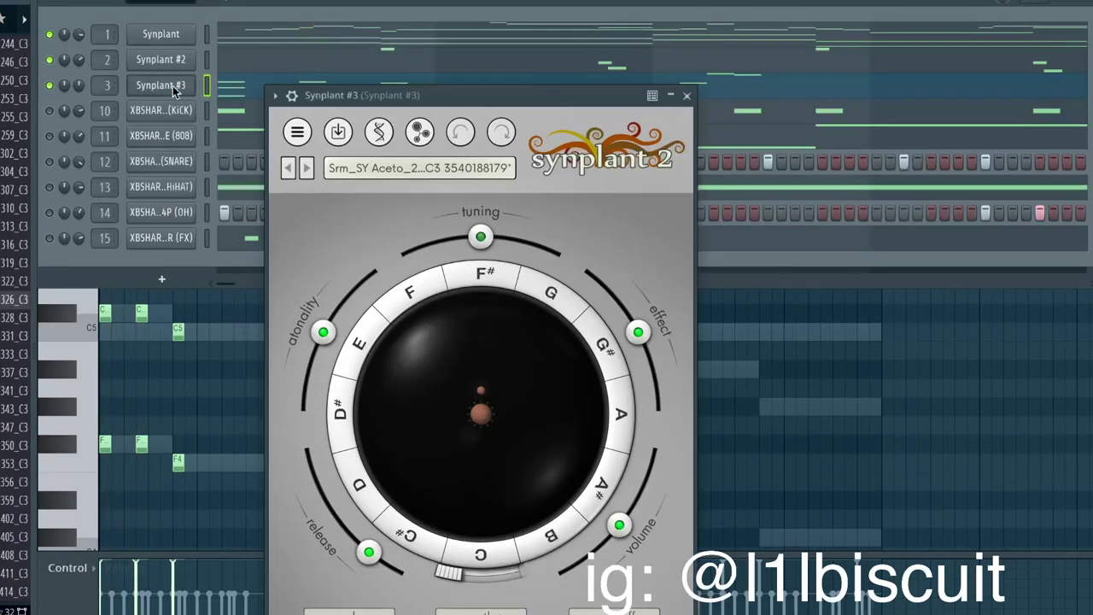
click(370, 133)
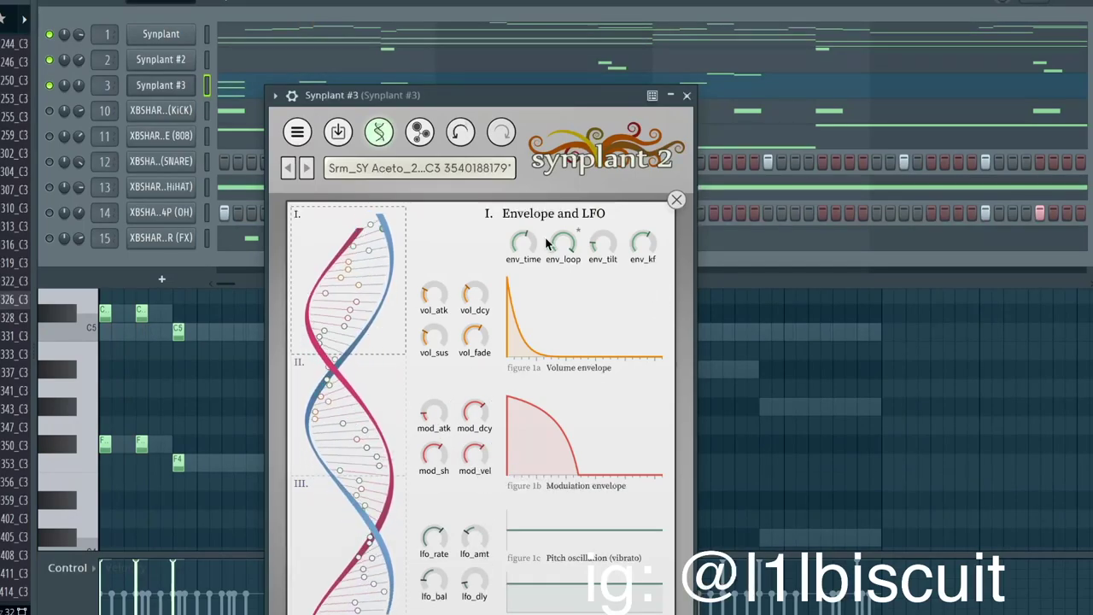
mouse_move(537, 243)
mouse_down()
mouse_move(530, 297)
mouse_move(538, 260)
mouse_up()
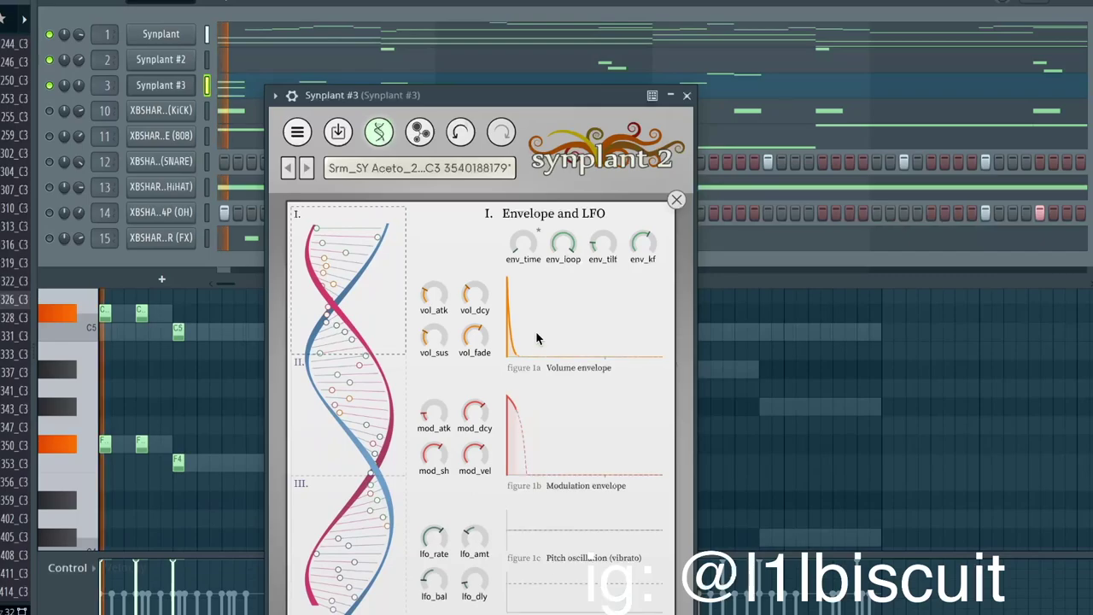
mouse_move(529, 249)
drag(529, 218, 528, 212)
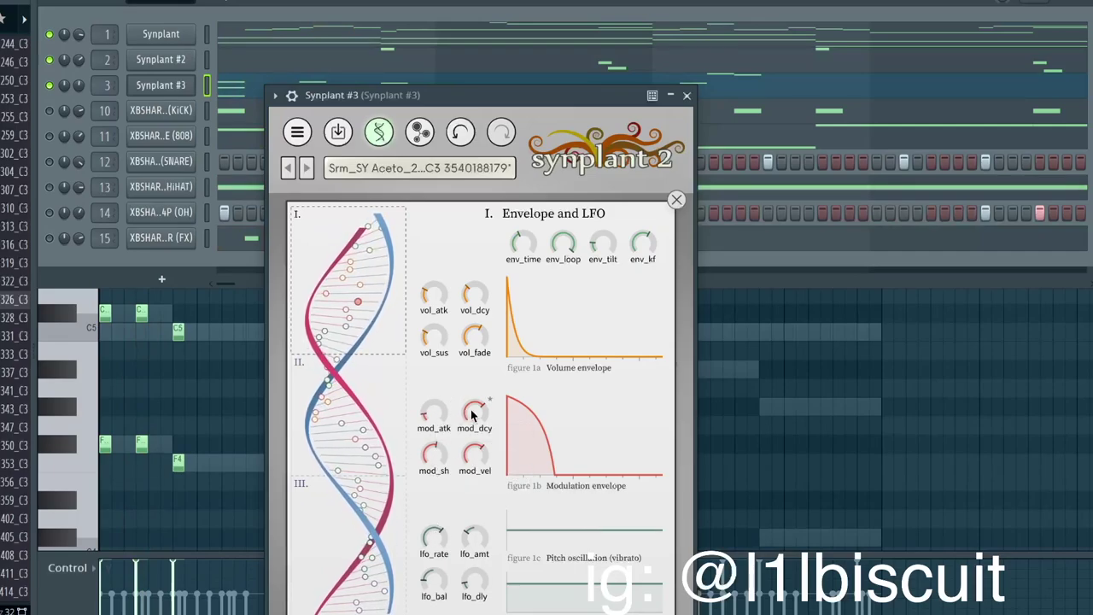
Reduce Synplant #3's mod_dcy gene to its minimum, lower env_time further while listening, and close the plugin
key(space)
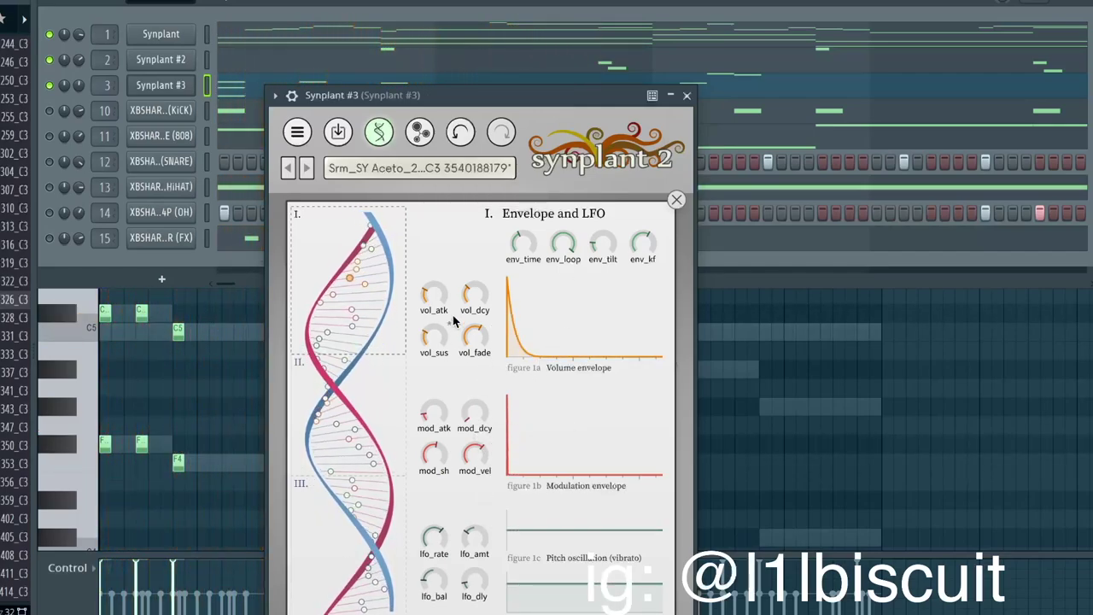
mouse_move(533, 238)
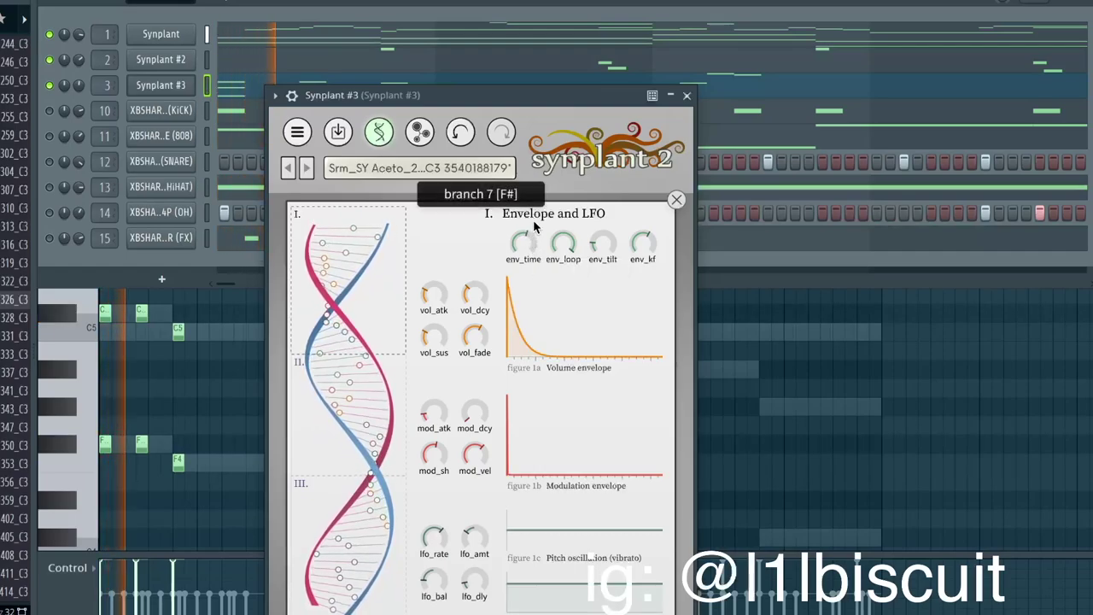
drag(527, 240, 524, 304)
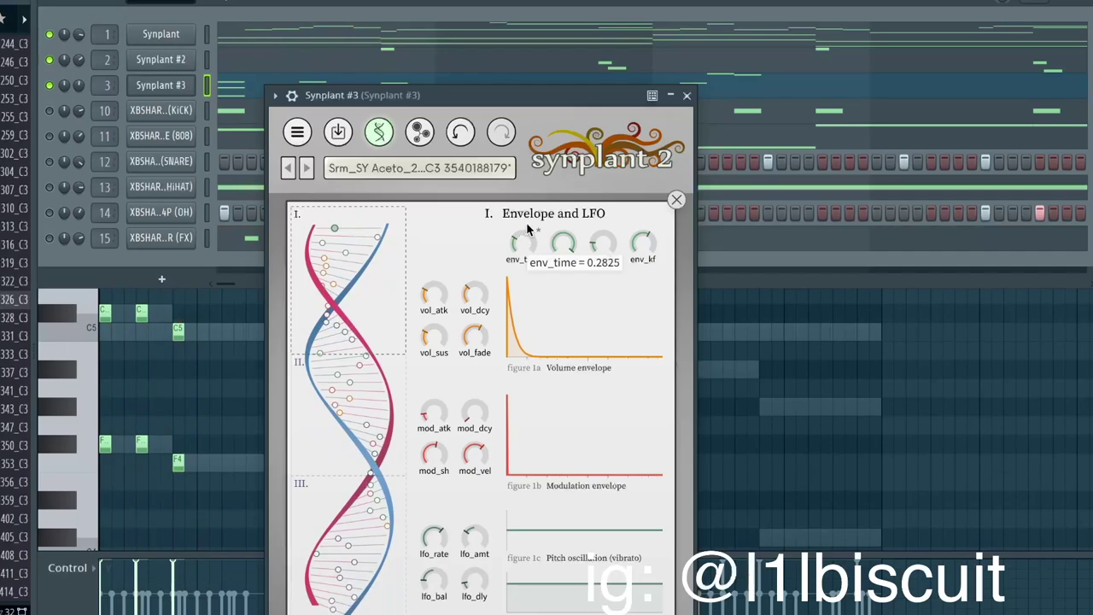
drag(515, 252, 519, 232)
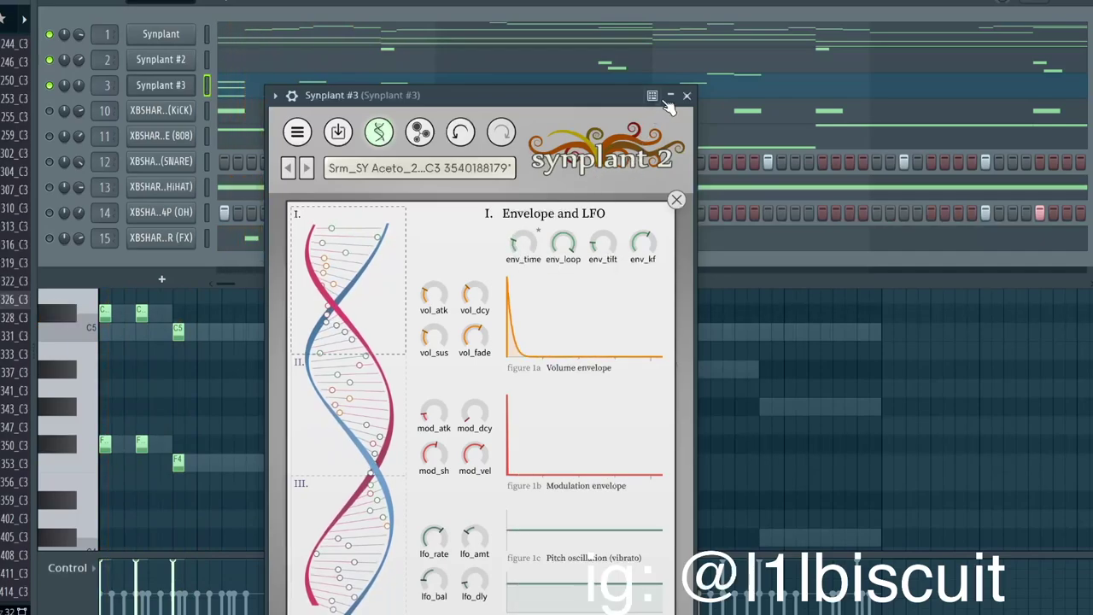
click(687, 98)
Repeat the F#4, C#5, F#5 stab back to back until the chord change, and the F4, C5, F5 stab up to bar 3
key(F6)
drag(116, 444, 88, 129)
key(ctrl+b)
key(ctrl+b)
key(space)
ctrl+click(159, 172)
key(space)
drag(150, 466, 168, 207)
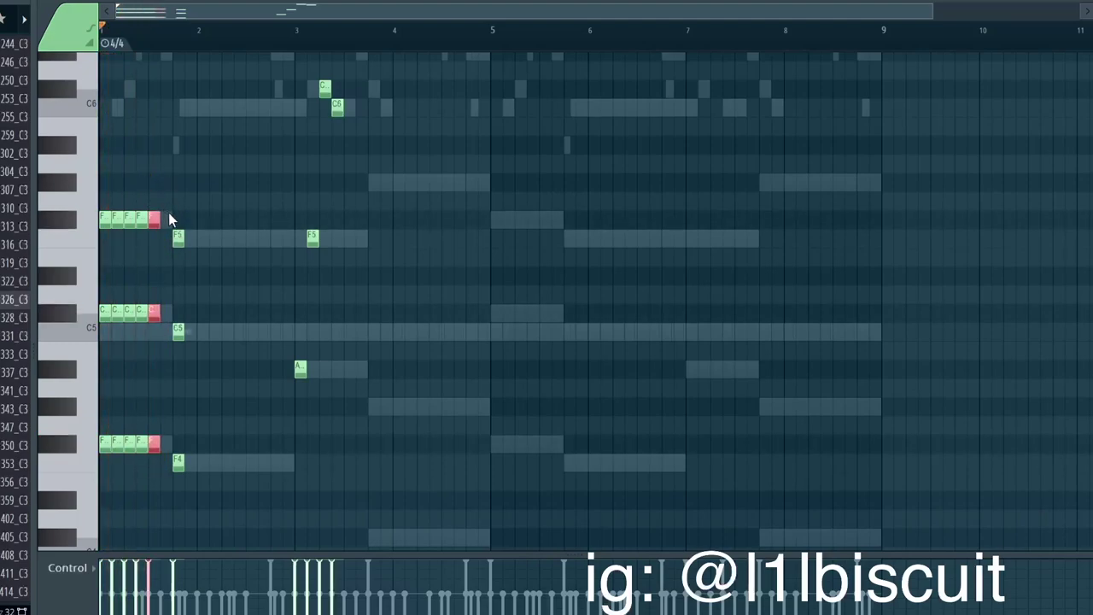
drag(179, 227, 225, 499)
key(ctrl+b)
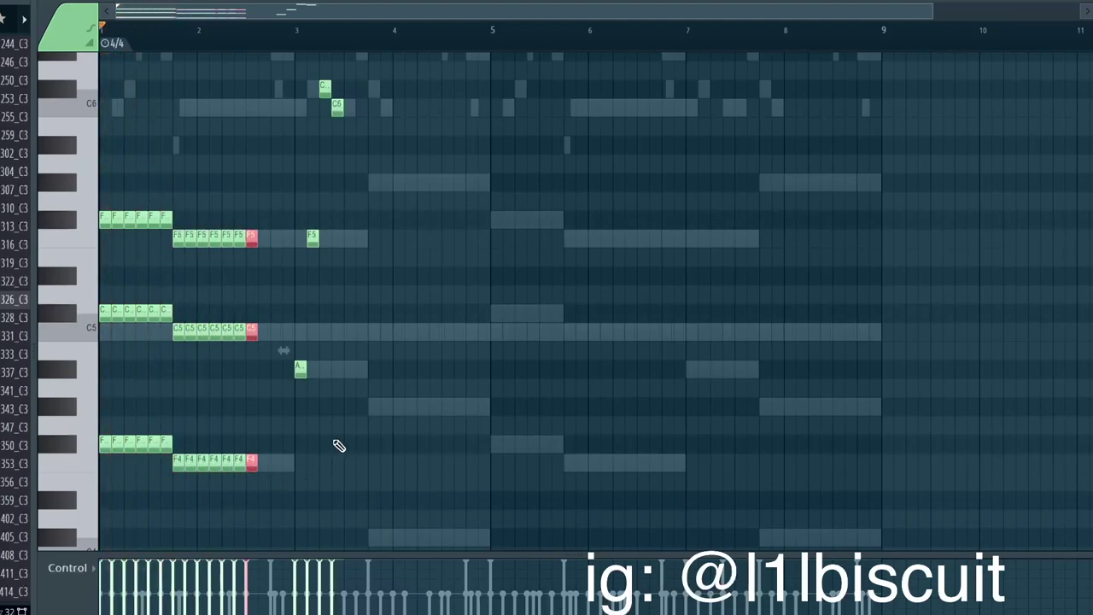
key(space)
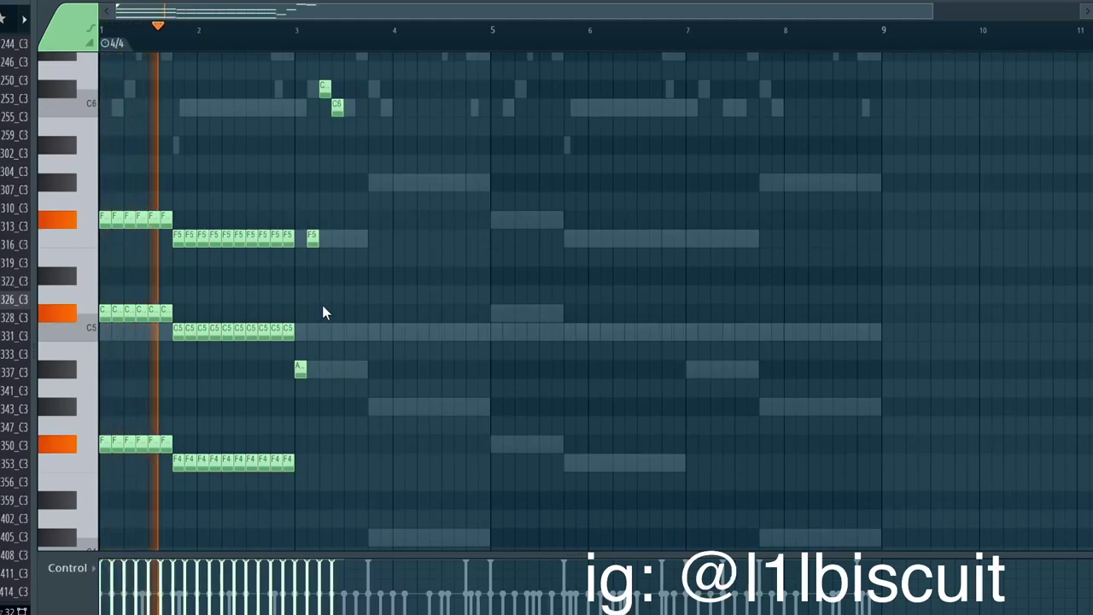
Duplicate the A#4, F5, C#6, C6 run within bar 3 and delete the extra C#6 and C6 notes
drag(415, 469, 301, 67)
key(ctrl+b)
right_click(374, 89)
right_click(387, 108)
key(space)
Add a short C#4, G#4 and G#5 chord at the end of bar 3 and repeat it back to back up to bar 5
scroll(377, 414, down, 3)
click(375, 480)
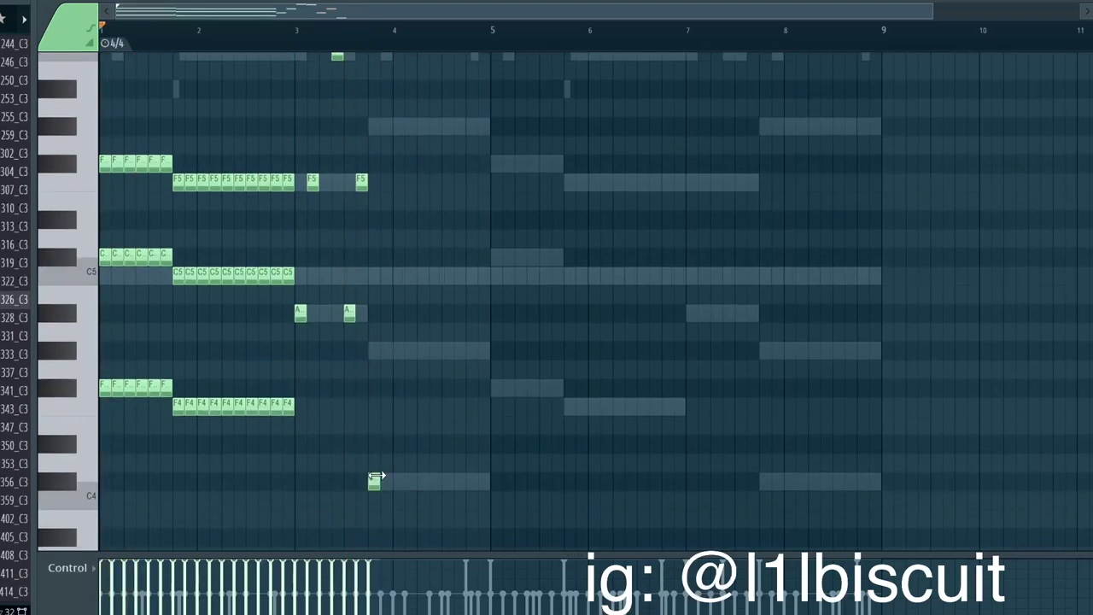
key(space)
drag(378, 100, 483, 530)
key(ctrl+b)
key(ctrl+b)
key(ctrl+b)
key(ctrl+b)
key(ctrl+b)
key(ctrl+b)
key(ctrl+b)
key(ctrl+b)
key(ctrl+b)
ctrl+right_click(481, 432)
Raise the last four stabs of bar 4 an octave, copy the four-bar part to bars 5–8, and transpose it down an octave
drag(518, 166, 731, 528)
key(ctrl+Up)
scroll(731, 529, up, 4)
key(ctrl+a)
key(ctrl+b)
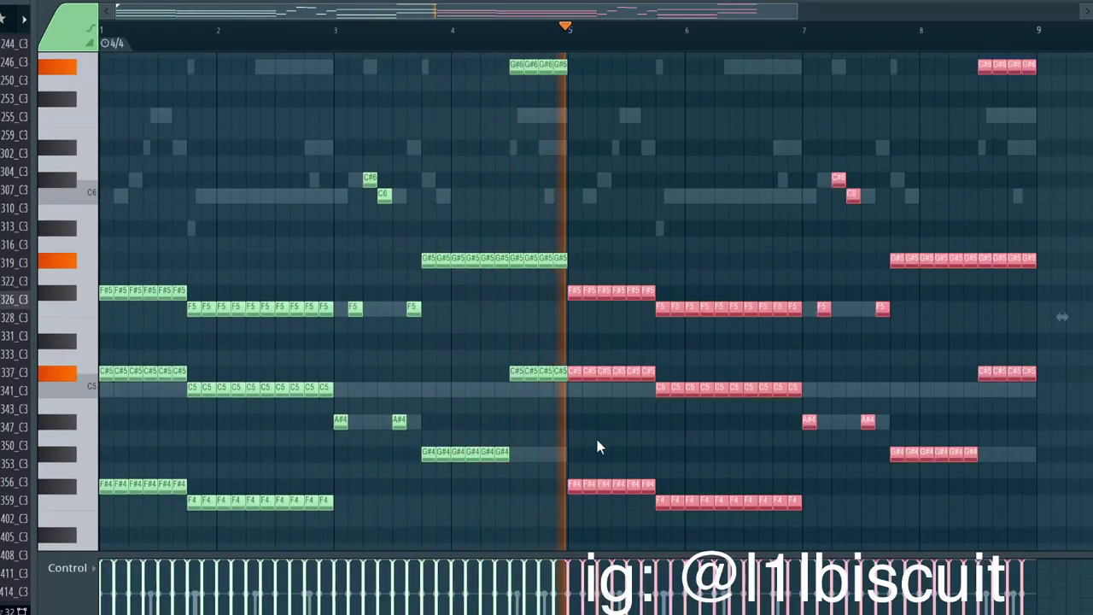
key(ctrl+d)
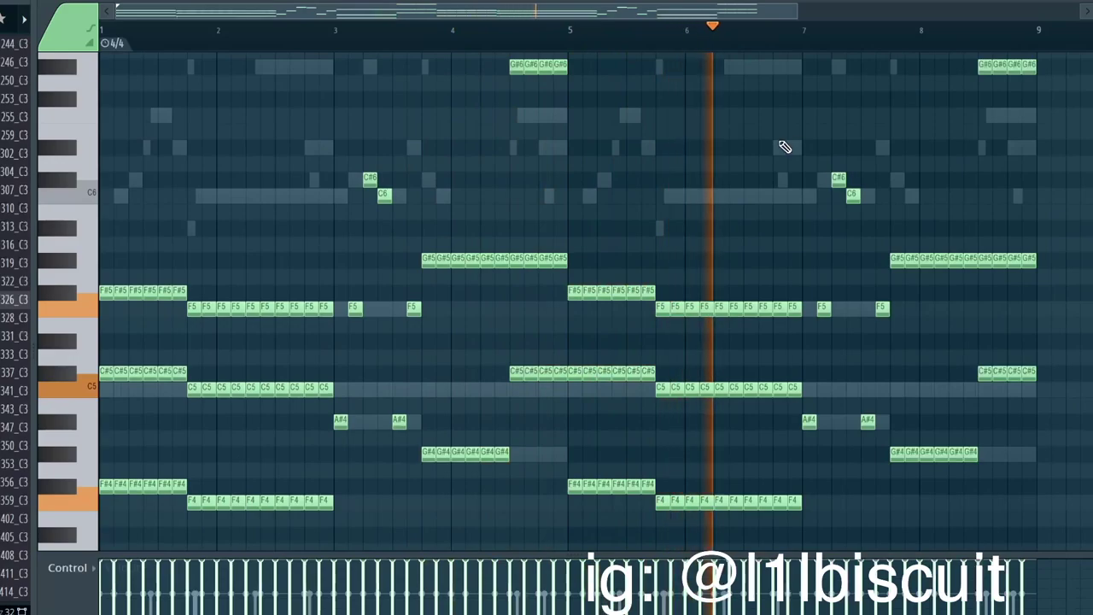
key(ctrl+Down)
scroll(782, 147, down, 5)
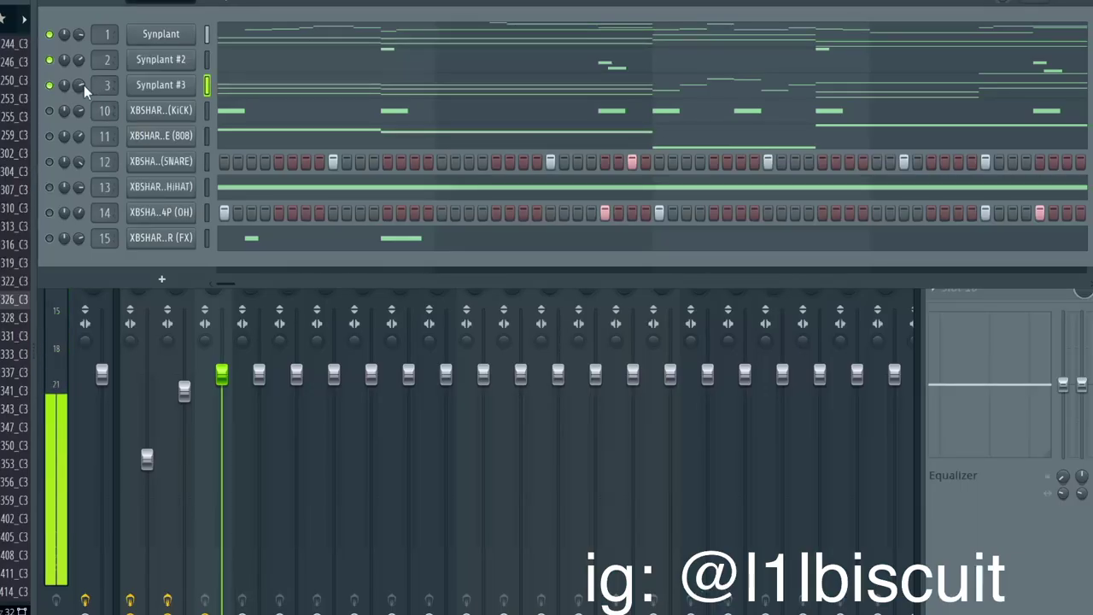
Grow and retract Synplant #3's branches while the pattern plays, leaving the branch between G# and A grown, and close the plugin
click(197, 85)
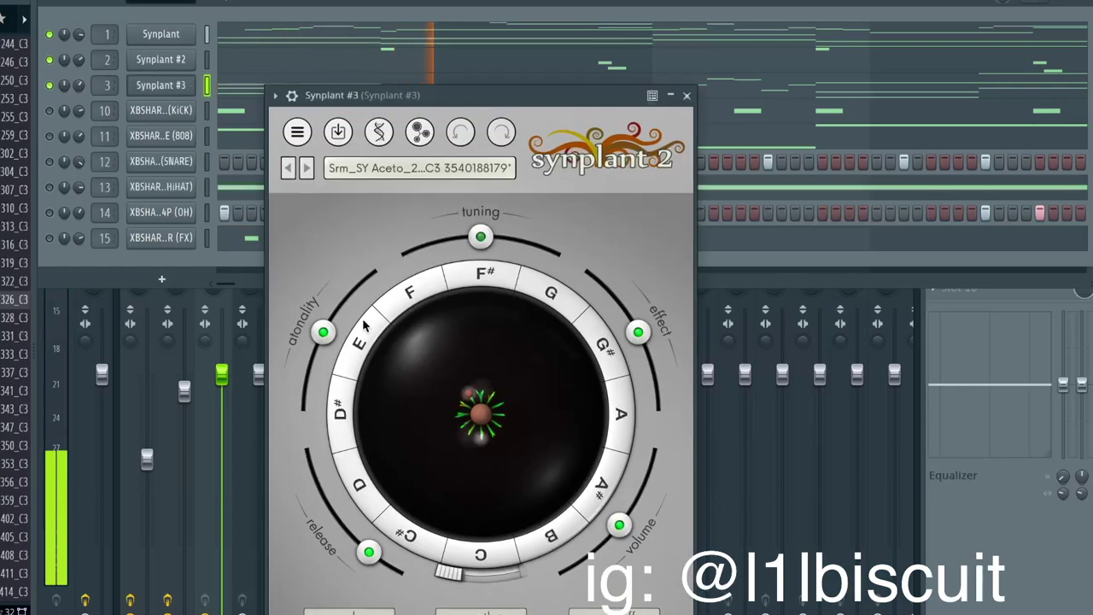
right_click(480, 479)
click(483, 463)
drag(483, 485, 480, 534)
drag(462, 391, 445, 341)
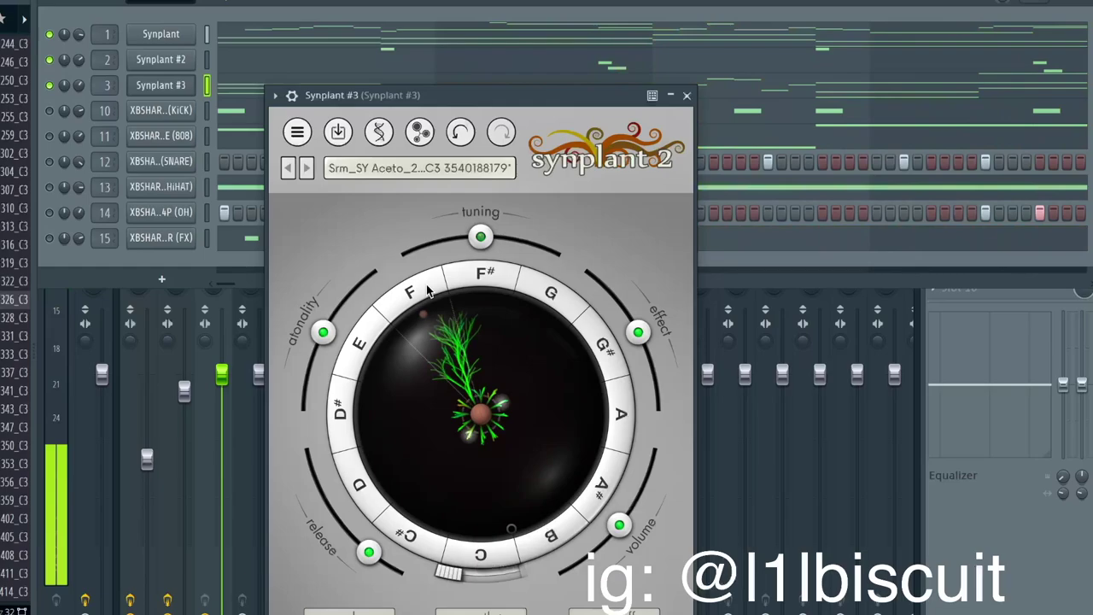
drag(430, 304, 427, 311)
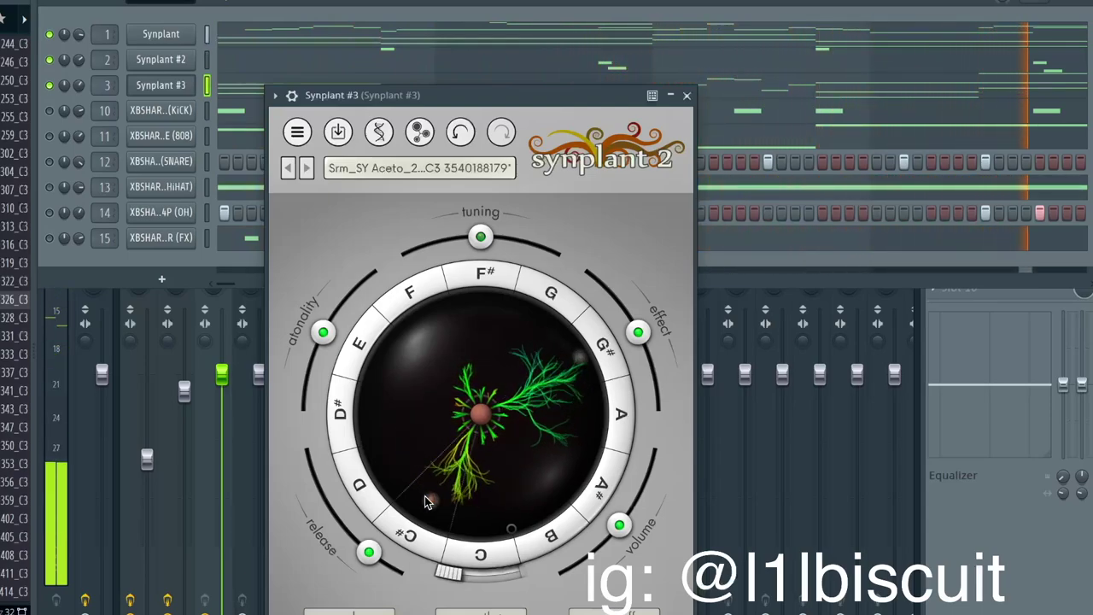
drag(426, 495, 471, 434)
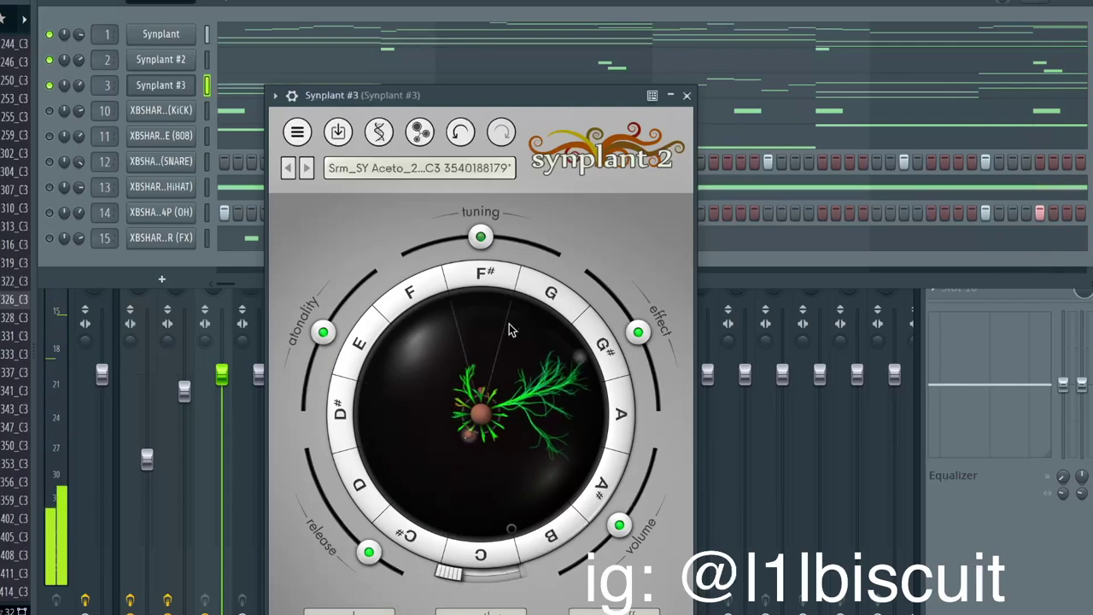
click(687, 95)
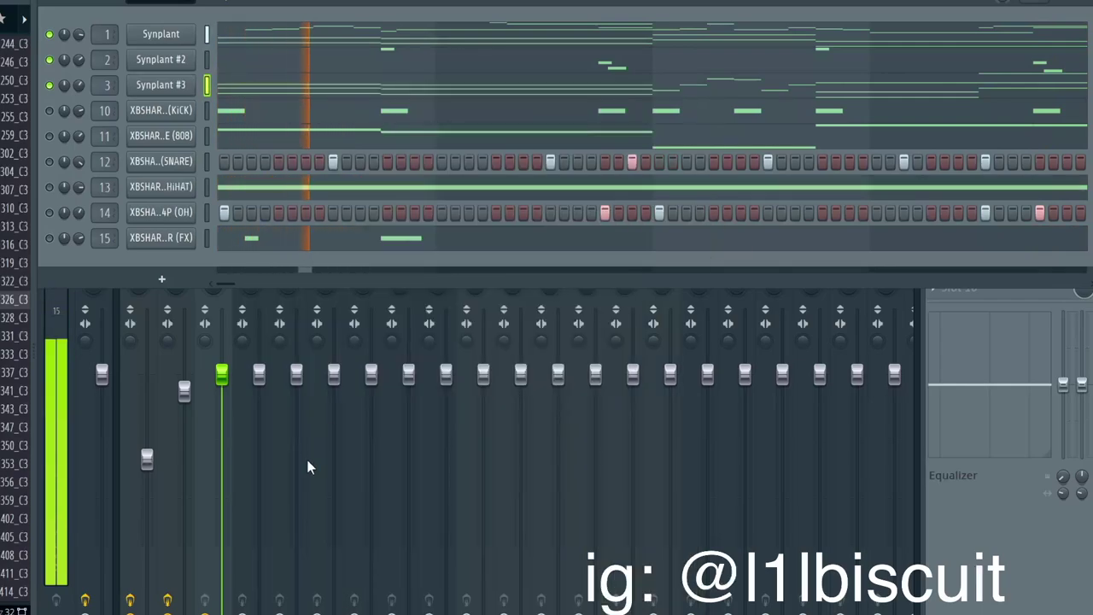
Save the Synplant #3 patch as plucker in Synplant User Patches, check the patch list, and close the plugin
click(167, 89)
click(298, 133)
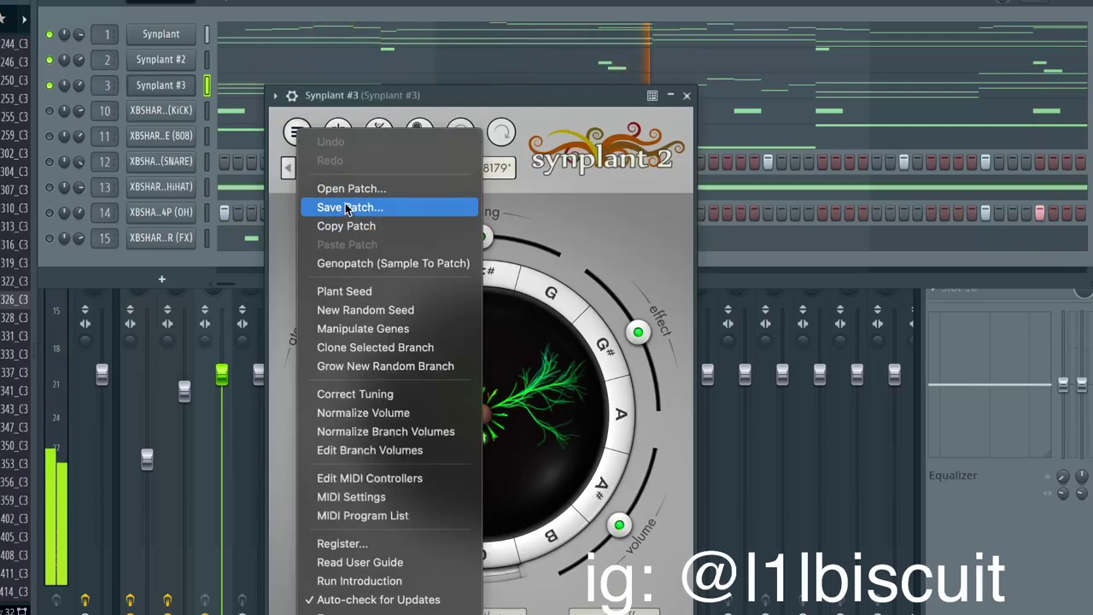
click(346, 209)
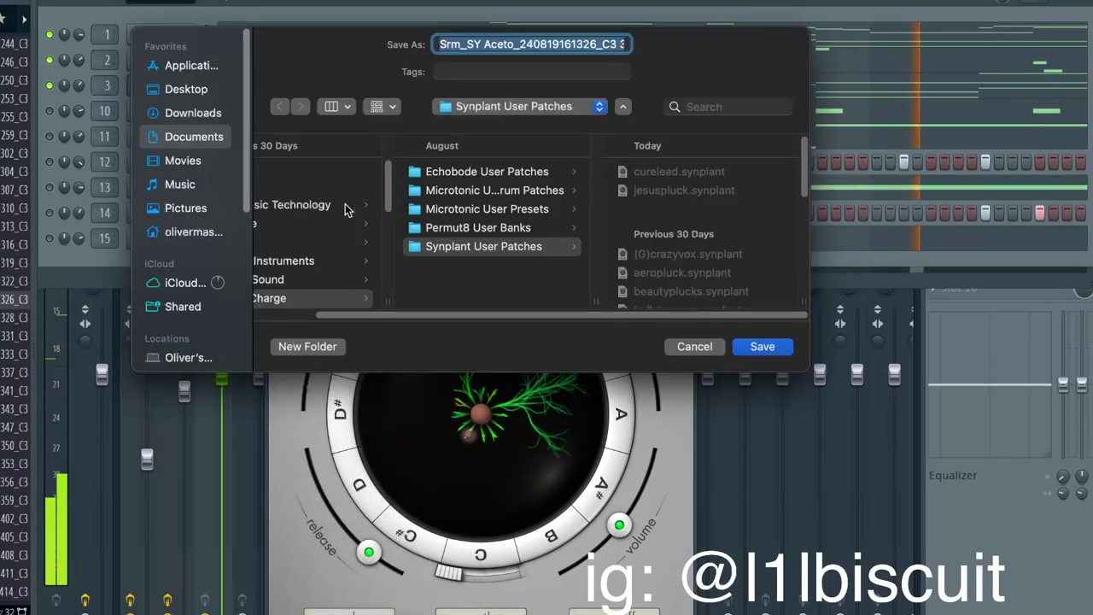
text(bassss)
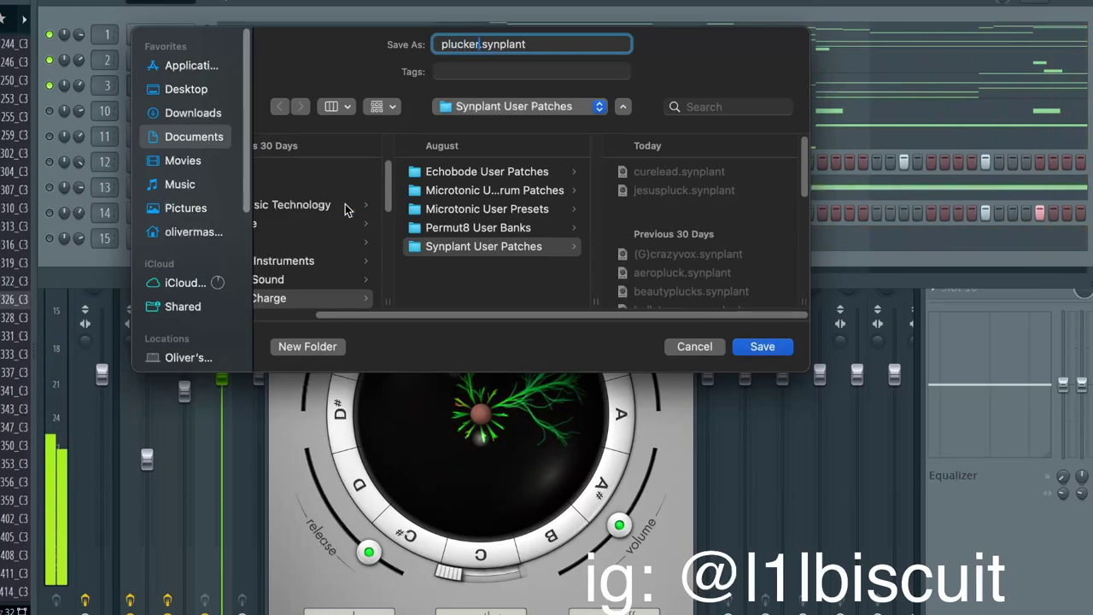
key(Return)
click(355, 169)
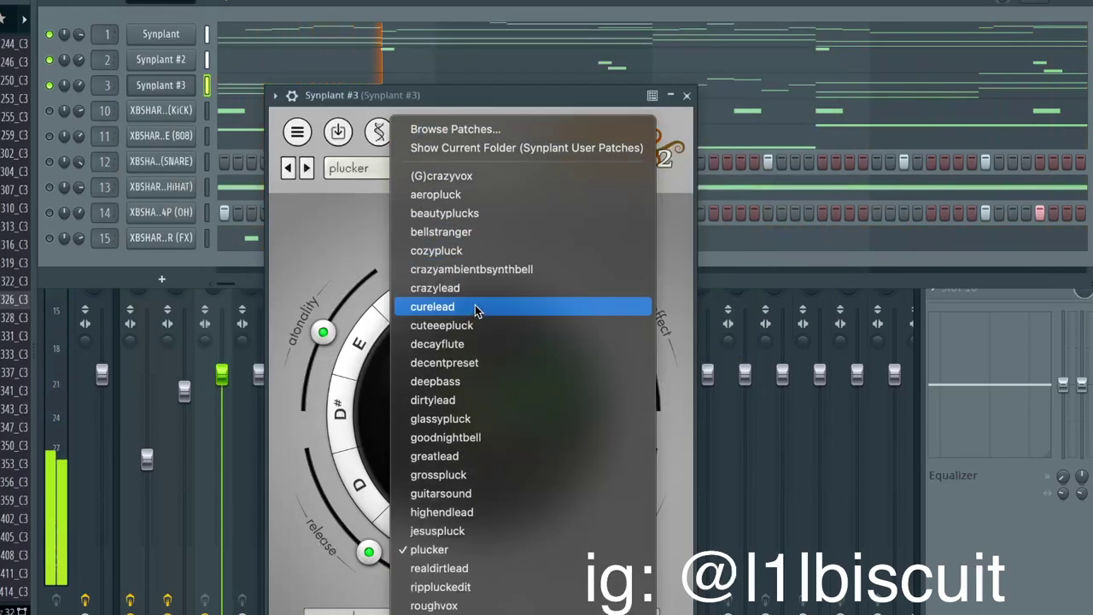
click(683, 95)
click(686, 95)
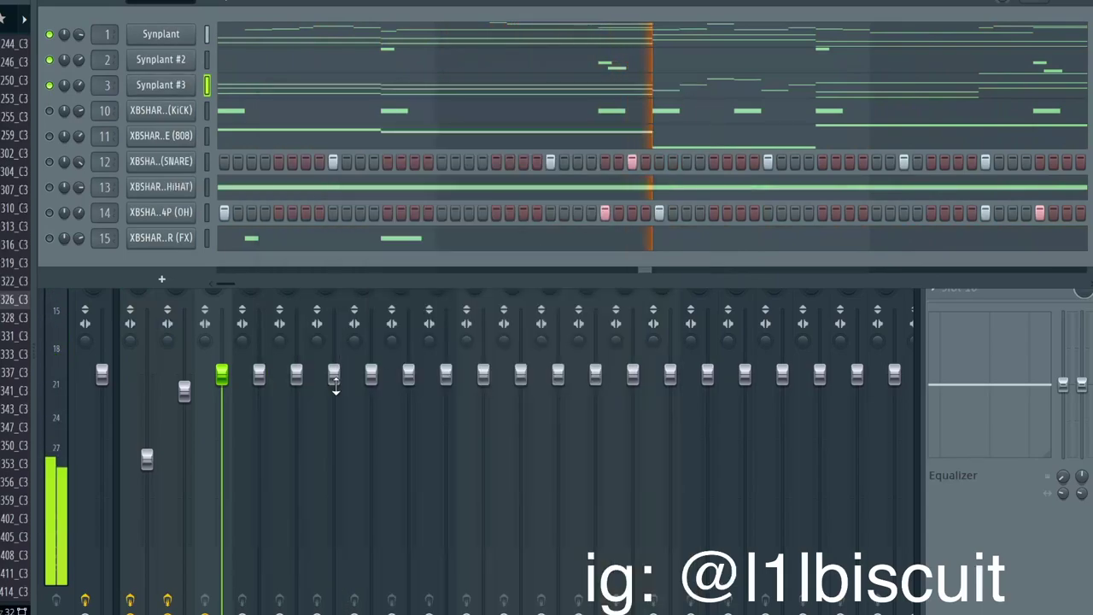
Slightly lower Synplant #3's mixer fader, add Fruity Parametric EQ 2 in slot 9, and cut its low end with band 1
drag(222, 377, 222, 391)
click(952, 260)
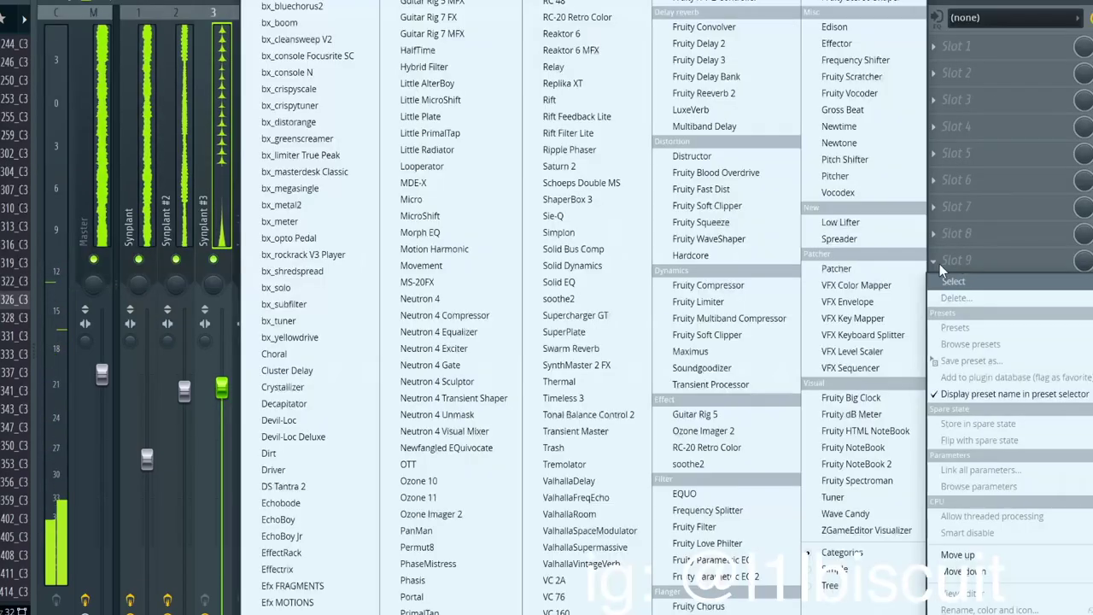
click(712, 575)
drag(118, 177, 169, 210)
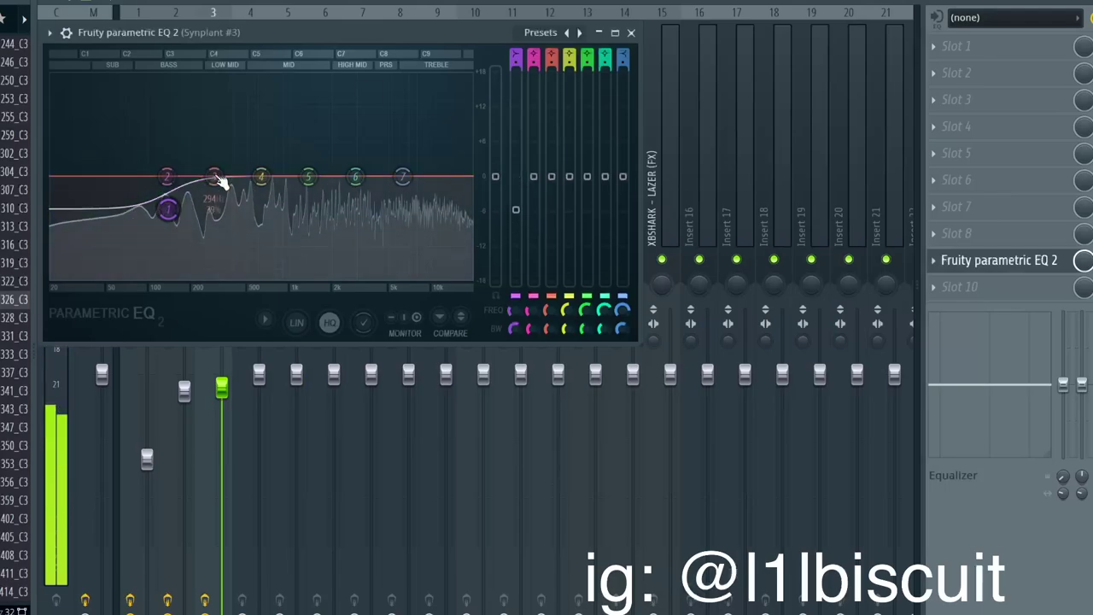
click(637, 35)
Load Efx MOTIONS in slot 1 of the Synplant #3 mixer track and choose the Skedaddle preset
click(952, 46)
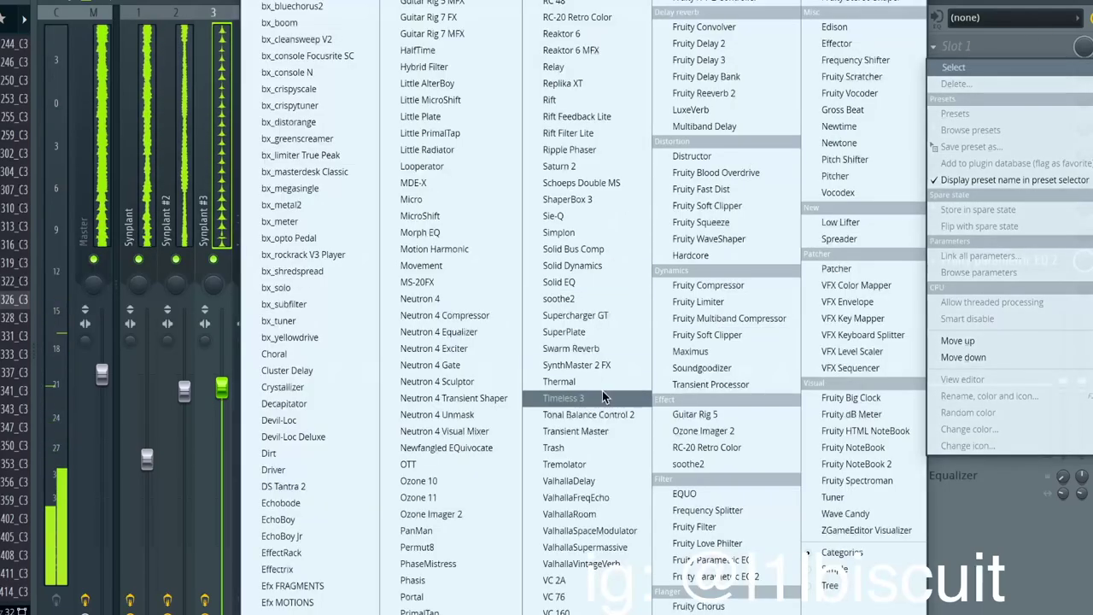
click(288, 602)
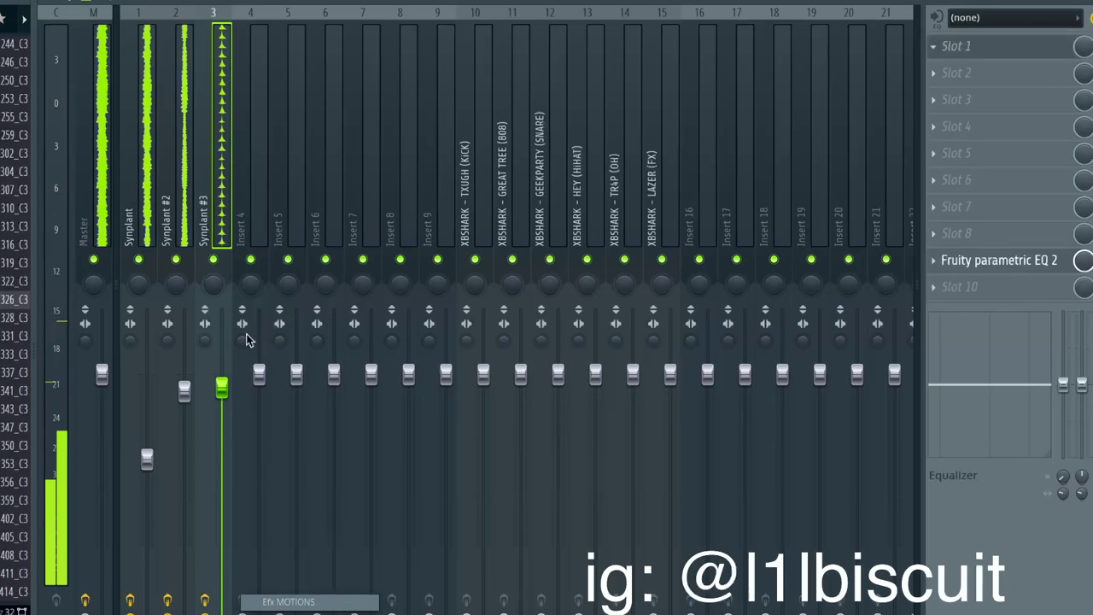
click(363, 40)
mouse_move(299, 173)
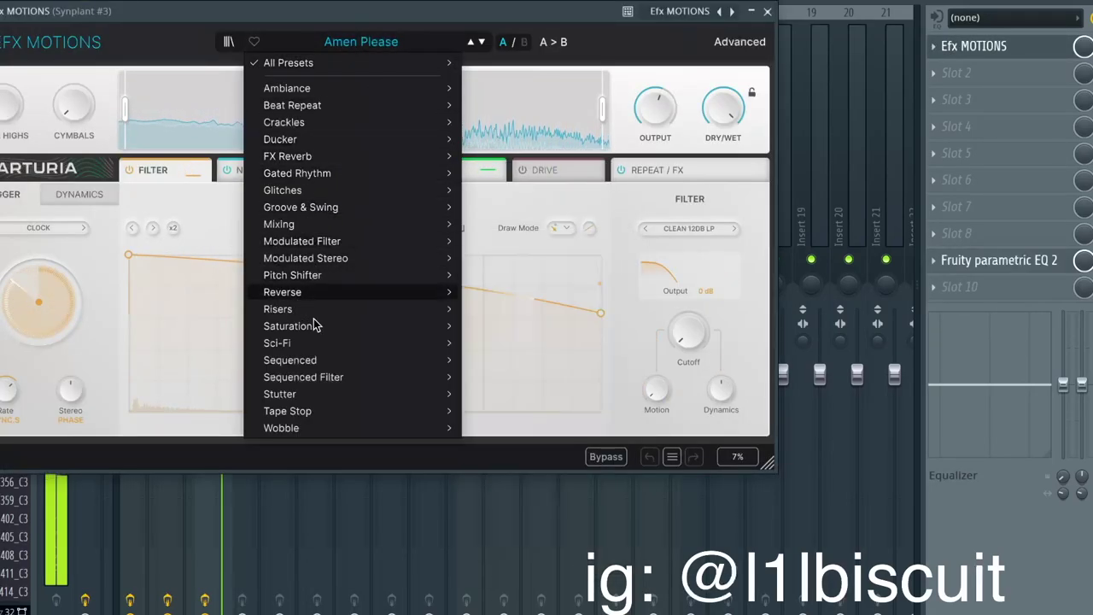
mouse_move(341, 350)
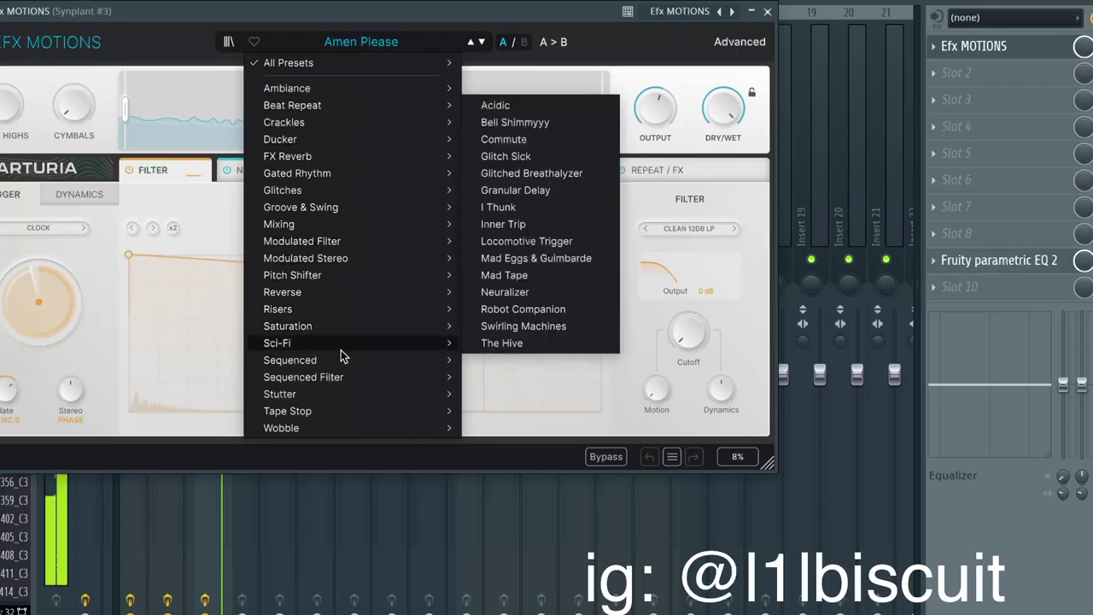
click(496, 345)
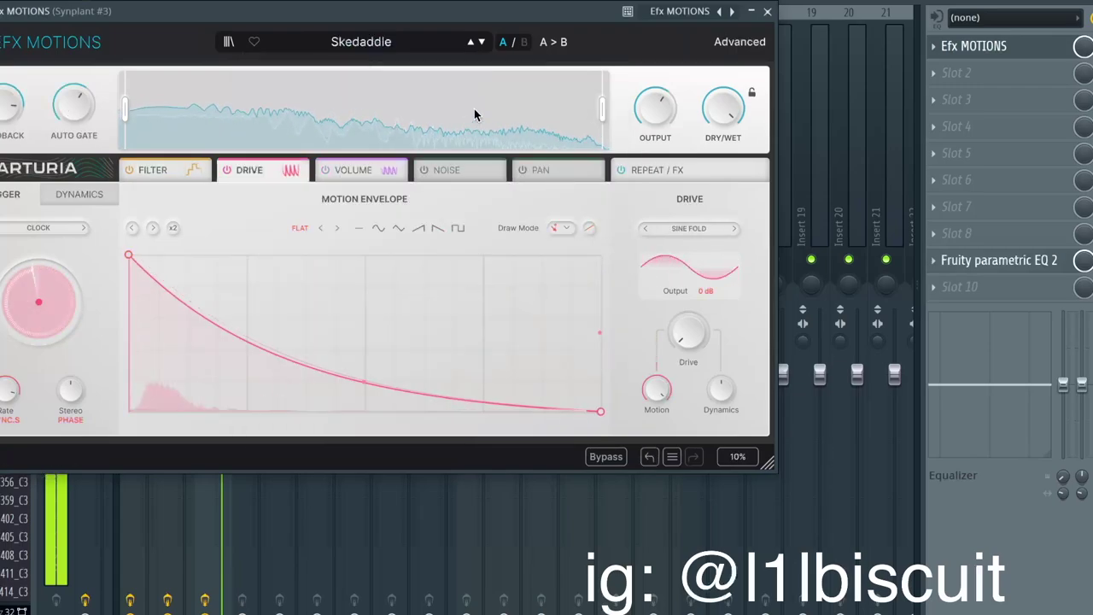
Audition neighbouring Efx MOTIONS presets while the pattern plays, settle on Deconstructor, and close the plugin
click(468, 44)
click(469, 44)
click(468, 45)
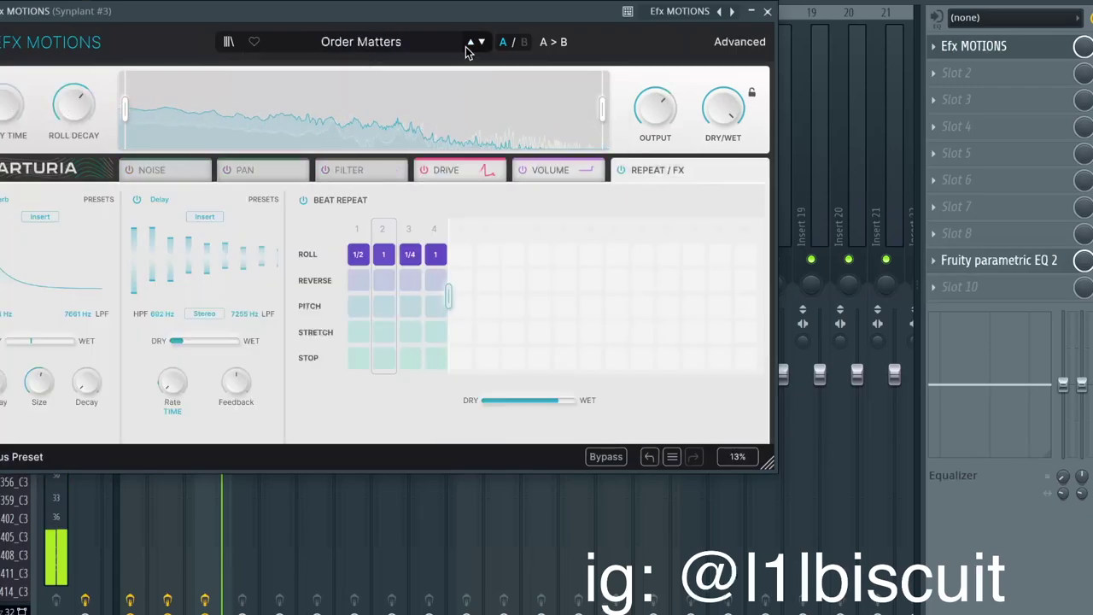
click(469, 45)
click(468, 45)
click(468, 45)
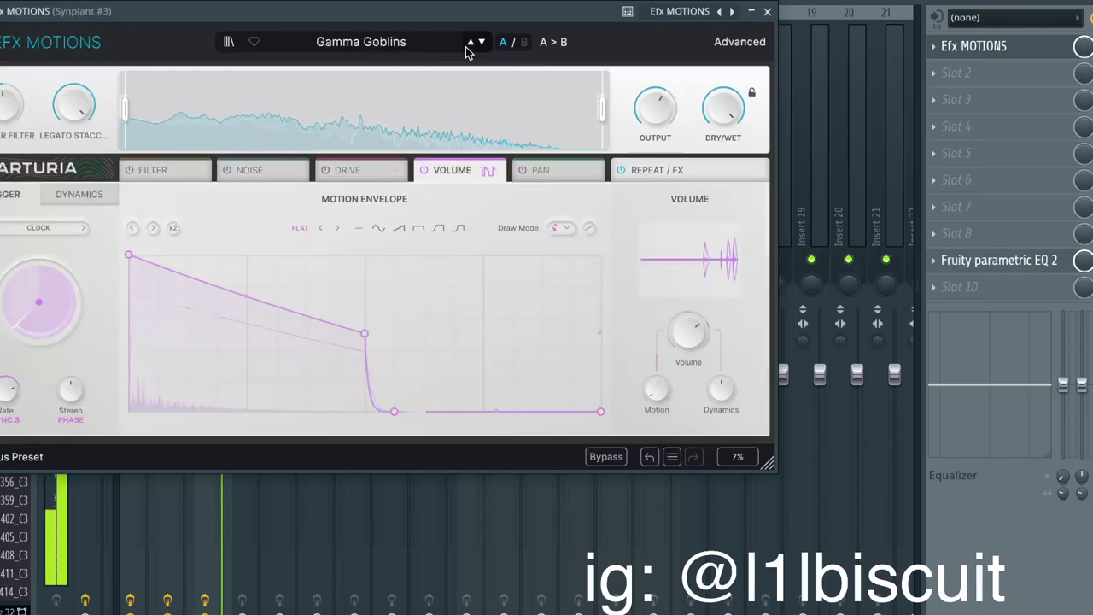
click(468, 44)
click(468, 45)
click(483, 44)
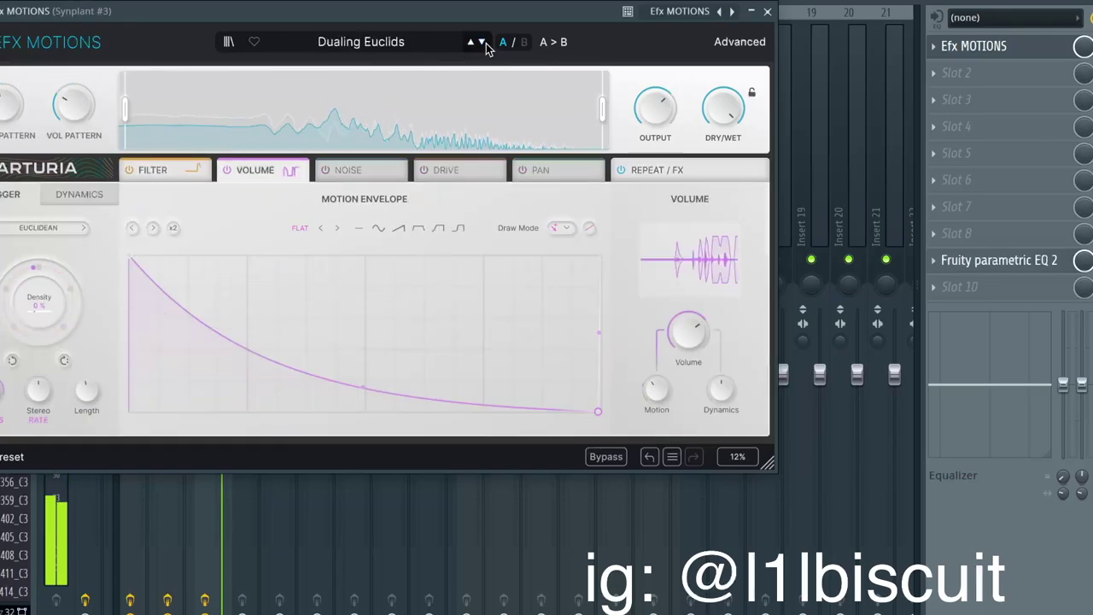
click(470, 43)
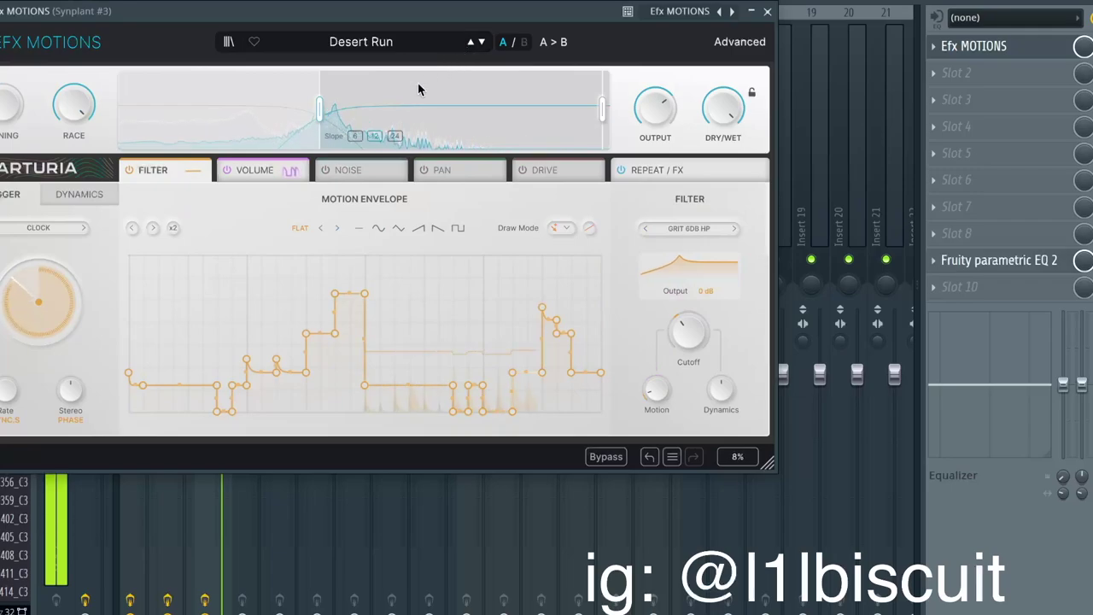
click(473, 42)
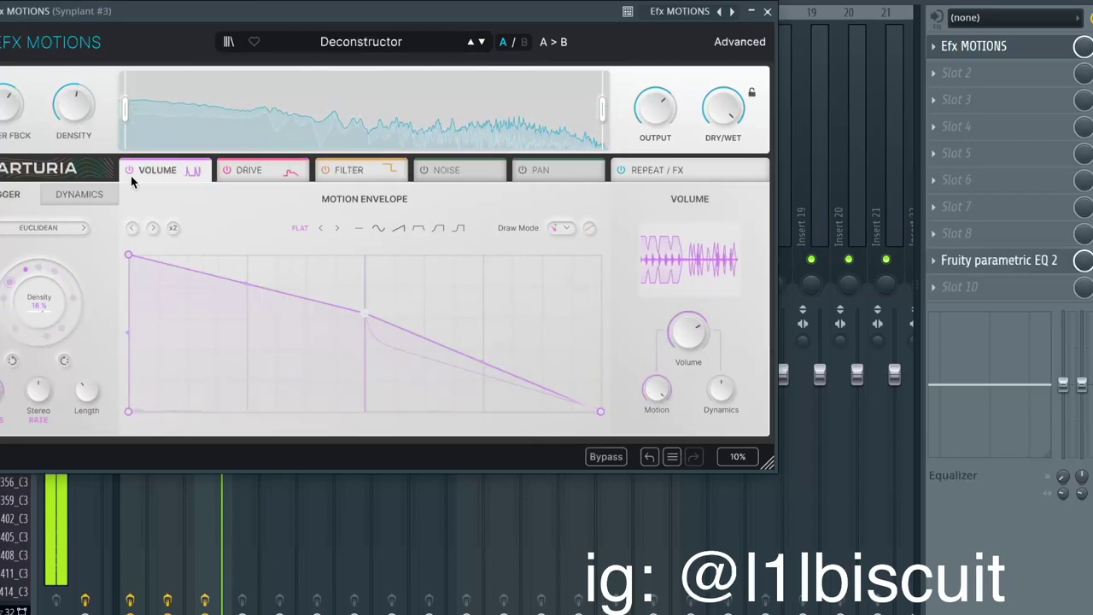
click(767, 11)
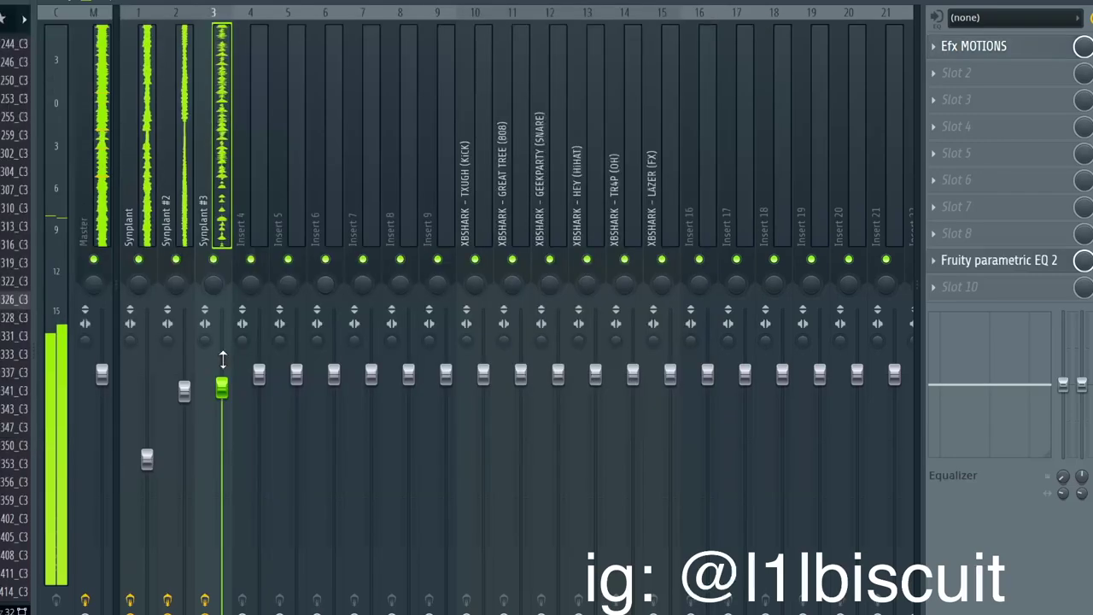
Lower Synplant #3's mixer fader further, audition the pattern with all channels on, and mute the drum, 808 and FX channels again
scroll(218, 376, down, 5)
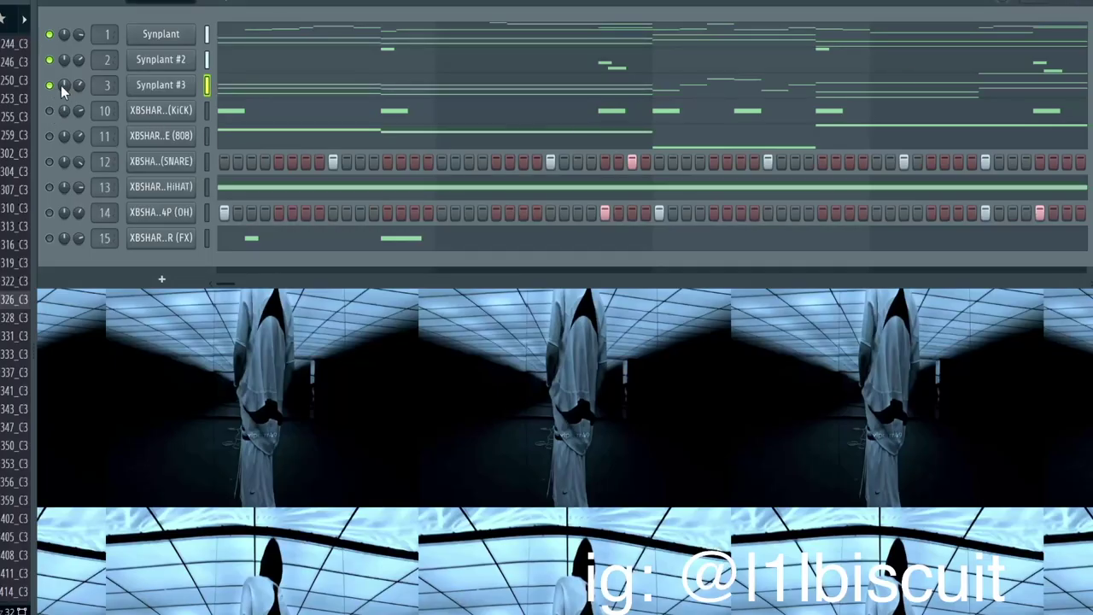
right_click(51, 88)
click(58, 102)
right_click(51, 88)
click(57, 102)
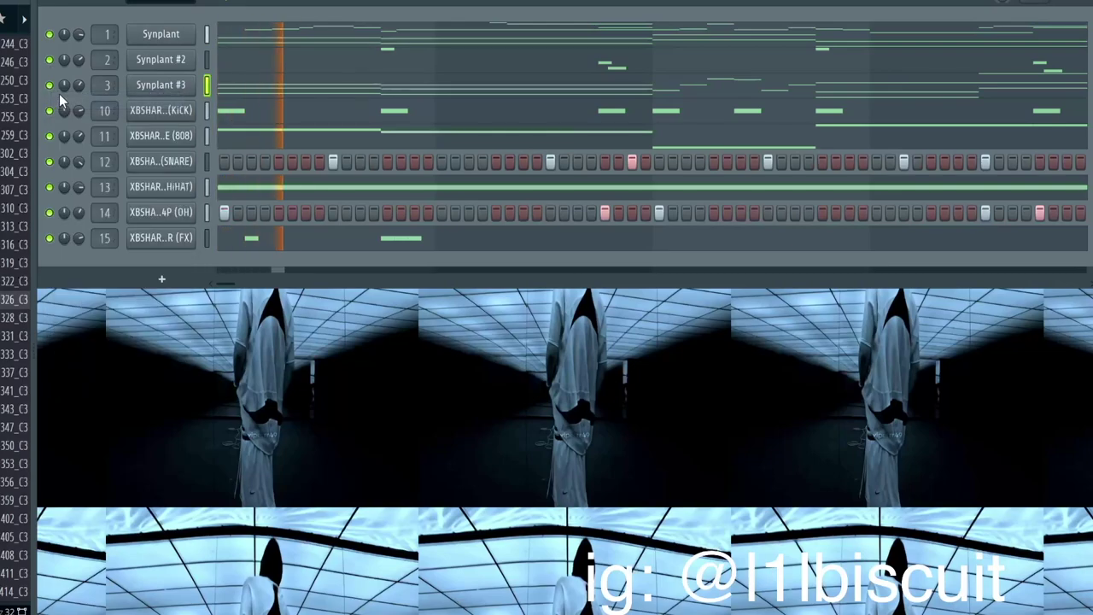
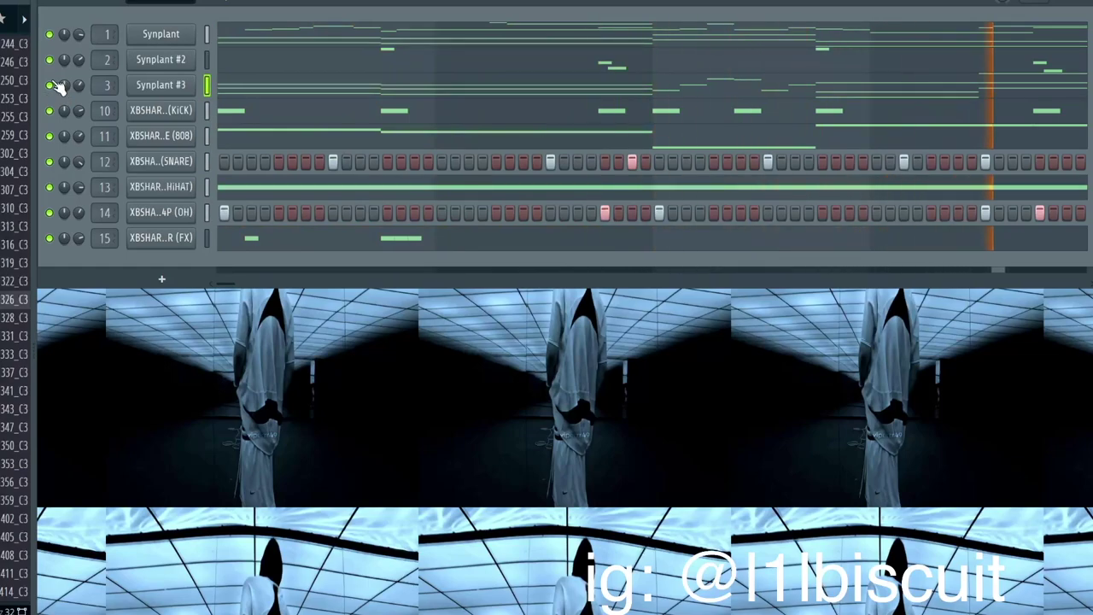
right_click(51, 85)
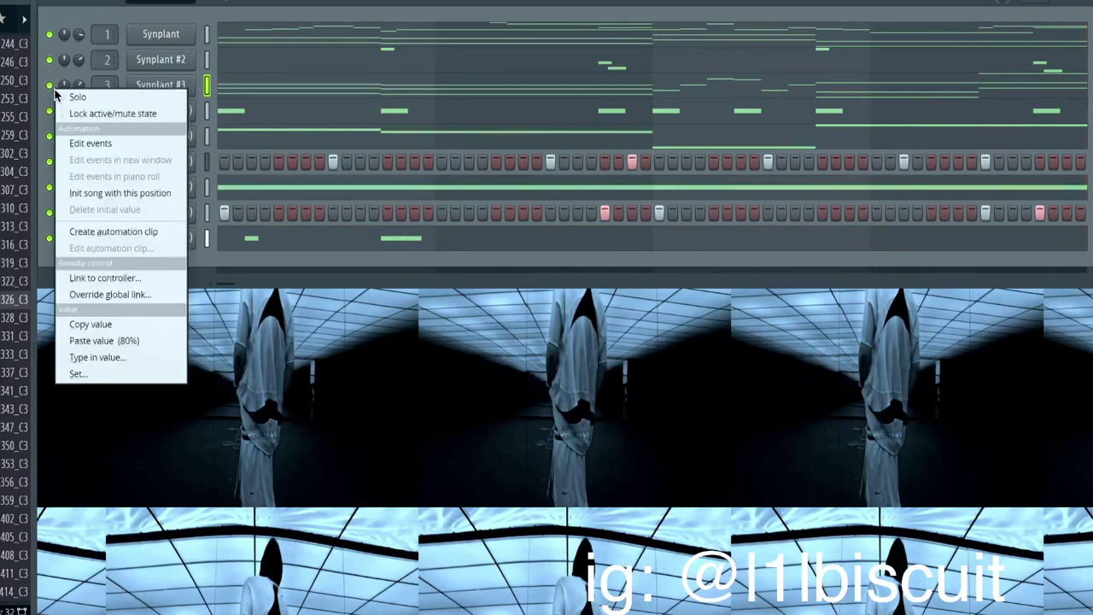
click(56, 97)
Clone the Synplant #3 channel and route the copy to mixer track 4
right_click(175, 85)
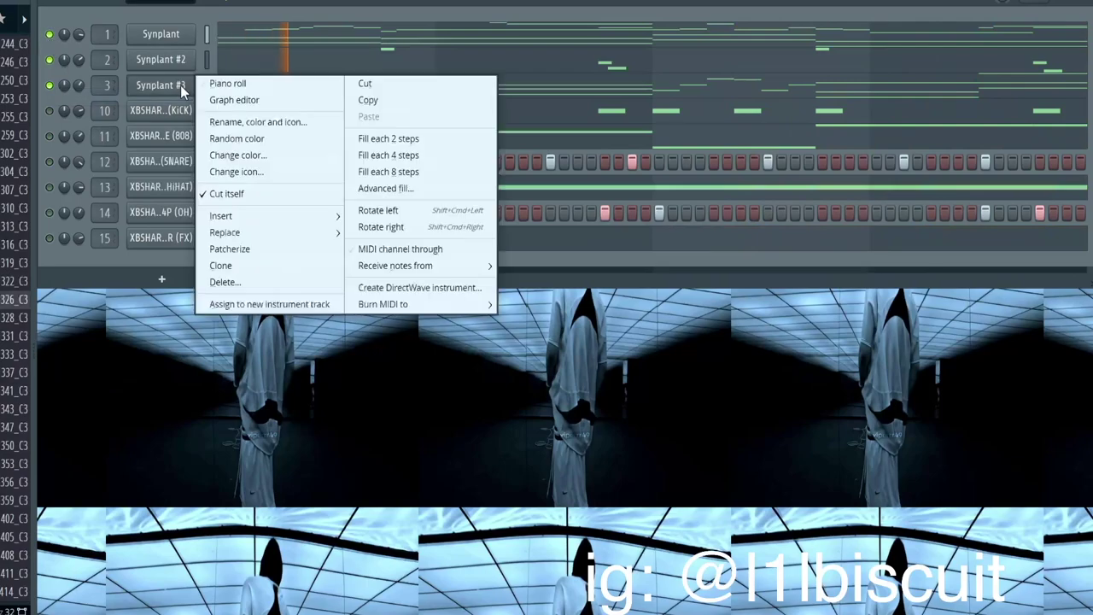
click(232, 266)
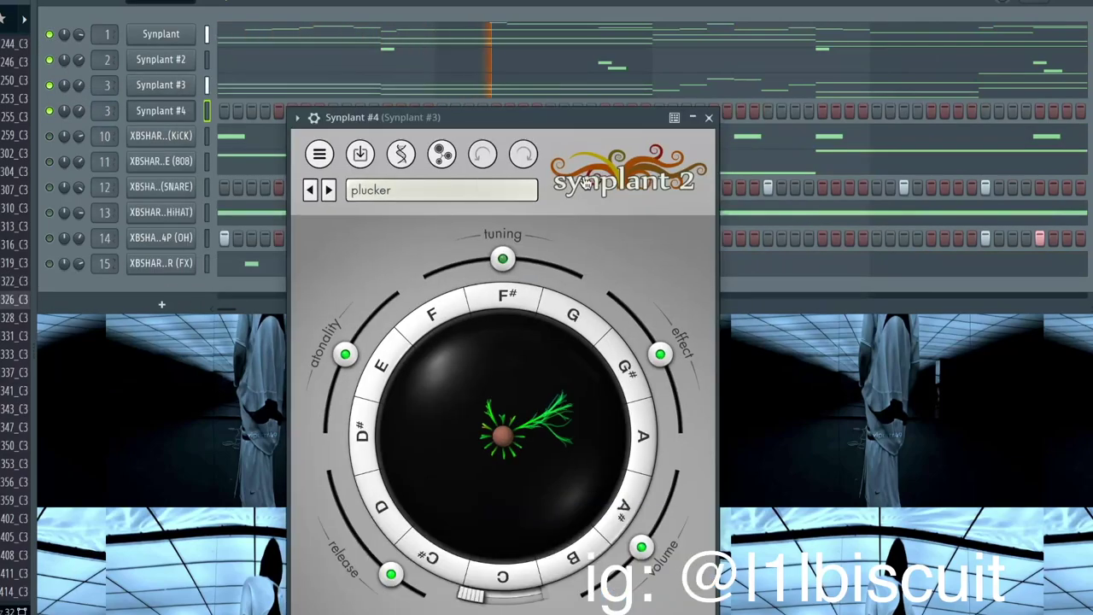
click(708, 119)
key(F9)
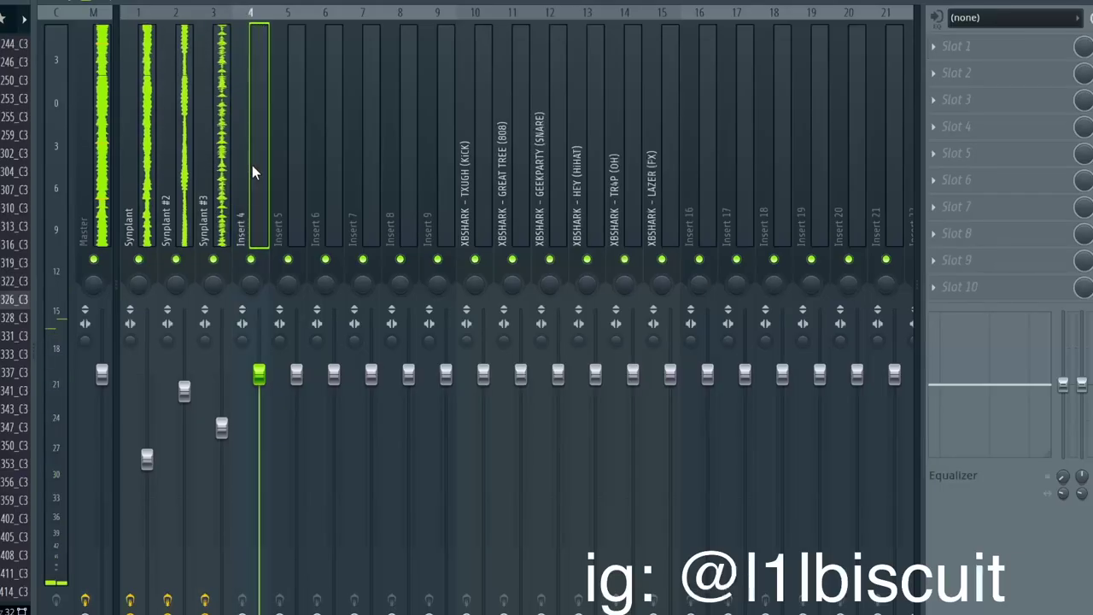
key(ctrl+l)
key(F9)
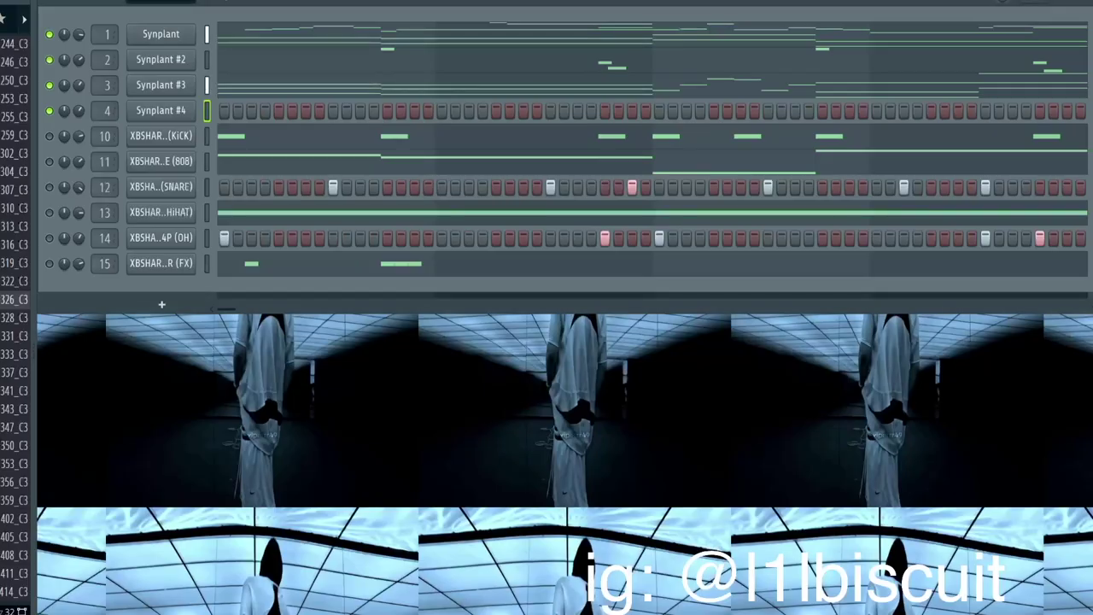
click(141, 110)
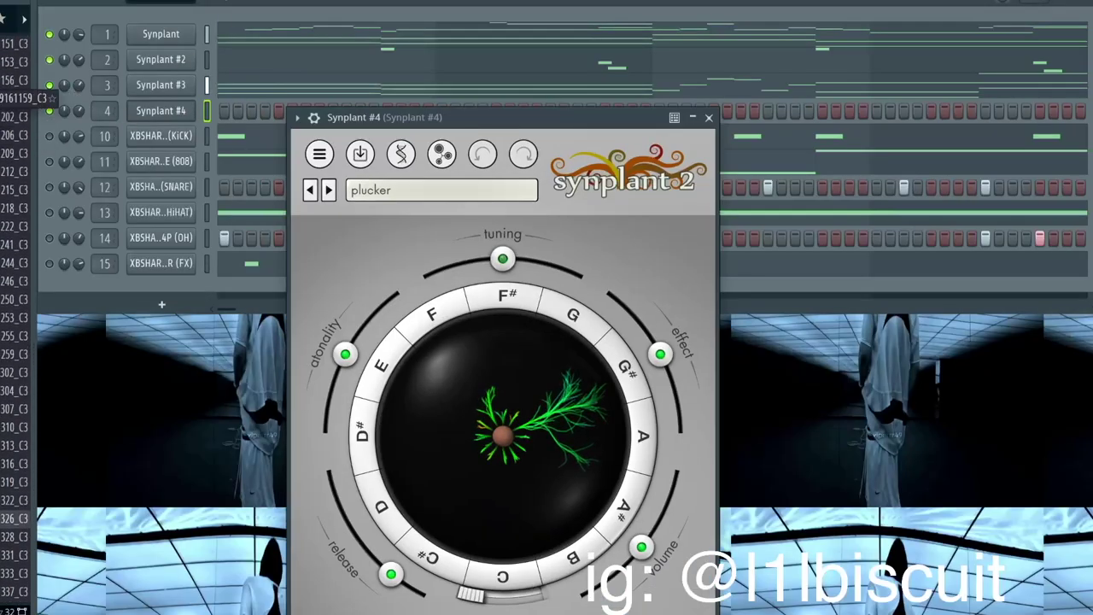
click(16, 98)
scroll(16, 101, up, 2)
click(16, 227)
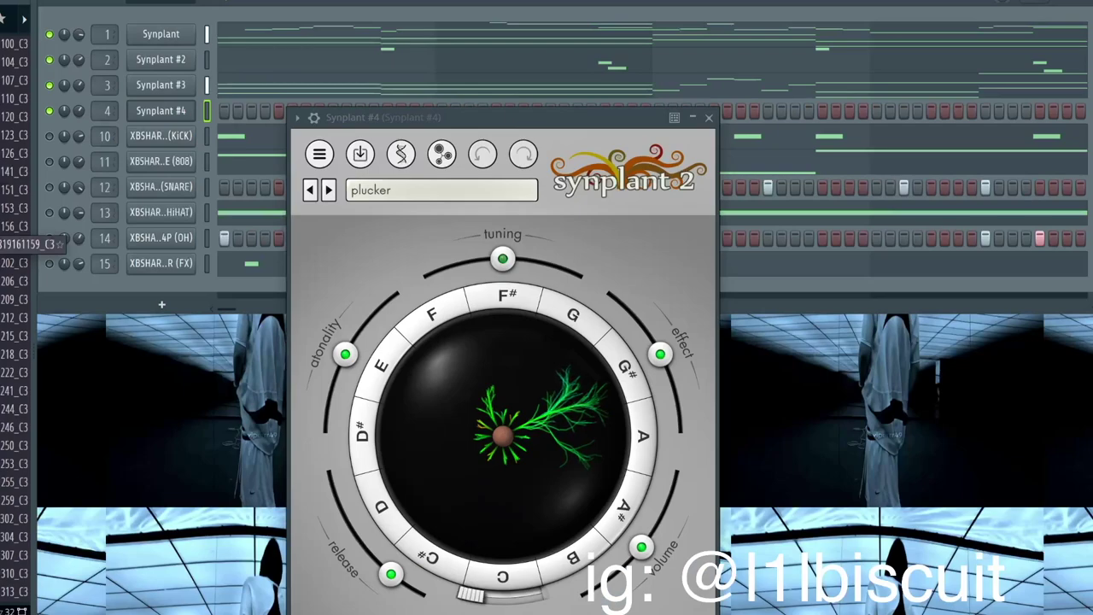
key(space)
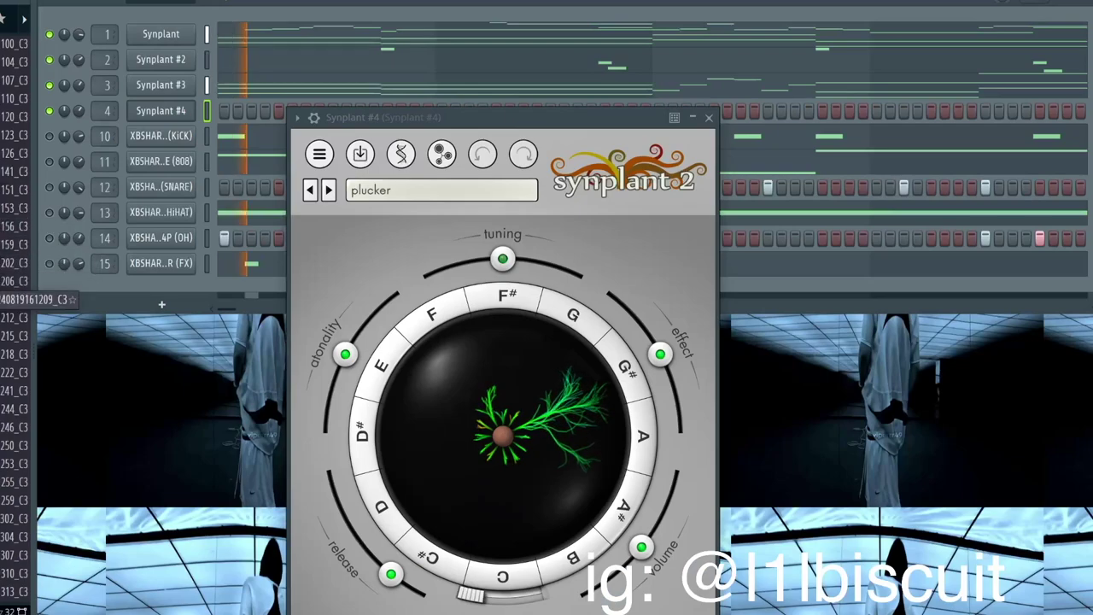
drag(34, 317, 509, 444)
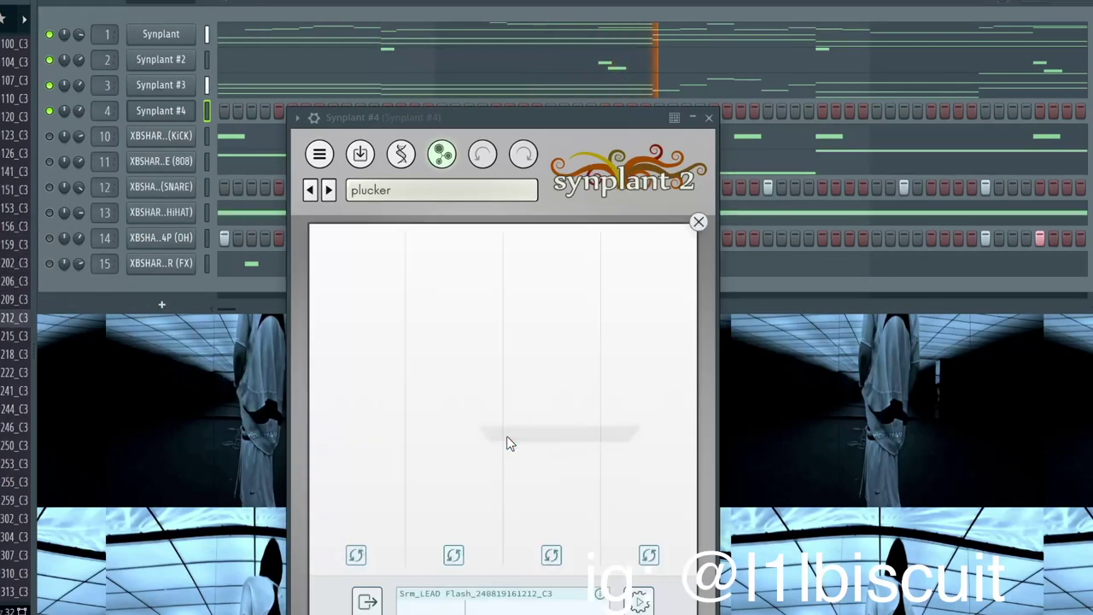
Generate patches from the sample, keep the variant ending in C3 40562490, and set Synplant #4's voice mode to mono
click(640, 602)
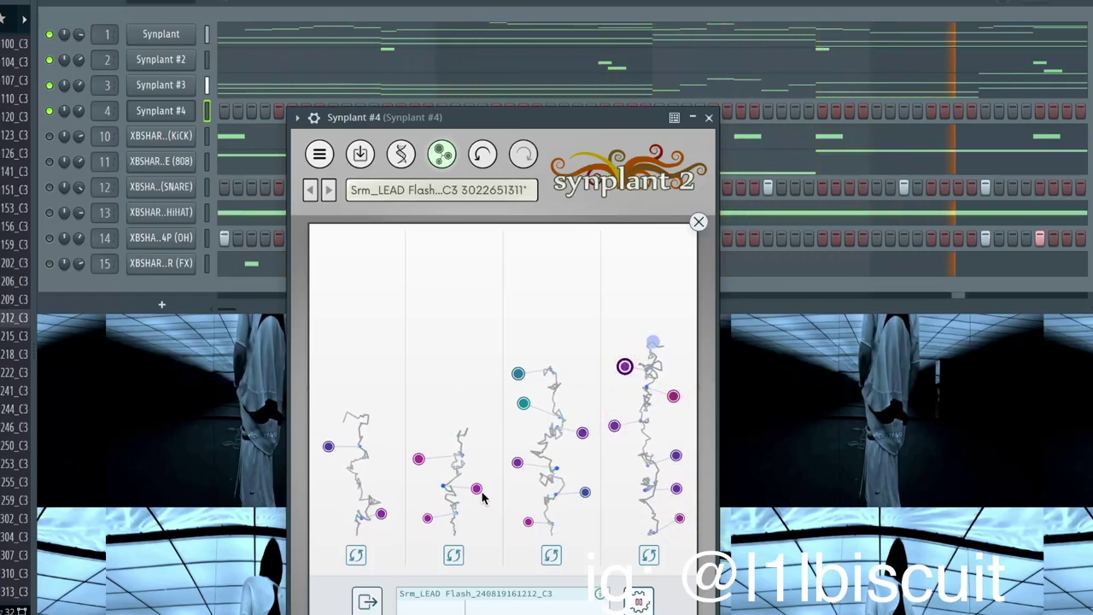
click(697, 221)
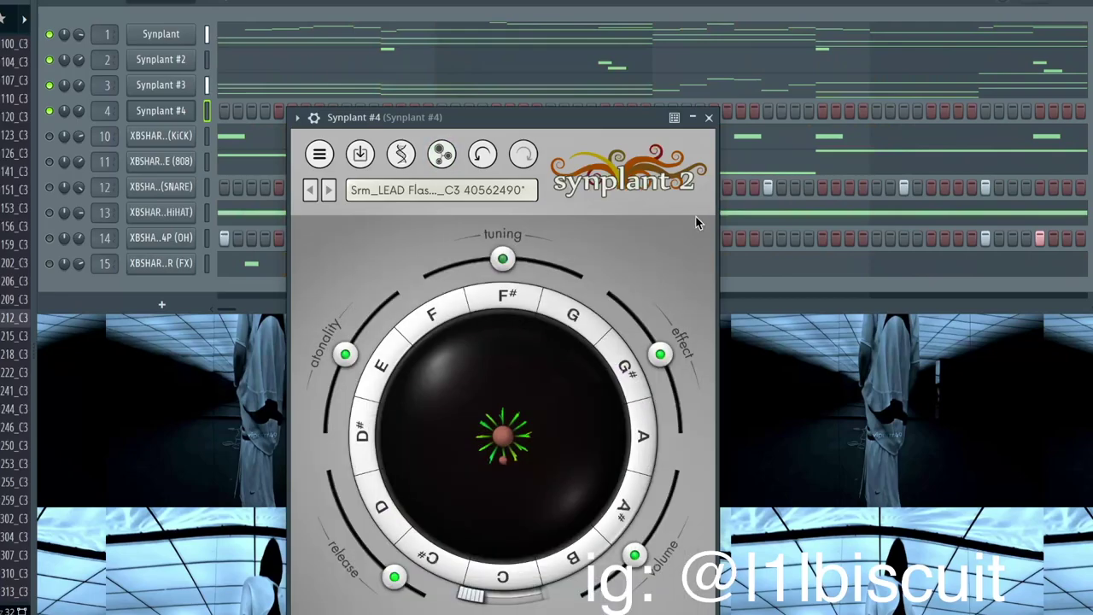
click(371, 612)
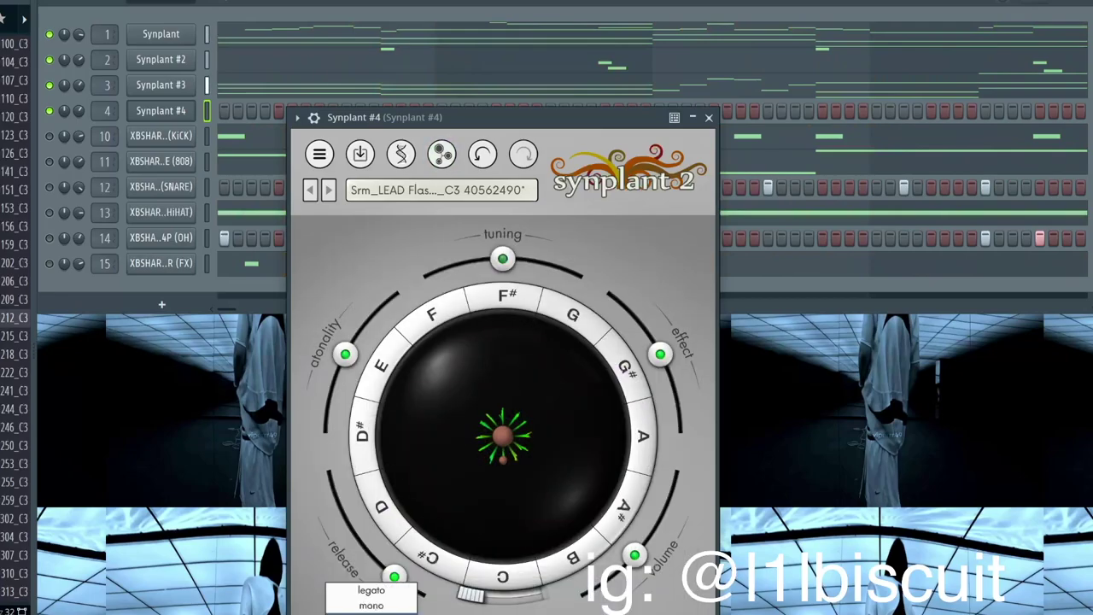
click(372, 606)
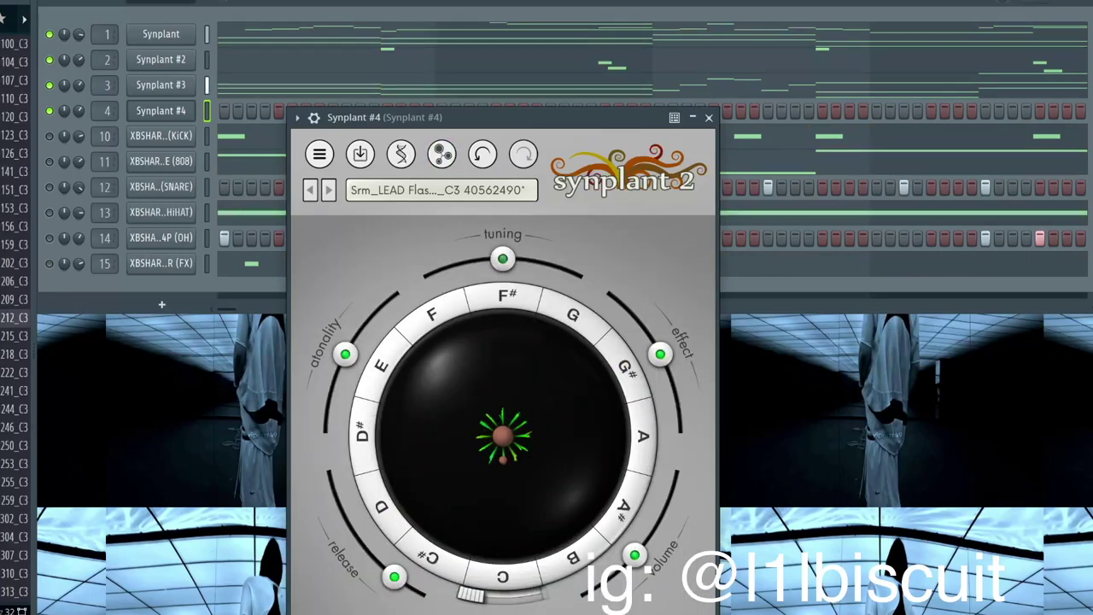
Open Synplant #4's piano roll and try a short note at the start of bar 1
click(708, 117)
right_click(175, 110)
click(226, 108)
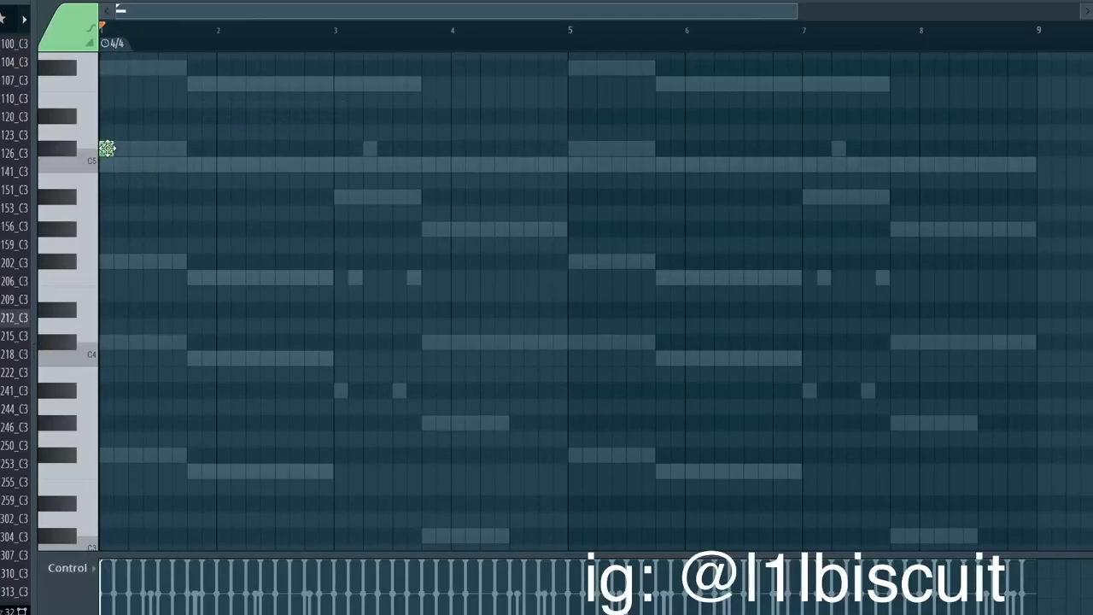
scroll(120, 226, up, 2)
click(106, 115)
scroll(110, 114, up, 2)
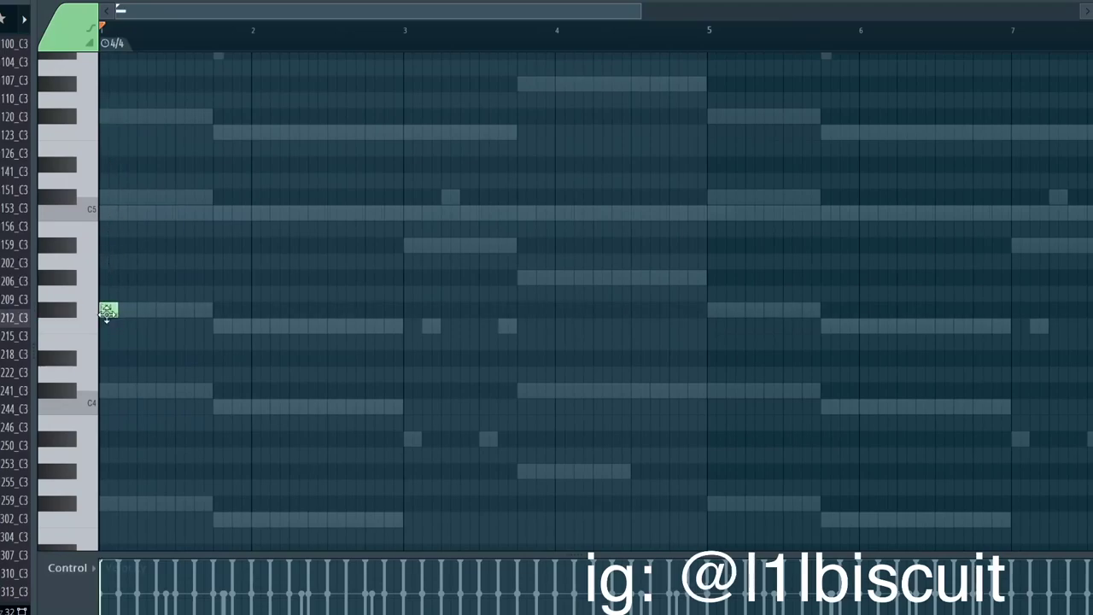
scroll(100, 305, up, 2)
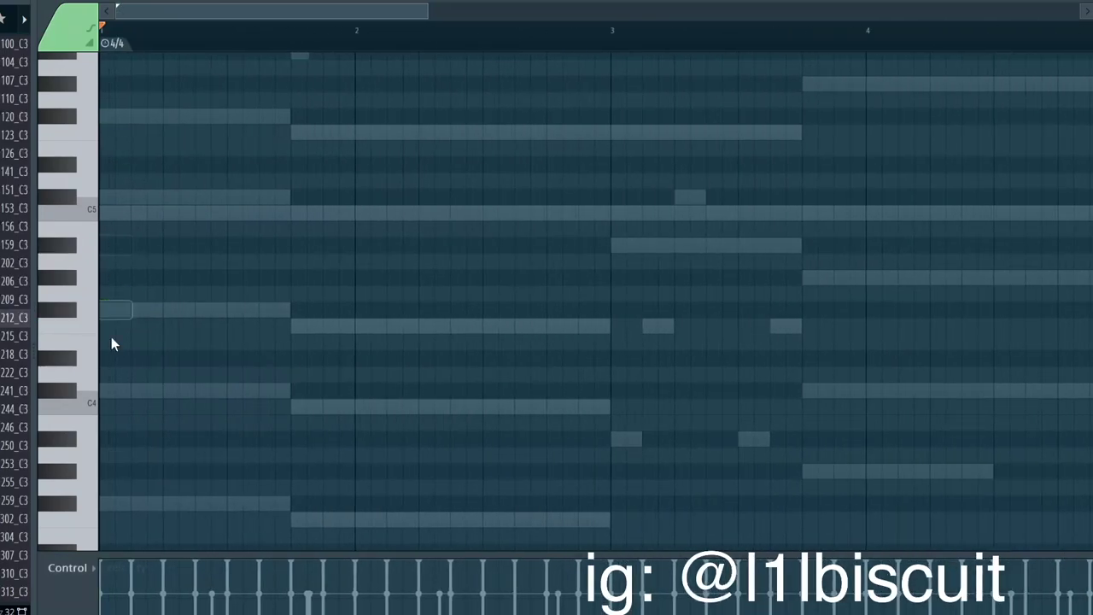
Check the piano roll's scale highlighting options and play the pattern repeatedly from the start
click(326, 1)
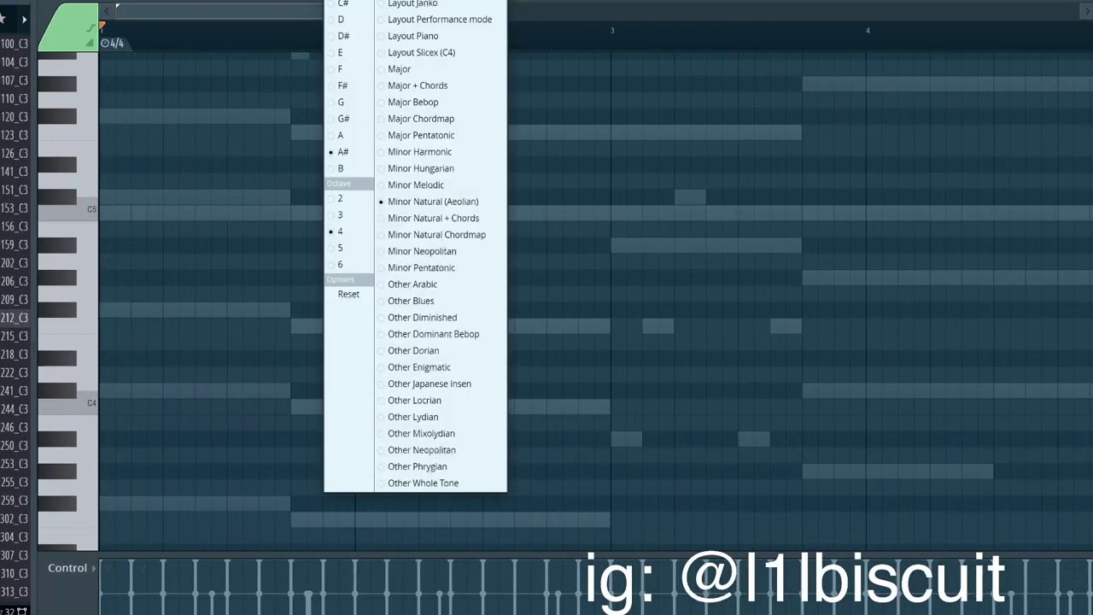
click(327, 1)
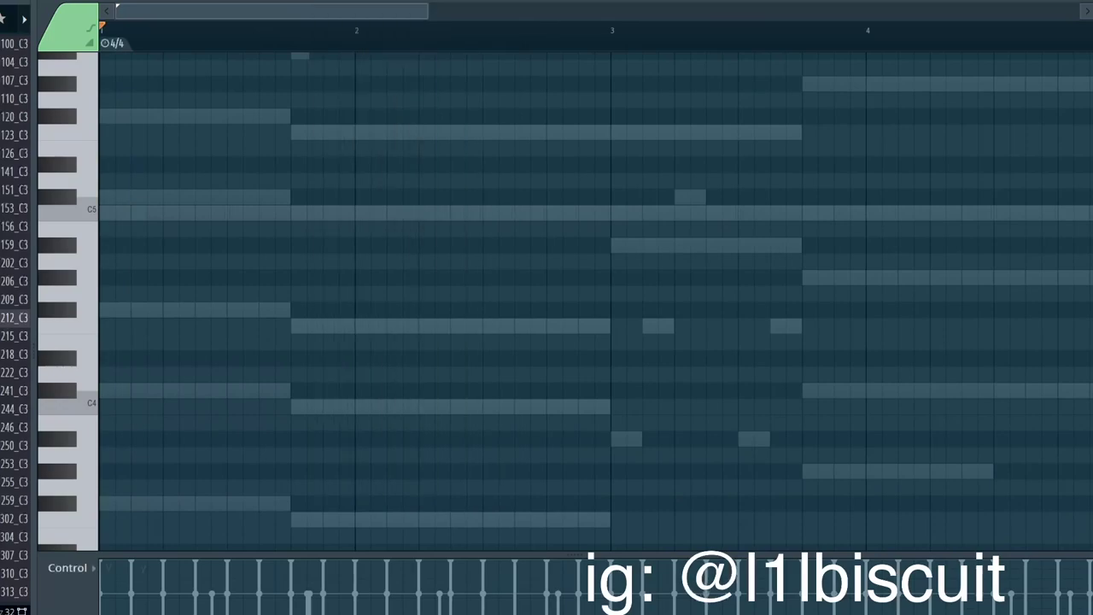
key(space)
key(space)
key(space)
key(space)
key(space)
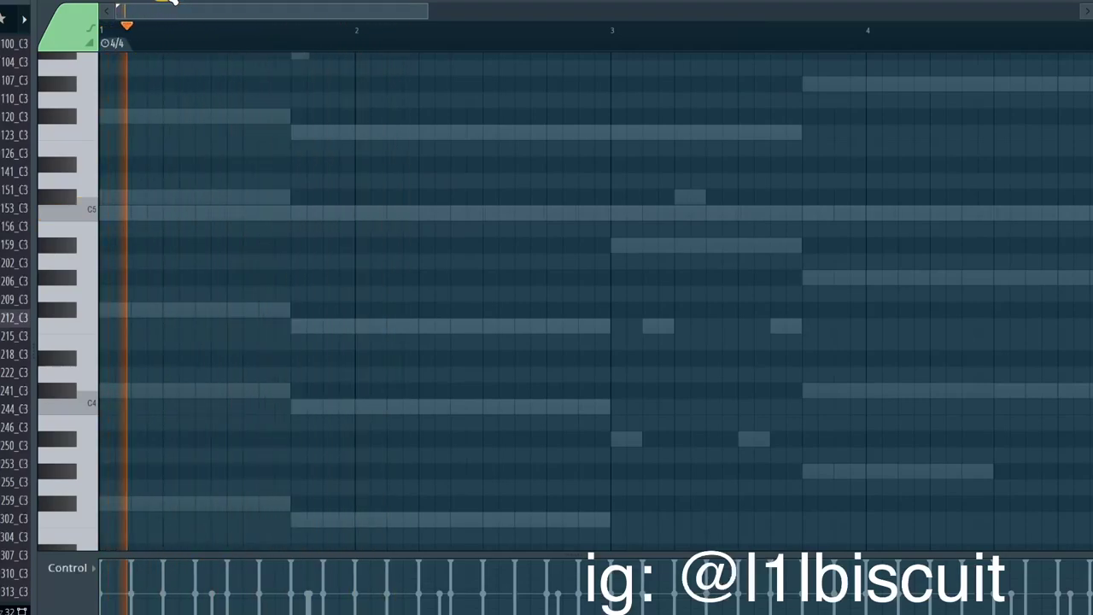
Replay the opening bars of the pattern several times to rehearse a lead line for Synplant #4
key(space)
key(space)
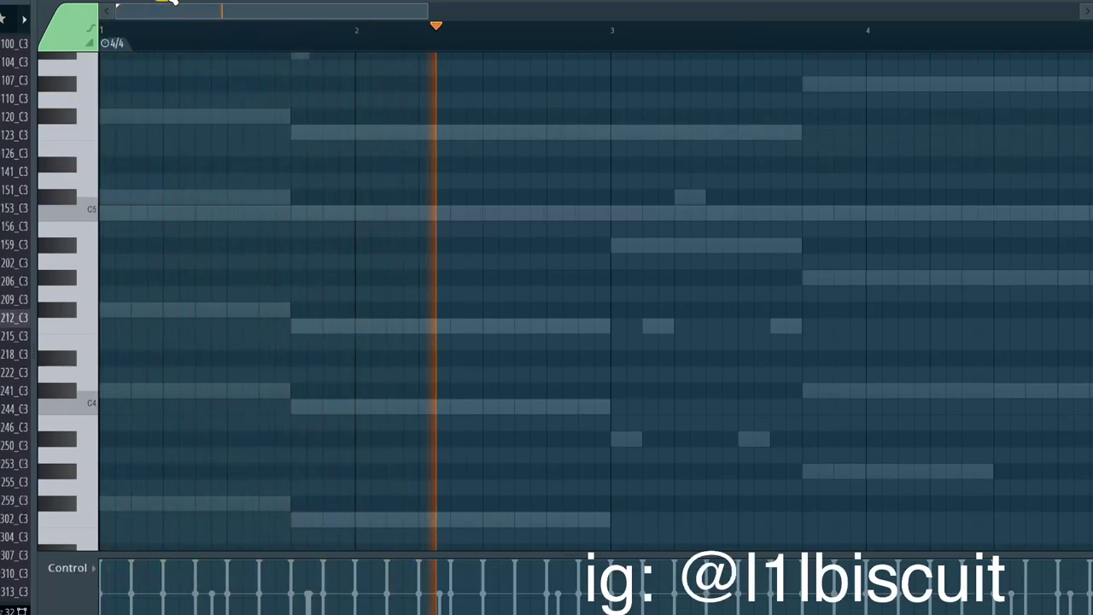
key(space)
key(space)
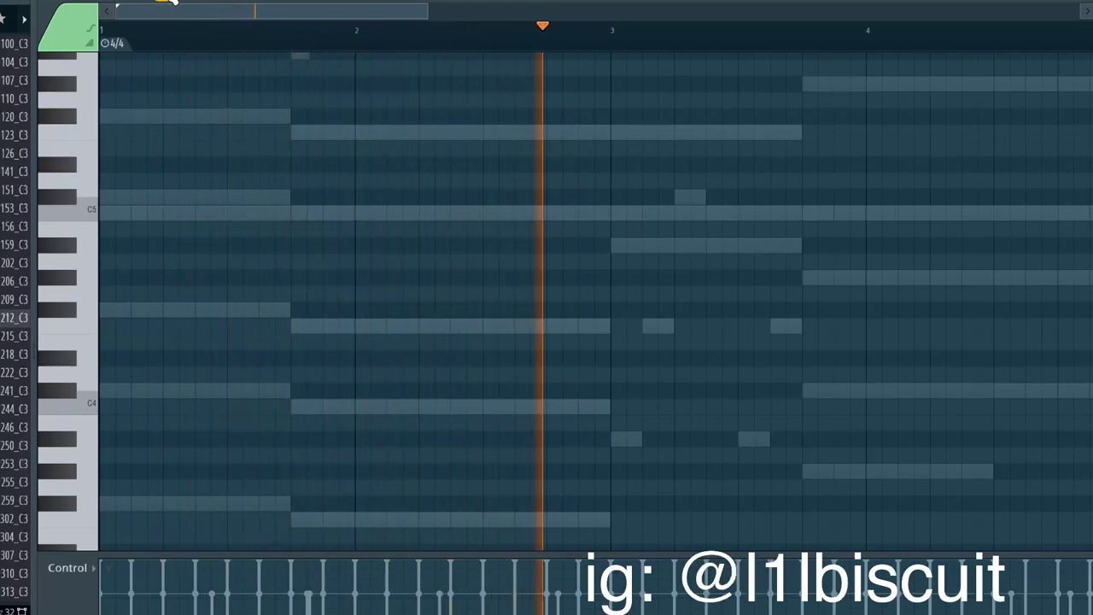
key(space)
key(space)
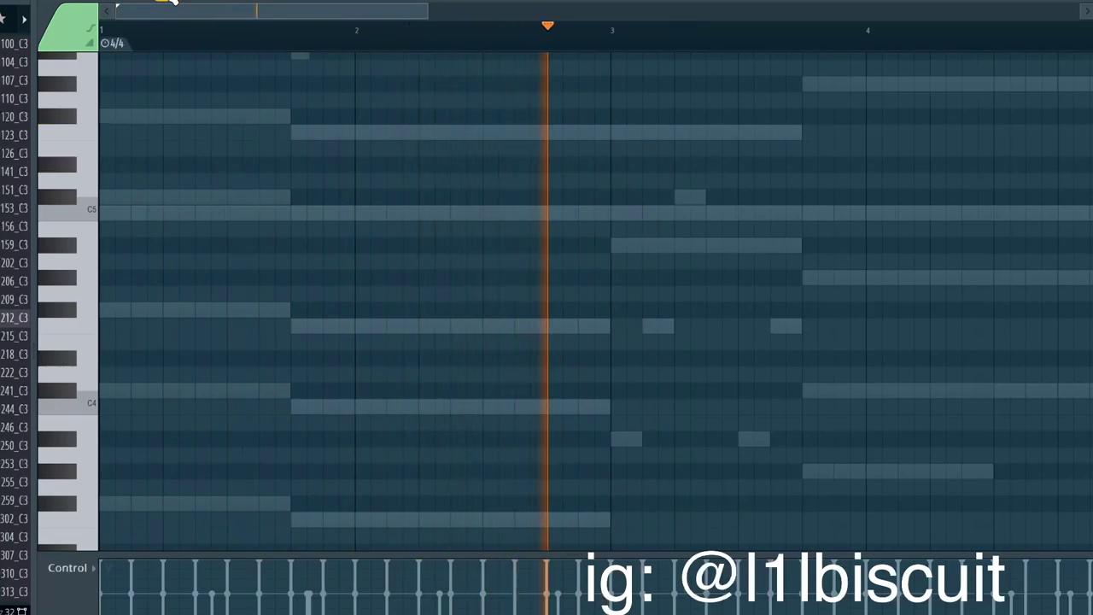
key(space)
key(space)
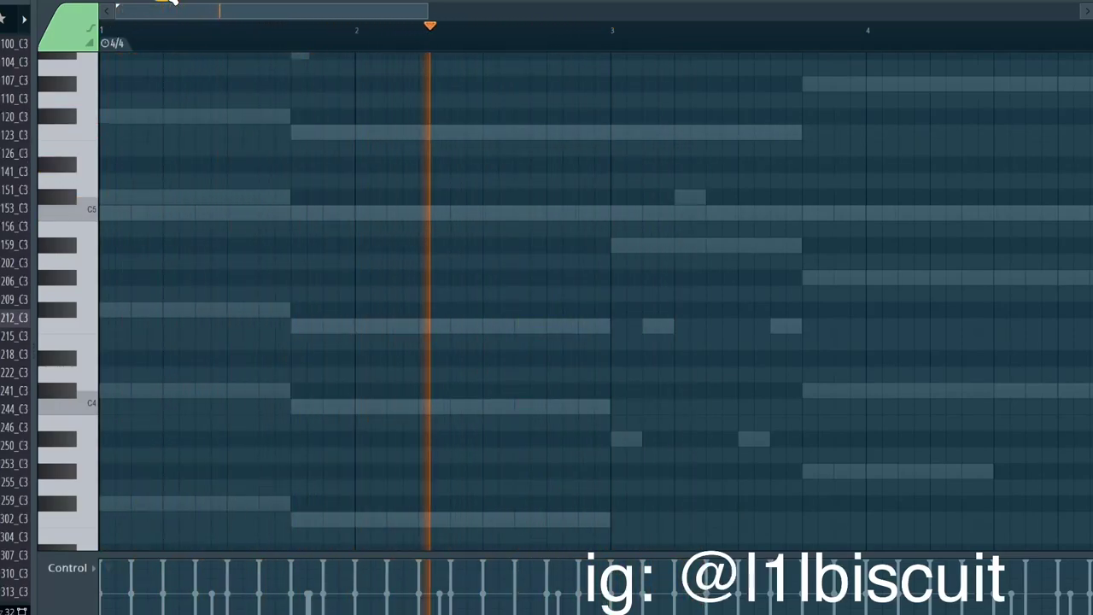
key(space)
key(space)
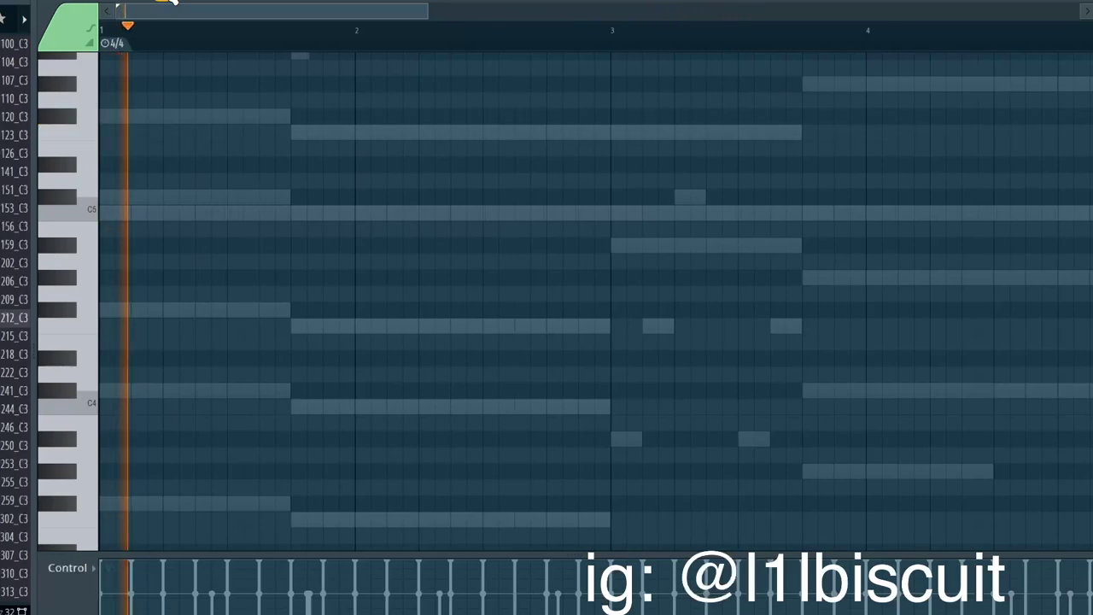
Record a short lead phrase of F5, F#5, D#5 and C5 notes across the first four bars, capturing notes and automation
key(space)
key(r)
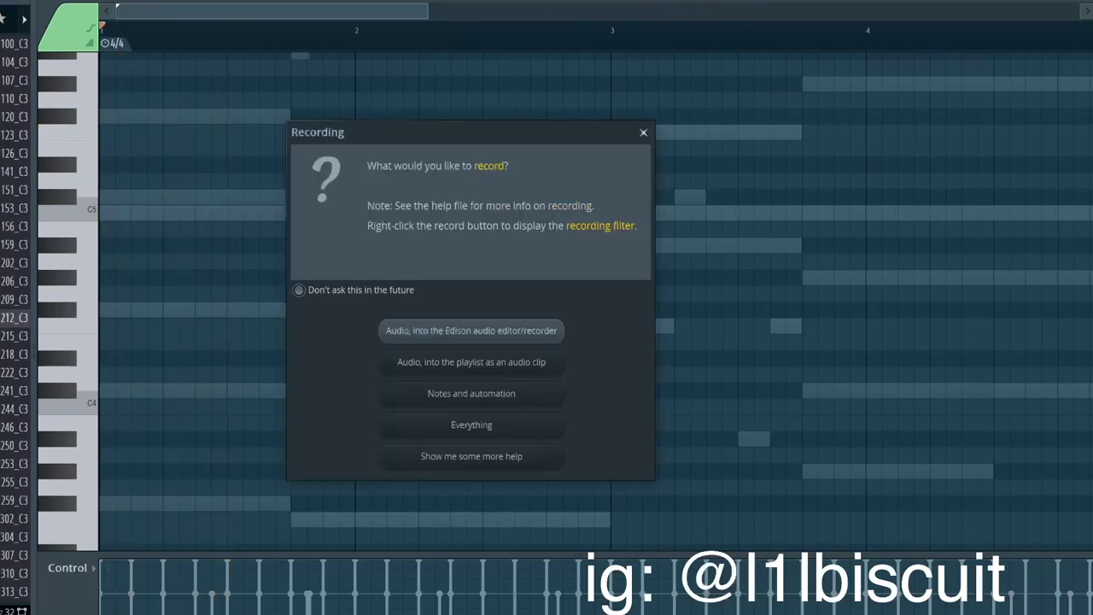
click(423, 391)
key(space)
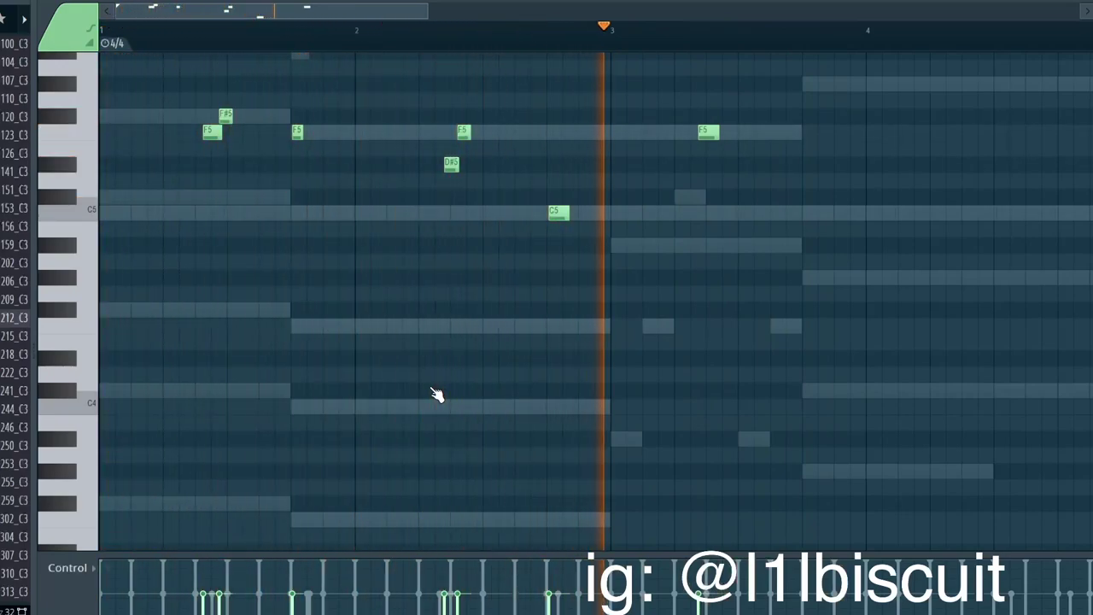
key(v)
key(g)
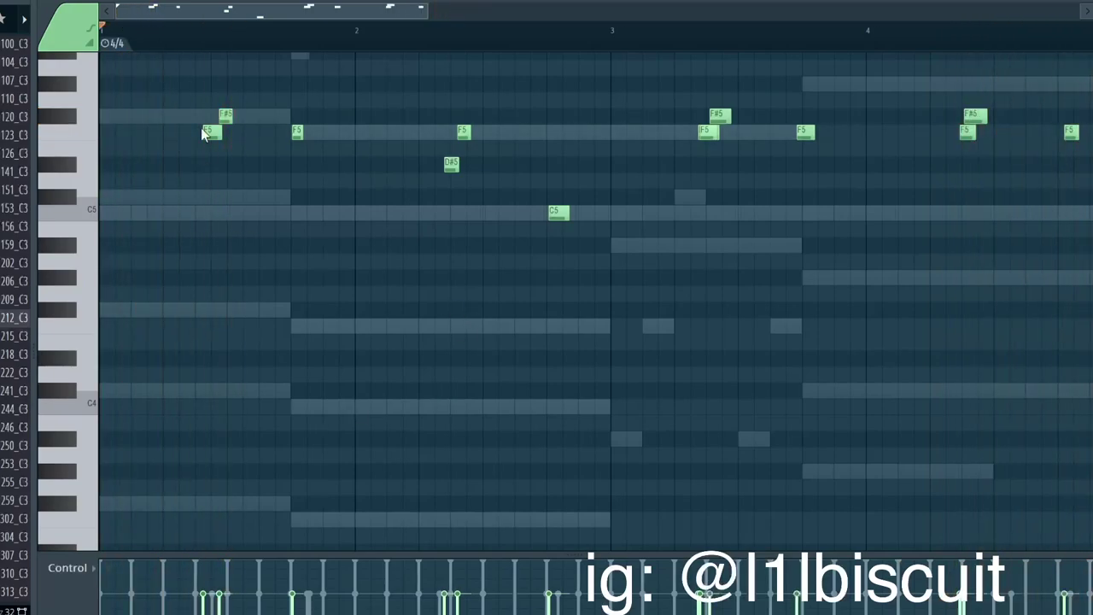
Quantize all the recorded F5 notes to the grid and play the phrase back
ctrl+click(60, 135)
key(ctrl+q)
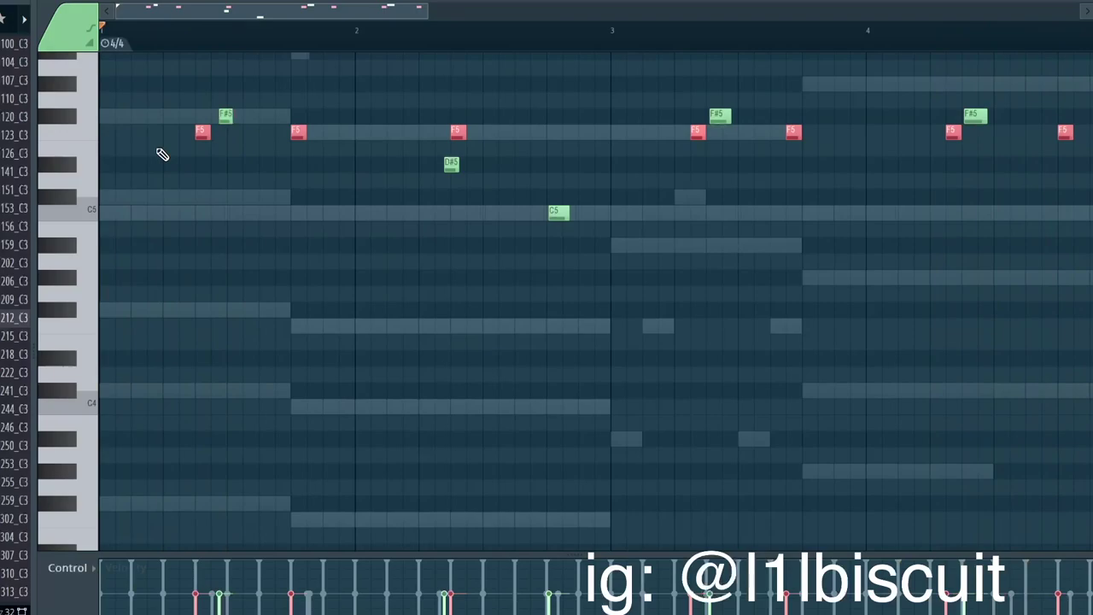
key(space)
ctrl+click(242, 150)
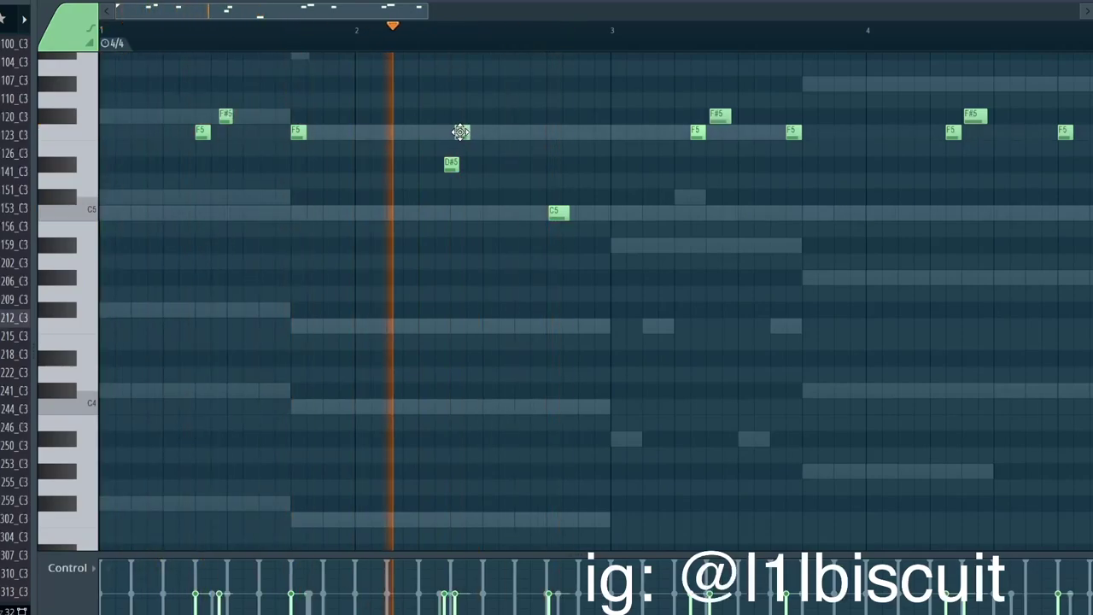
Delete the recorded notes in bars 3 and 4 and fill both bars with copies of the F5, F#5, F5 figure from bar 1
scroll(611, 188, down, 3)
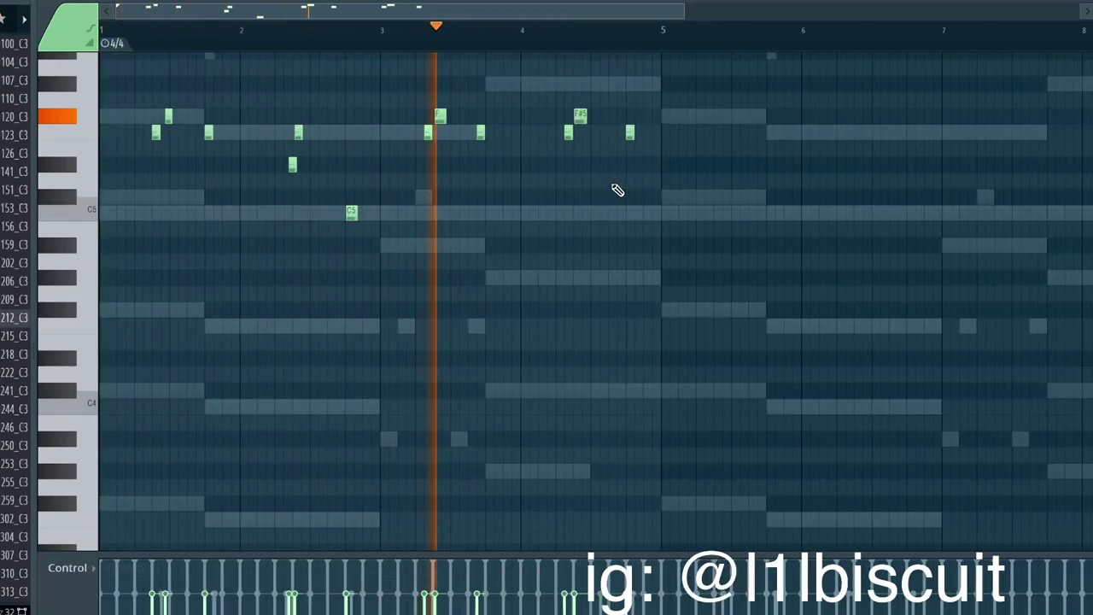
click(438, 114)
drag(444, 122, 754, 255)
key(Delete)
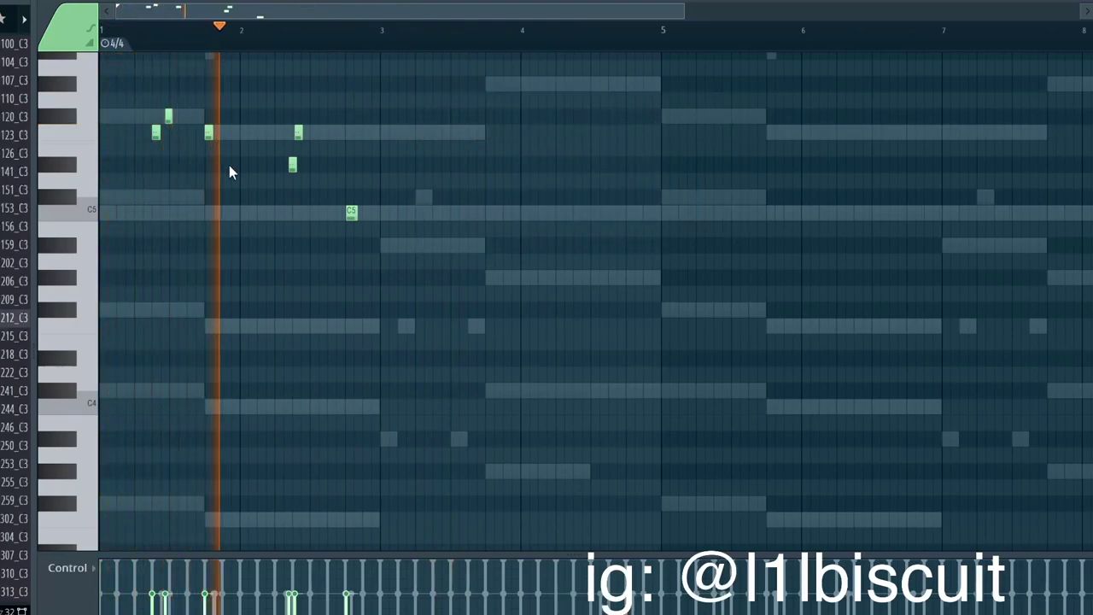
drag(228, 168, 109, 88)
drag(156, 136, 577, 137)
click(546, 171)
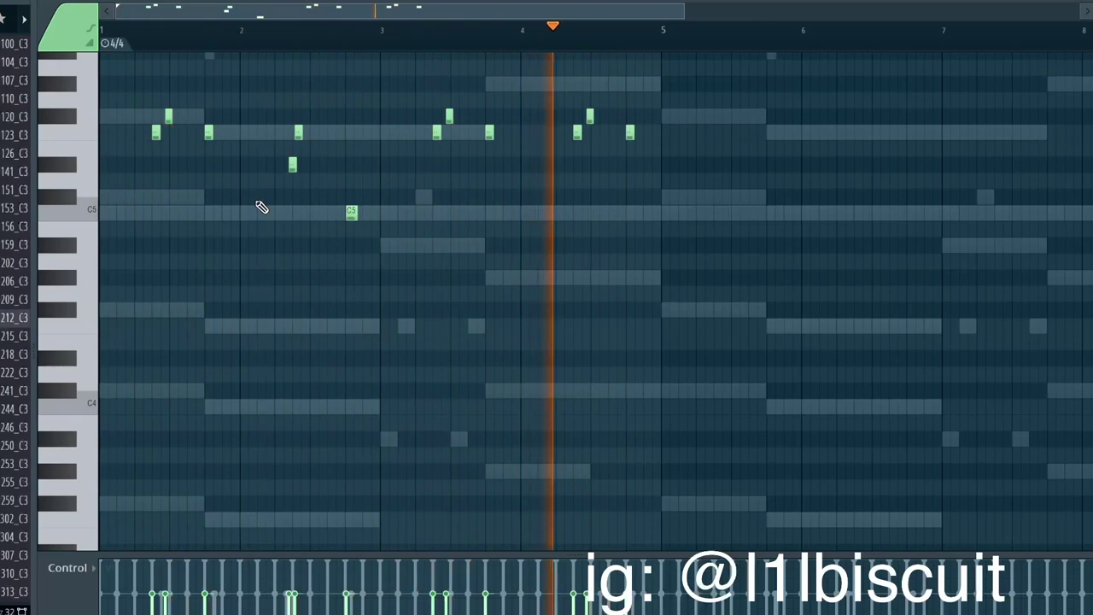
Reposition the D#5 and second F5 notes in bar 2 slightly later and check the timing in playback
right_click(297, 130)
right_click(292, 165)
mouse_move(144, 105)
mouse_down()
mouse_move(170, 152)
mouse_move(311, 175)
mouse_move(297, 170)
mouse_move(310, 132)
mouse_up()
key(space)
key(space)
ctrl+click(311, 179)
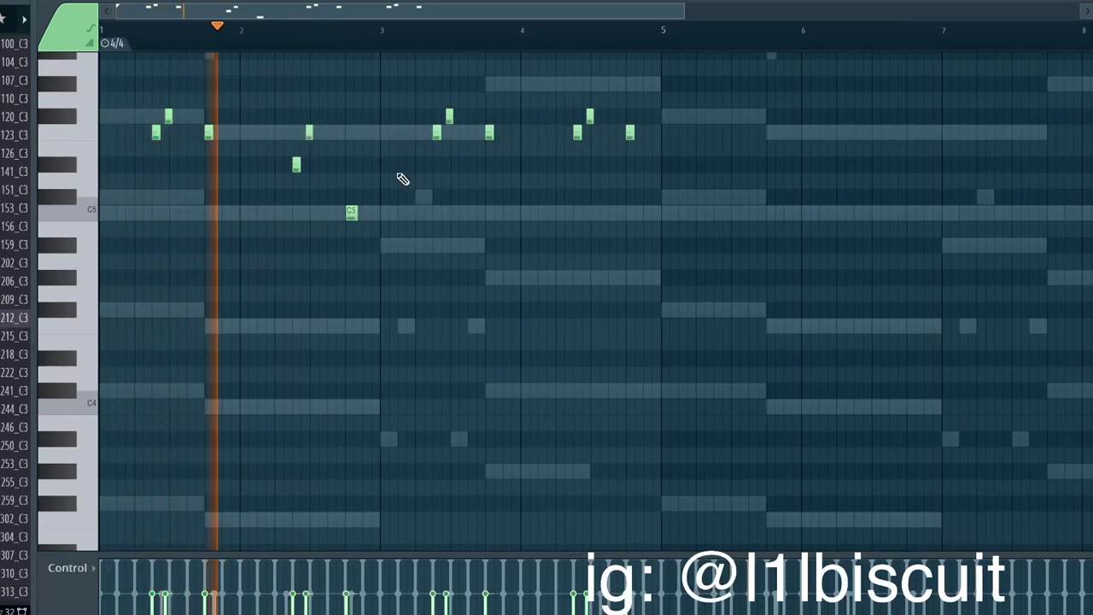
Quantize the C5 note in bar 2 and duplicate the whole four-bar lead phrase into bars 5 to 8
scroll(356, 202, up, 6)
drag(310, 186, 387, 301)
key(ctrl+q)
scroll(401, 316, down, 5)
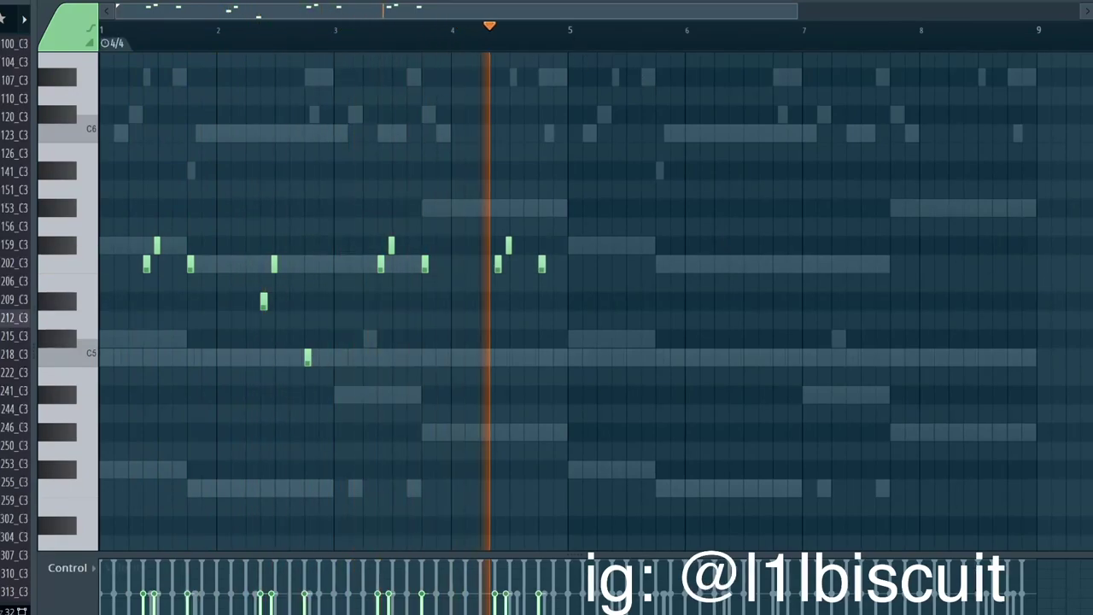
key(ctrl+a)
key(ctrl+b)
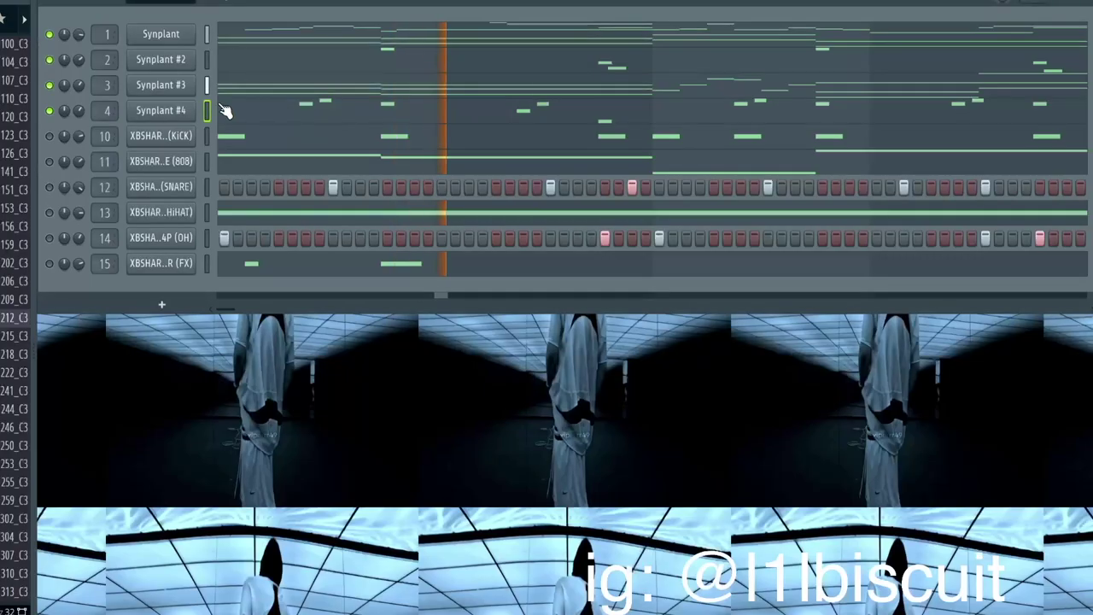
Reshape Synplant #4's sound by growing its F, D# and C branches and shrinking the F# branch back
click(161, 110)
drag(492, 408, 451, 381)
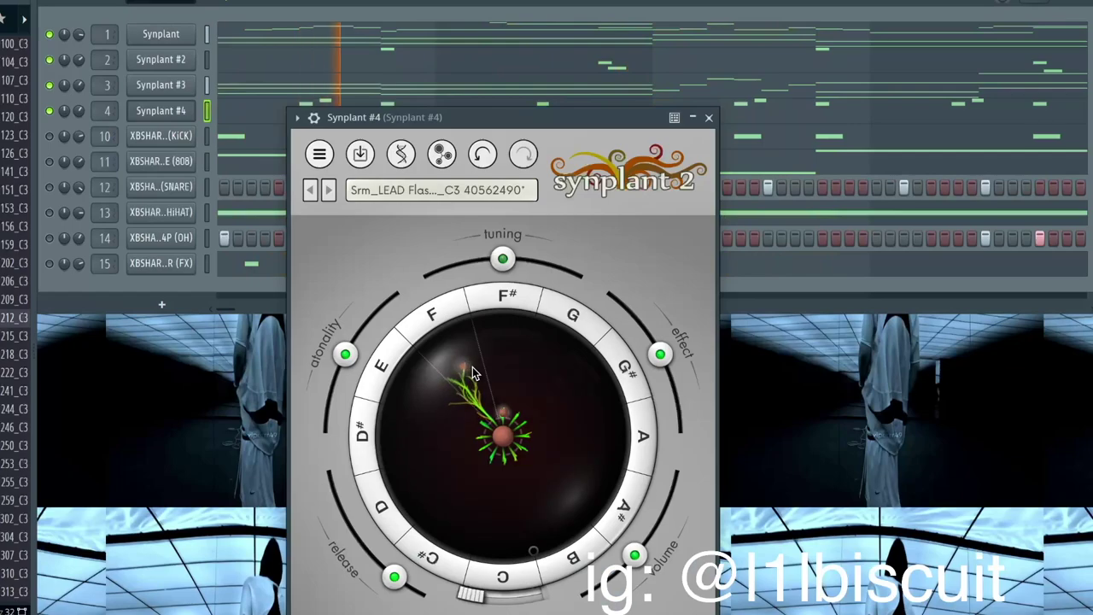
mouse_move(504, 350)
mouse_down()
mouse_move(505, 323)
mouse_move(507, 367)
mouse_up()
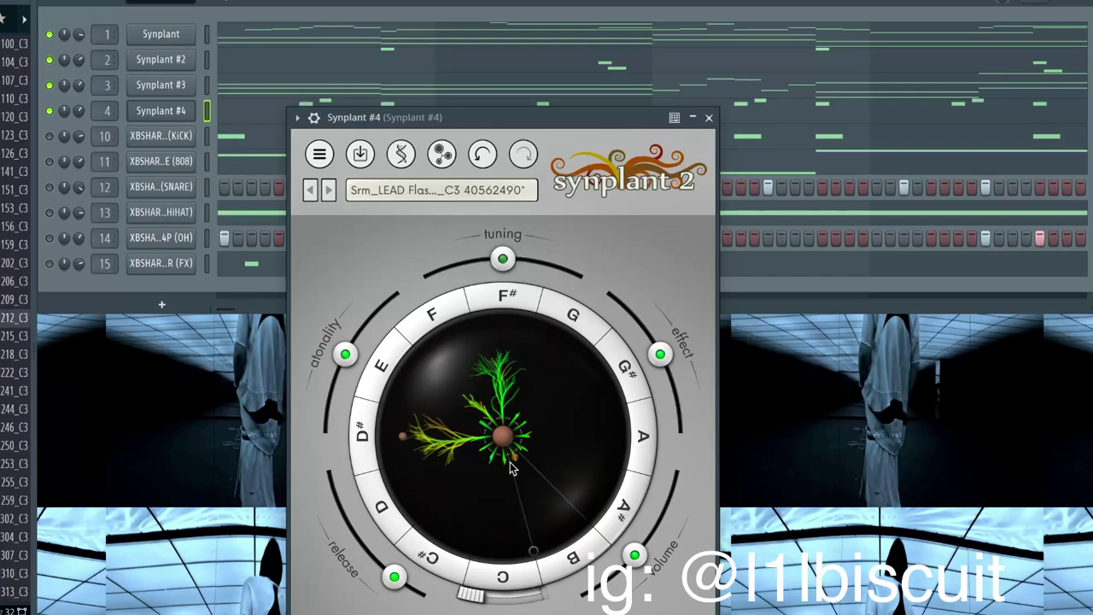
drag(504, 469, 505, 486)
drag(505, 531, 504, 479)
drag(508, 378, 502, 425)
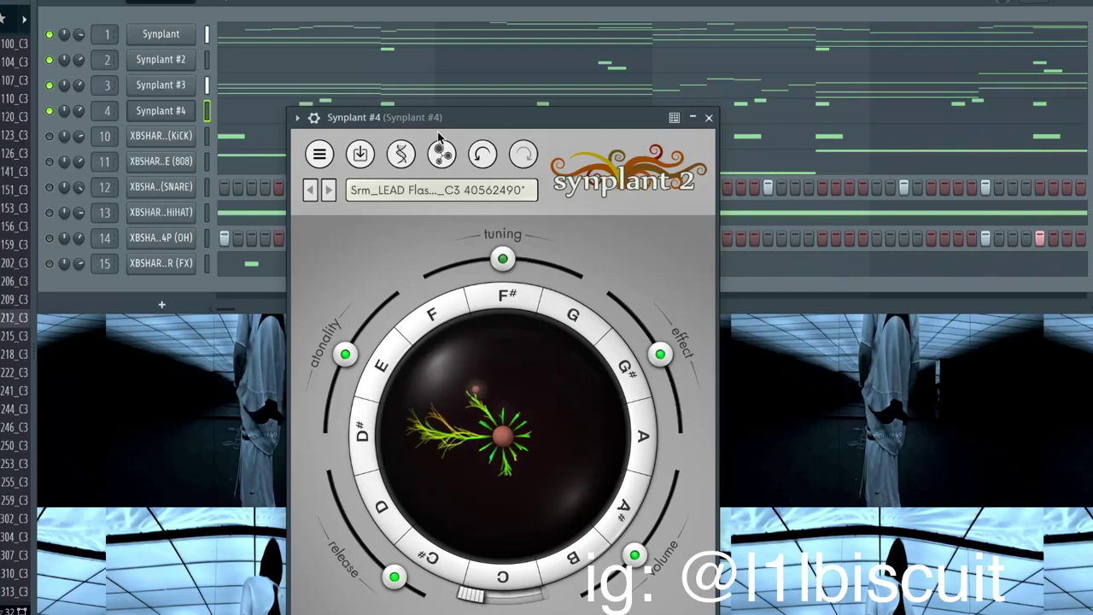
Save the Synplant #4 patch as flashlead in the Synplant User Patches folder and close the instrument
click(318, 154)
click(389, 230)
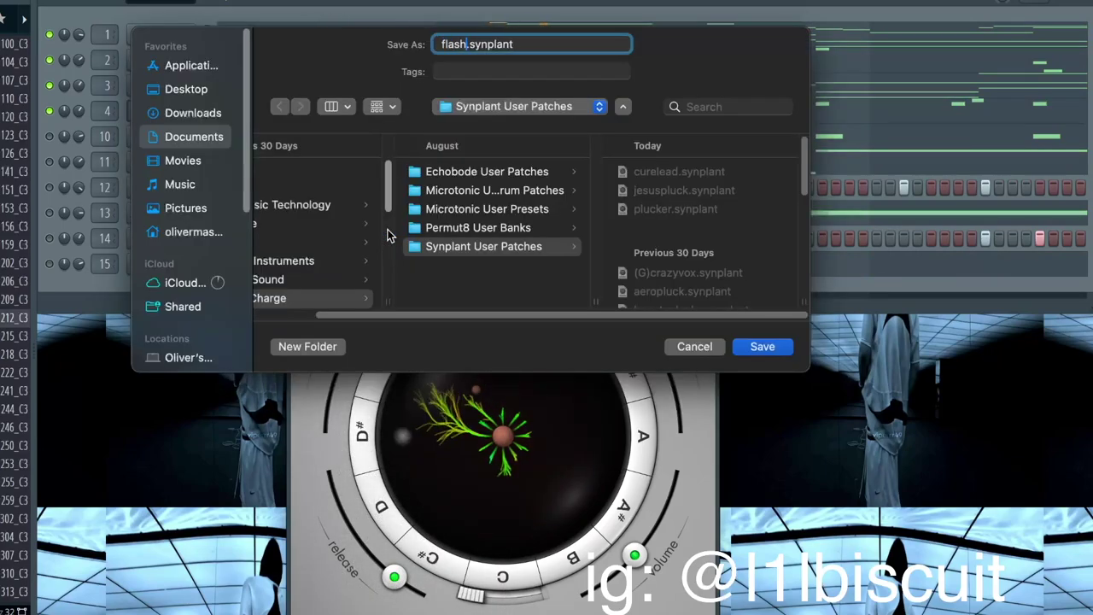
text(flashlead)
key(Return)
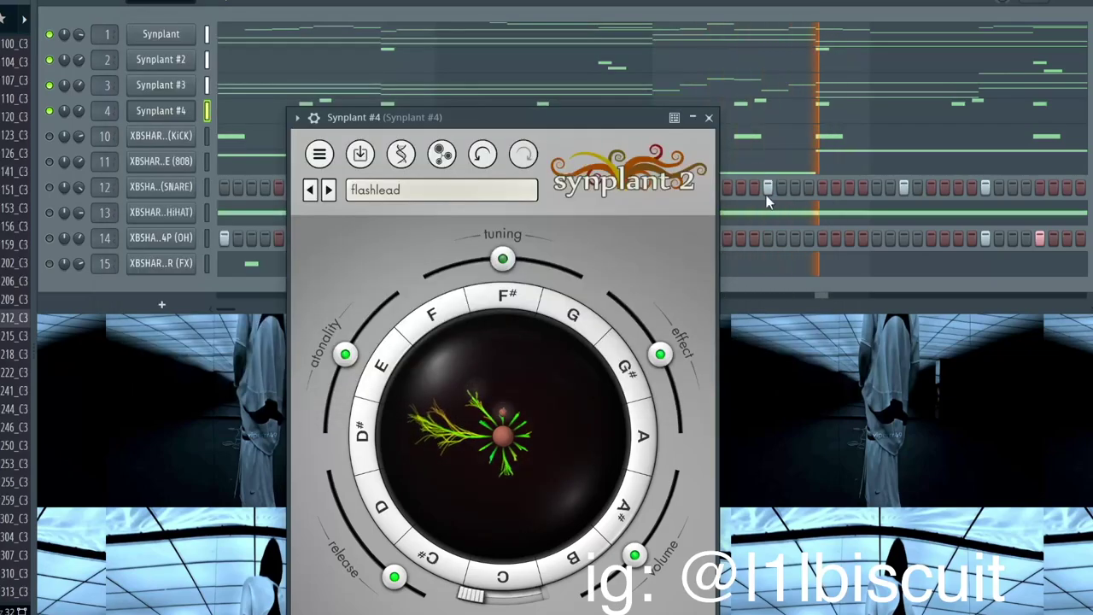
click(709, 118)
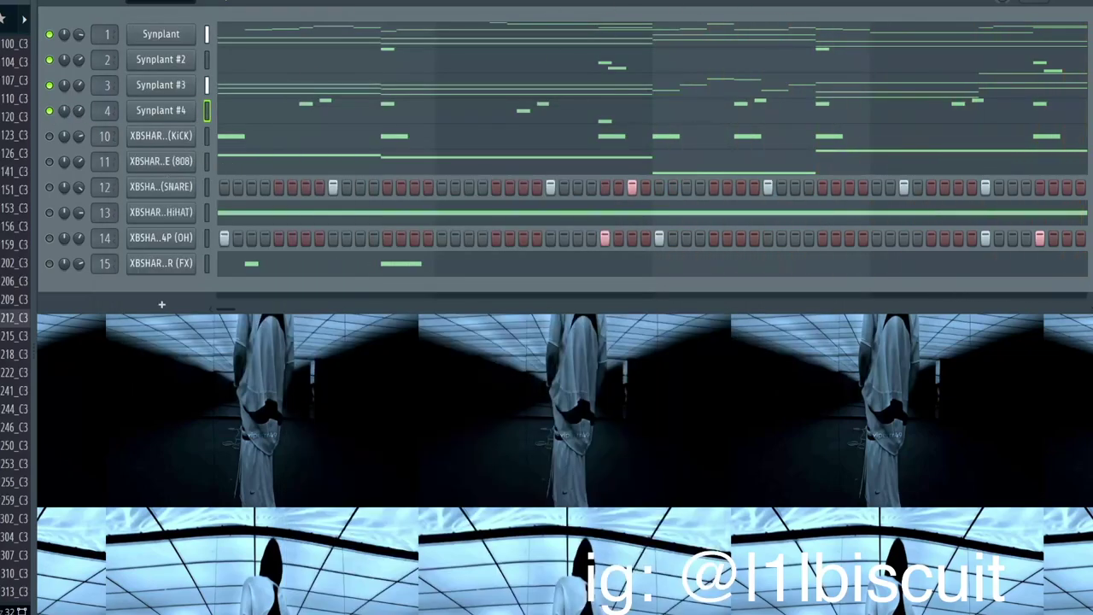
Add Fruity parametric EQ 2 to slot 9 of Synplant #4's mixer track and pull down its lowest band
key(F9)
click(979, 262)
mouse_move(977, 275)
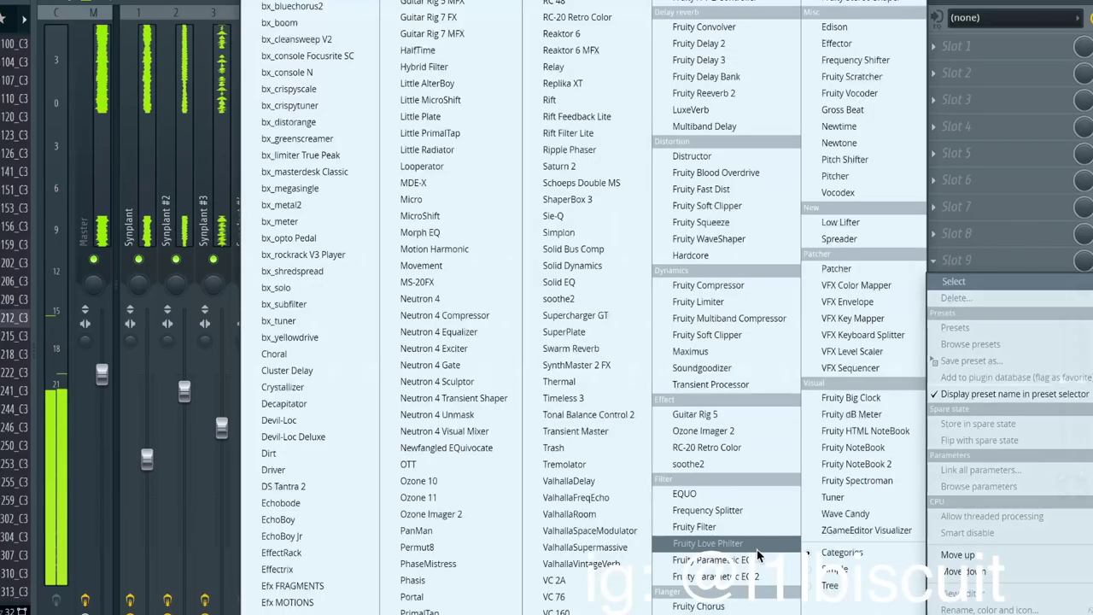
click(744, 577)
drag(164, 220, 249, 321)
click(676, 77)
Try Effectrix with a preset sequence in slot 1 of Synplant #4's mixer track
click(983, 287)
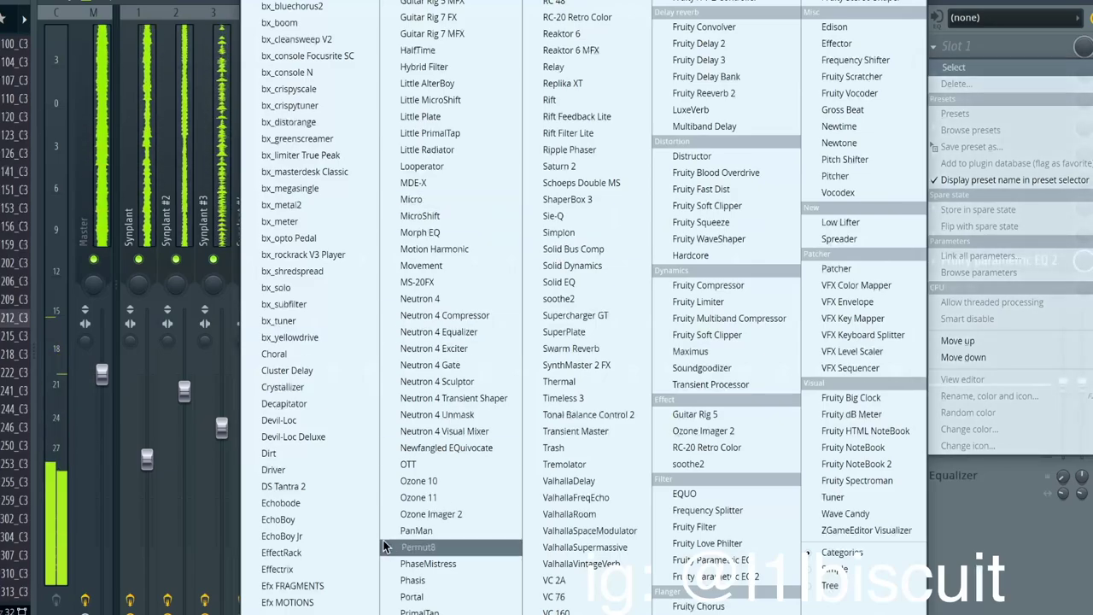
click(291, 569)
click(7, 12)
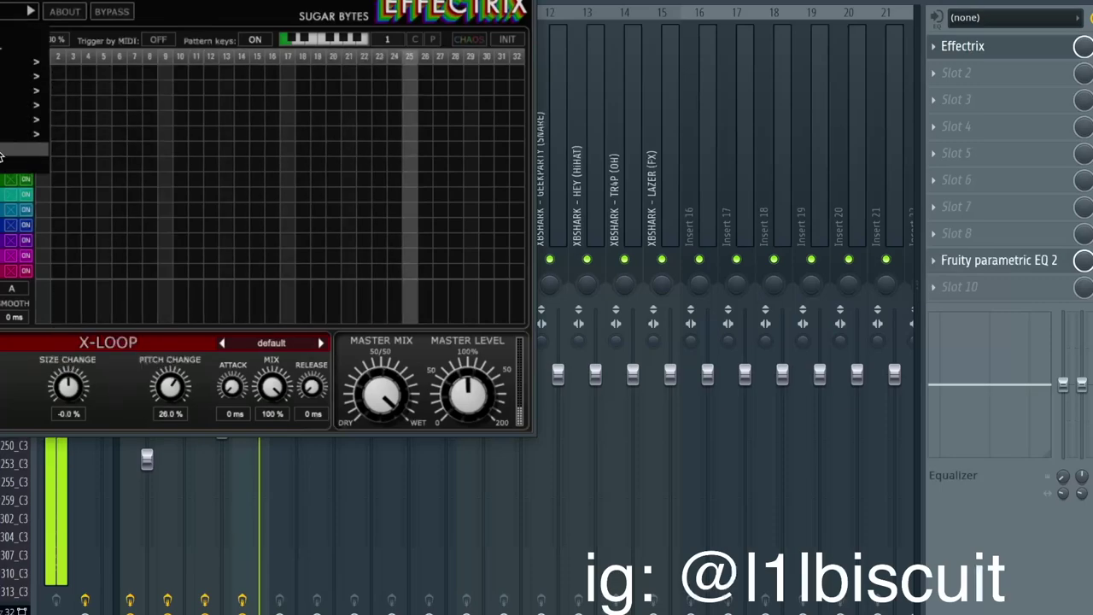
mouse_move(29, 138)
click(101, 135)
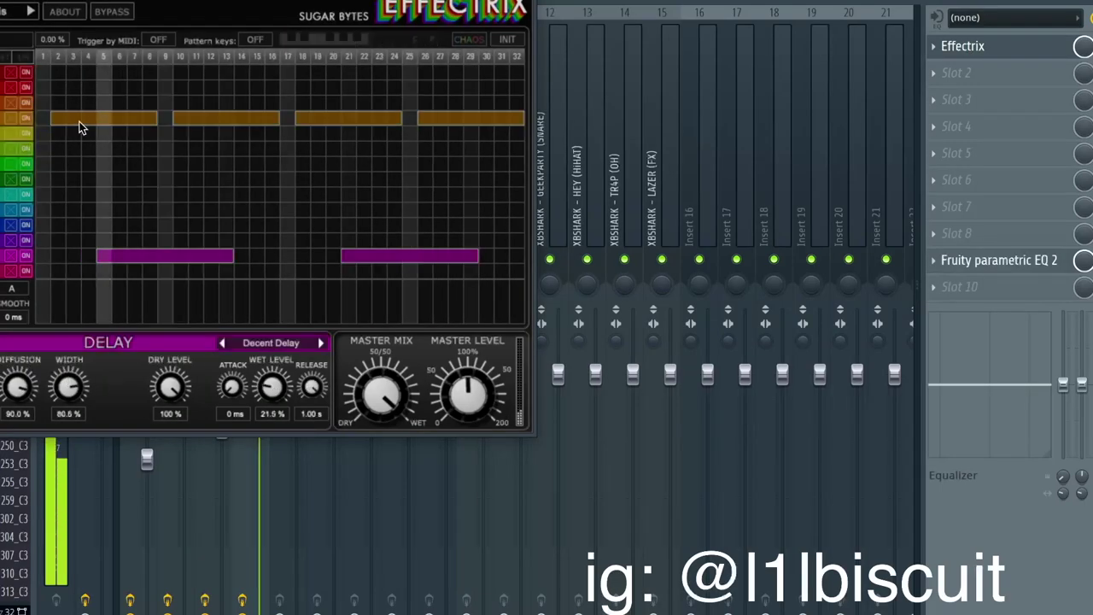
Replace Effectrix in slot 1 with Gross Beat, load the vinso gross beat presets bank and choose time slot 11
click(940, 48)
mouse_move(957, 66)
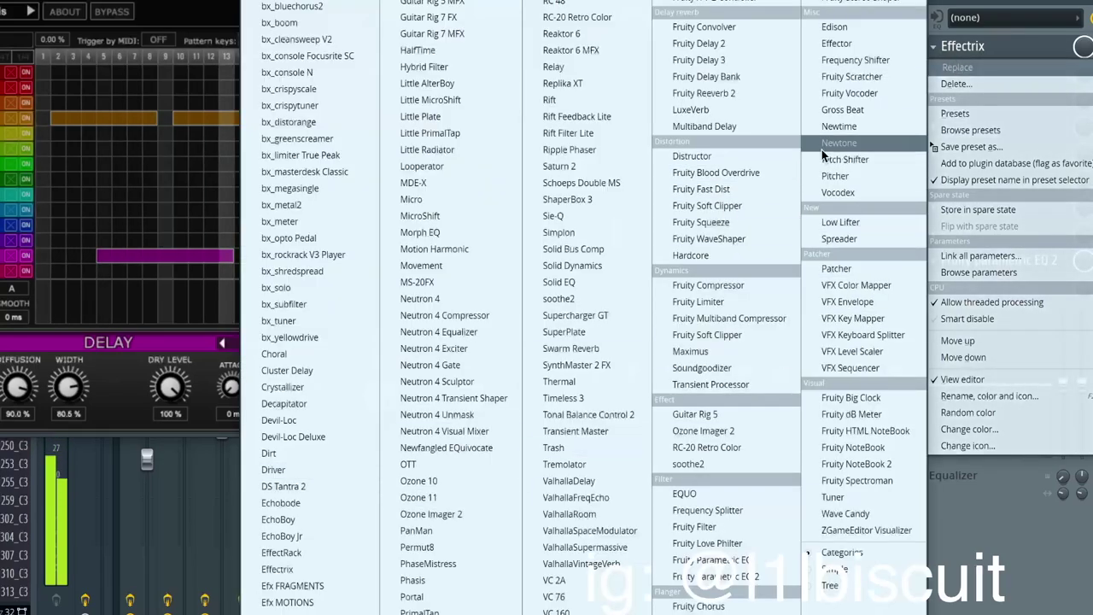
click(844, 109)
right_click(516, 2)
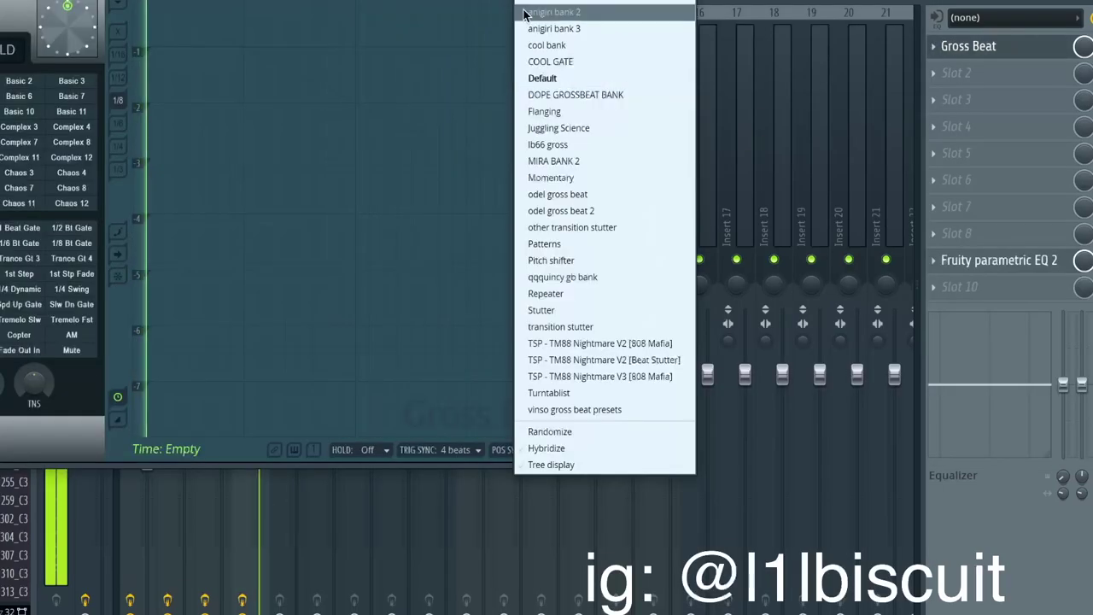
click(585, 409)
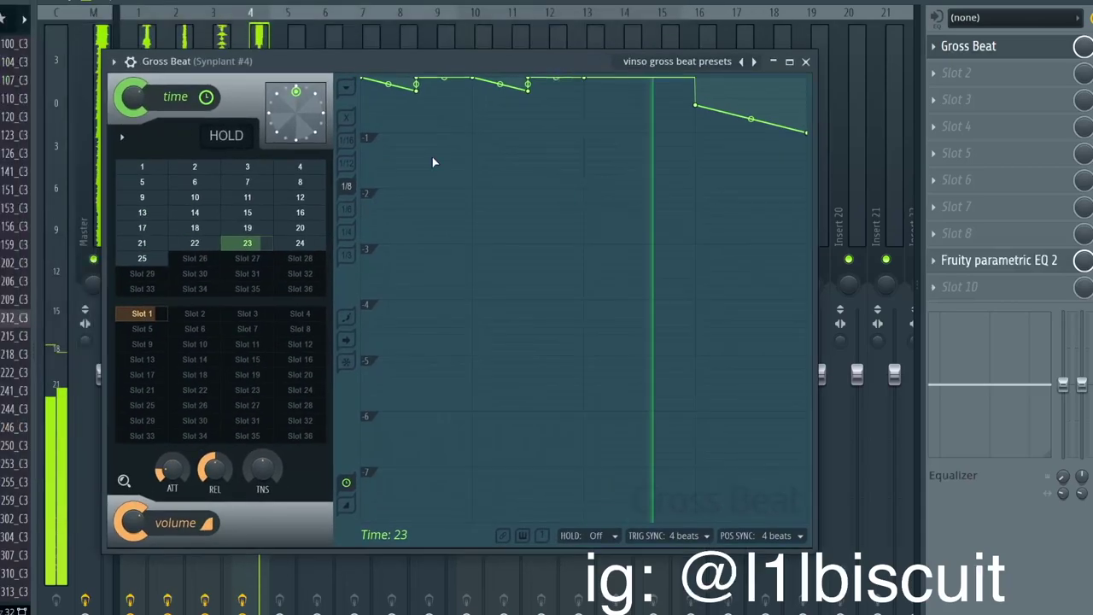
click(268, 196)
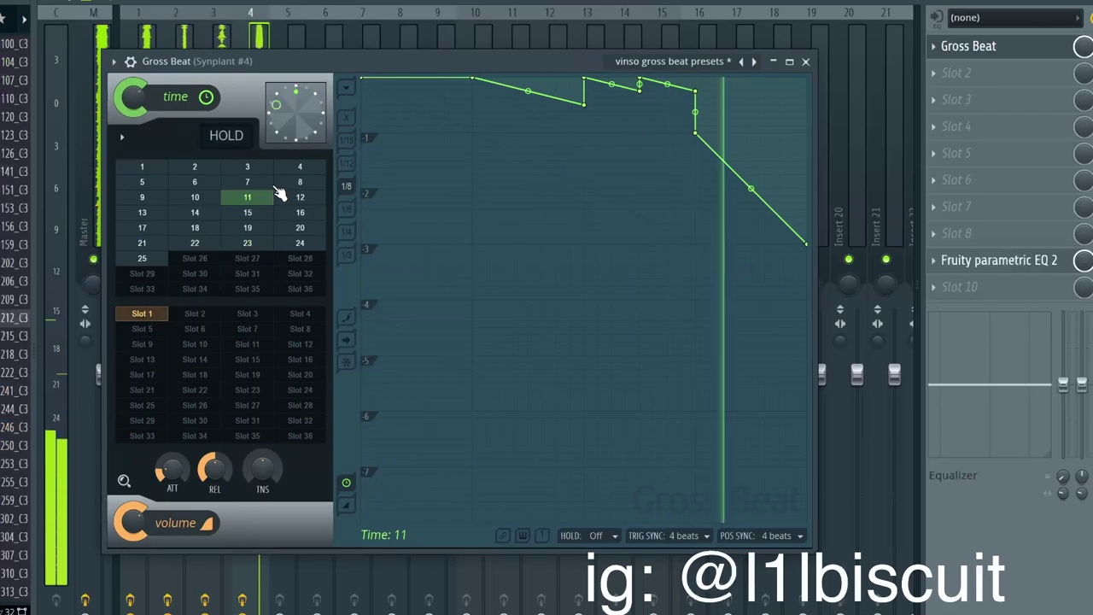
click(806, 61)
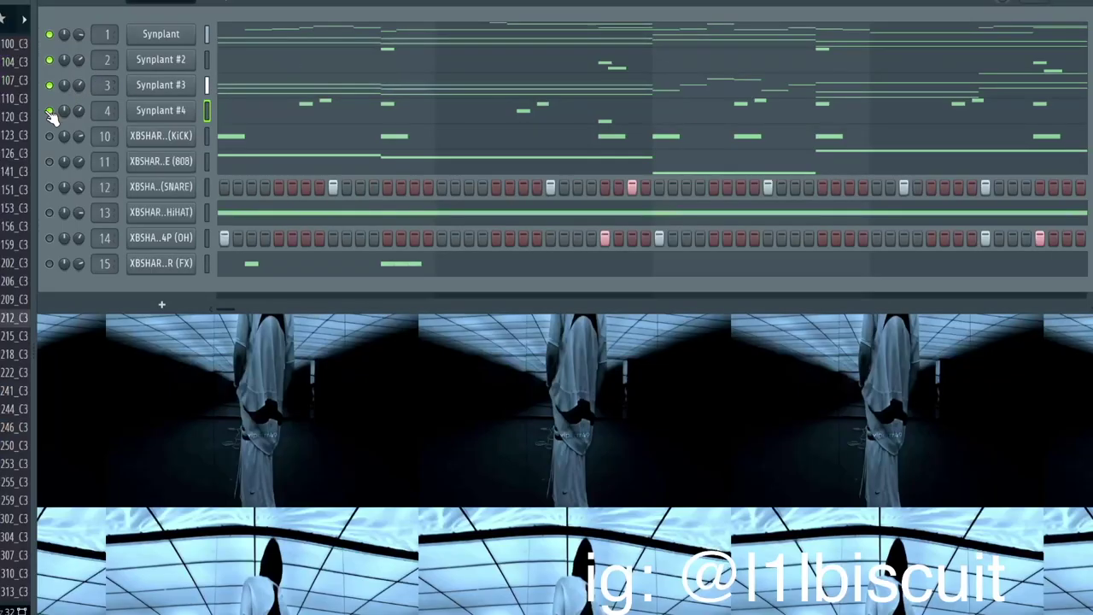
Compare the lead alone and in the full mix by toggling solo on the Synplant #4 and Synplant channels
right_click(49, 111)
click(64, 122)
right_click(49, 112)
click(64, 120)
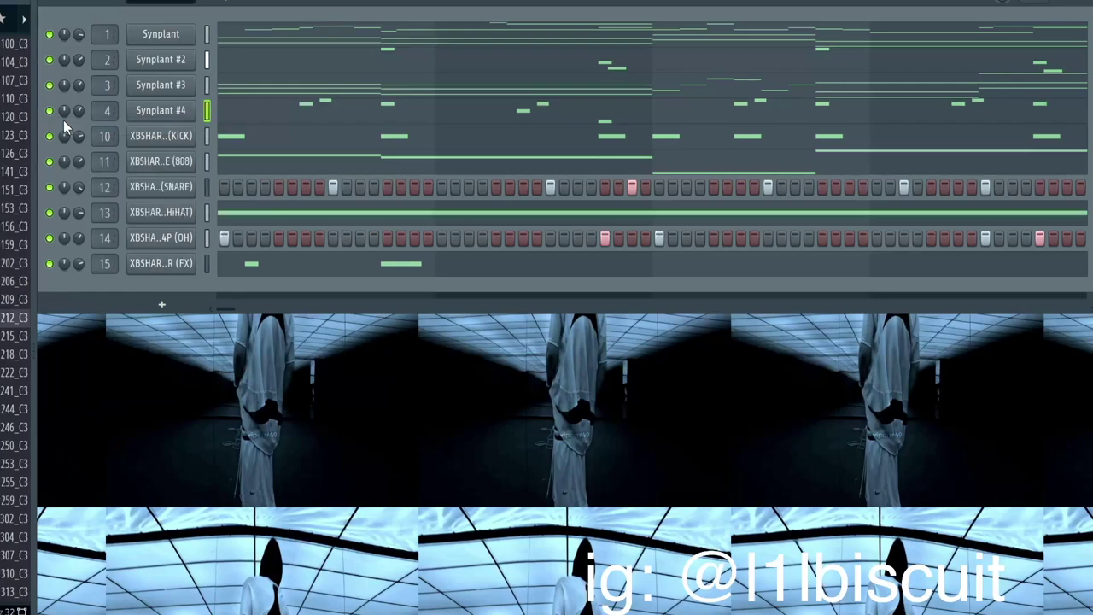
right_click(50, 34)
click(63, 49)
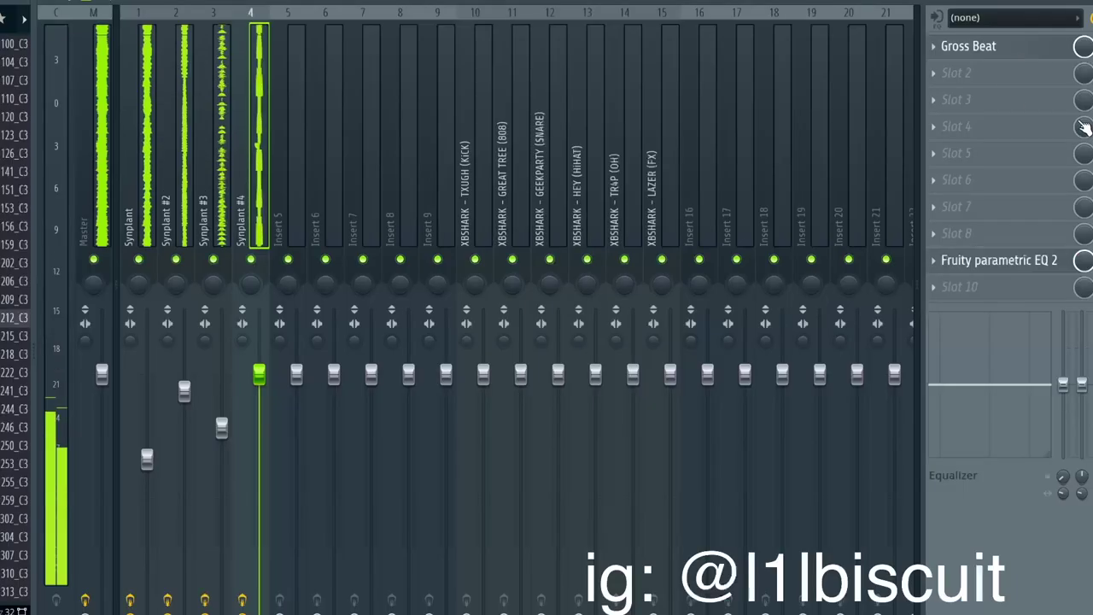
Audition several Gross Beat time slots on the Synplant #4 track and select slot 21
click(940, 44)
click(248, 229)
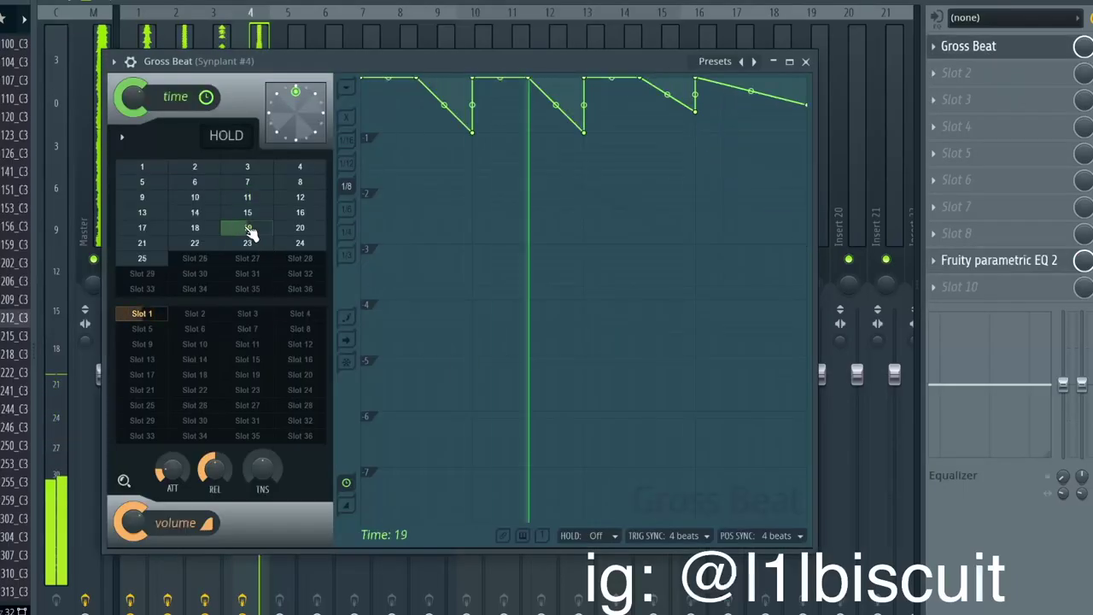
key(space)
click(205, 245)
click(292, 255)
click(256, 246)
click(164, 246)
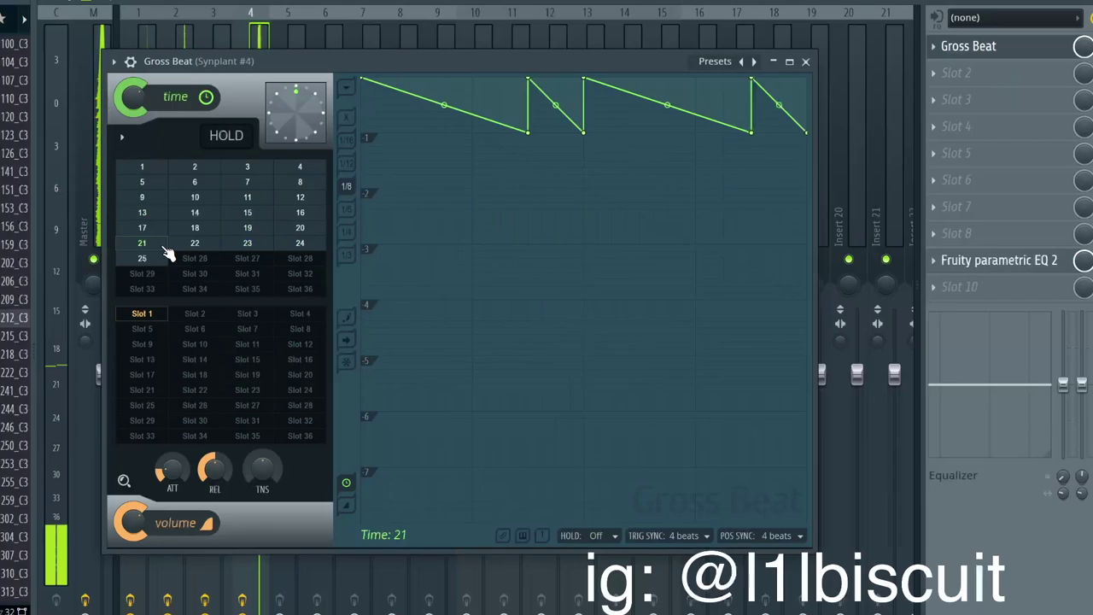
Audition Gross Beat time slots 25, 6 and 5 on the Synplant #4 track
click(139, 258)
click(142, 197)
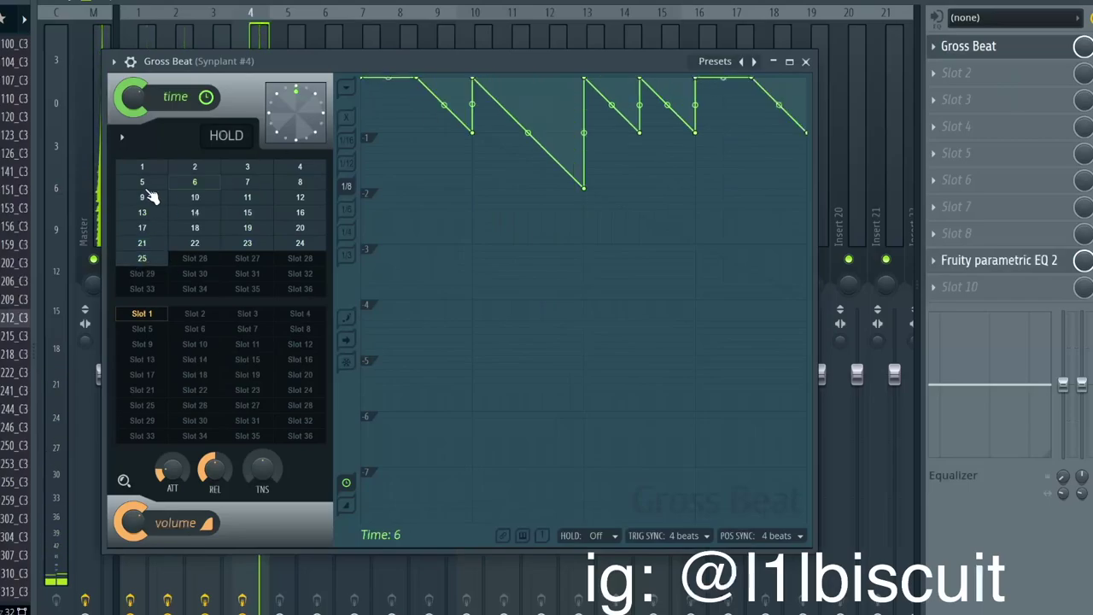
click(142, 182)
Load the lb66 gross bank in Gross Beat, select time slot 35 and reduce the time effect's mix
click(741, 63)
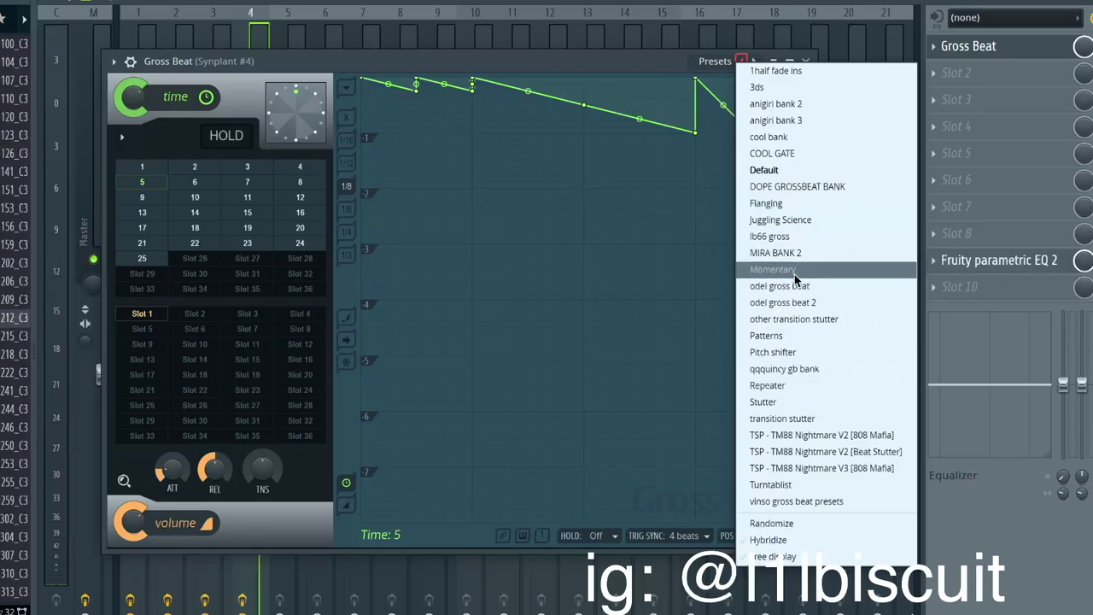
click(769, 236)
click(247, 289)
key(space)
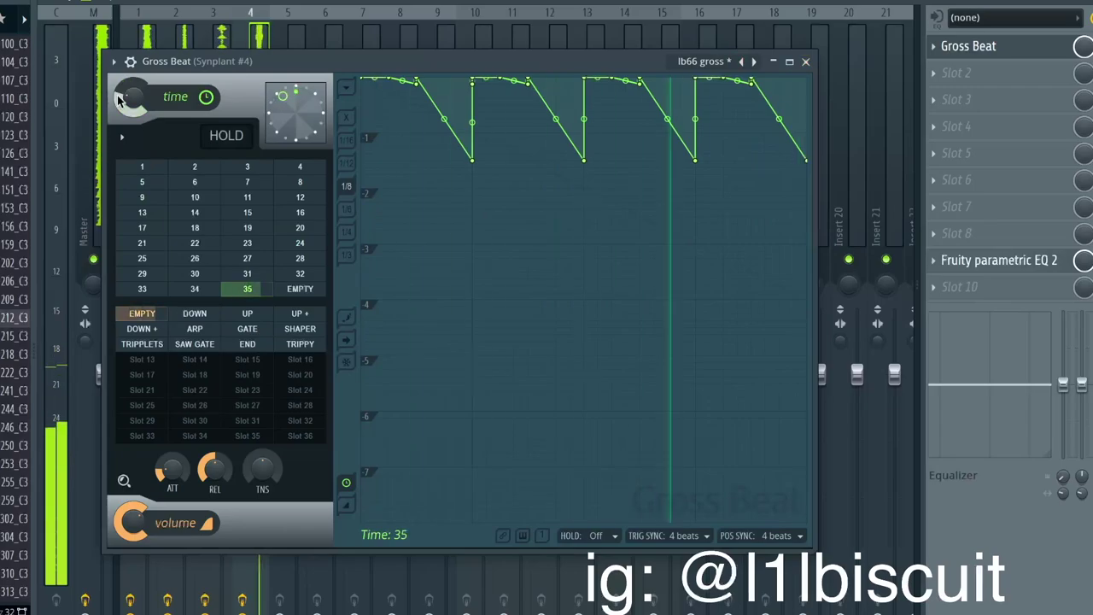
click(805, 62)
Lower Synplant #4's volume, then select all four Synplant mixer tracks and lower their levels together
drag(259, 373, 261, 391)
click(101, 227)
click(147, 221)
drag(146, 221, 273, 229)
ctrl+click(167, 224)
ctrl+click(289, 208)
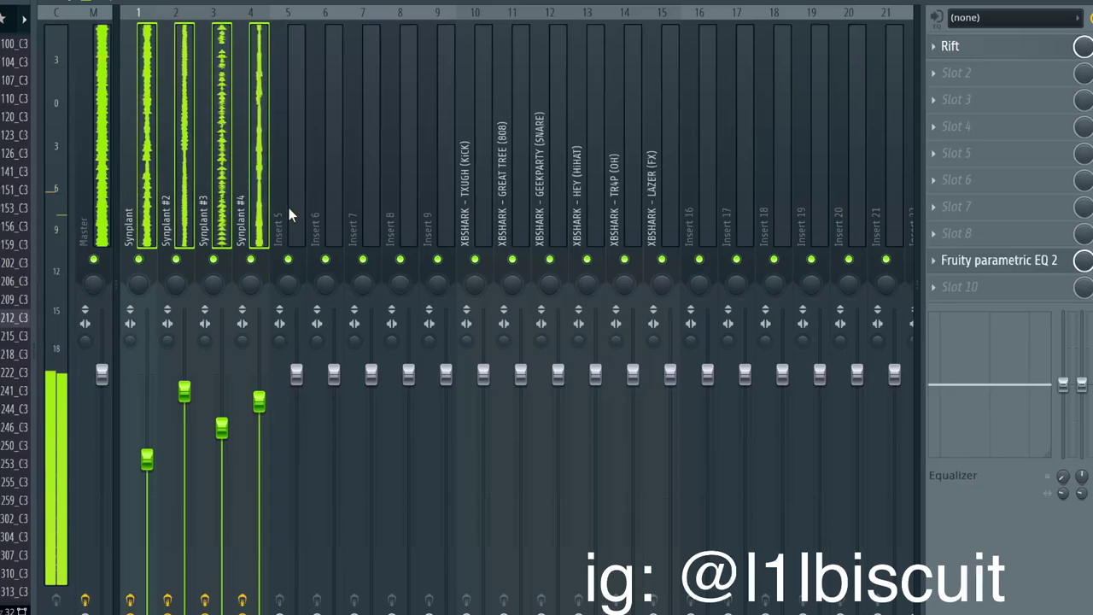
drag(259, 402, 259, 424)
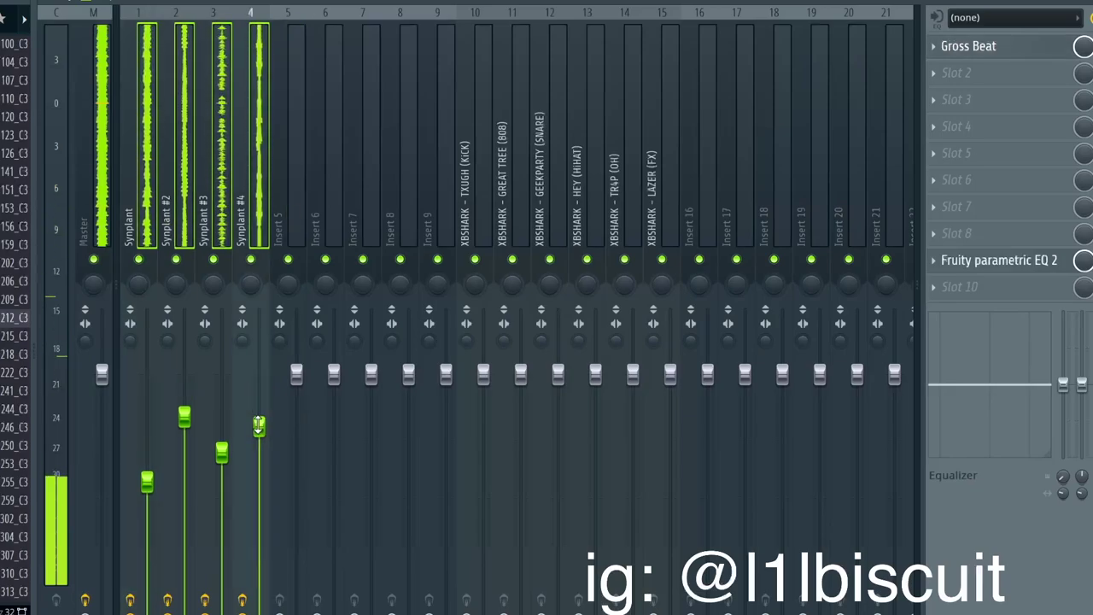
Bypass the master track's effects and split Pattern 1 by channel
click(107, 204)
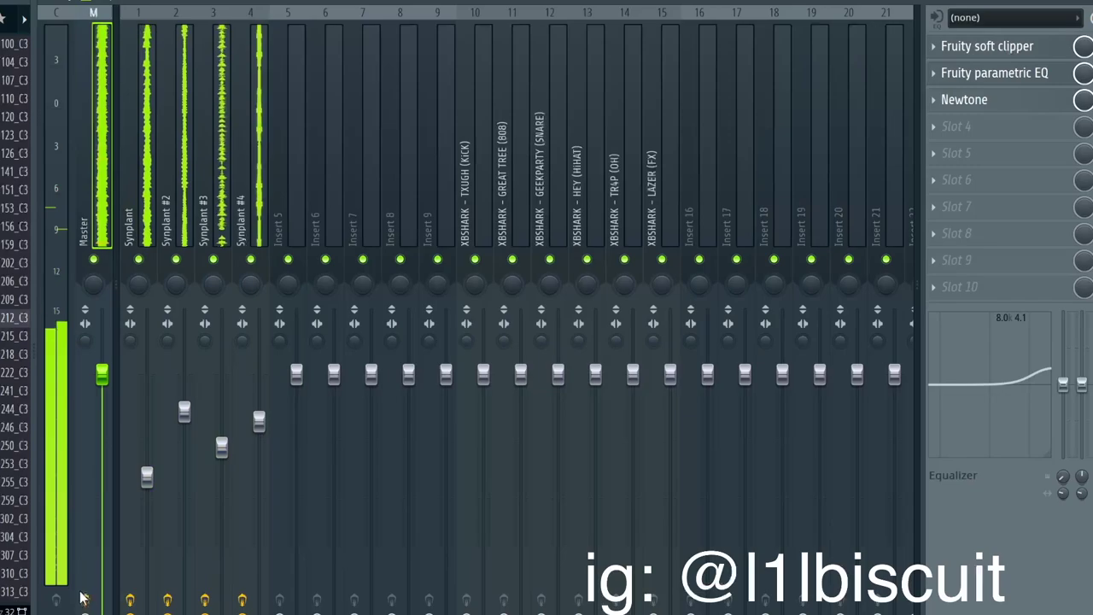
key(F9)
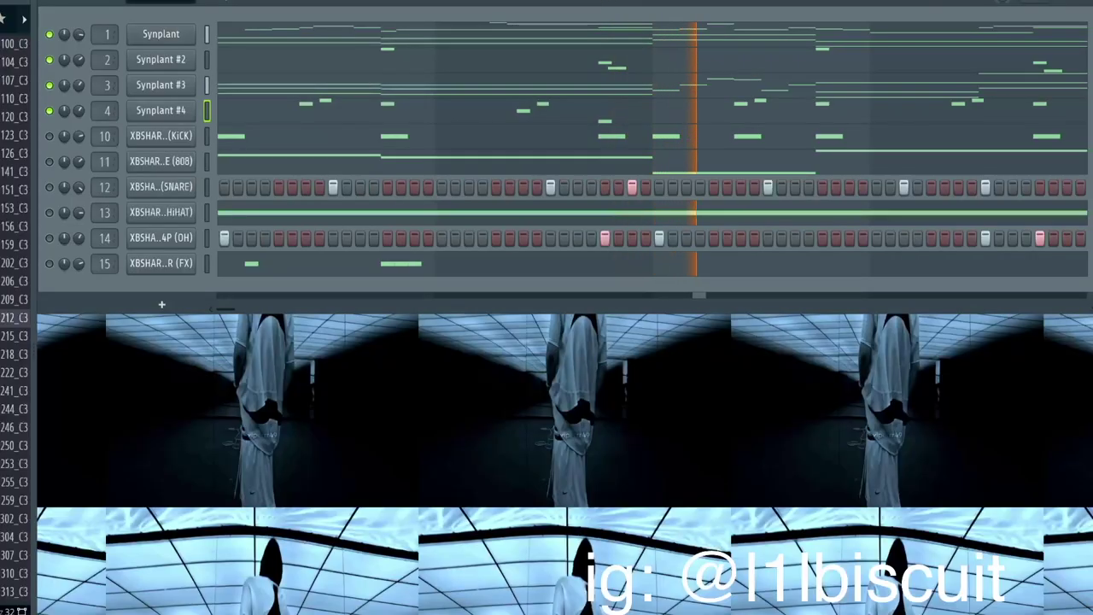
key(F5)
right_click(546, 1)
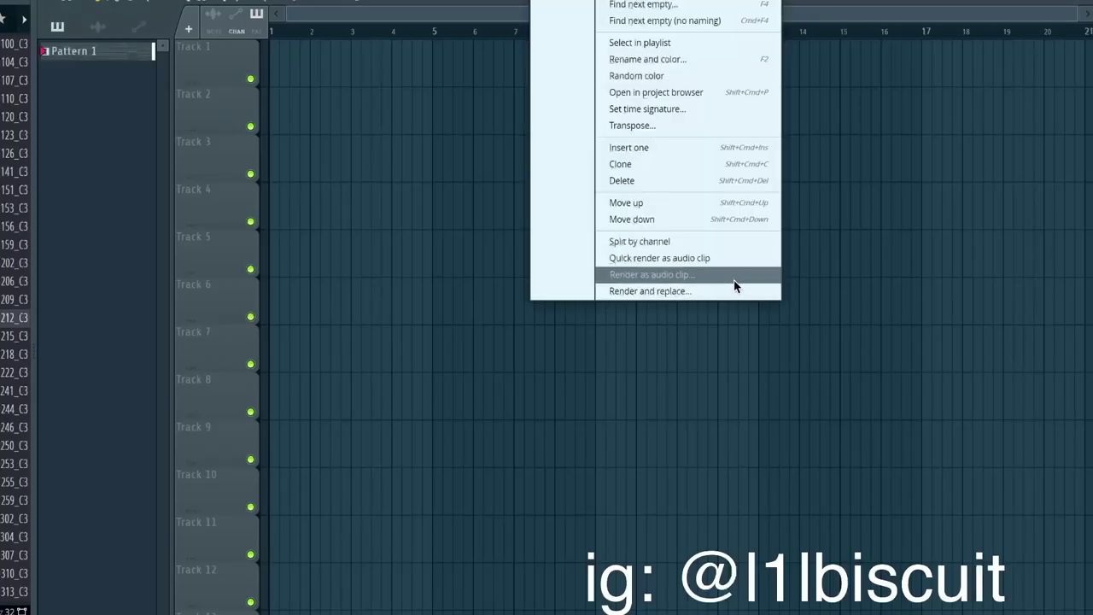
click(697, 245)
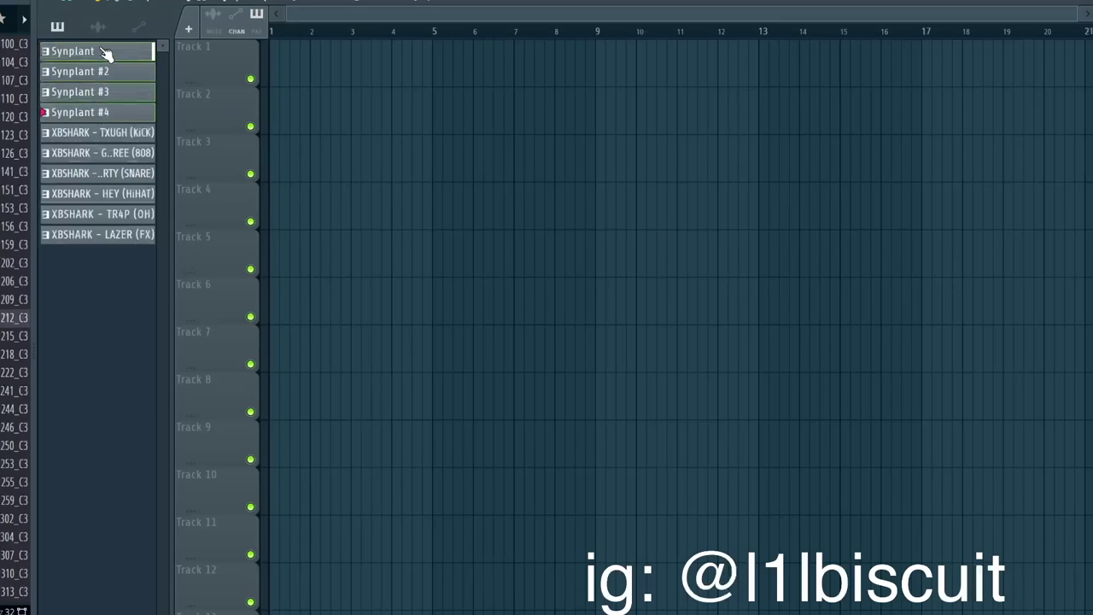
Place the four Synplant patterns on Tracks 1 to 4 and stagger them to start at bars 1, 17, 33 and 49
drag(104, 53, 325, 54)
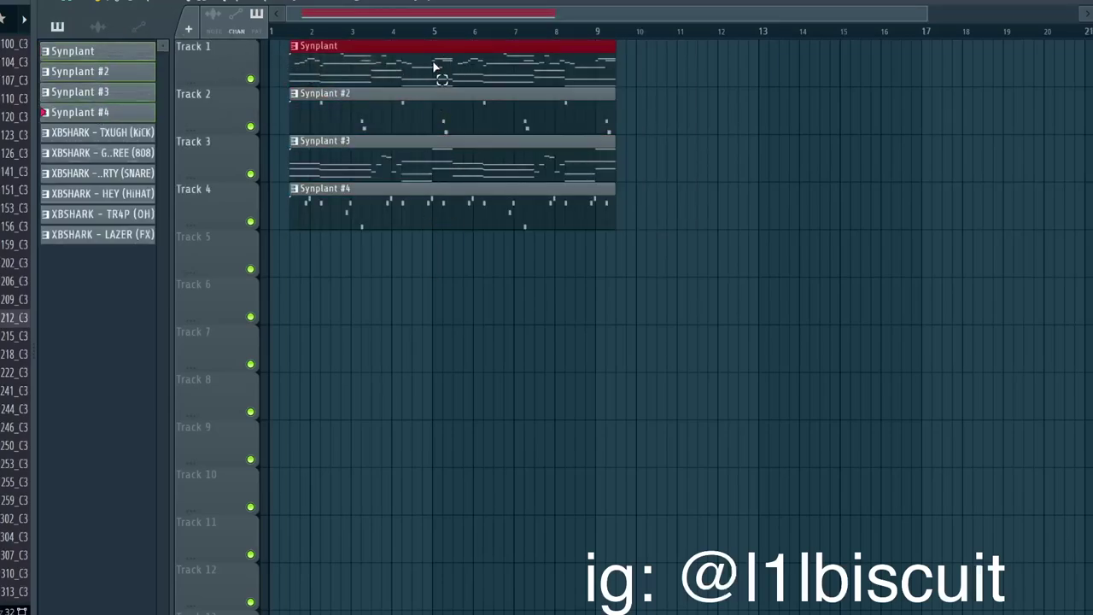
drag(395, 88, 837, 100)
scroll(641, 146, down, 2)
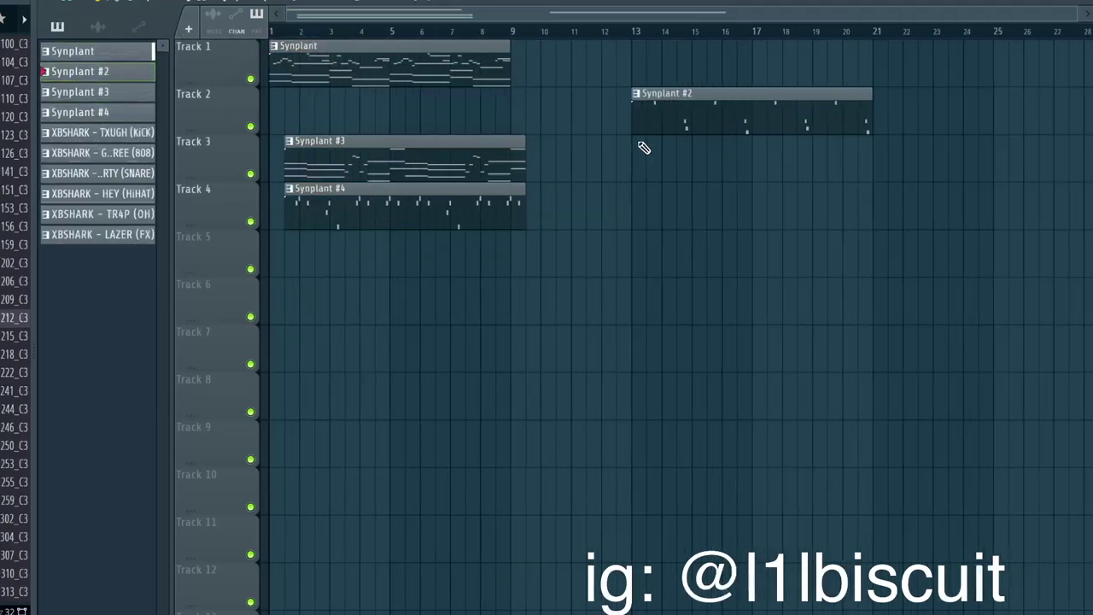
drag(412, 154, 913, 153)
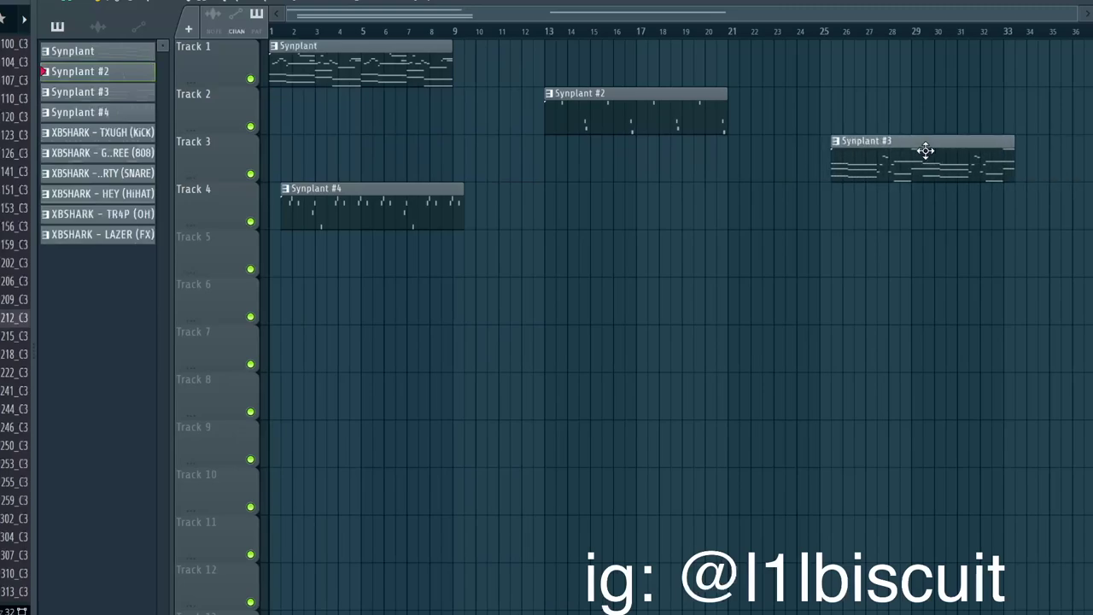
drag(691, 91, 1089, 318)
drag(547, 108, 655, 120)
scroll(655, 120, down, 2)
drag(336, 203, 1057, 212)
scroll(1002, 202, up, 4)
scroll(1057, 212, down, 3)
drag(647, 160, 710, 161)
scroll(622, 217, down, 1)
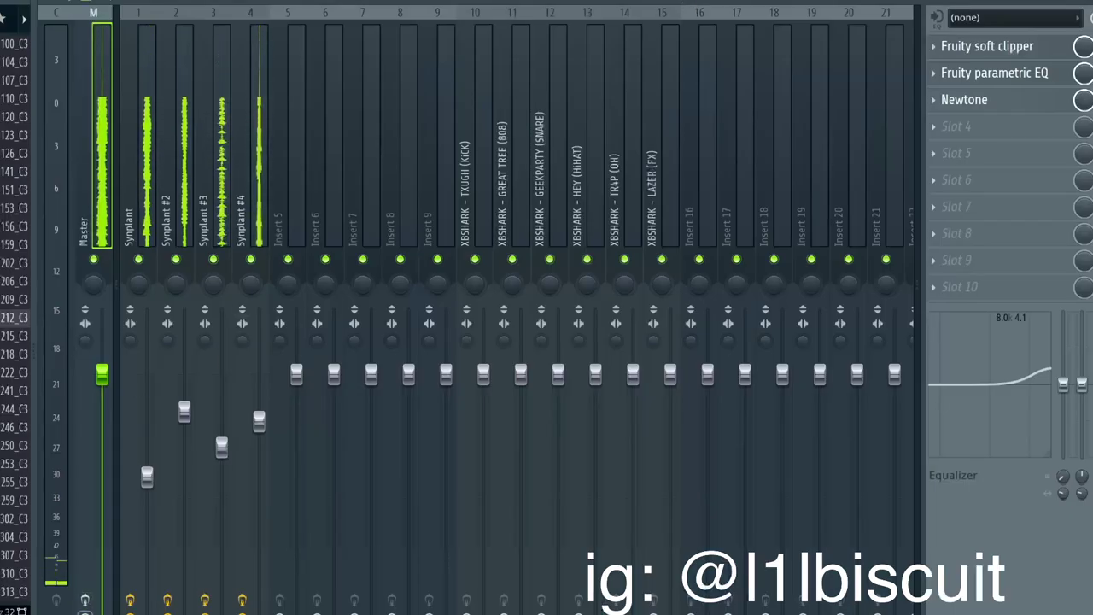
Arm the master track and render the staggered Synplant patterns to a playlist audio clip
click(86, 612)
key(alt+r)
click(615, 456)
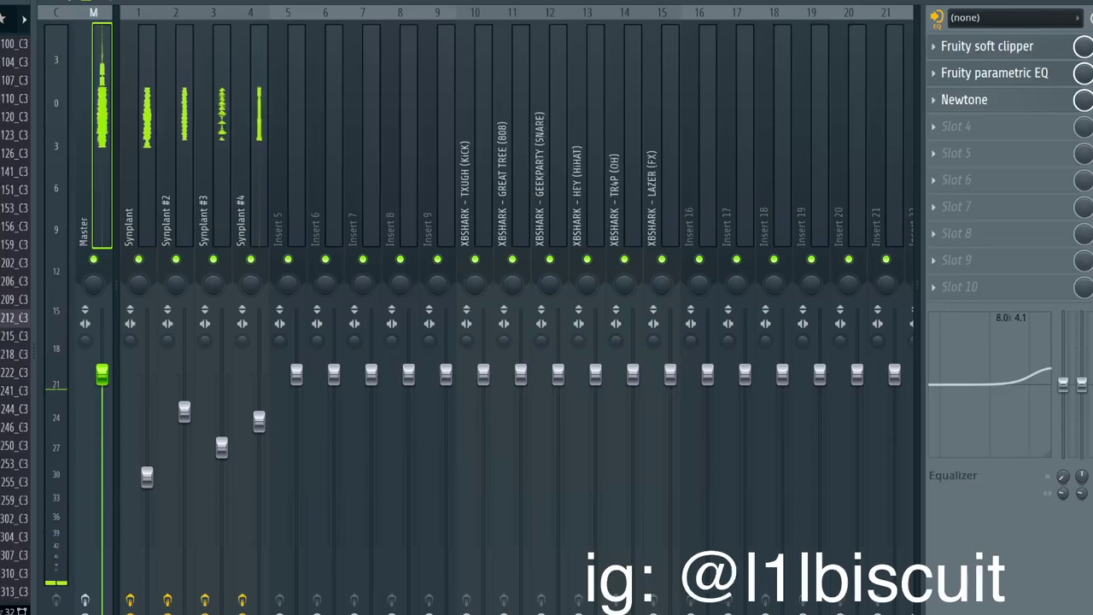
Delete the four Synplant pattern clips from Tracks 1 to 4 of the playlist
key(F5)
drag(327, 79, 908, 200)
key(Delete)
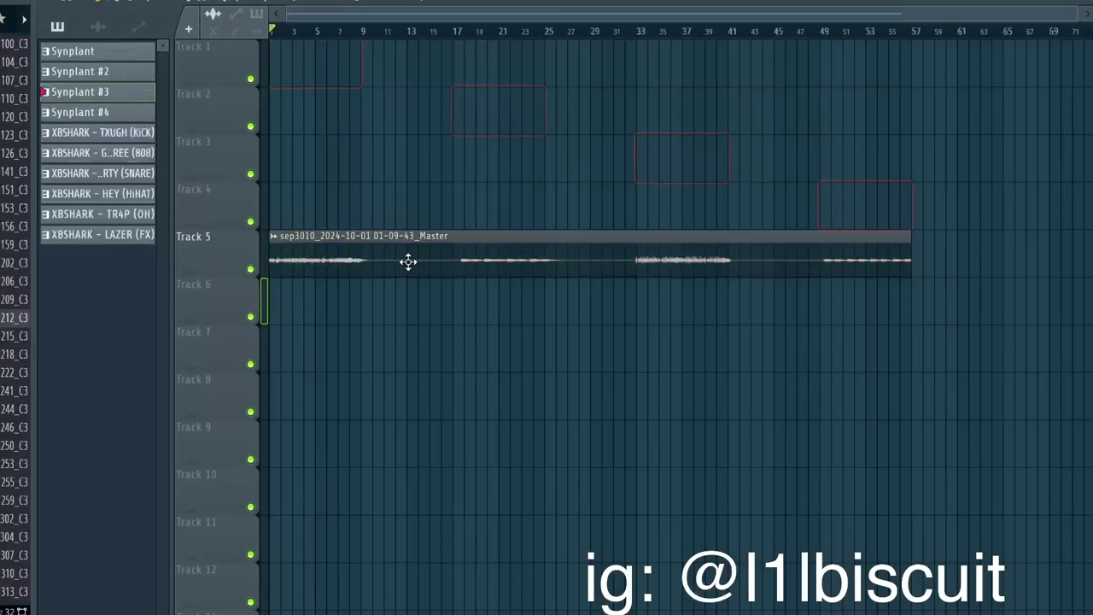
Slice the recorded master clip at bars 17, 33 and 49 and stack the four pieces from bar 1 on Tracks 1 to 4
drag(408, 262, 347, 54)
key(c)
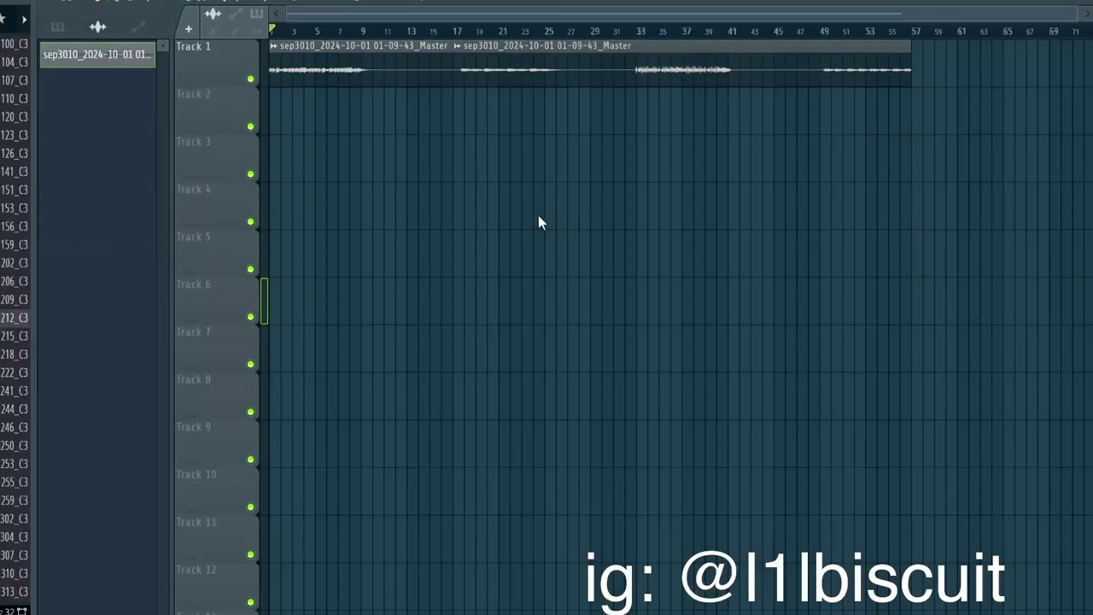
drag(544, 64, 217, 134)
key(space)
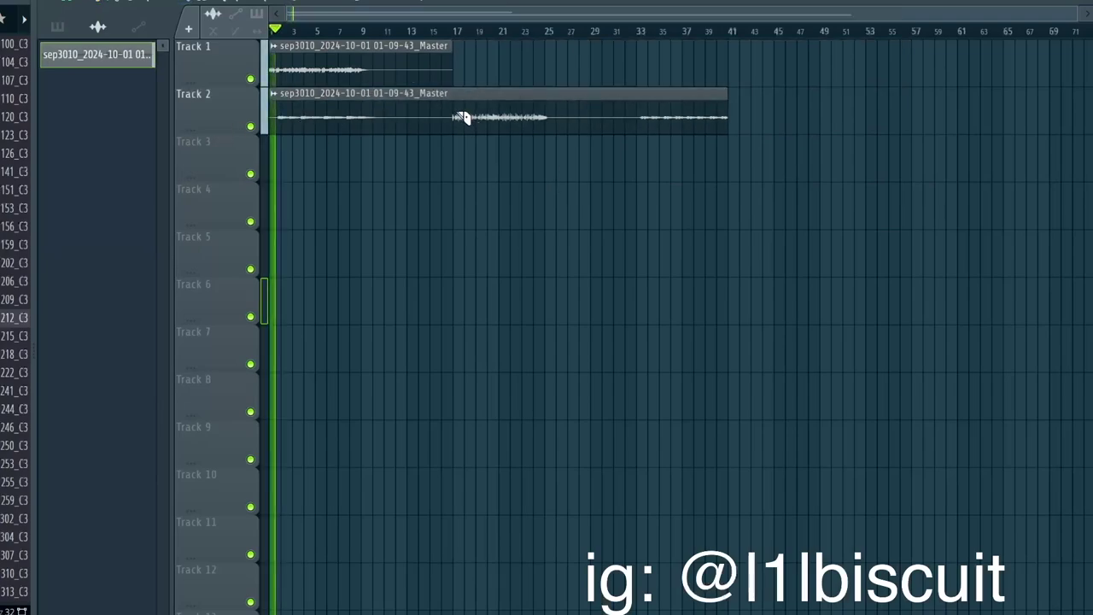
drag(532, 115, 334, 175)
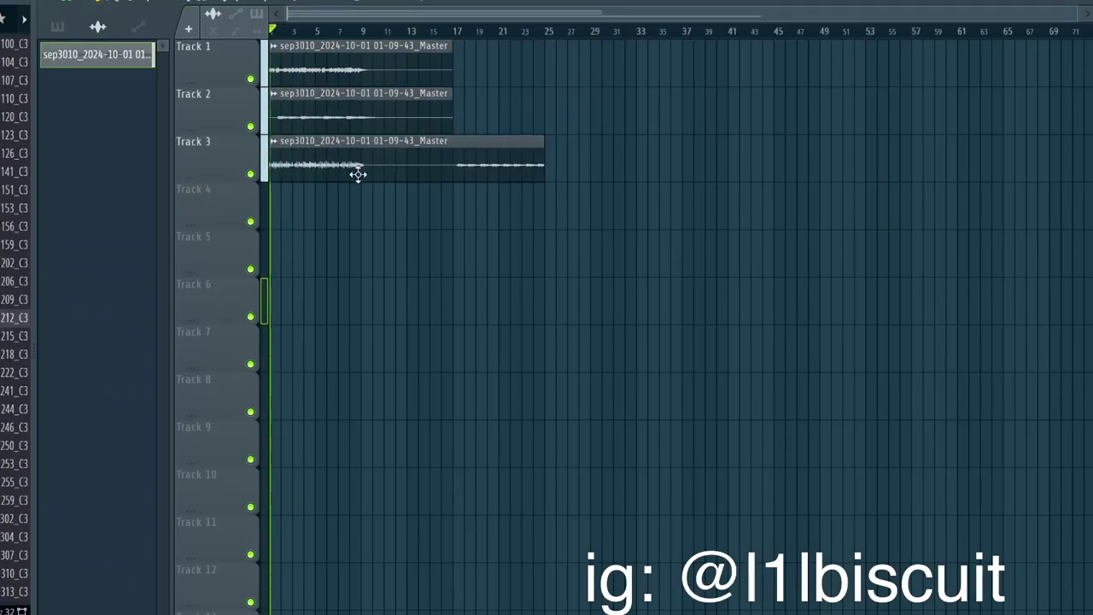
click(457, 171)
key(p)
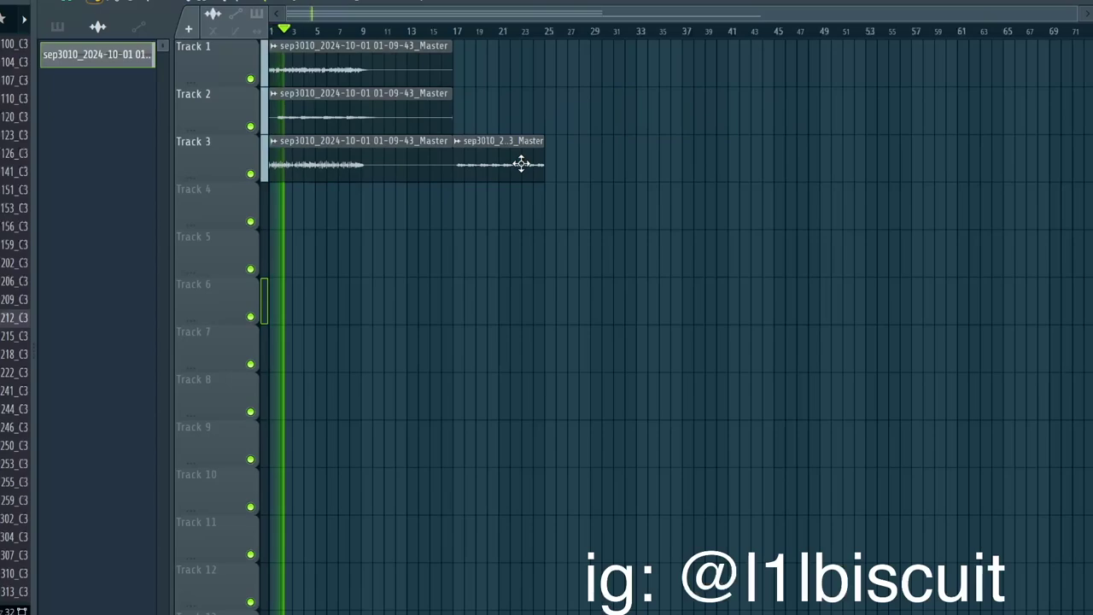
key(space)
drag(520, 164, 223, 240)
Try reversing the recorded Synplant audio clip
double_click(317, 213)
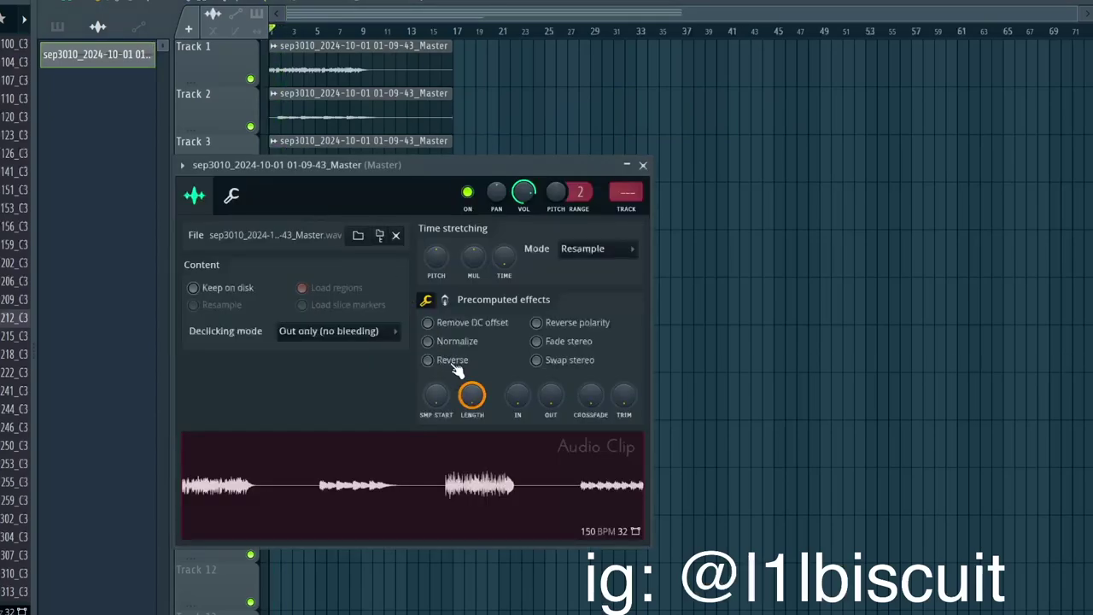
click(451, 362)
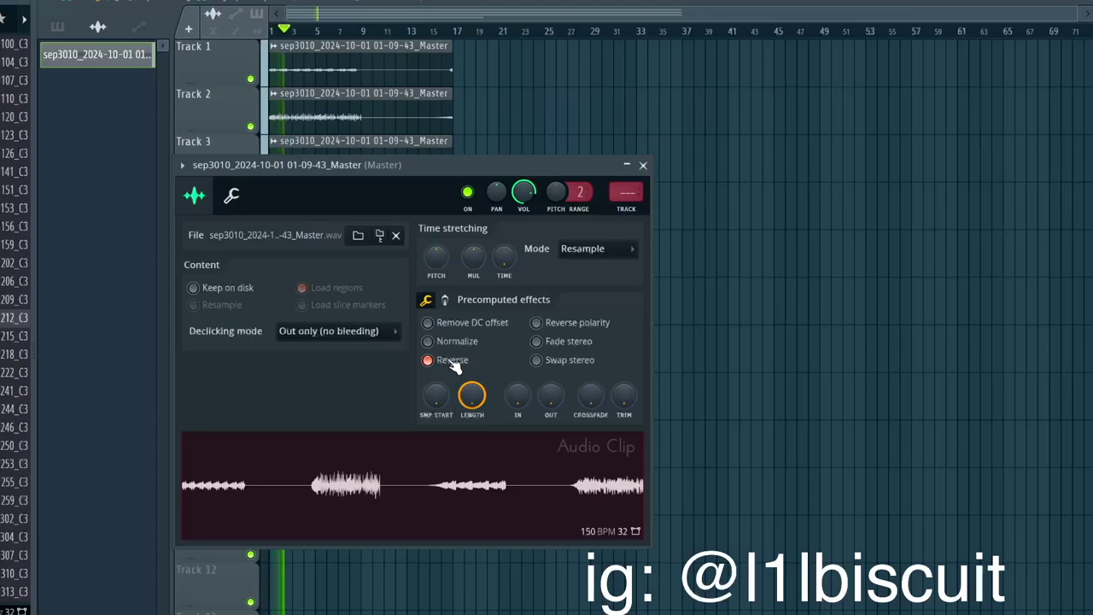
click(453, 363)
click(644, 166)
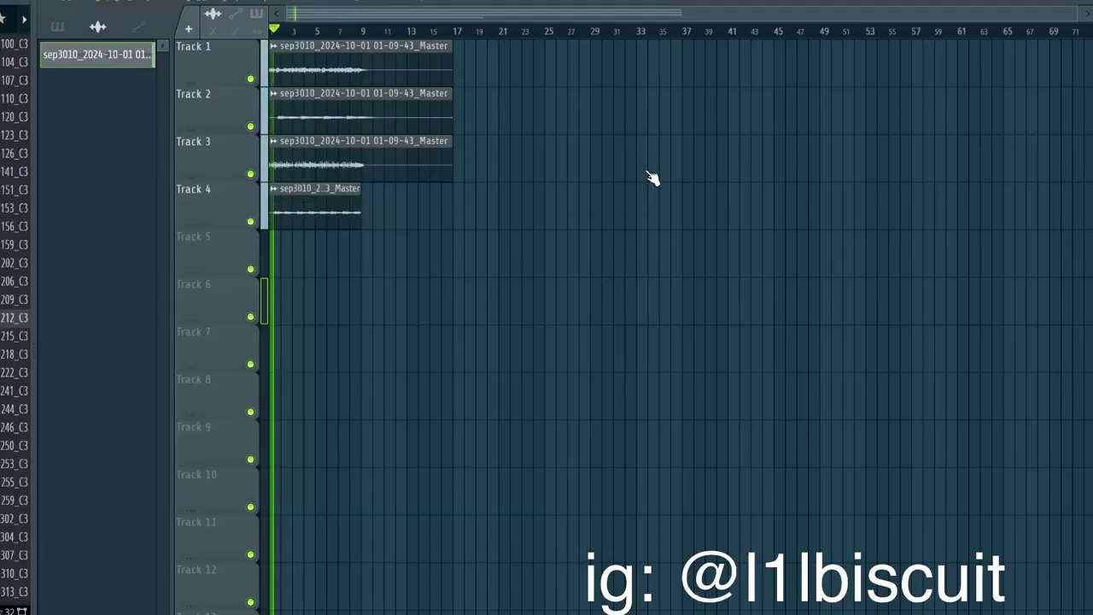
Trim the melody slices to end at bar 9 and lower the recording's pitch with time stretching in Auto mode
drag(374, 185, 374, 205)
drag(425, 167, 475, 67)
key(Delete)
double_click(294, 164)
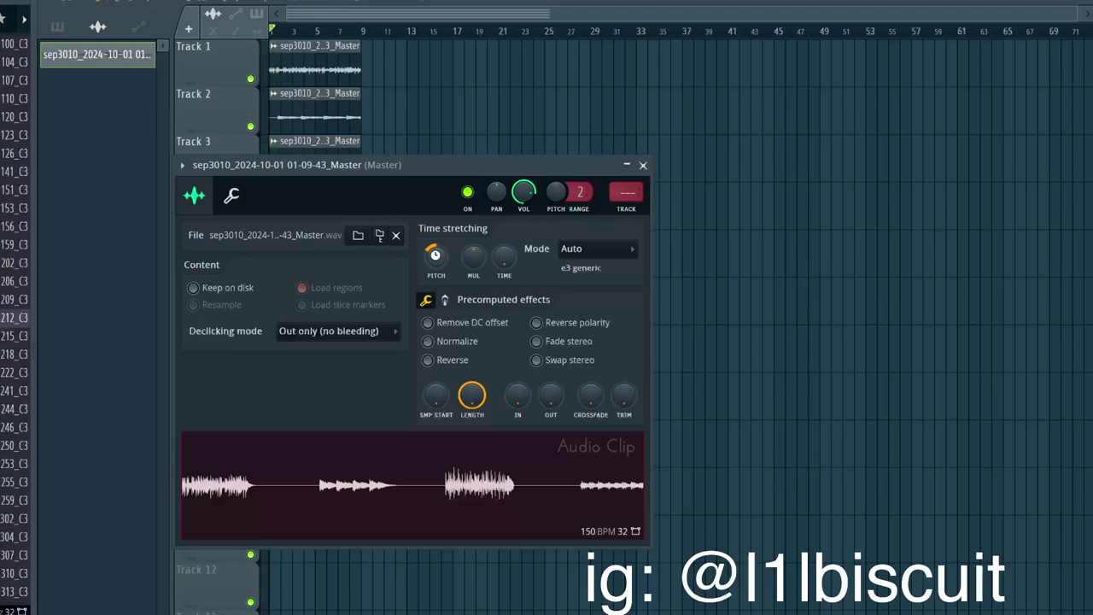
click(645, 166)
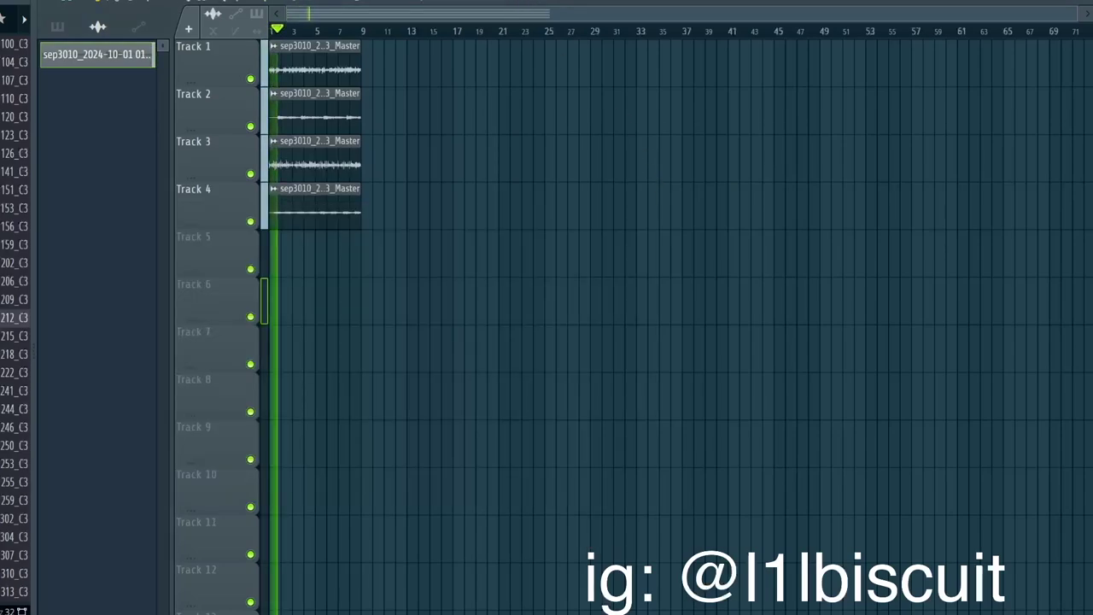
Place the kick, 808, snare, hi-hat, open hat and FX patterns at bar 1 on Tracks 5 to 10
click(538, 3)
click(49, 35)
click(58, 30)
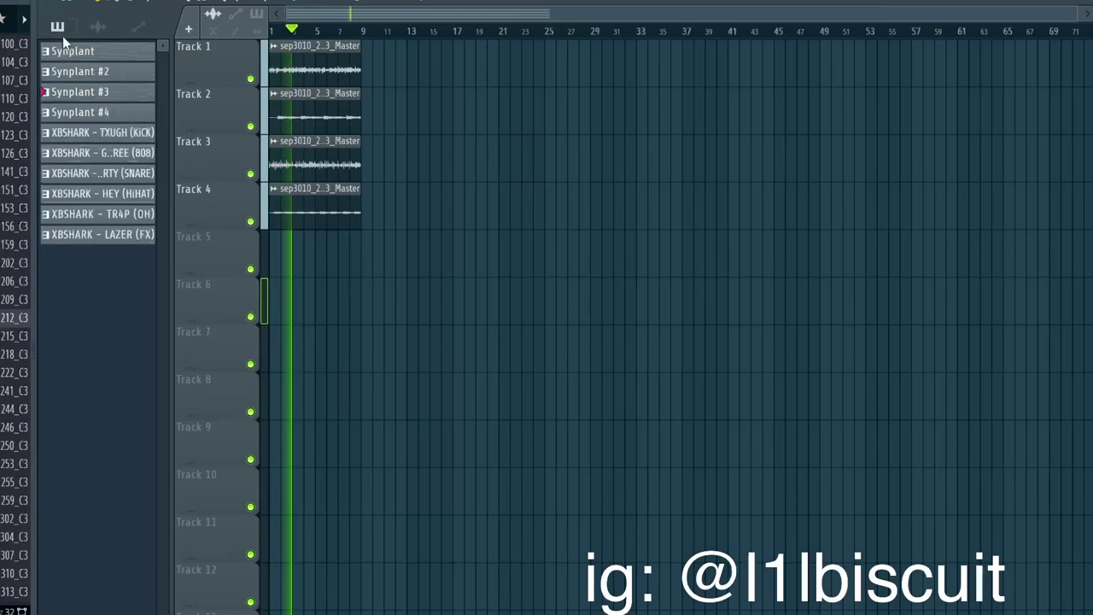
click(99, 133)
shift+click(107, 233)
drag(104, 152, 316, 247)
Transpose all notes of the 808 pattern down four semitones
double_click(312, 316)
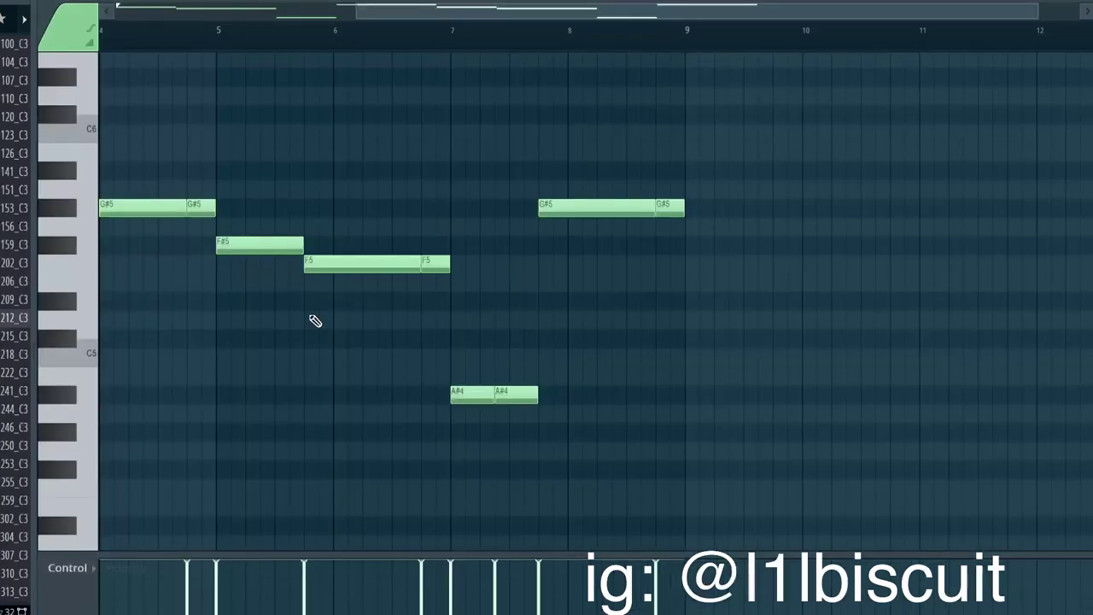
key(shift+Down)
key(shift+Down)
key(shift+Down)
key(shift+Down)
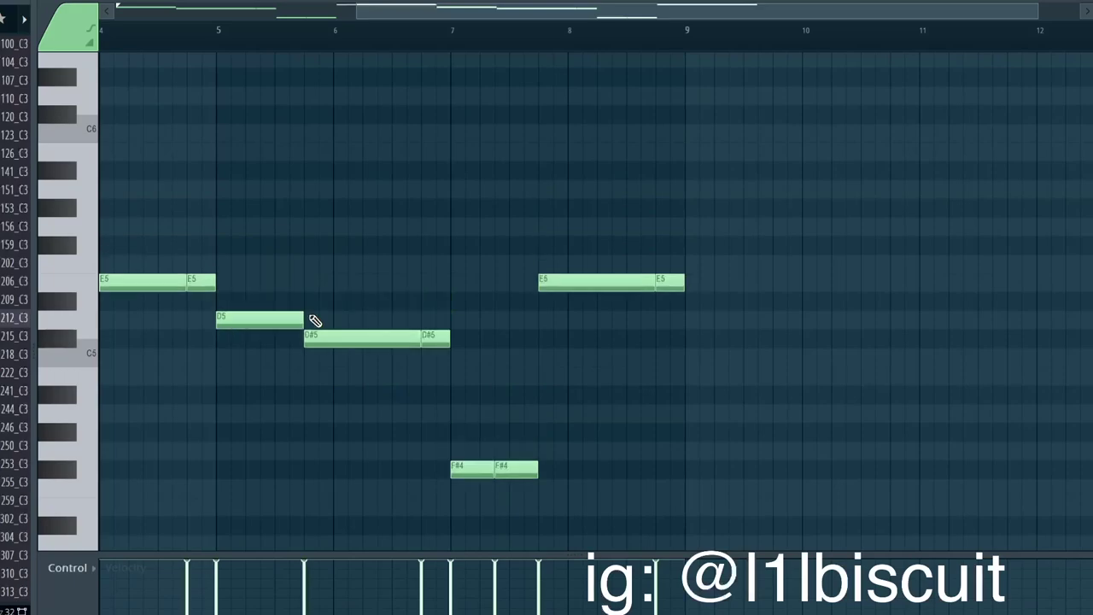
scroll(410, 386, left, 5)
scroll(410, 387, down, 2)
Raise the 808's F#4 notes one octave to F#5 and play the result
ctrl+click(48, 391)
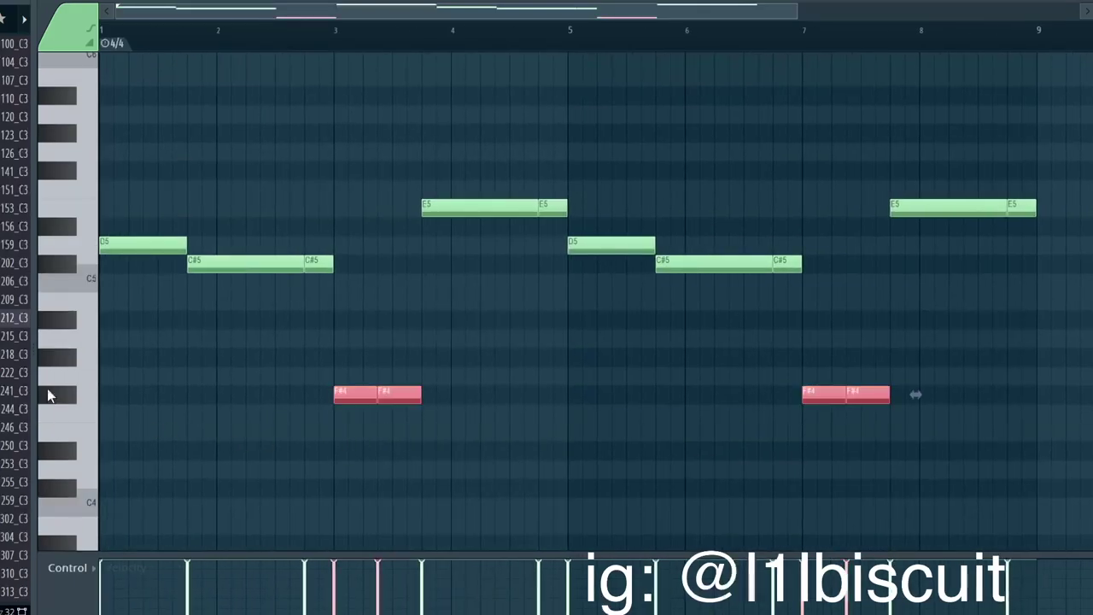
key(ctrl+Up)
key(space)
key(ctrl+d)
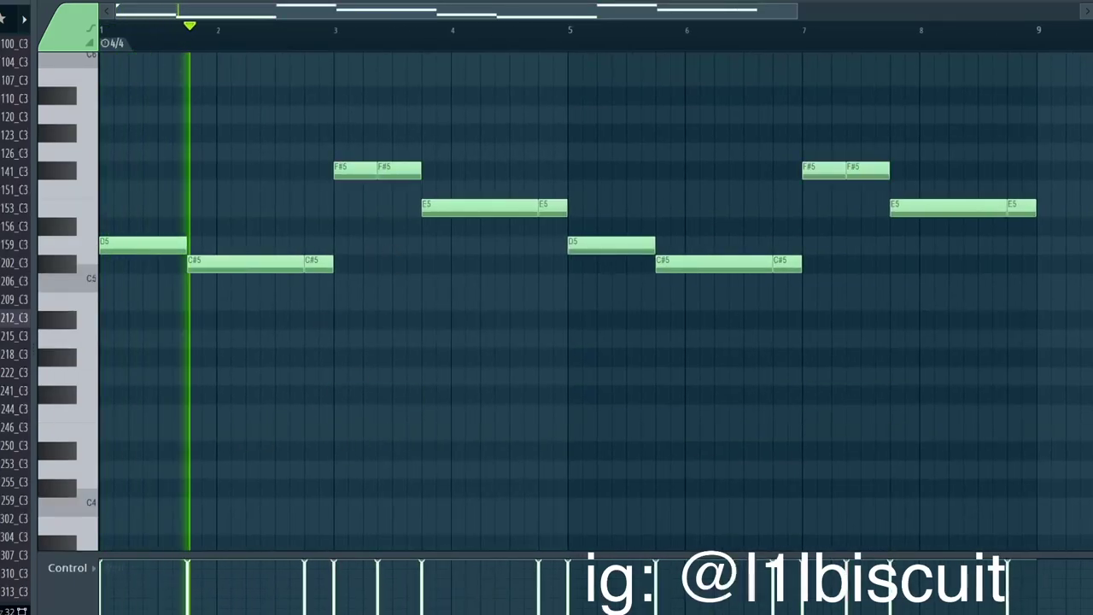
key(Escape)
key(space)
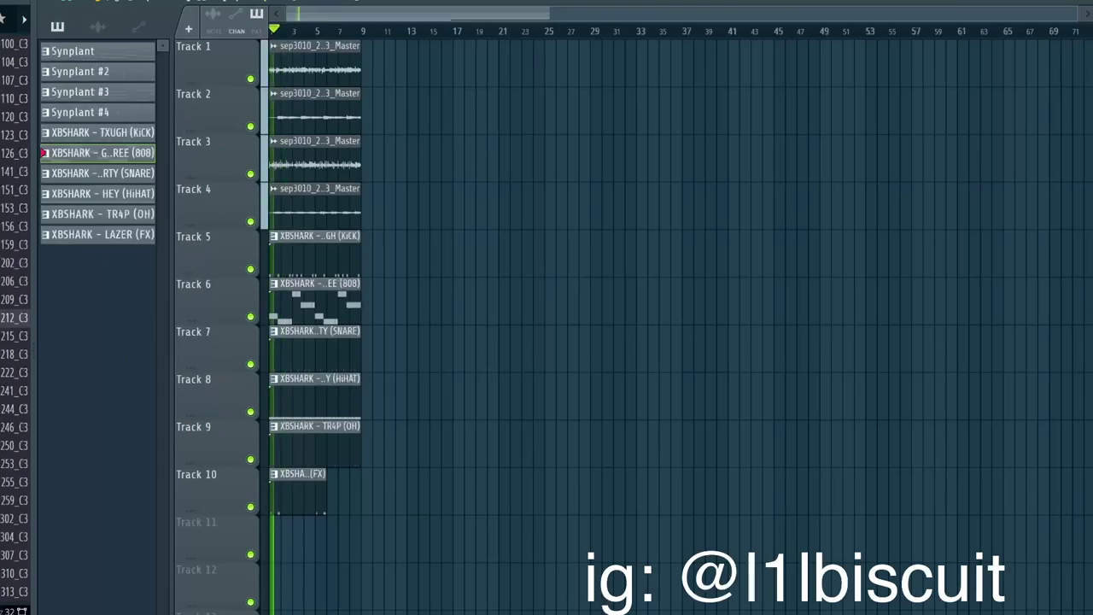
Unmute all drum, 808 and FX channels in the channel rack while playing the arrangement
key(F9)
key(space)
key(F6)
right_click(49, 112)
click(61, 121)
right_click(52, 113)
click(70, 121)
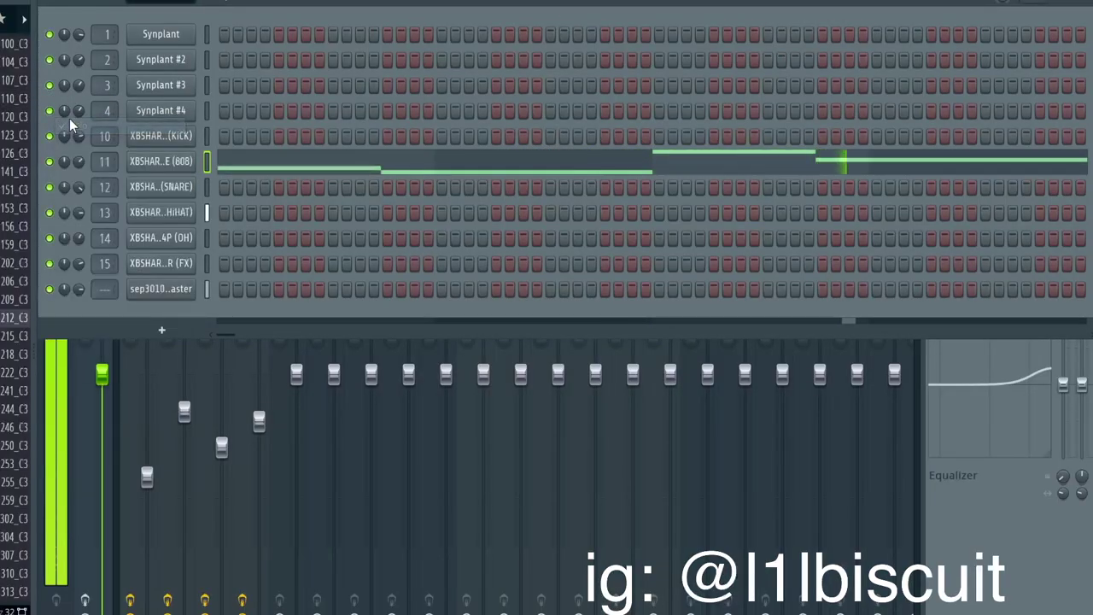
Re-enable the master track's effects and route the recorded melody's audio channel to mixer track 7
key(F5)
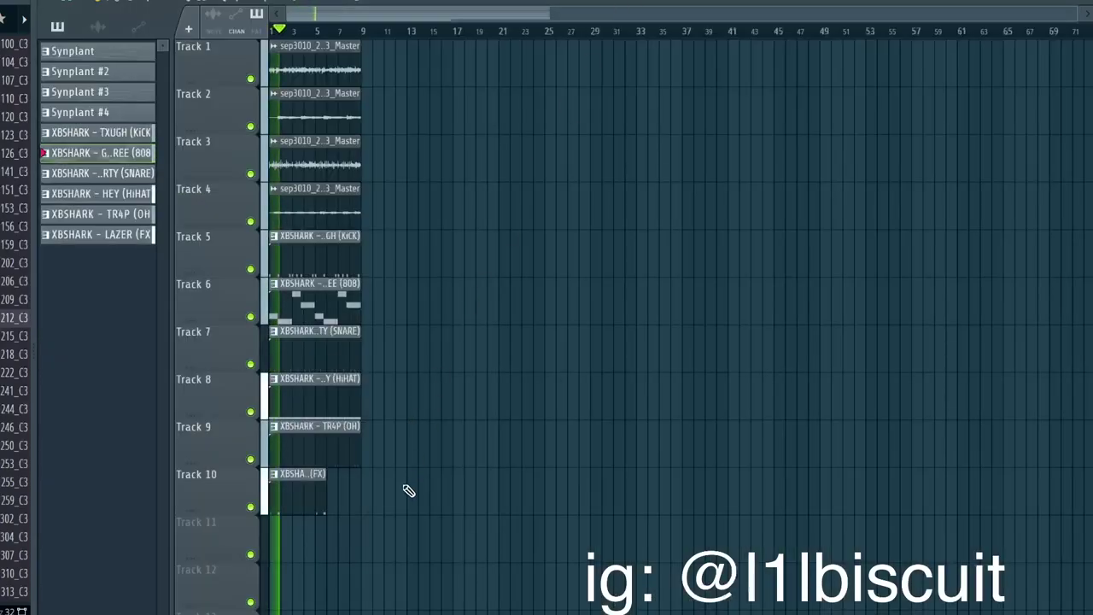
key(F9)
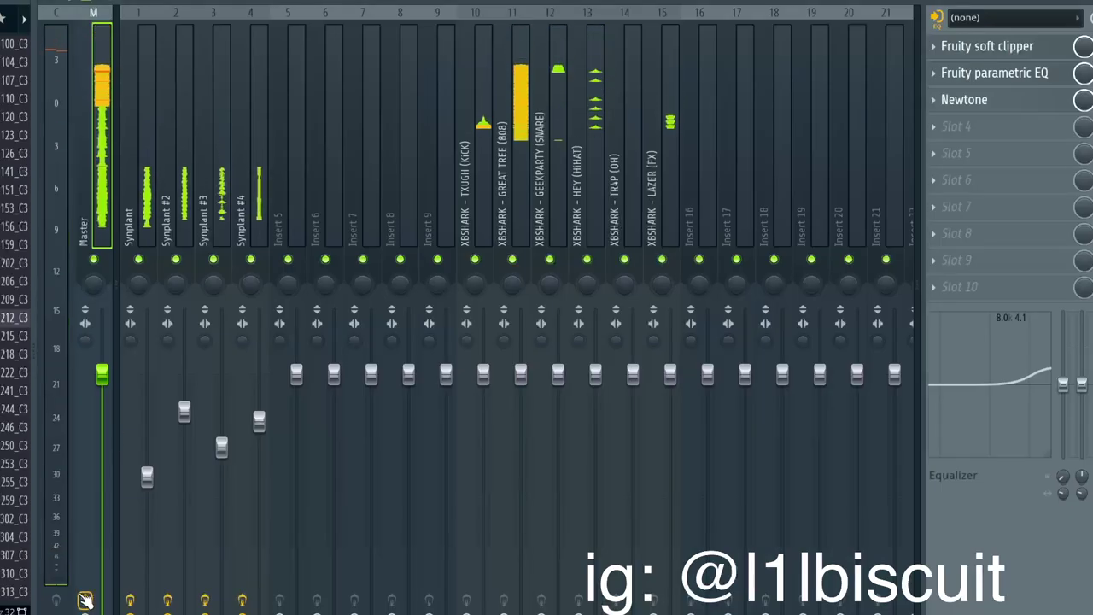
key(F6)
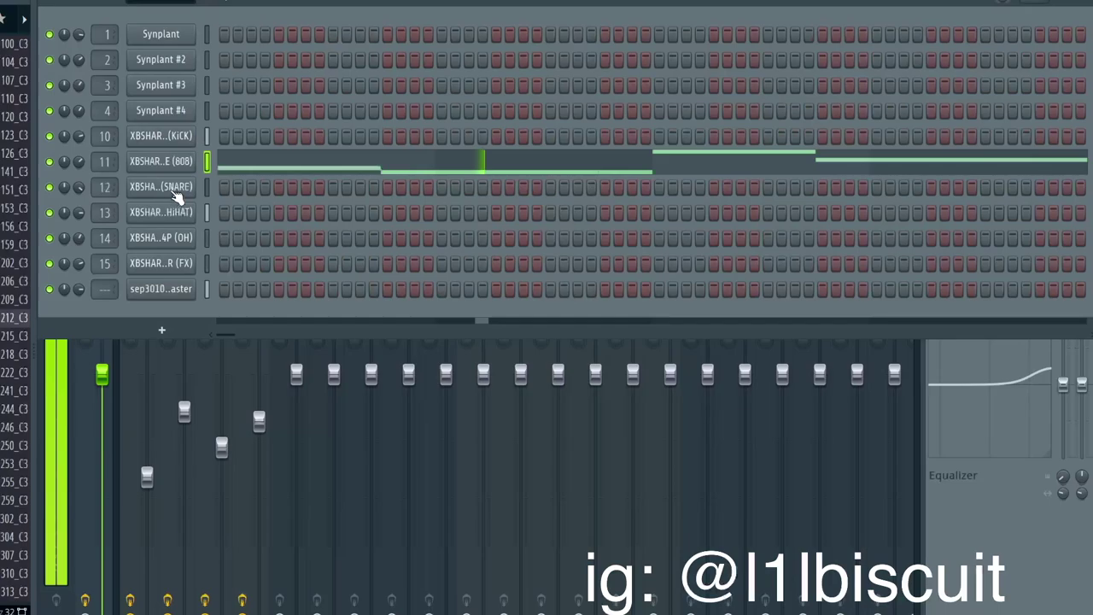
click(207, 288)
key(F6)
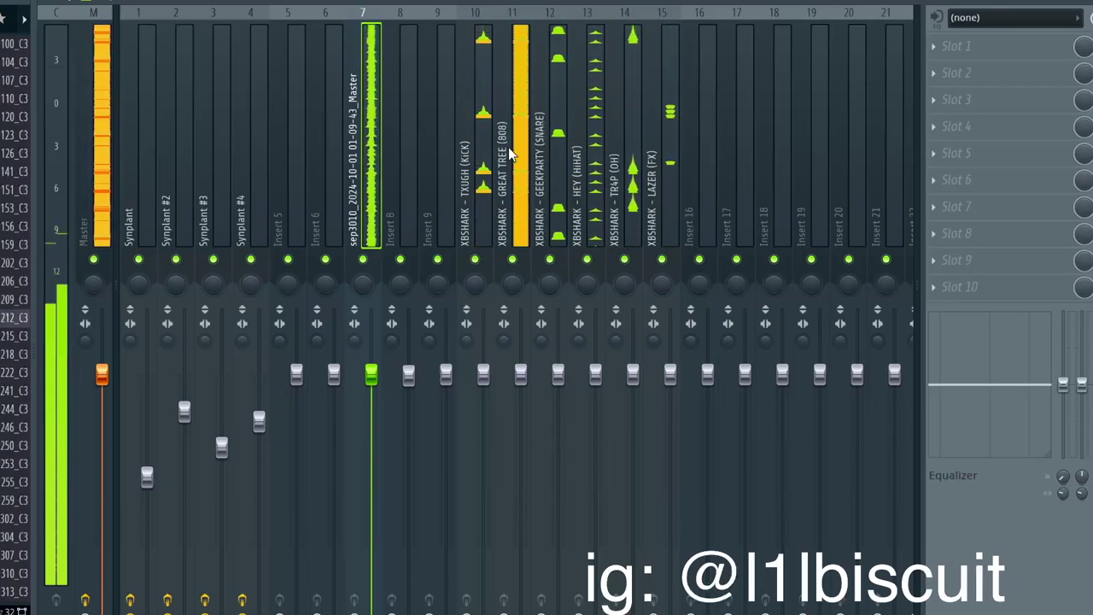
Extend the FX clip to bar 9 and duplicate the whole eight-bar arrangement three times, up to bar 33
click(89, 197)
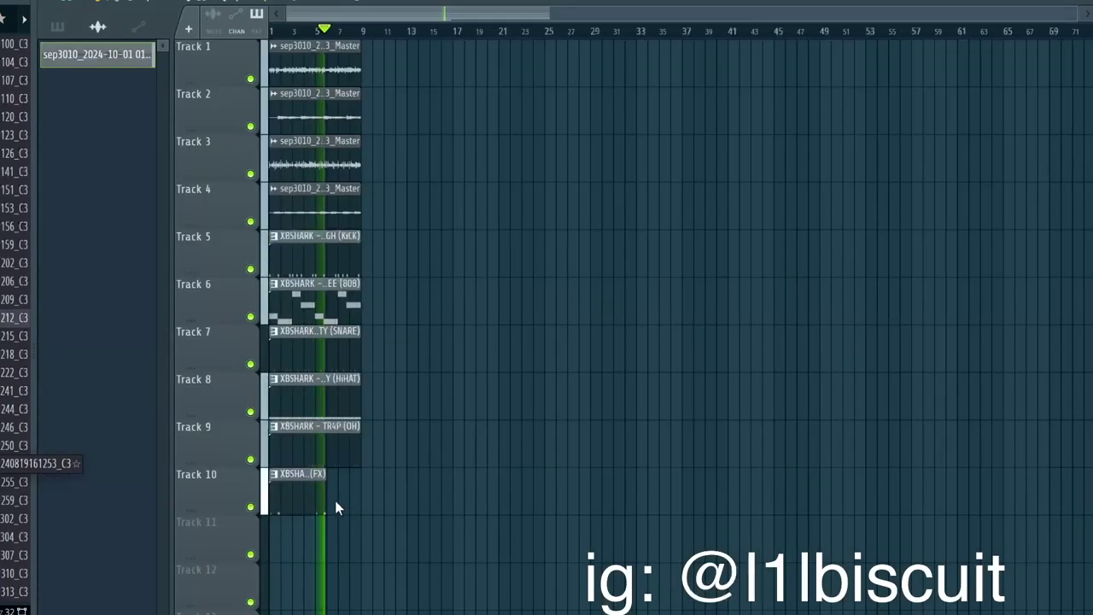
drag(334, 505, 363, 488)
drag(394, 535, 215, 5)
key(ctrl+b)
key(ctrl+b)
key(ctrl+b)
scroll(375, 264, up, 2)
Clear bars 1–9 on Tracks 2 to 10 so only the Track 1 melody plays in the intro
drag(299, 230, 317, 526)
key(Delete)
key(space)
key(space)
key(space)
right_click(305, 176)
right_click(309, 206)
key(space)
right_click(311, 126)
key(space)
key(space)
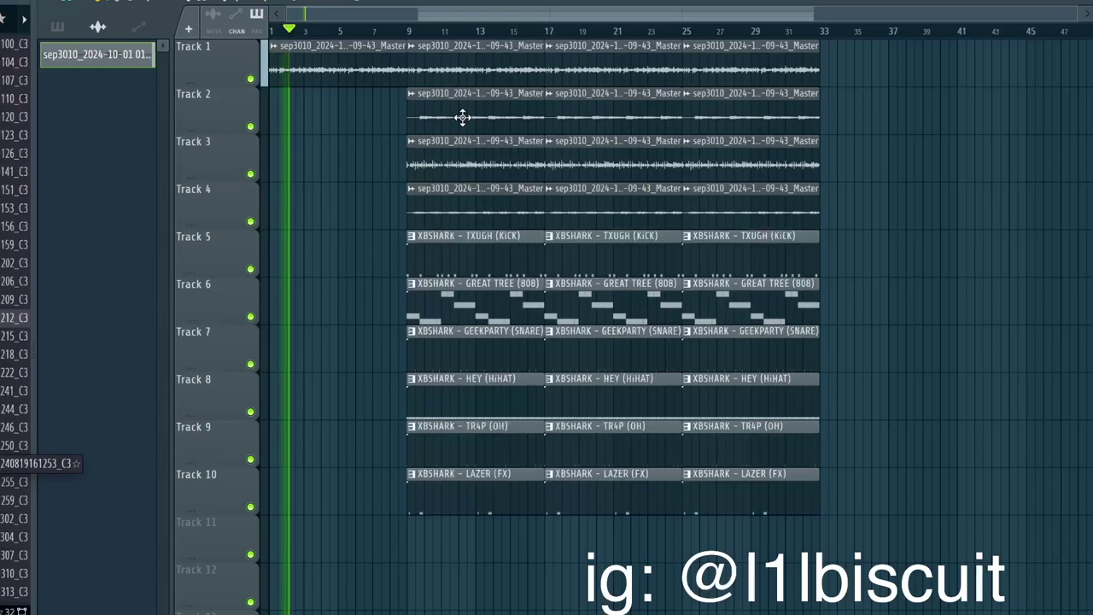
Restore the Track 2 melody clip in the intro and trim its start to bar 5
scroll(8, 173, up, 3)
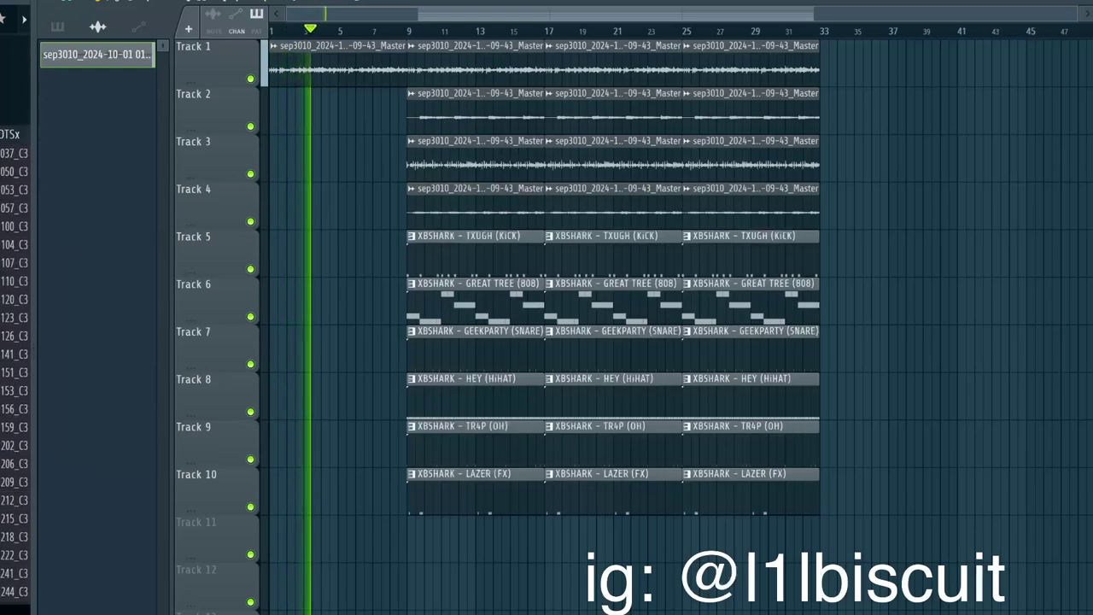
click(9, 134)
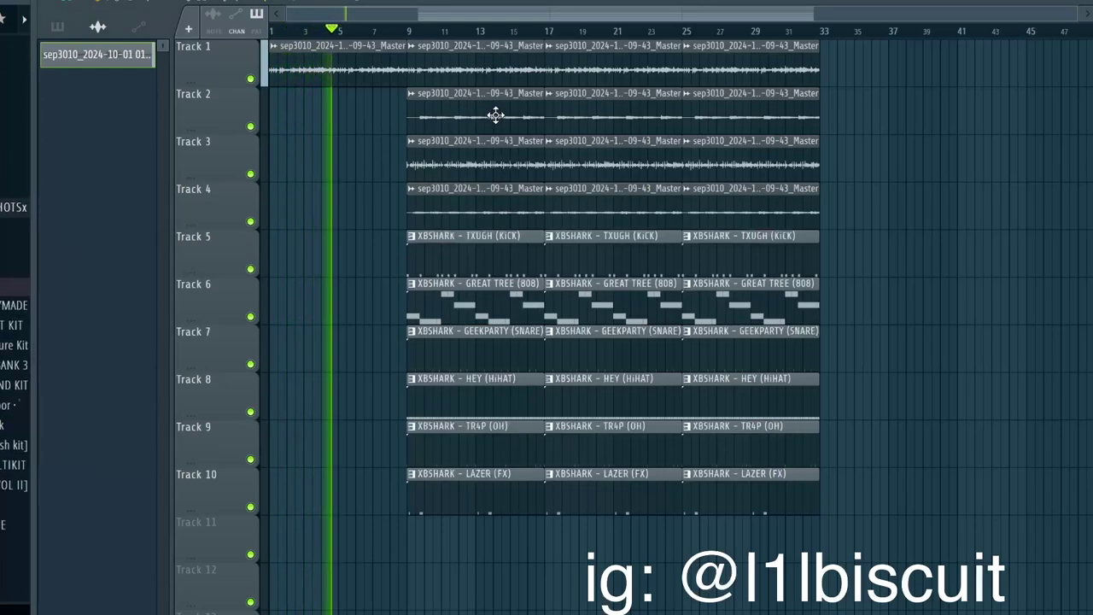
key(ctrl+z)
drag(272, 117, 340, 115)
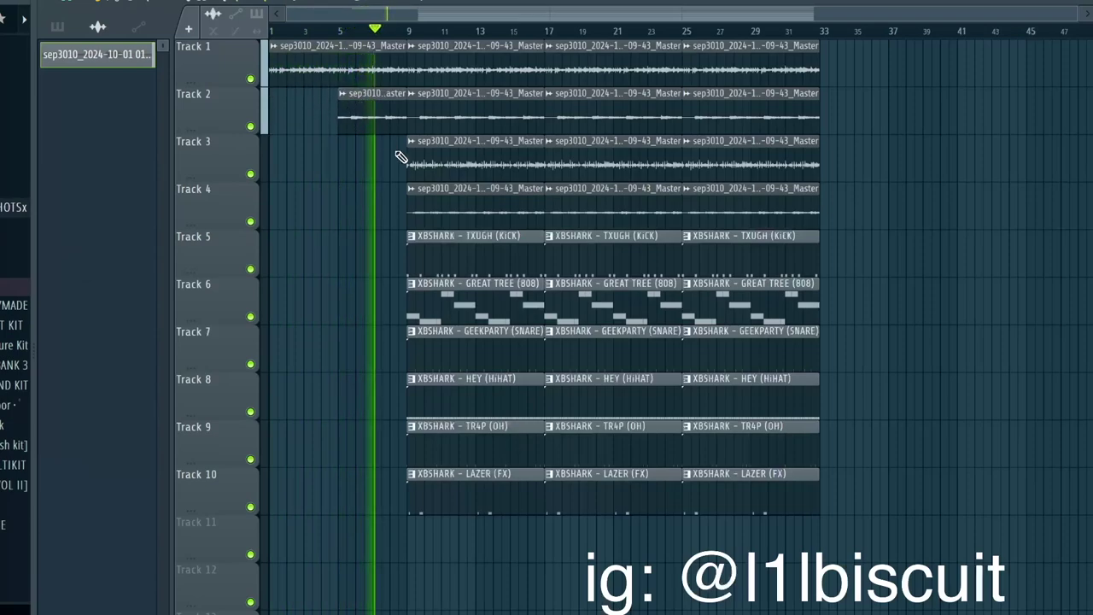
Remove the kick, open hat and FX clips from bars 9–17 and play the section
drag(425, 262, 436, 316)
right_click(420, 260)
key(space)
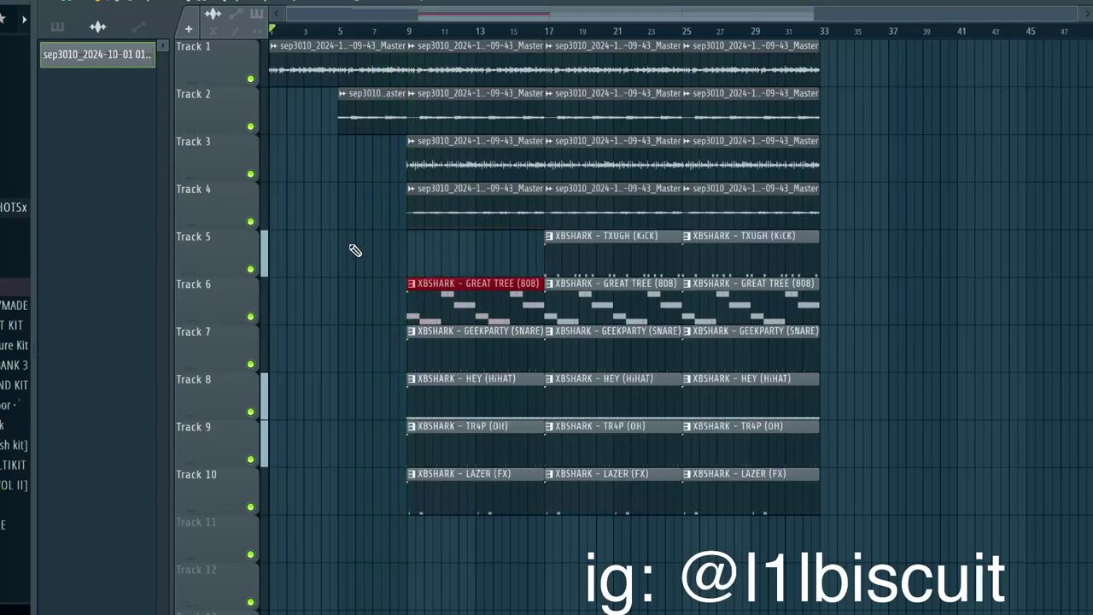
key(space)
click(388, 33)
scroll(414, 247, up, 1)
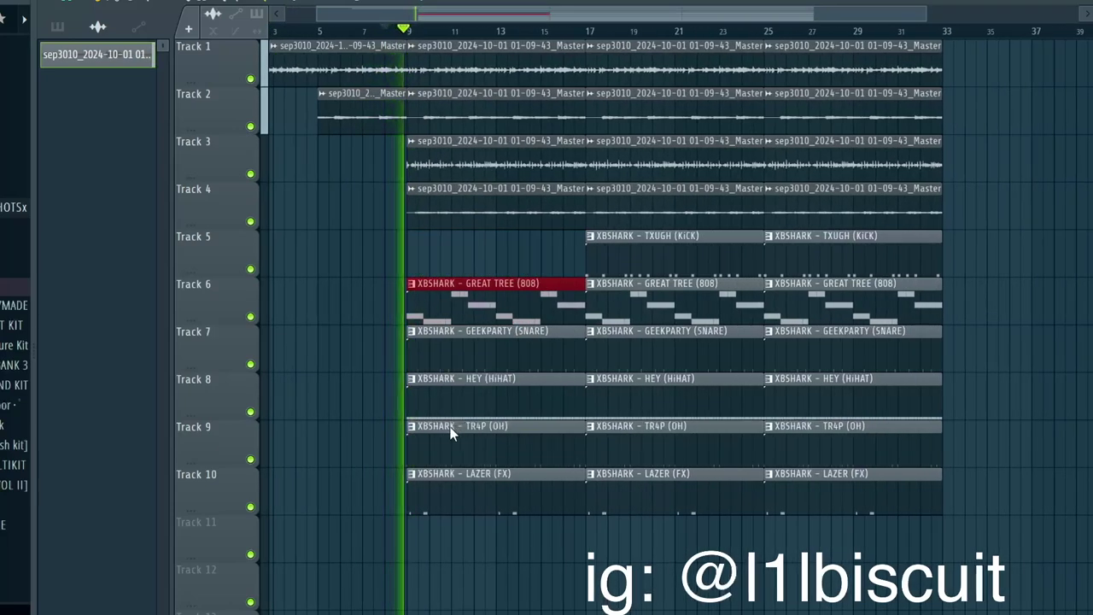
right_click(445, 484)
right_click(441, 447)
ctrl+click(442, 453)
key(space)
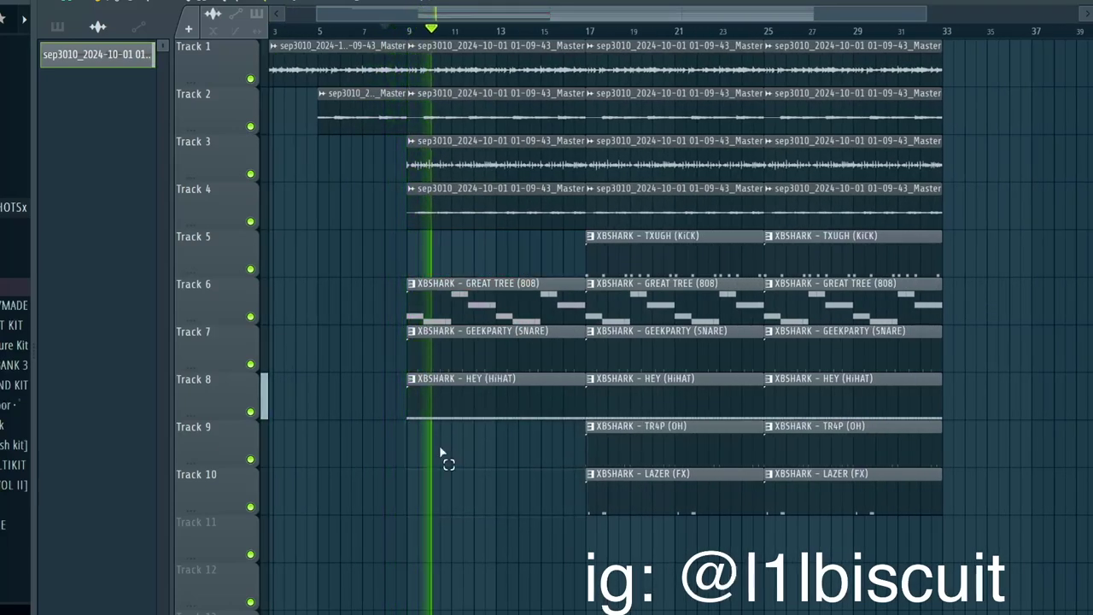
Delete the melody clips on Tracks 2, 3 and 4 from bars 9–17
key(space)
right_click(419, 155)
right_click(432, 202)
scroll(391, 196, down, 1)
right_click(442, 127)
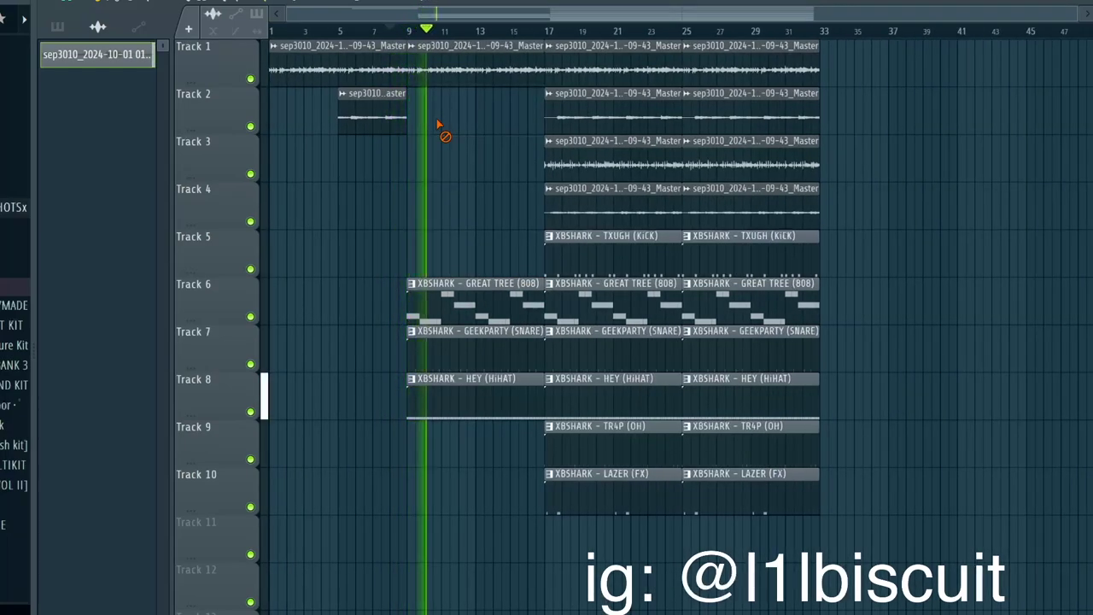
Place the BKWET2_01 sample at the start of Track 11 and open its audio clip settings
scroll(16, 385, down, 10)
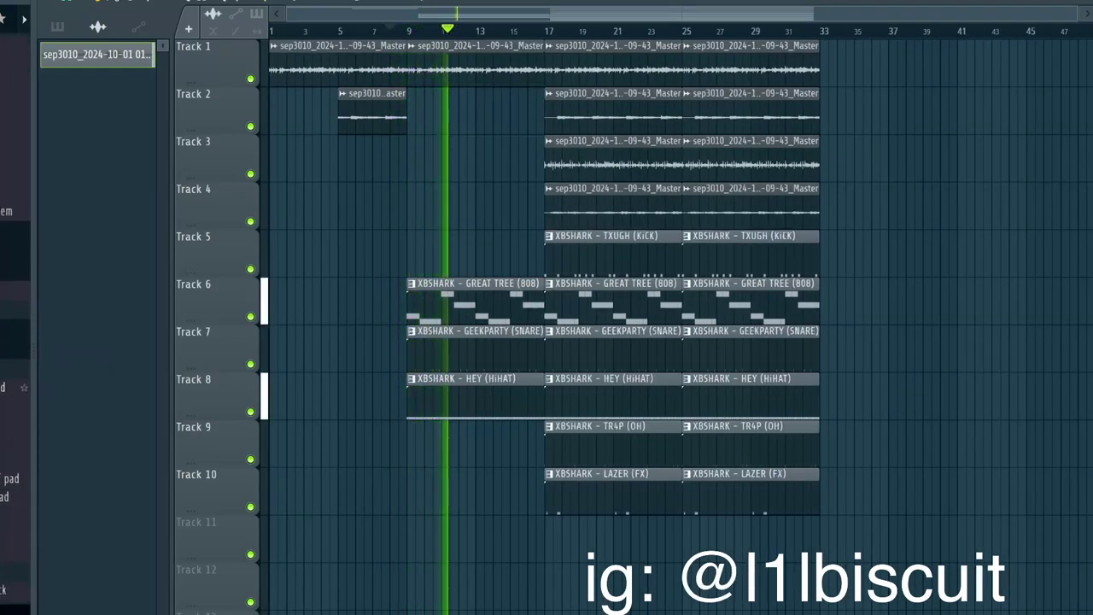
drag(15, 175, 283, 544)
double_click(290, 542)
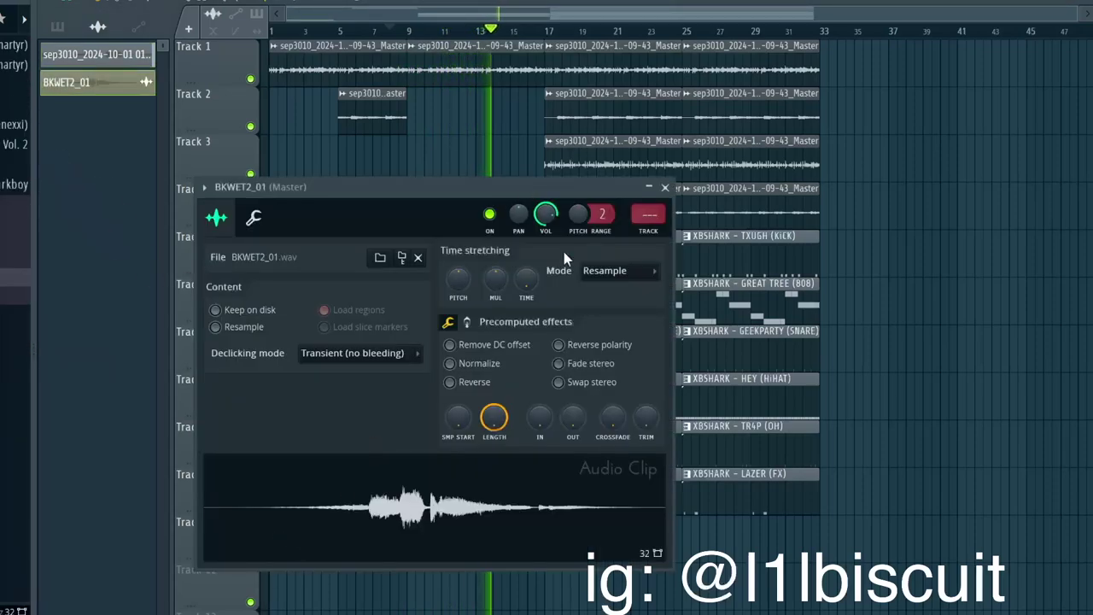
Adjust the stretch time of BKWET2_01 and set its time-stretching mode to Auto
right_click(532, 274)
click(561, 304)
click(485, 321)
click(611, 276)
click(649, 288)
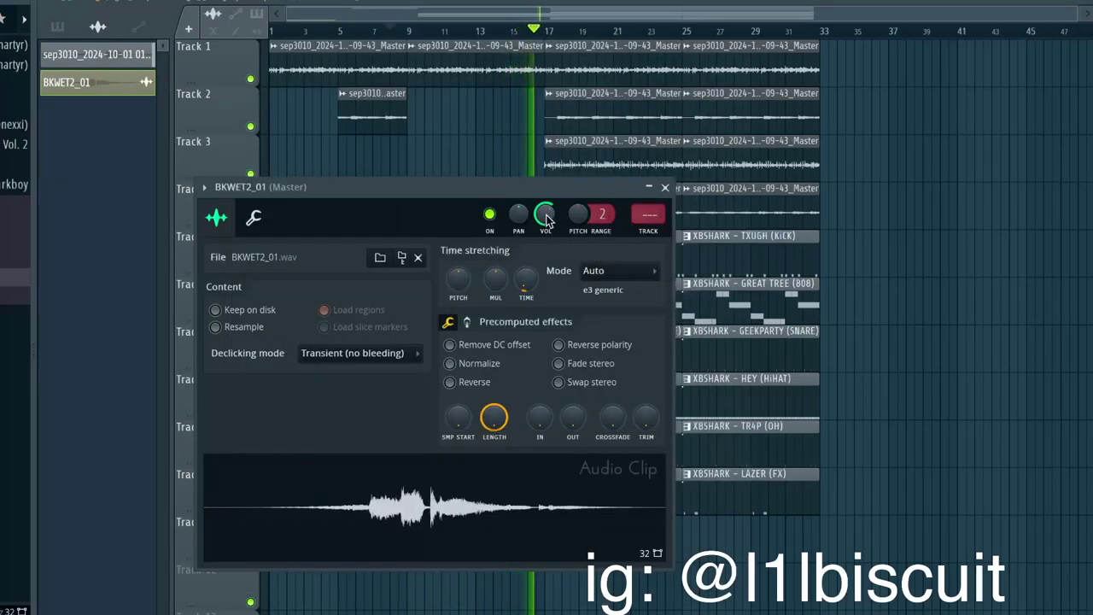
key(Escape)
Remove the Track 2–4 melody clips, the FX clip and the kick clip from bars 17–25
drag(592, 205, 598, 124)
key(Delete)
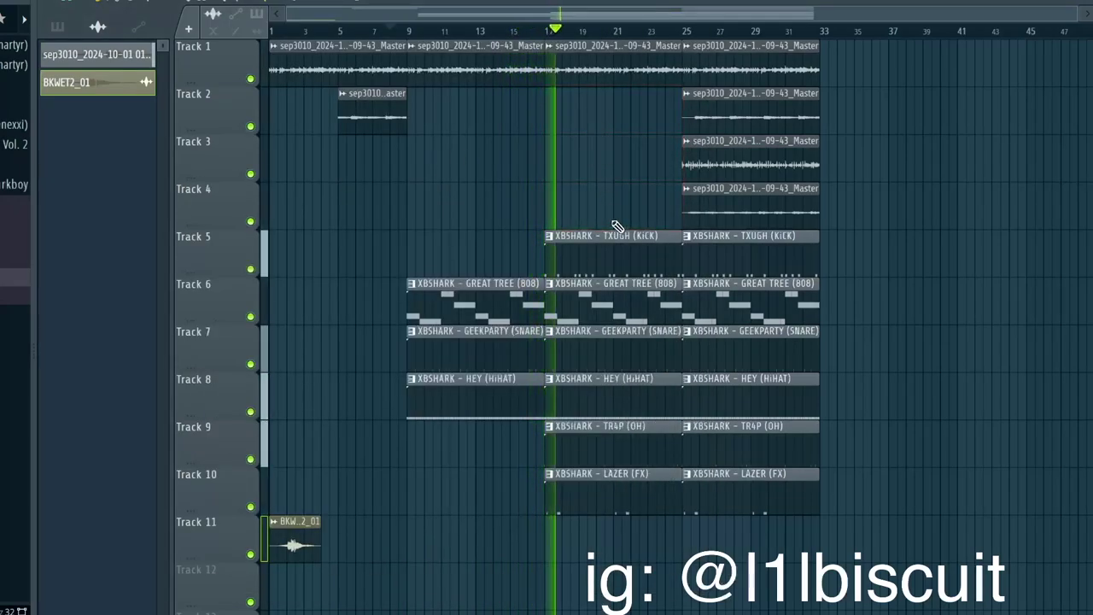
right_click(609, 508)
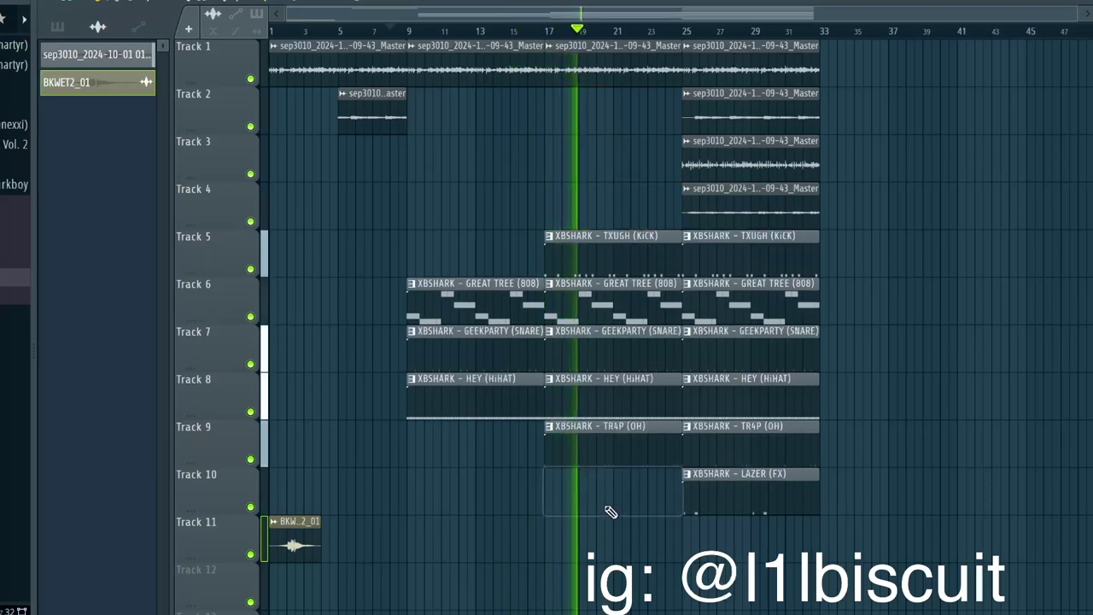
right_click(603, 246)
Duplicate bars 25–33 once on all tracks and delete the Track 4 melody clip from bars 25–33
drag(858, 547, 709, 82)
key(ctrl+b)
scroll(664, 174, down, 1)
ctrl+click(925, 212)
right_click(701, 210)
Duplicate the full arrangement on Tracks 1–10 from bars 1–41 to bars 41–81
drag(957, 466, 332, 12)
drag(968, 513, 360, 63)
key(ctrl+b)
scroll(361, 81, down, 1)
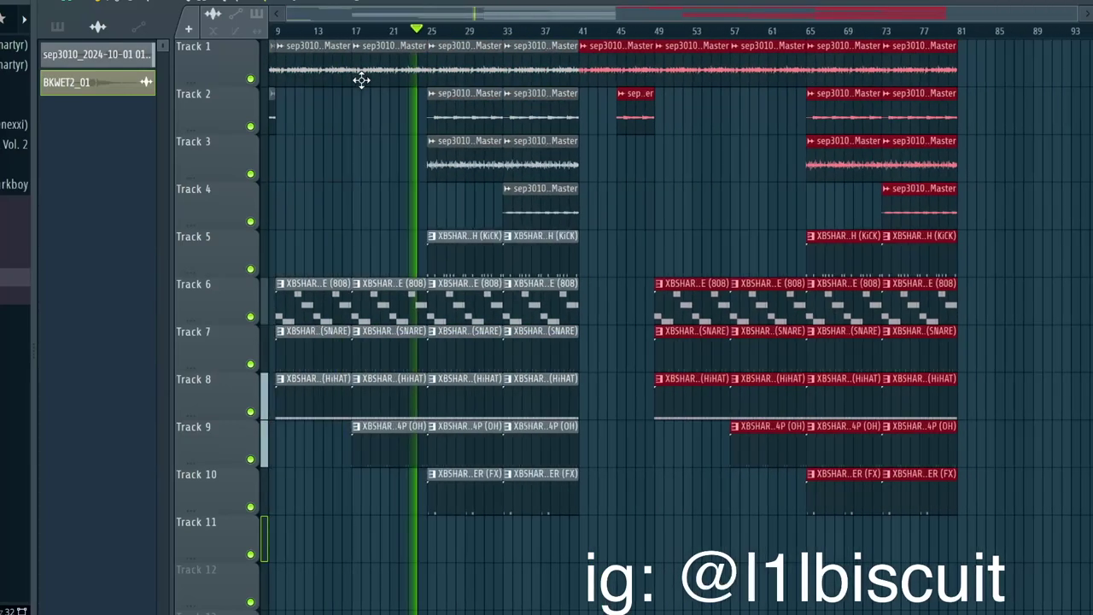
ctrl+click(628, 130)
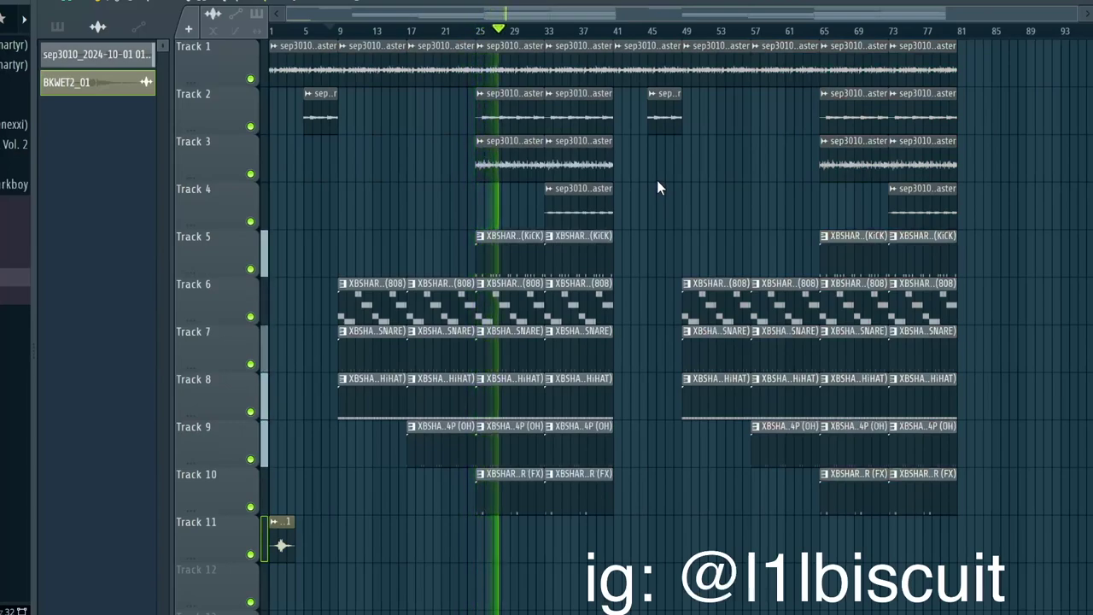
Duplicate the final eight bars of the four melody tracks into bars 81–89 as a drumless outro
drag(925, 227, 928, 64)
key(ctrl+b)
ctrl+click(1020, 128)
scroll(1008, 163, down, 1)
ctrl+click(948, 248)
Create an automation clip for the master track's volume fader
key(F9)
right_click(99, 373)
click(180, 497)
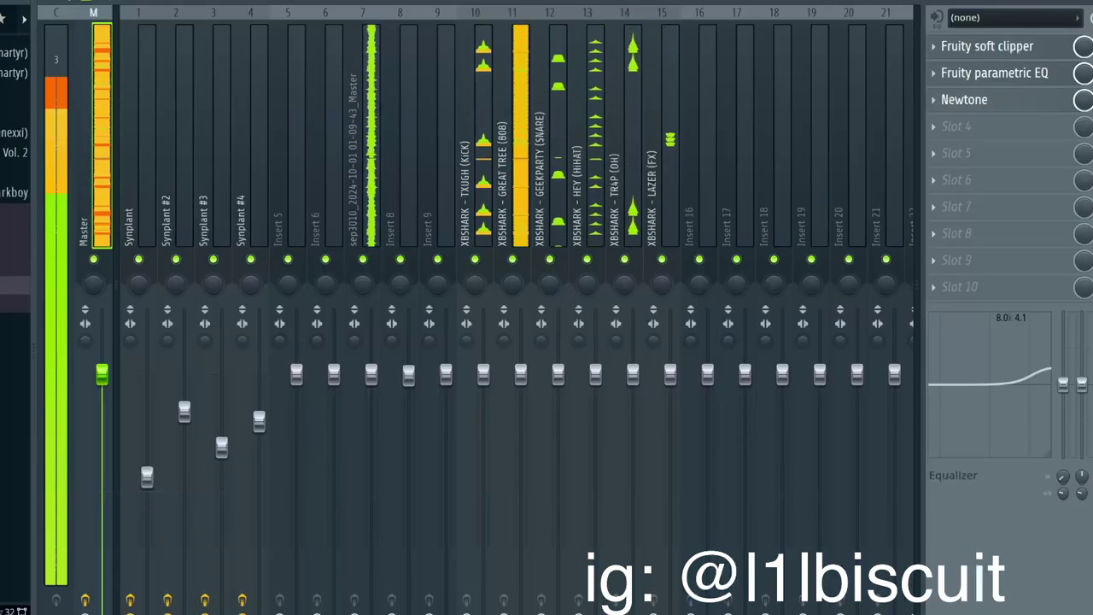
Add points to the Master - Volume automation near bars 81 and 89 and lower the end to fade out the outro
key(F5)
right_click(970, 584)
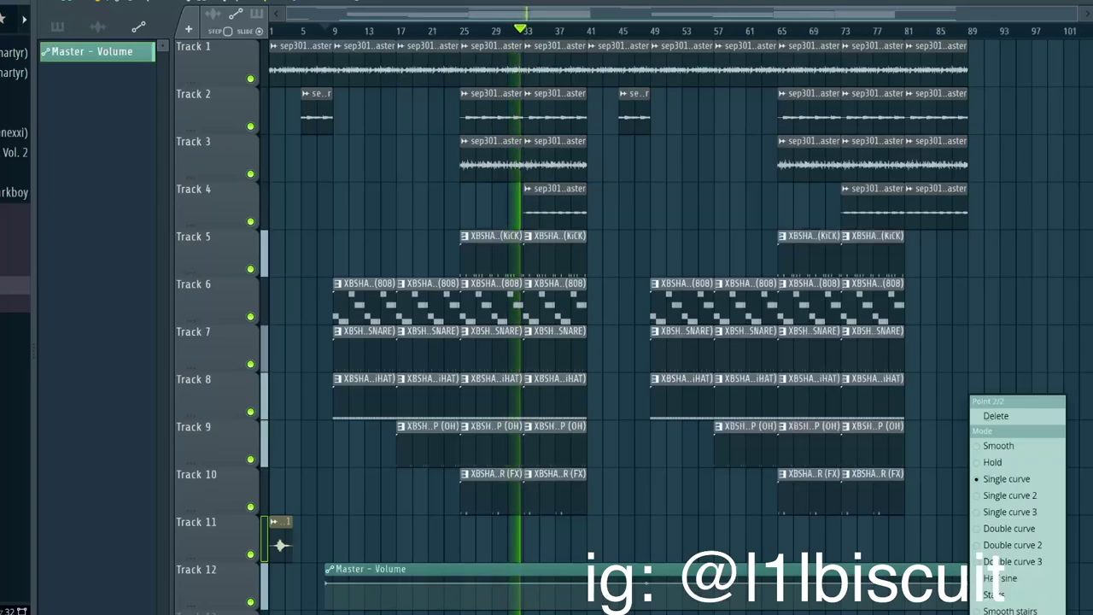
right_click(909, 584)
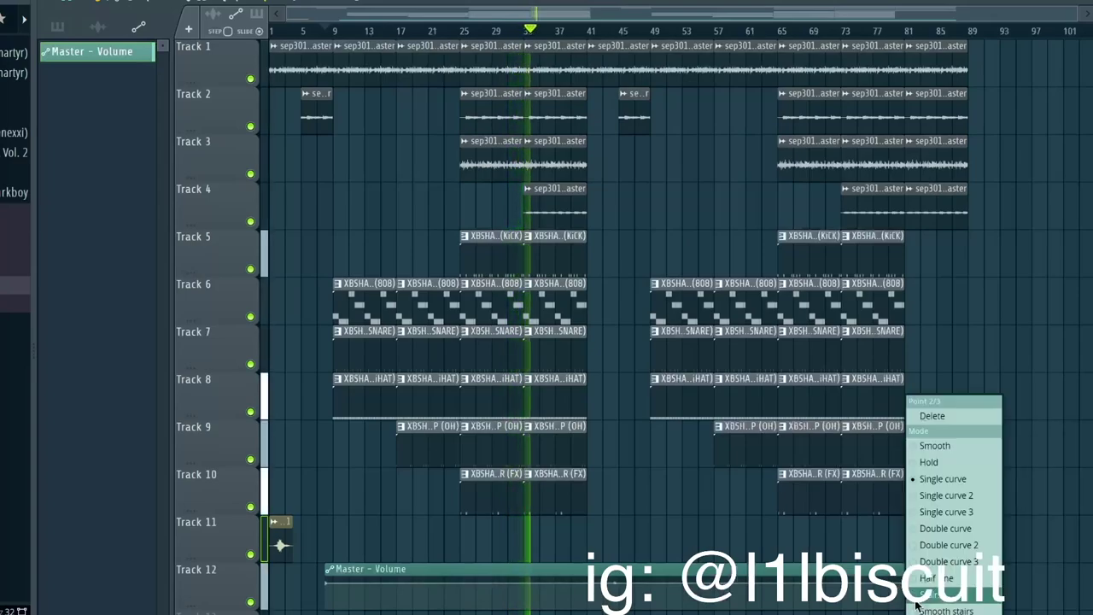
click(972, 586)
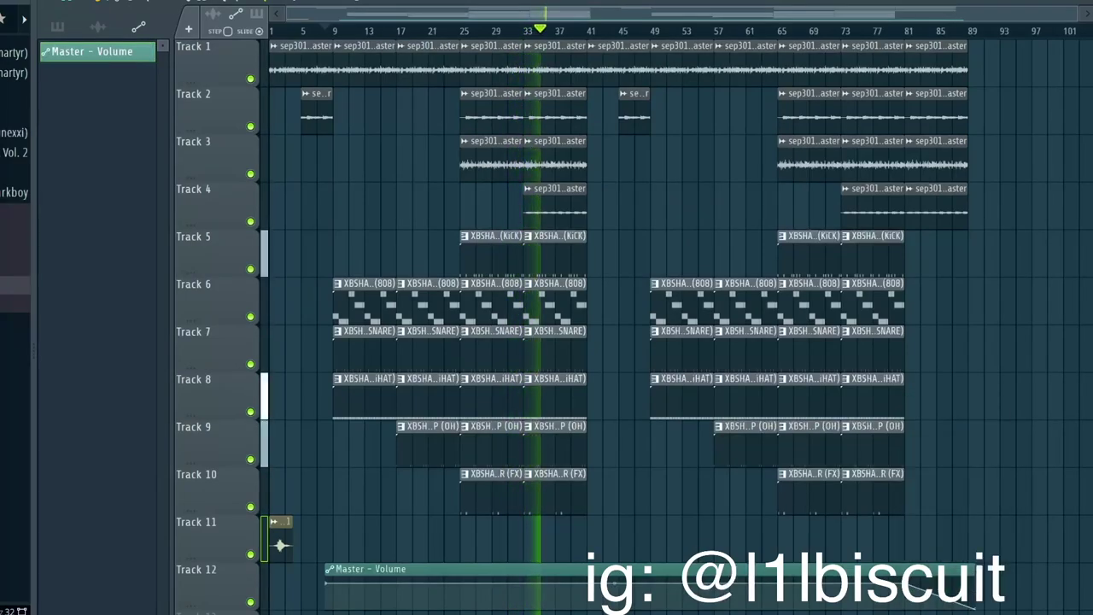